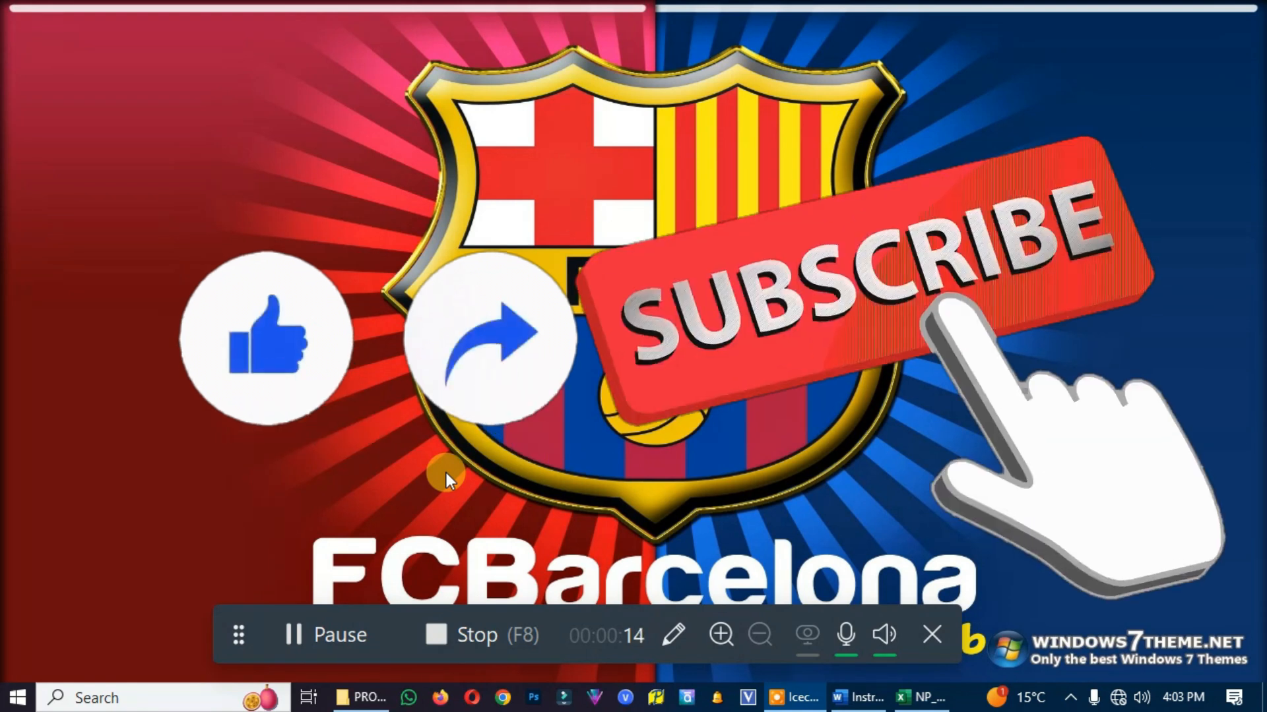
# Look over the Excel workbook and read project step 1 about the Personnel worksheet in the Word instructions
pyautogui.click(939, 635)
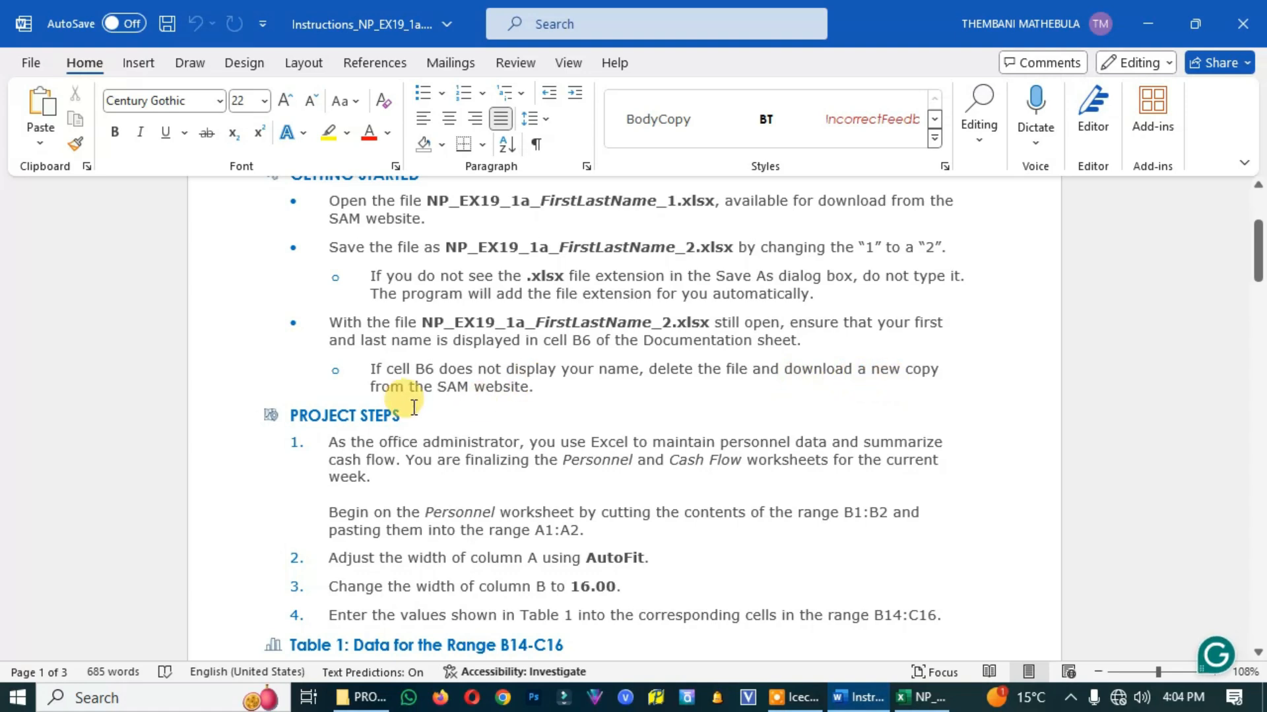
pyautogui.click(921, 697)
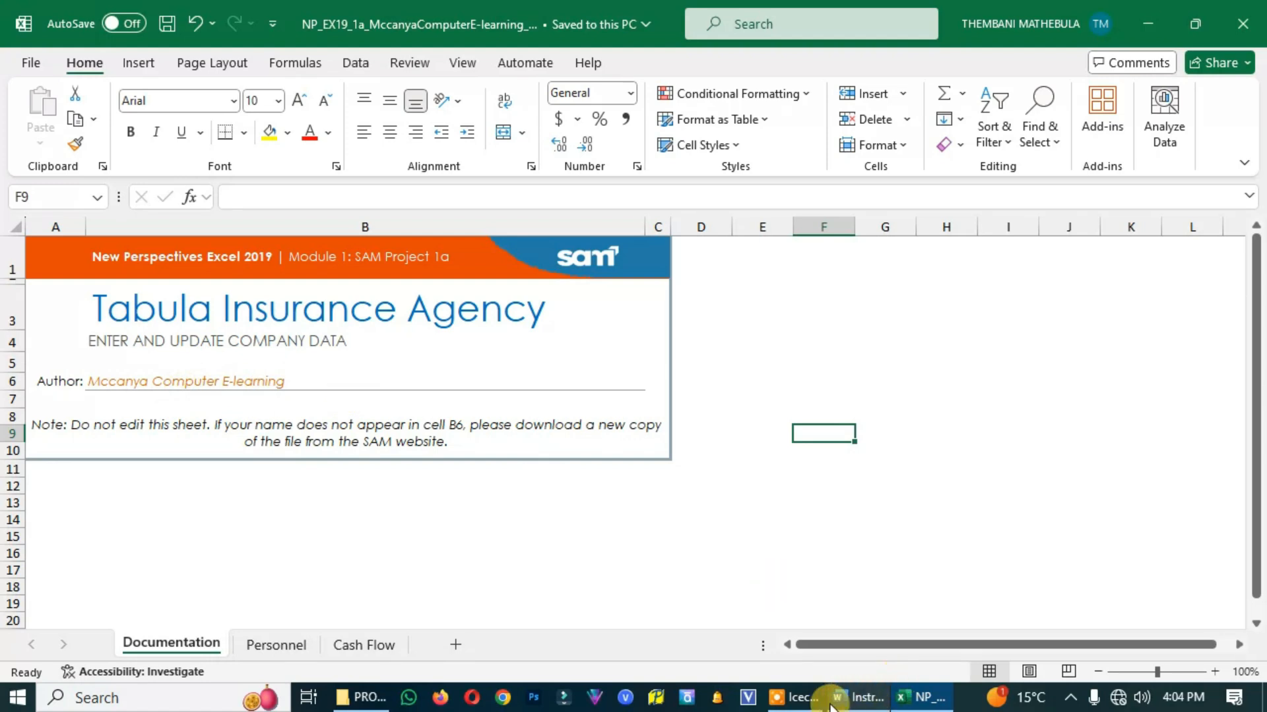
pyautogui.moveTo(816, 706)
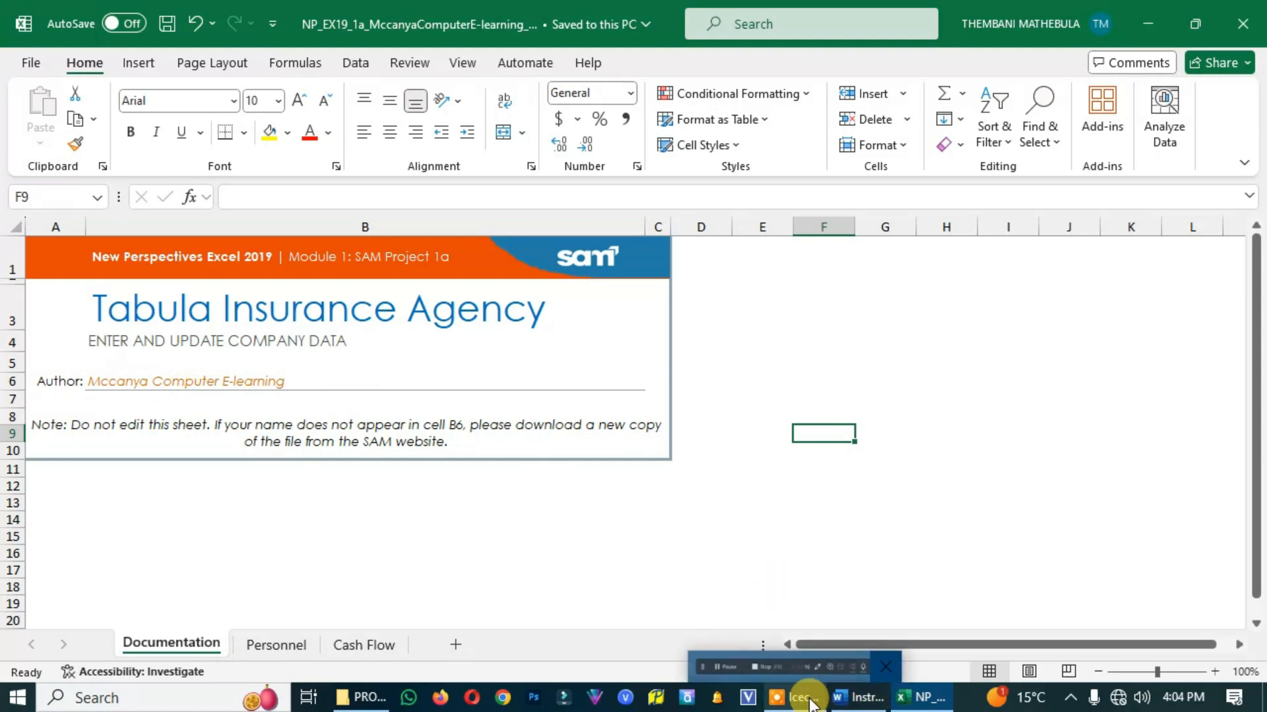
pyautogui.click(858, 697)
pyautogui.scroll(-5, 560, 478)
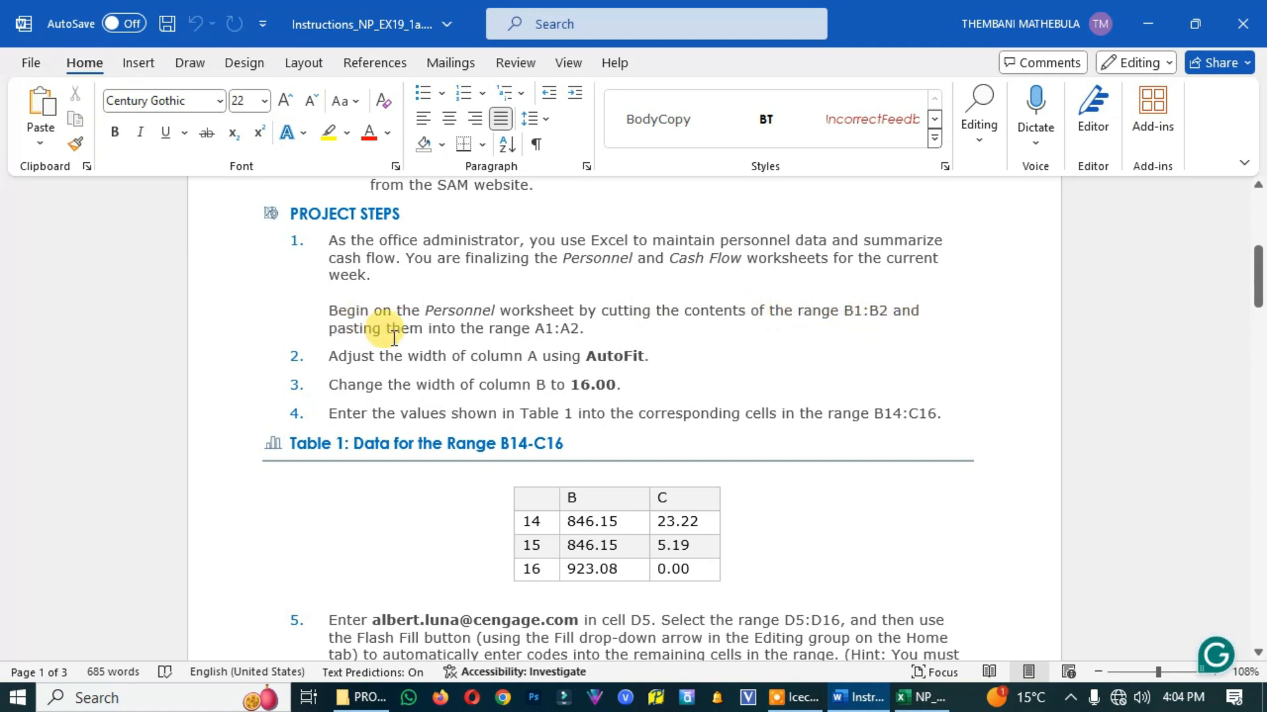
pyautogui.click(588, 339)
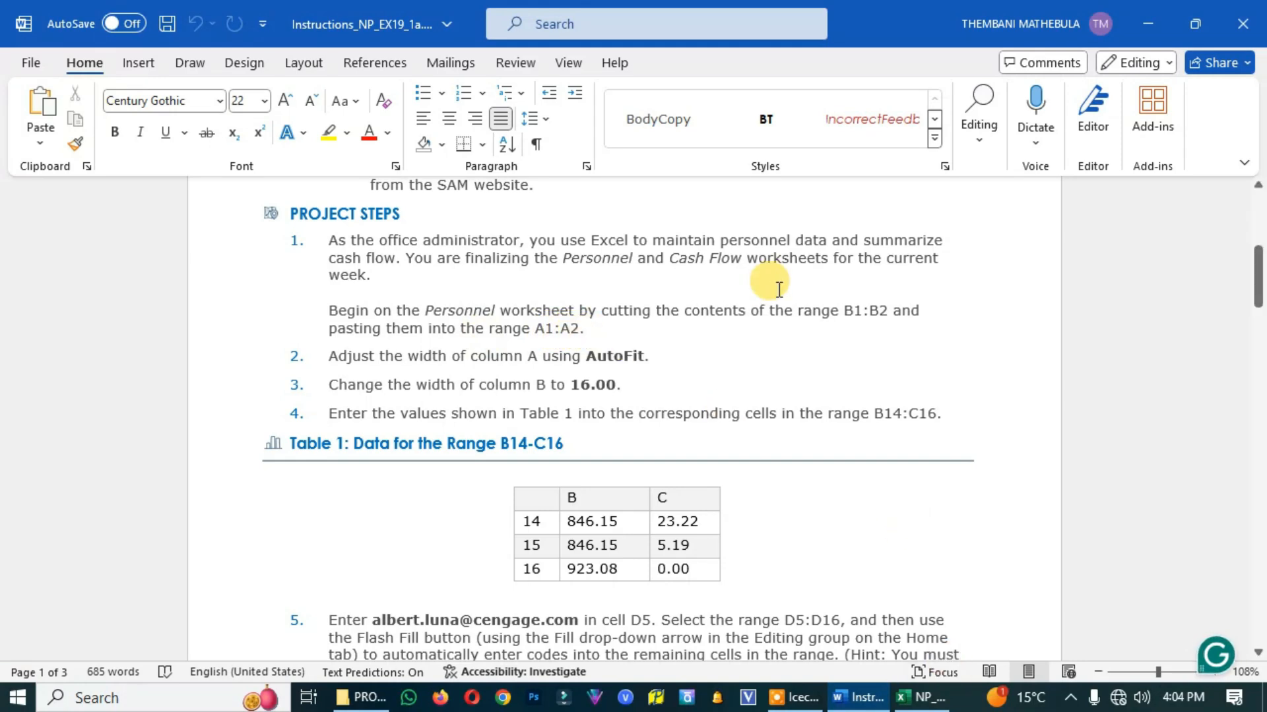
pyautogui.moveTo(431, 310); pyautogui.dragTo(494, 310)
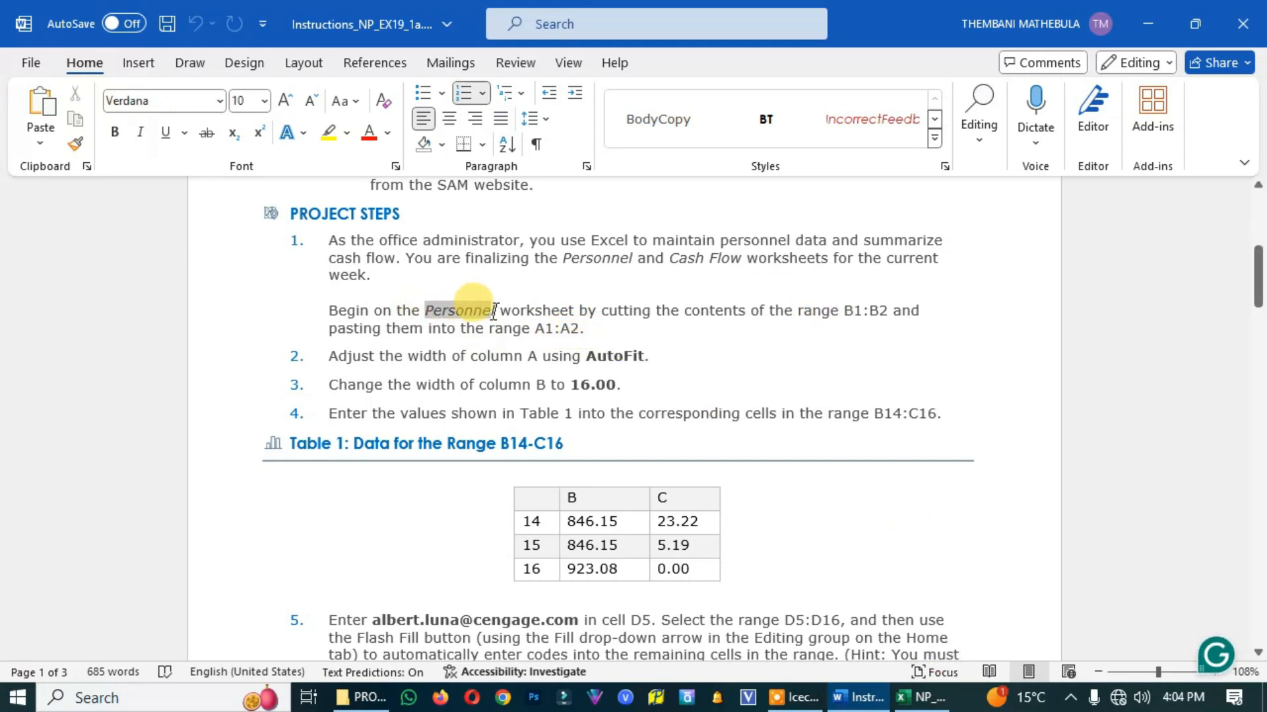
# Switch to the Excel workbook and open the Personnel worksheet, checking it against the Word instructions
pyautogui.click(923, 697)
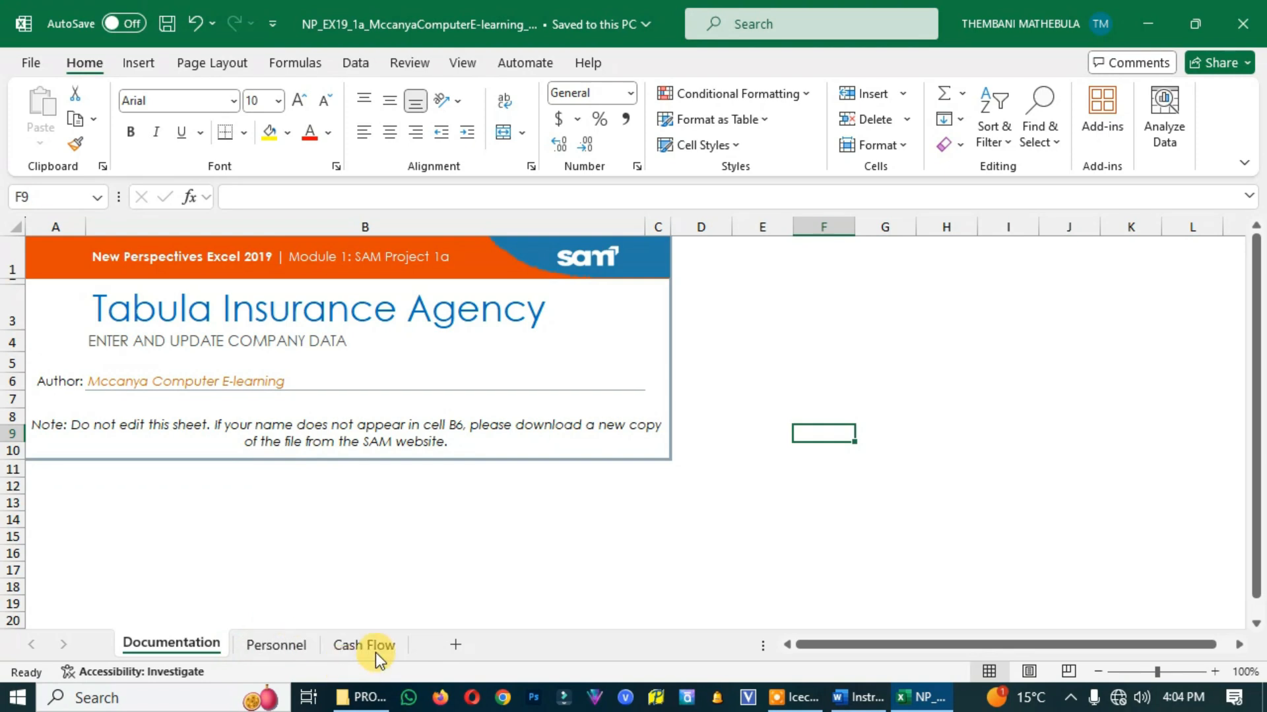
pyautogui.click(290, 647)
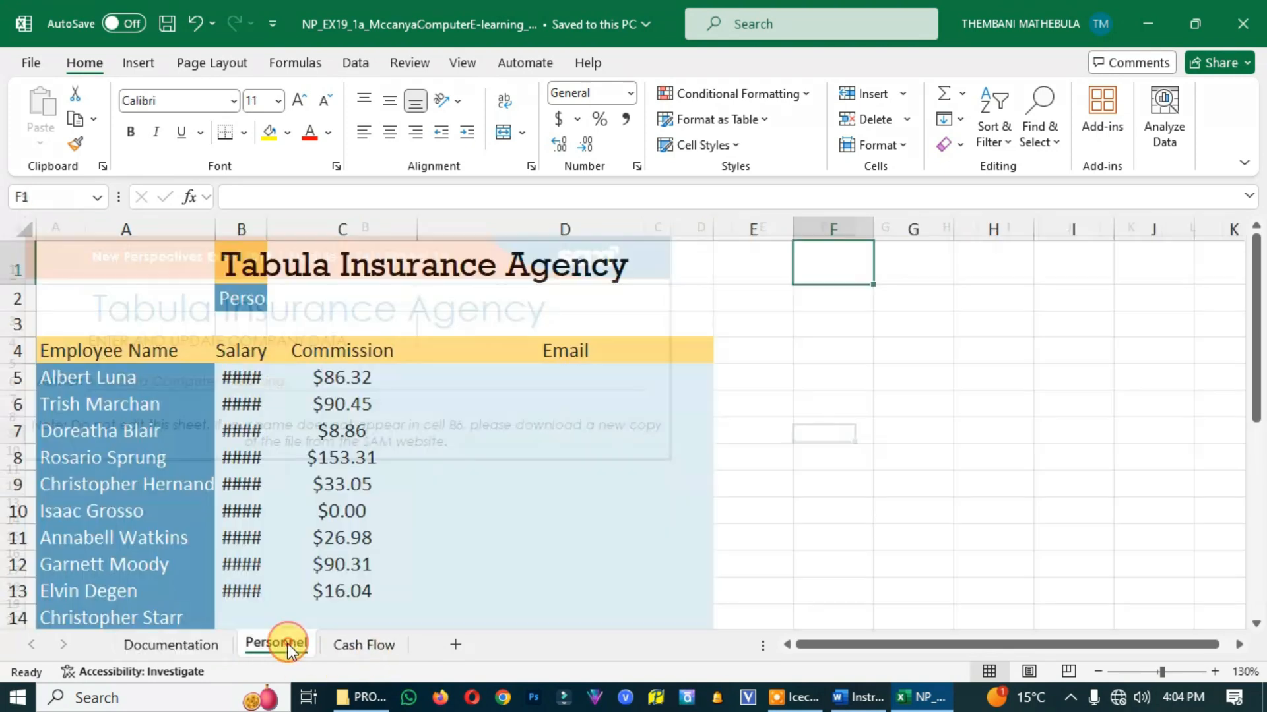
pyautogui.click(856, 698)
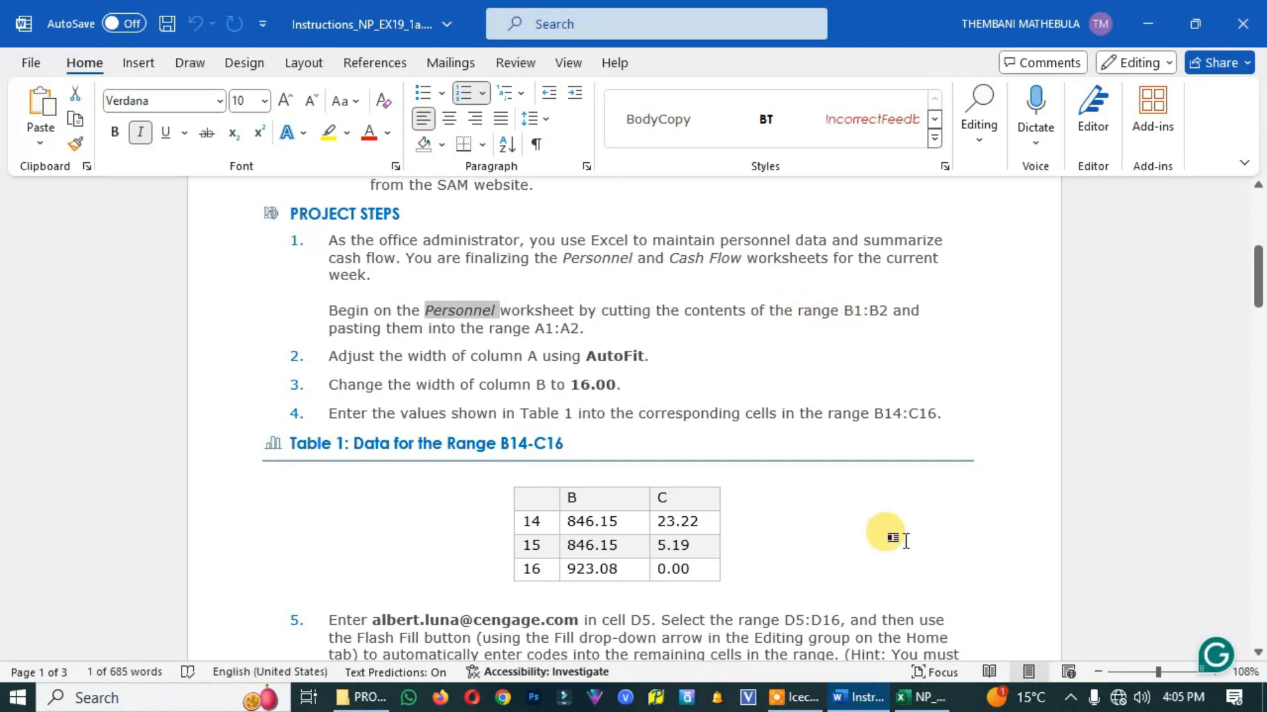
pyautogui.click(922, 697)
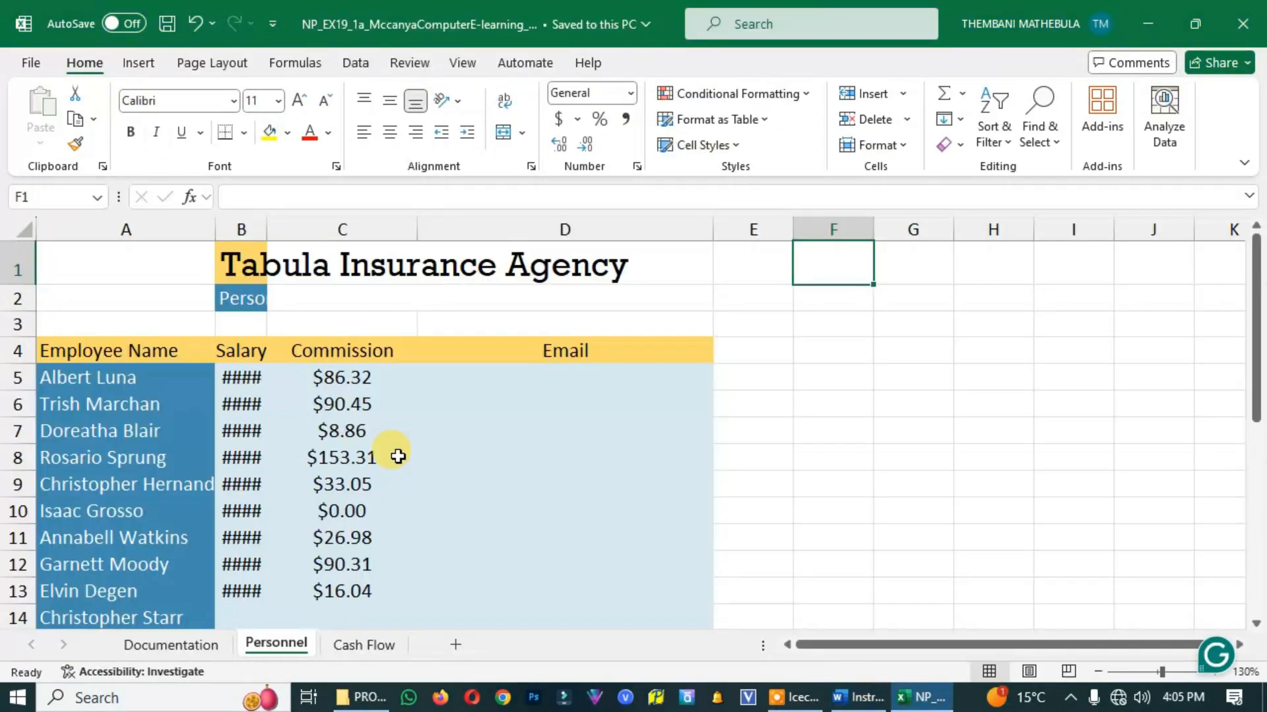
# Cut the contents of B1:B2 on the Personnel worksheet and paste them into A1:A2, following the Word instructions
pyautogui.click(238, 253)
pyautogui.click(244, 292)
pyautogui.moveTo(239, 259); pyautogui.dragTo(244, 295)
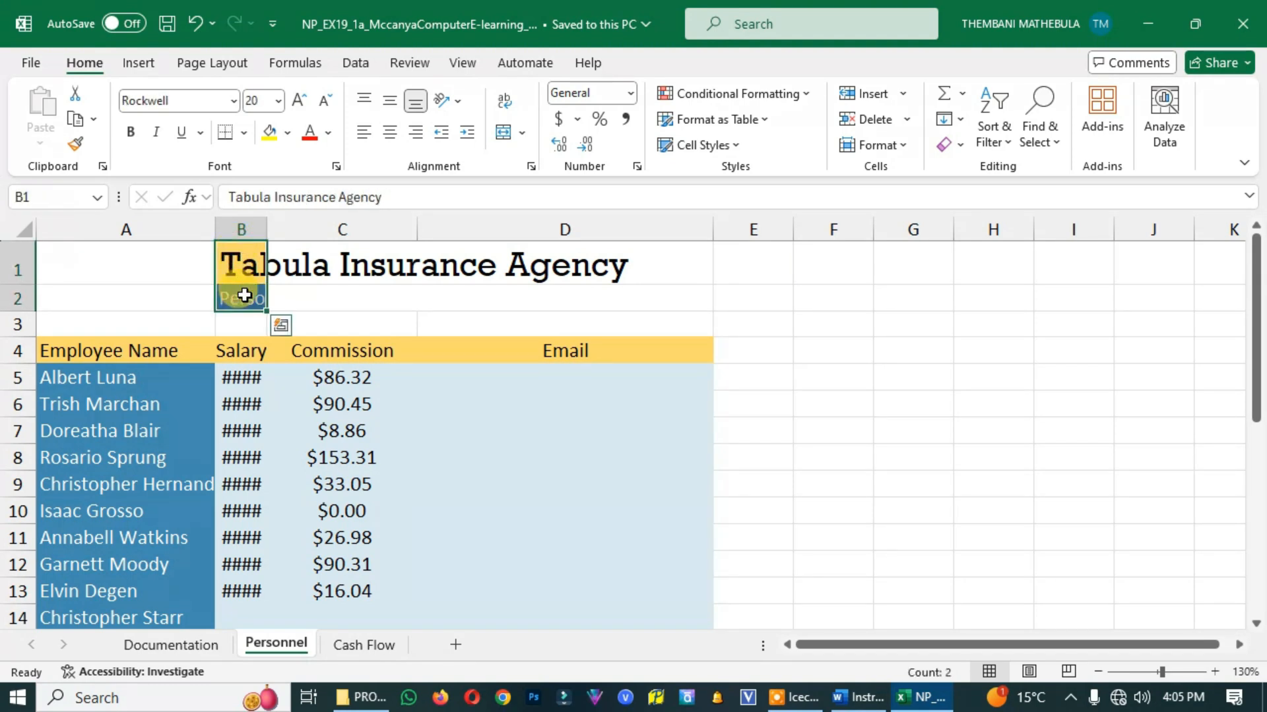
pyautogui.click(857, 697)
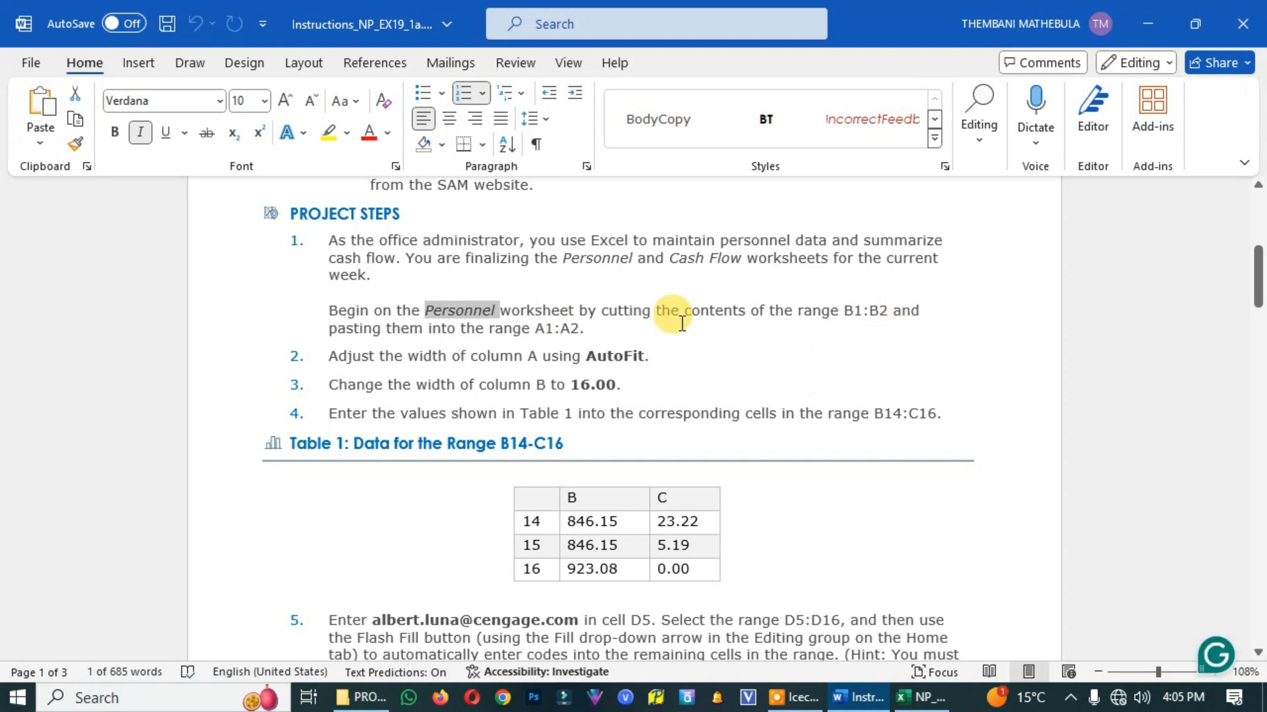
pyautogui.moveTo(600, 313); pyautogui.dragTo(714, 314)
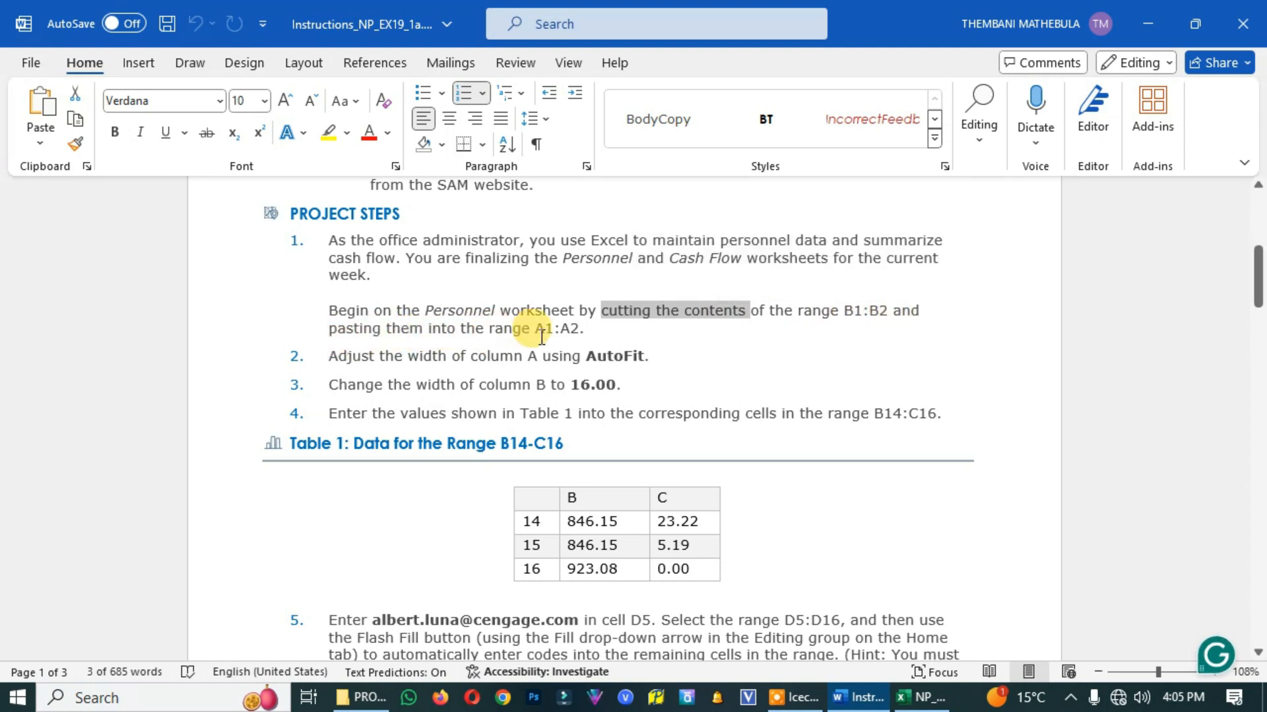
pyautogui.click(922, 698)
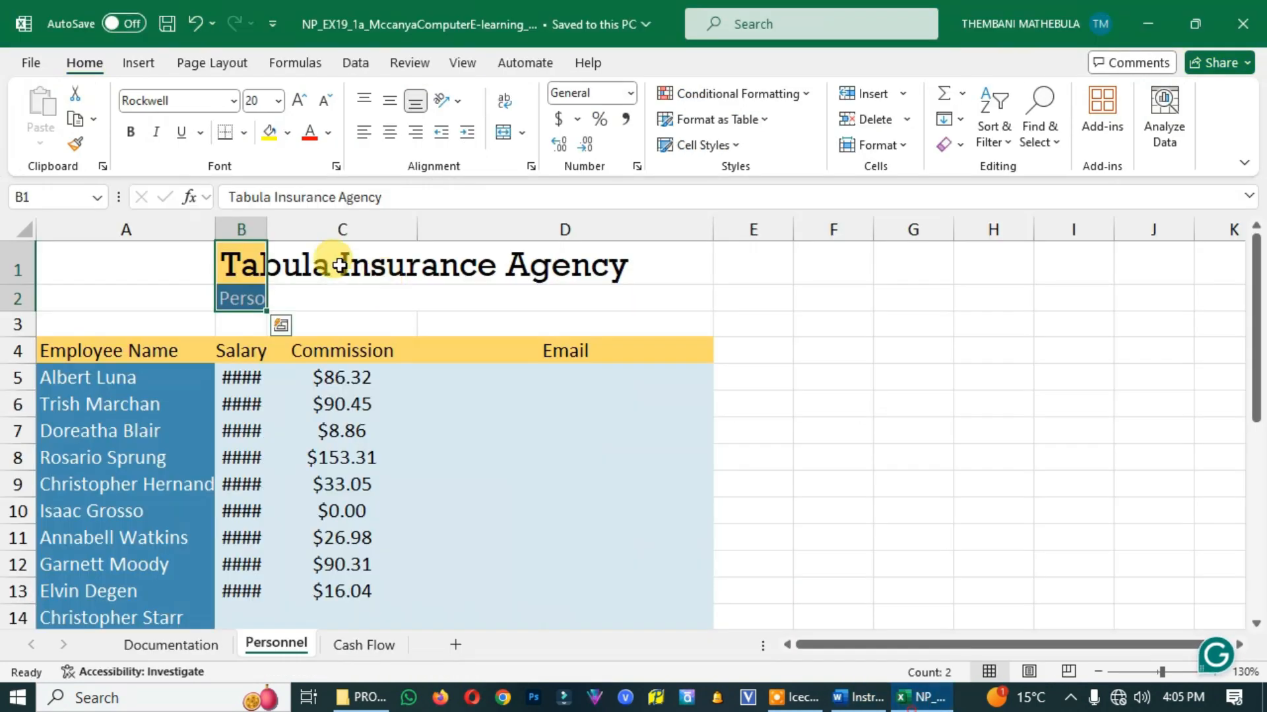
pyautogui.click(75, 97)
pyautogui.moveTo(68, 258); pyautogui.dragTo(135, 299)
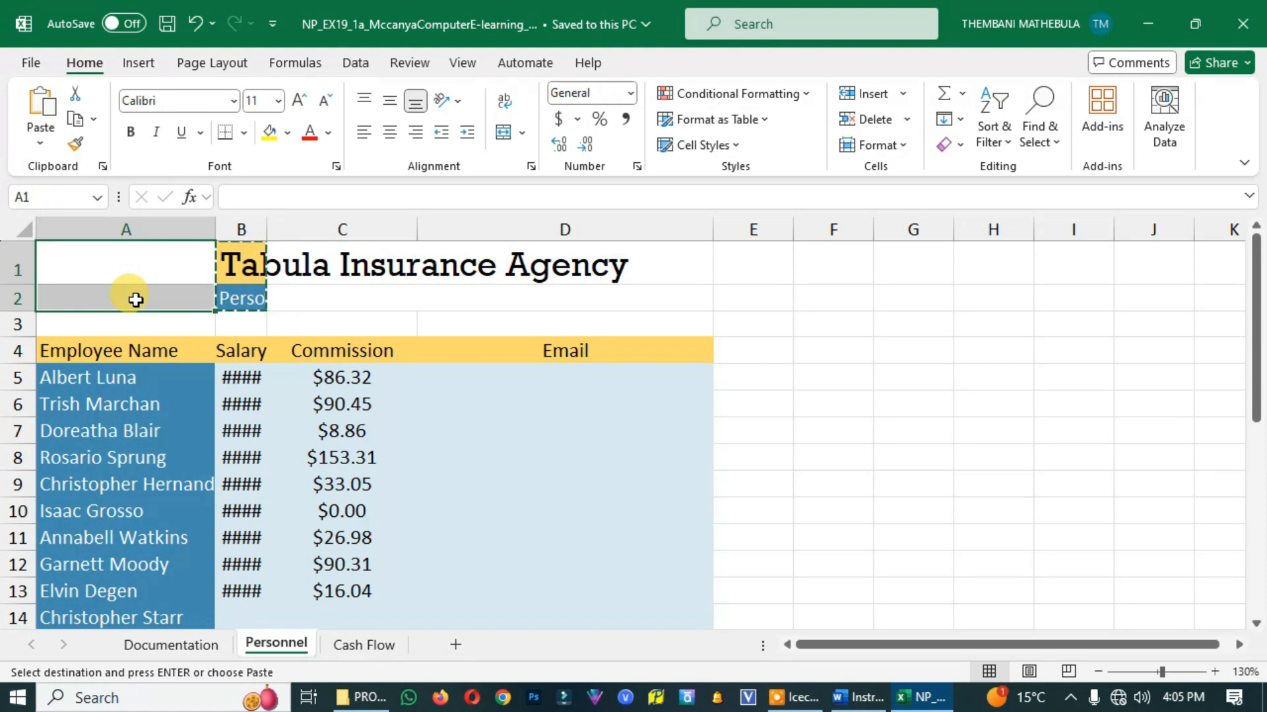
pyautogui.write('Tabula Insurance Agency Personnel: April 4-10')
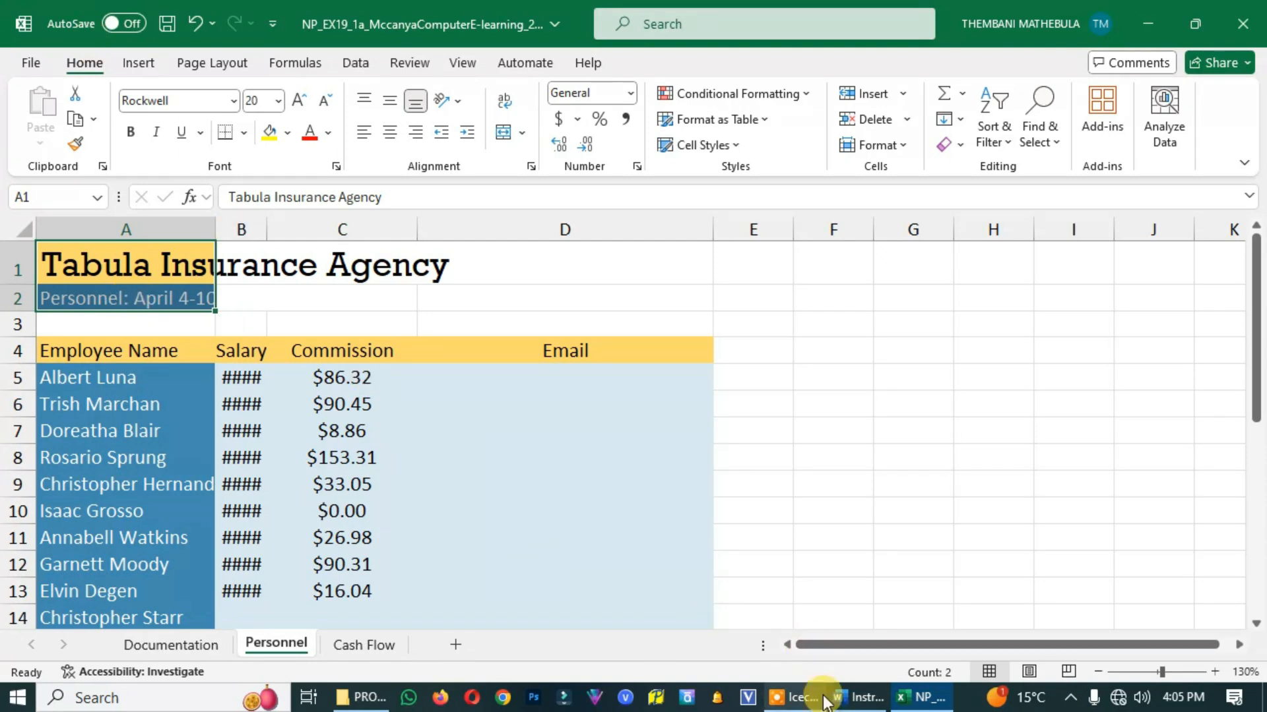
# Check project step 2 in the Word instructions and AutoFit the width of column A on the Excel Personnel worksheet
pyautogui.click(856, 697)
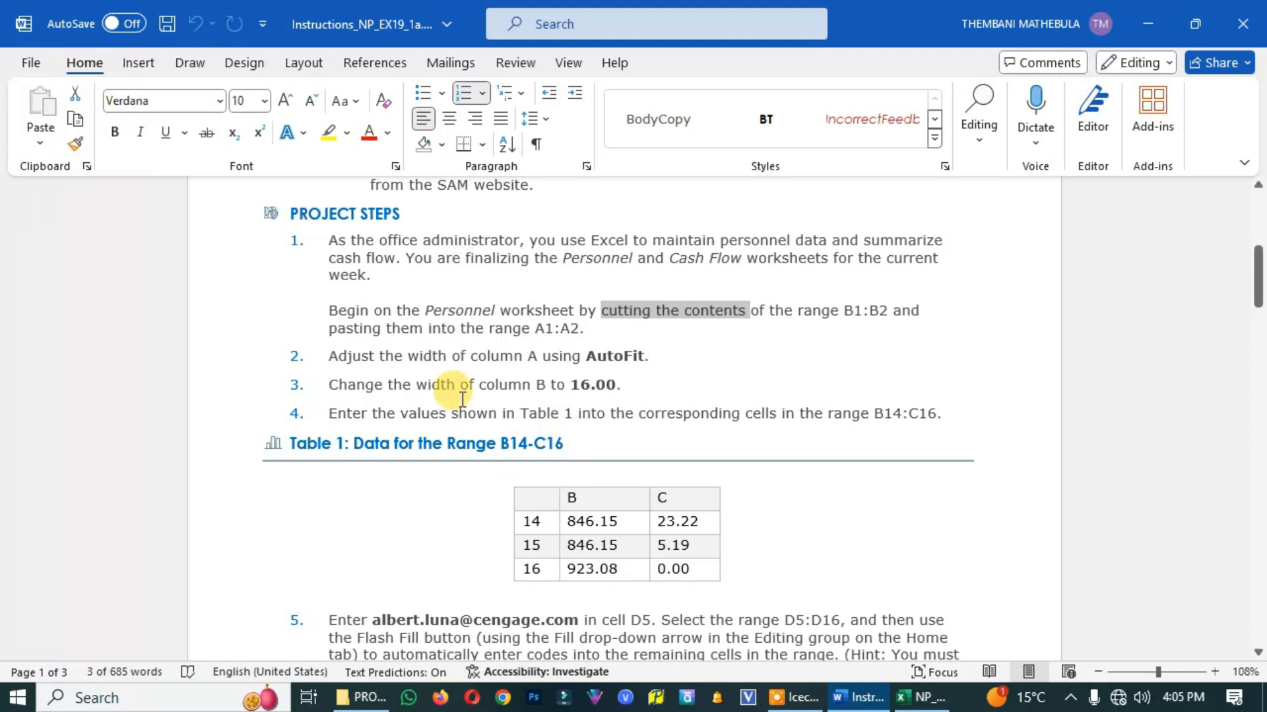
pyautogui.scroll(-1, 396, 363)
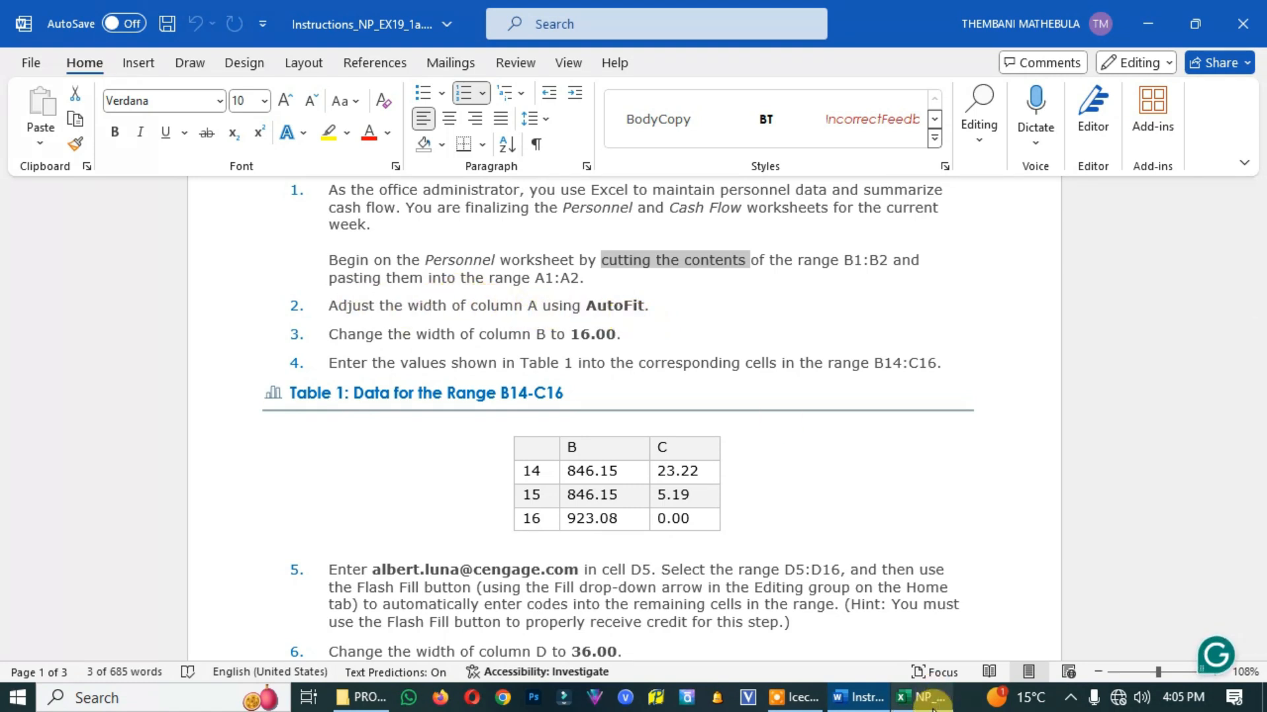
pyautogui.moveTo(932, 710)
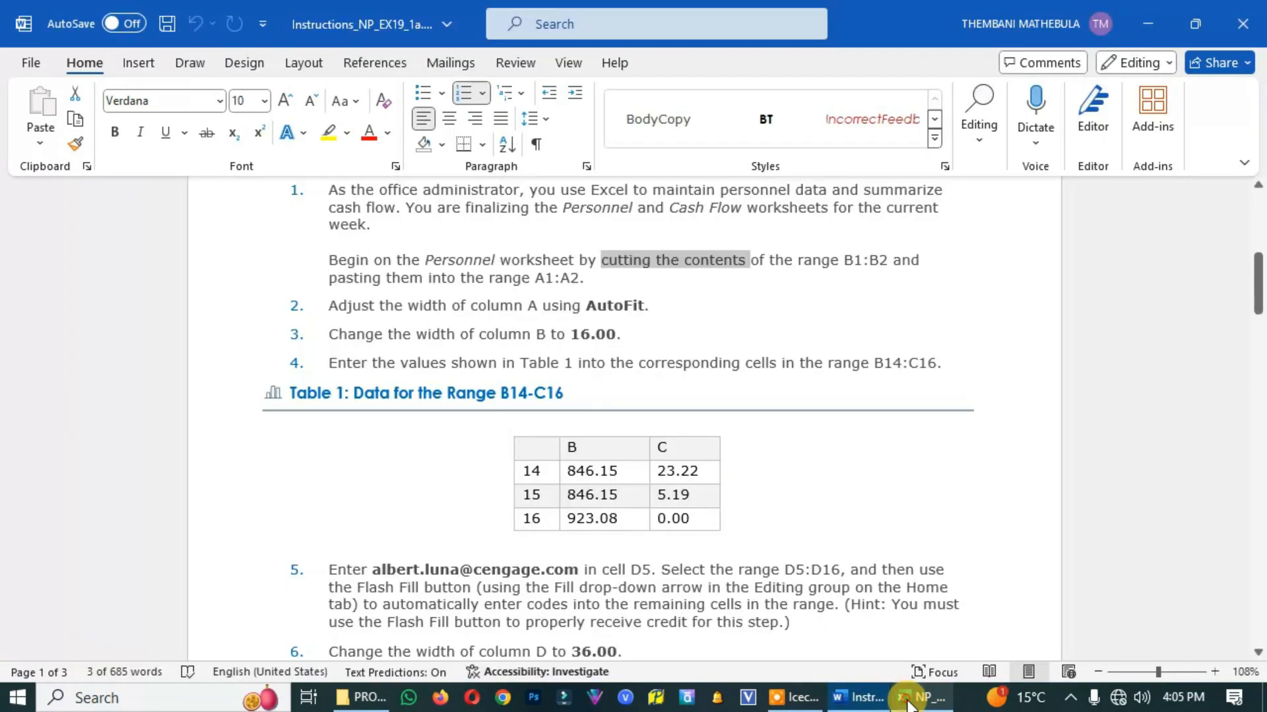
pyautogui.click(922, 698)
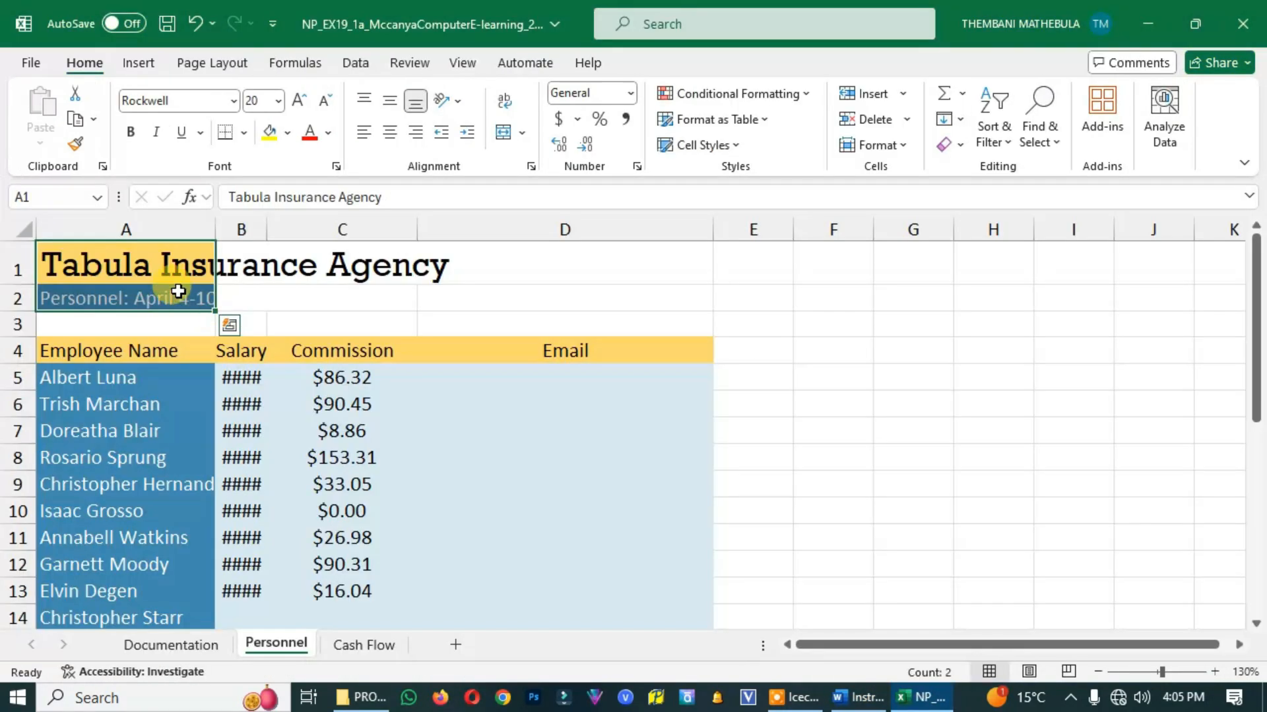
pyautogui.click(127, 228)
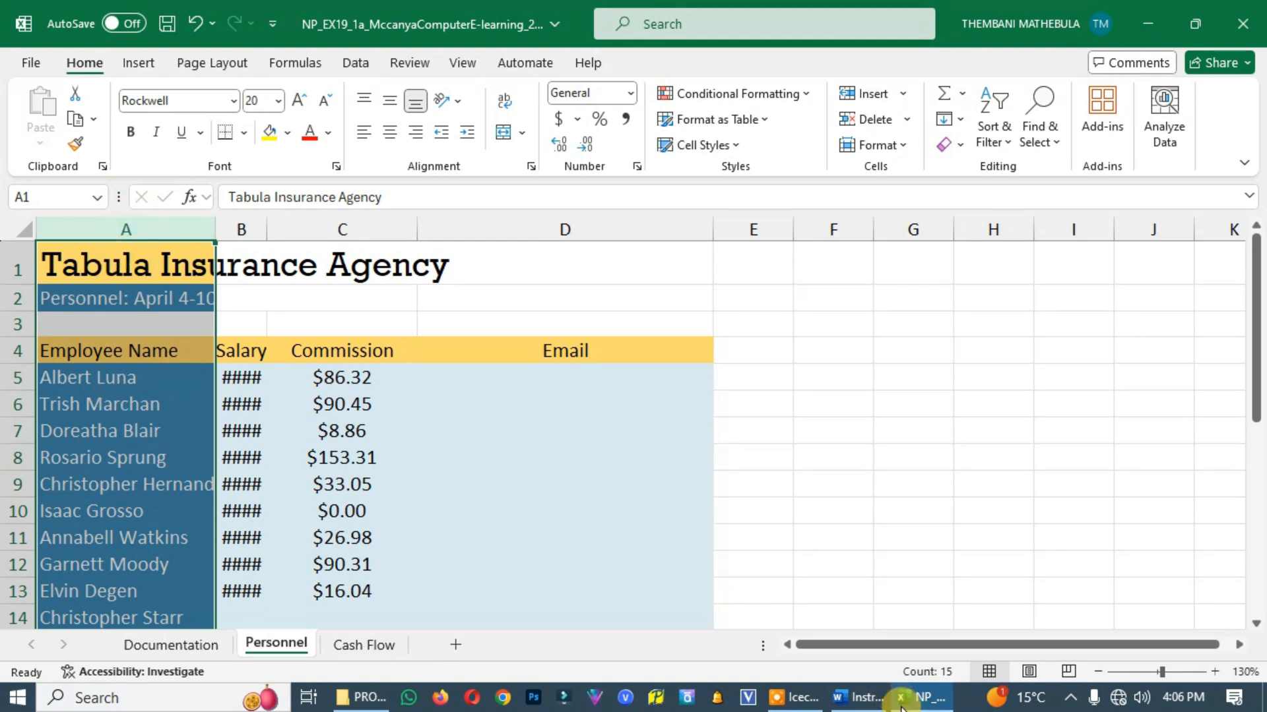
pyautogui.click(858, 698)
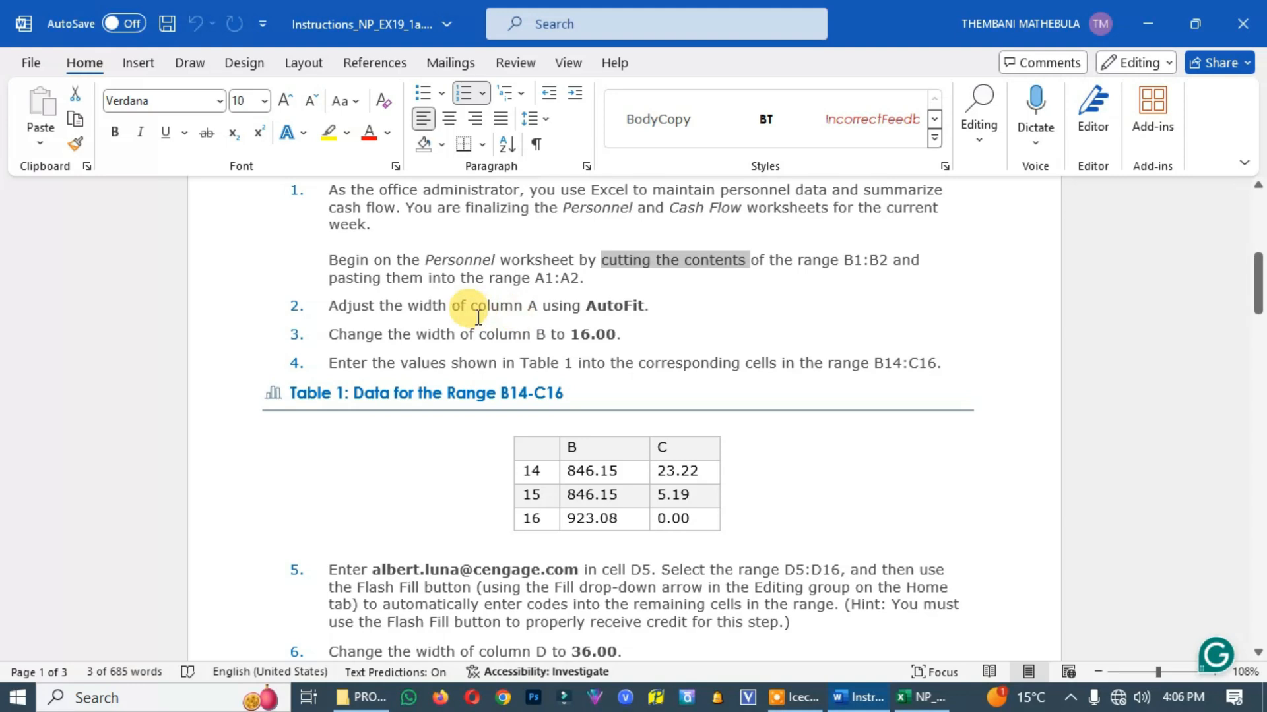
pyautogui.click(894, 698)
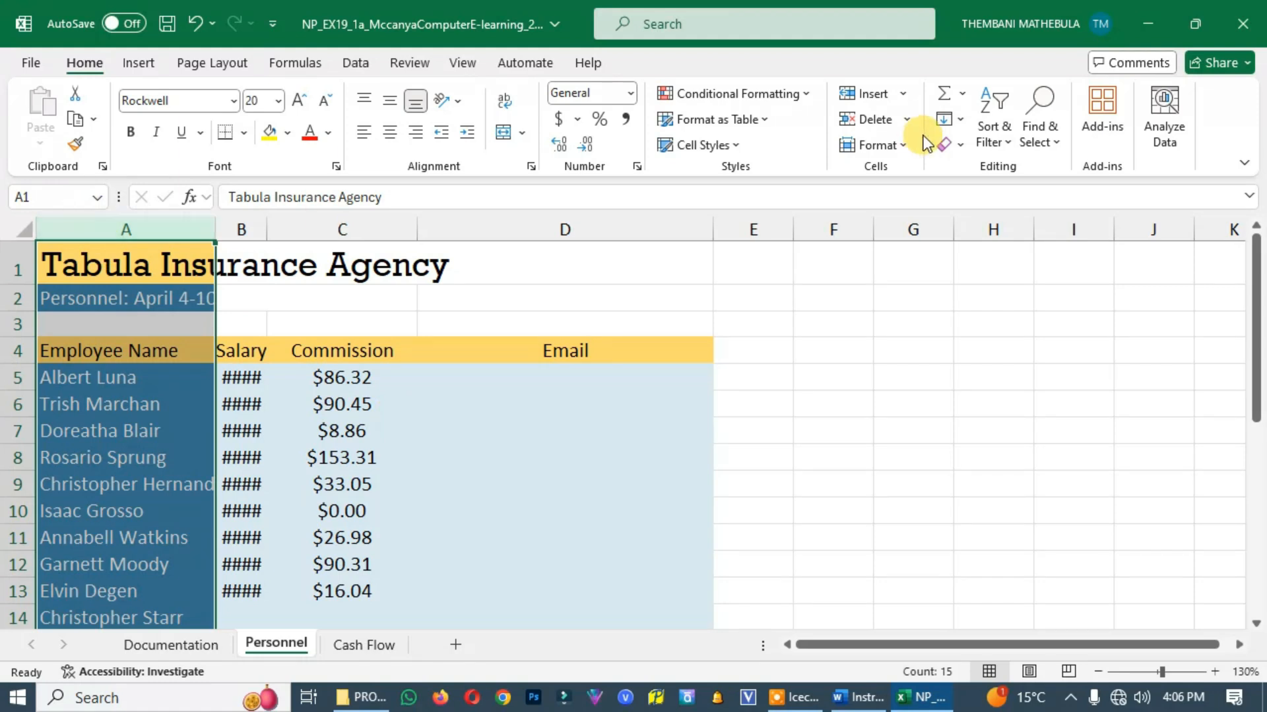
pyautogui.click(905, 146)
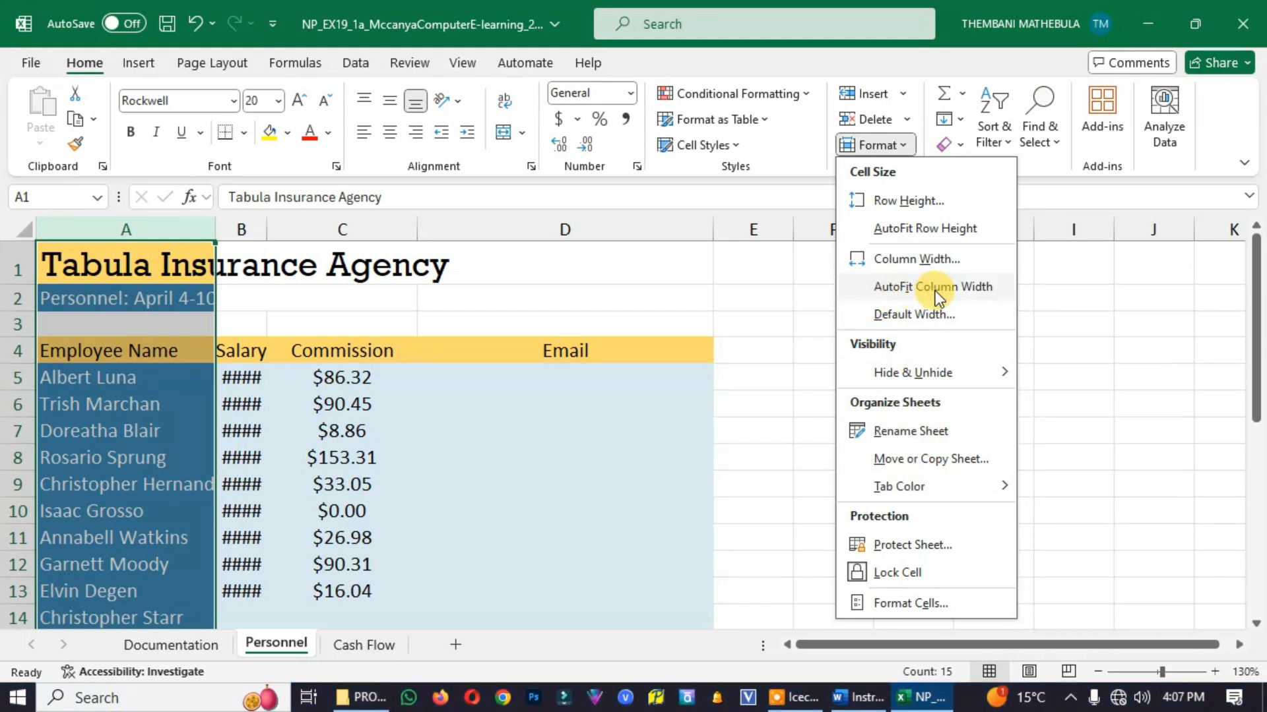
pyautogui.click(975, 298)
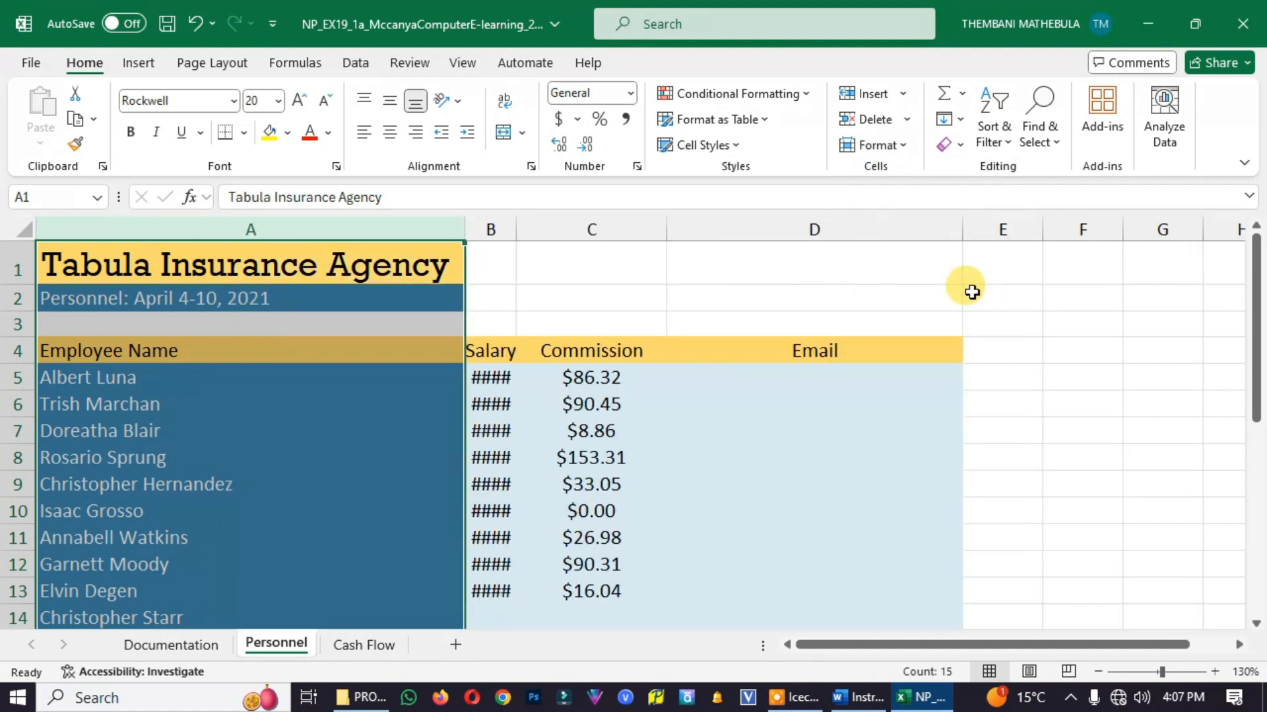
# Check project step 3 in the Word instructions and select column B on the Excel Personnel worksheet
pyautogui.click(853, 698)
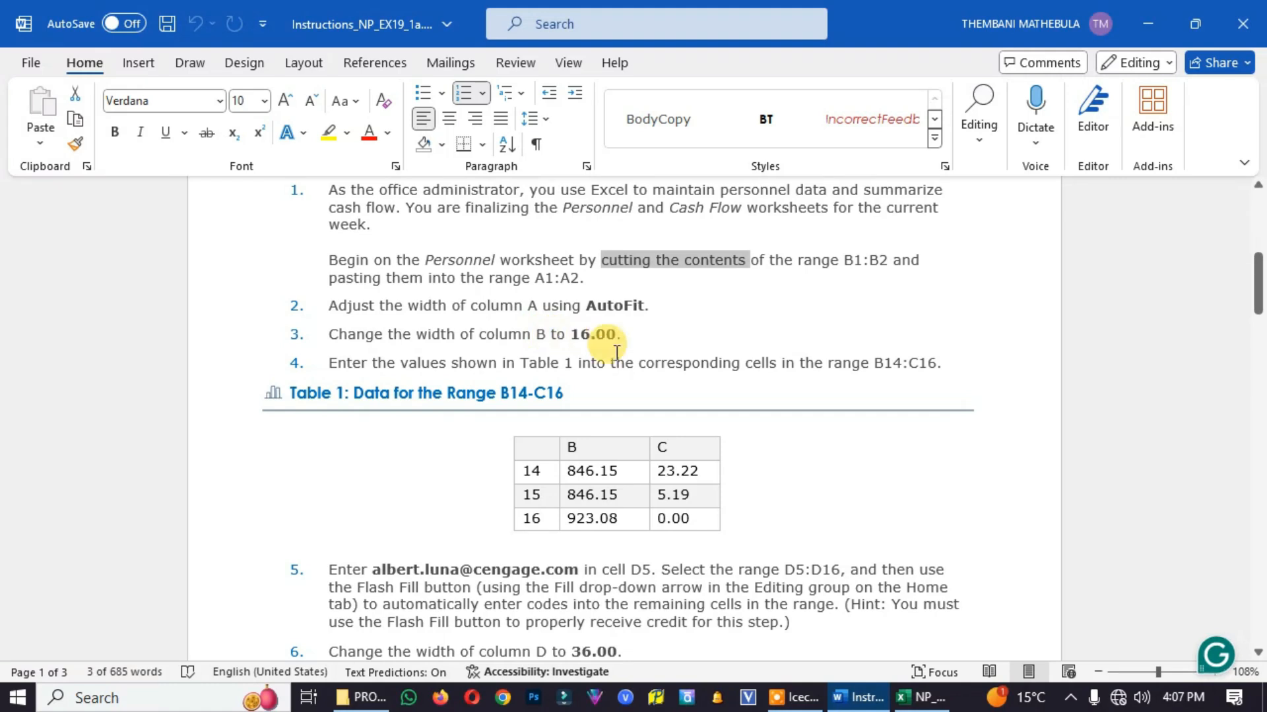
pyautogui.moveTo(920, 708)
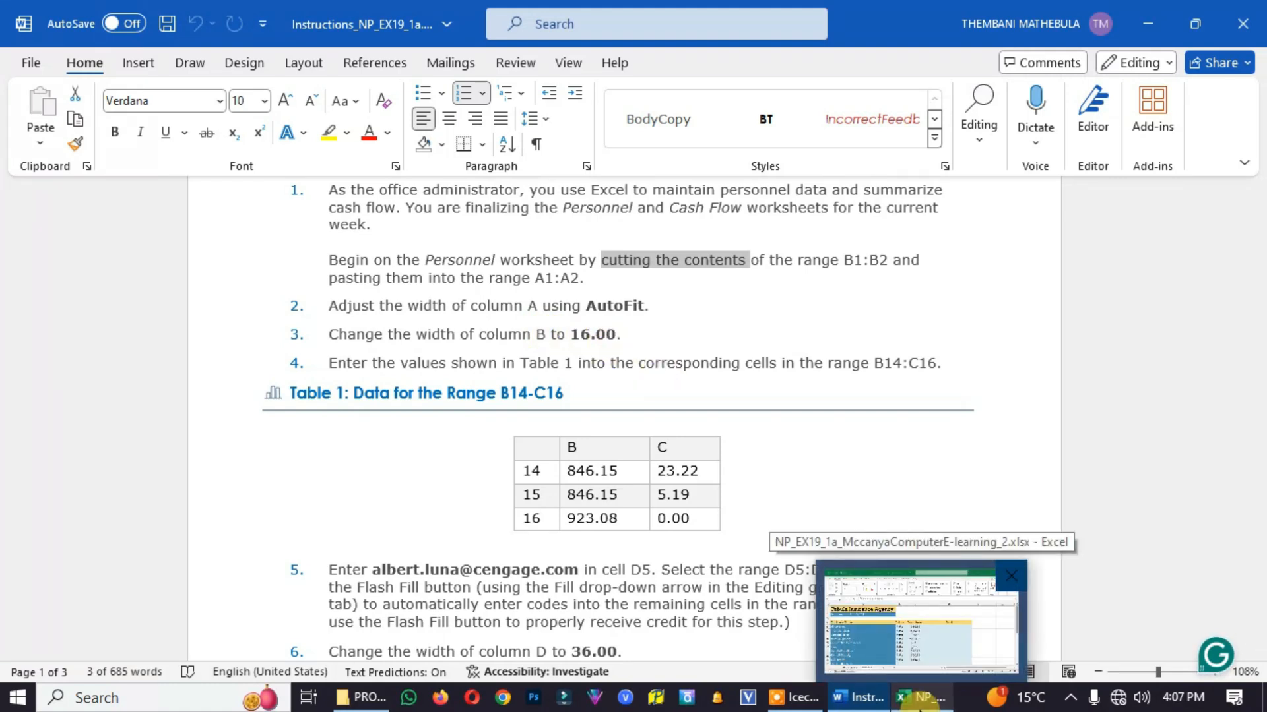
pyautogui.click(919, 707)
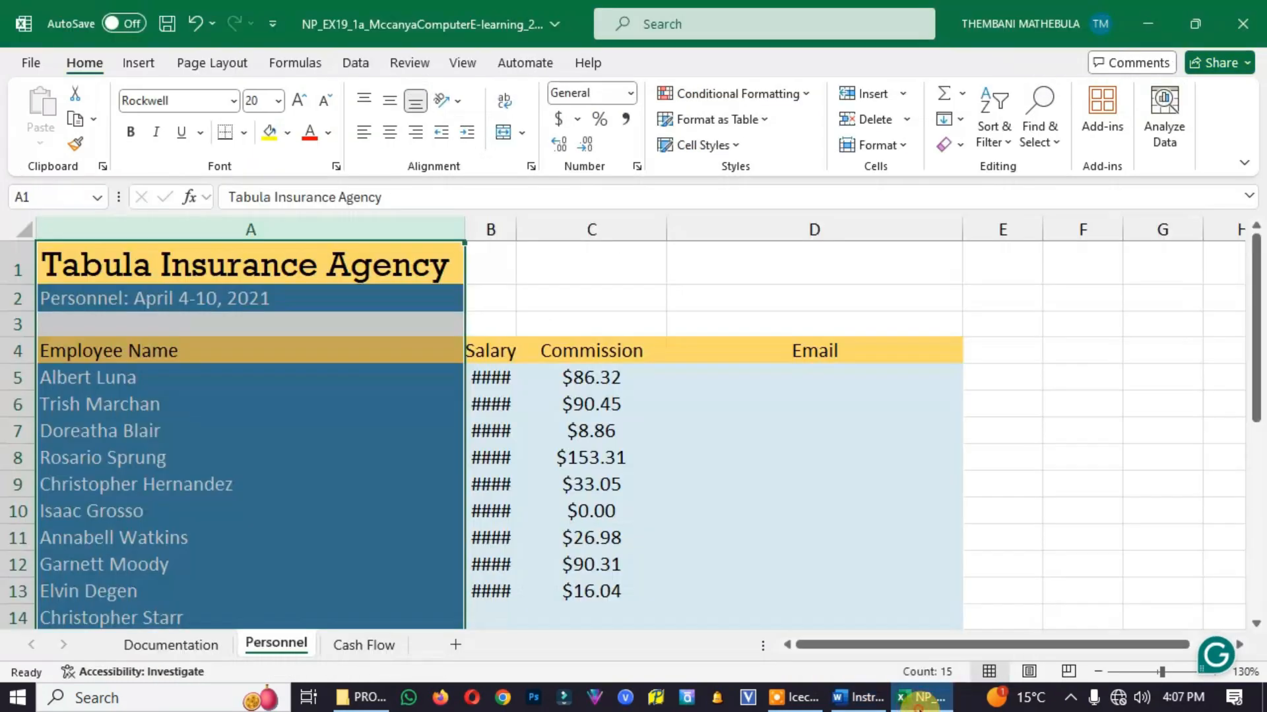
pyautogui.click(484, 227)
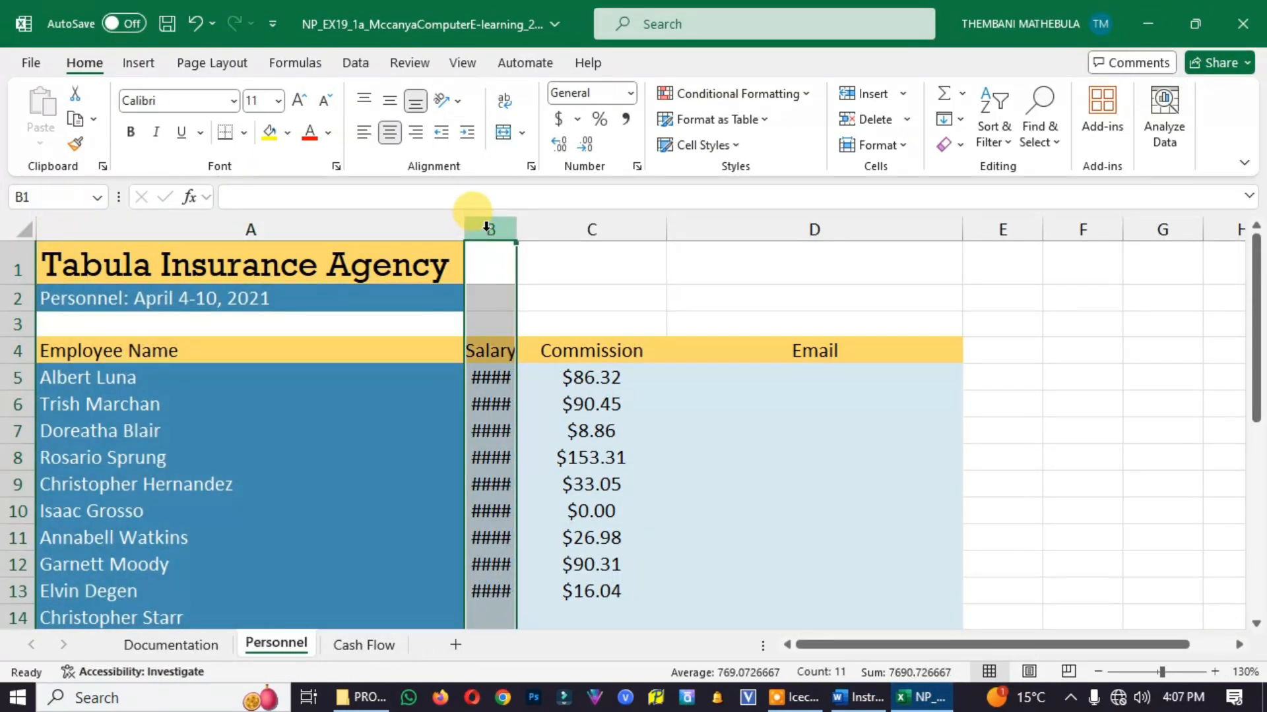
pyautogui.rightClick(486, 231)
pyautogui.press('Escape')
pyautogui.moveTo(516, 236)
pyautogui.mouseDown()
pyautogui.moveTo(614, 245)
pyautogui.moveTo(565, 220)
pyautogui.moveTo(537, 229)
pyautogui.mouseUp()
pyautogui.hotkey('ctrl', 'z')
pyautogui.hotkey('ctrl', 'z')
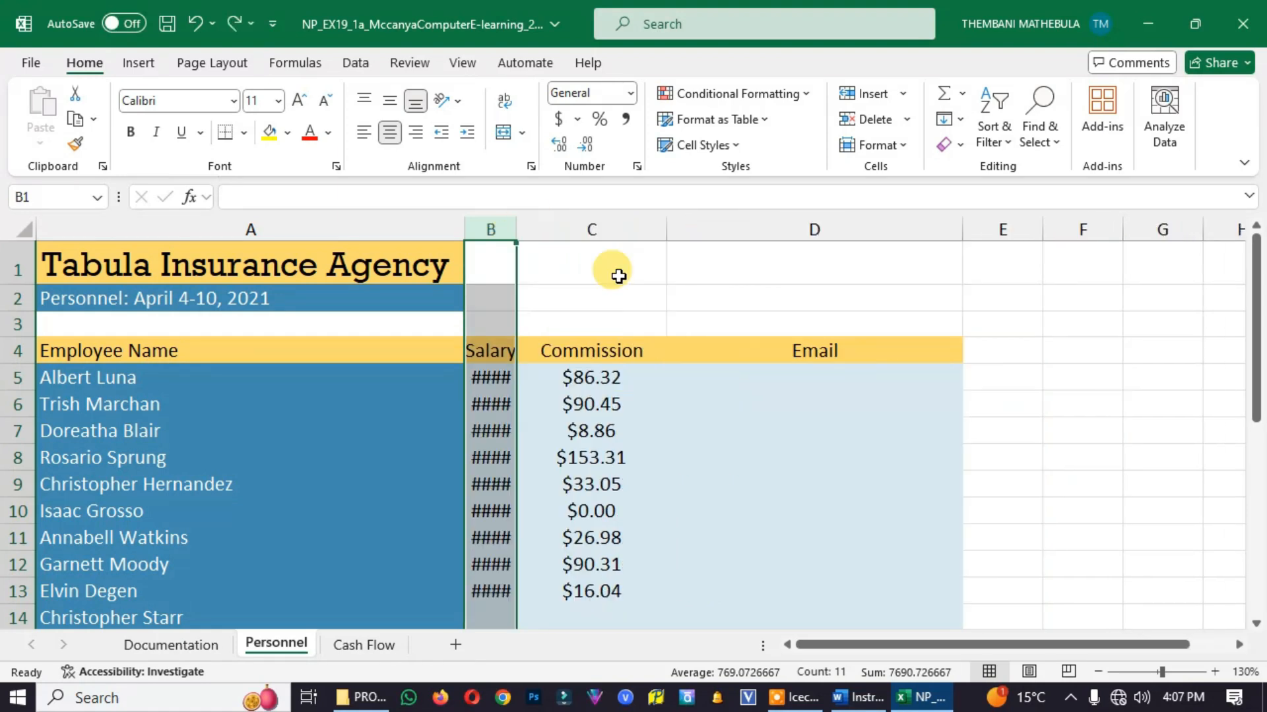
# Set the width of column B on the Personnel worksheet to 16
pyautogui.rightClick(491, 229)
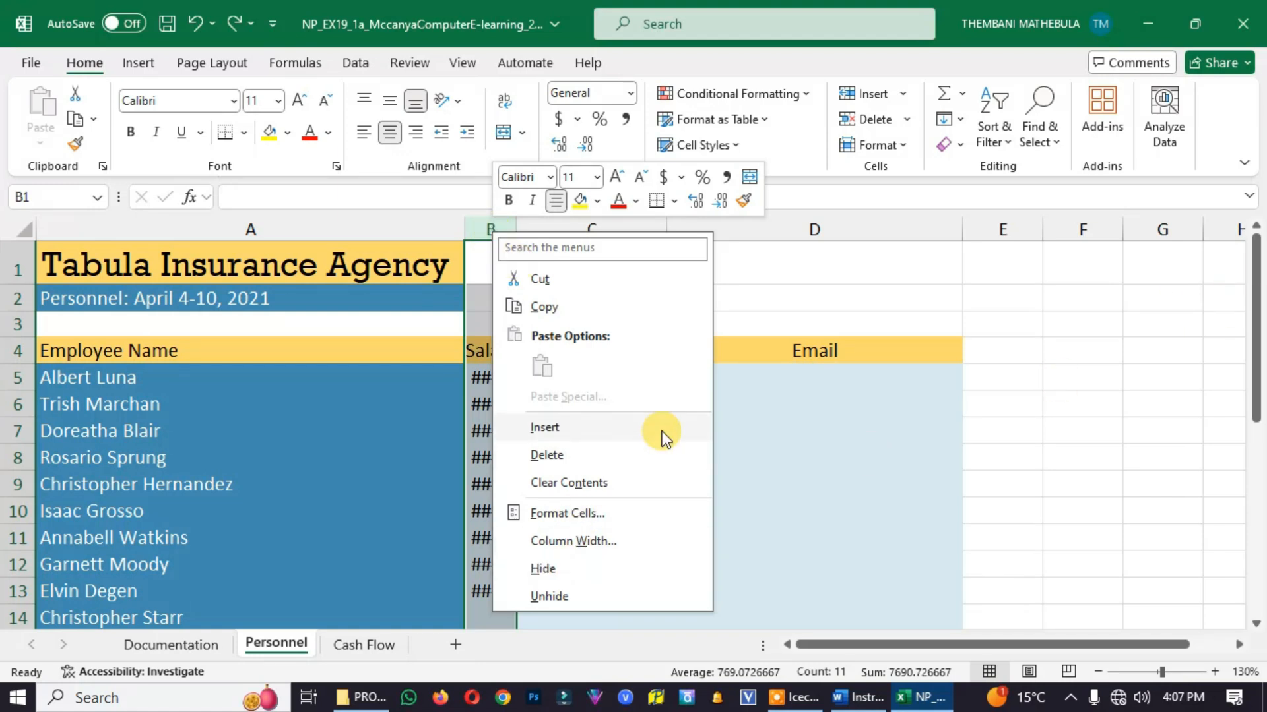
pyautogui.click(579, 541)
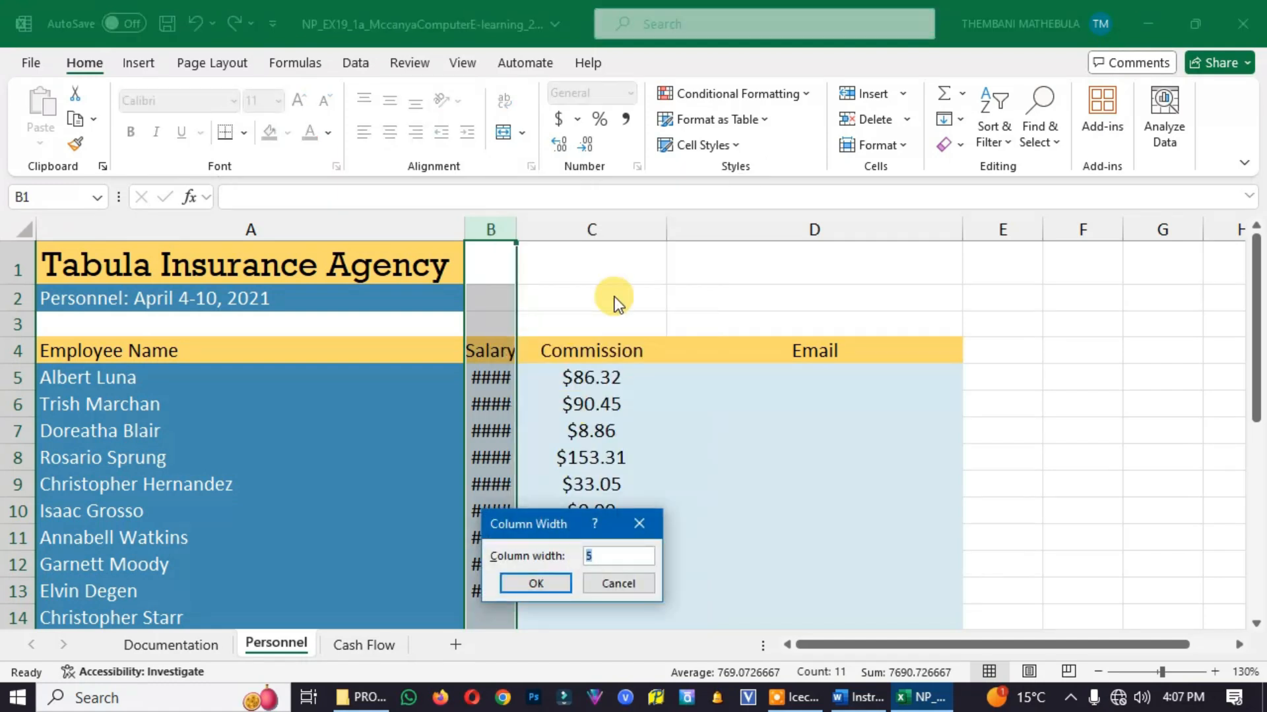
pyautogui.write('16')
pyautogui.click(557, 578)
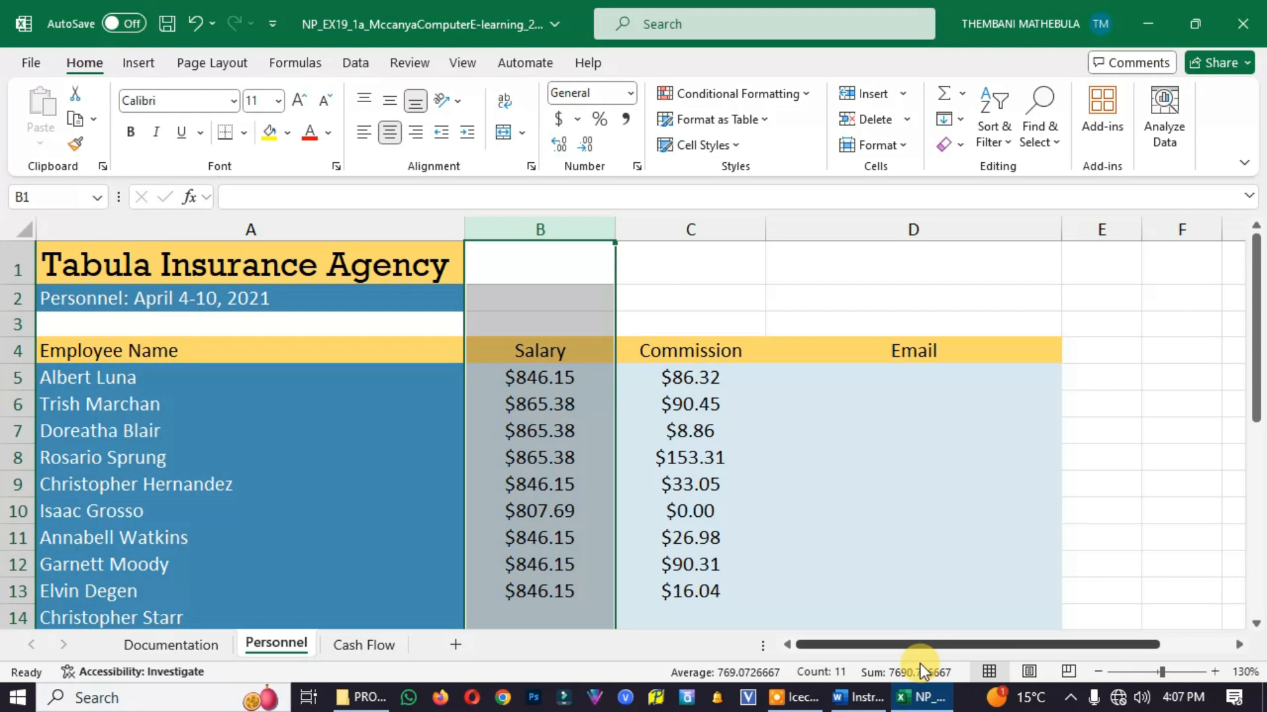
# Check project step 4 in the Word instructions and select the range B14:C16 on the Excel Personnel worksheet
pyautogui.click(857, 698)
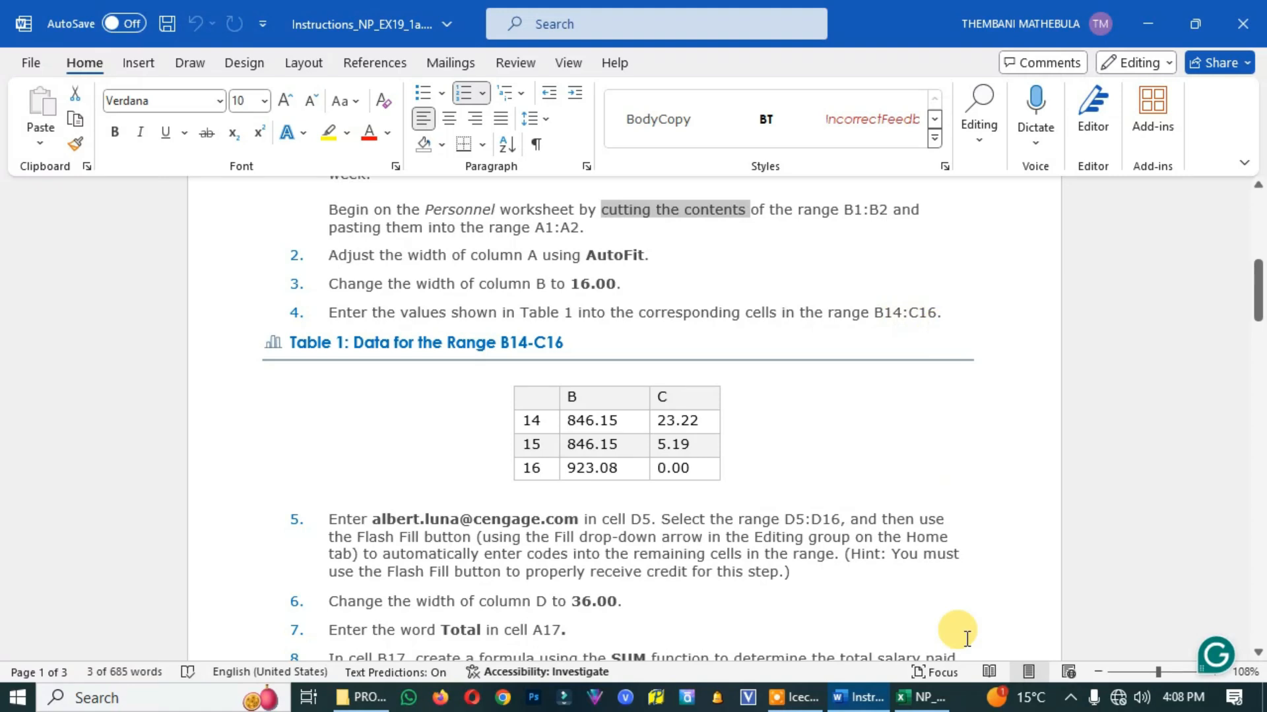
pyautogui.click(867, 698)
pyautogui.scroll(-1, 560, 466)
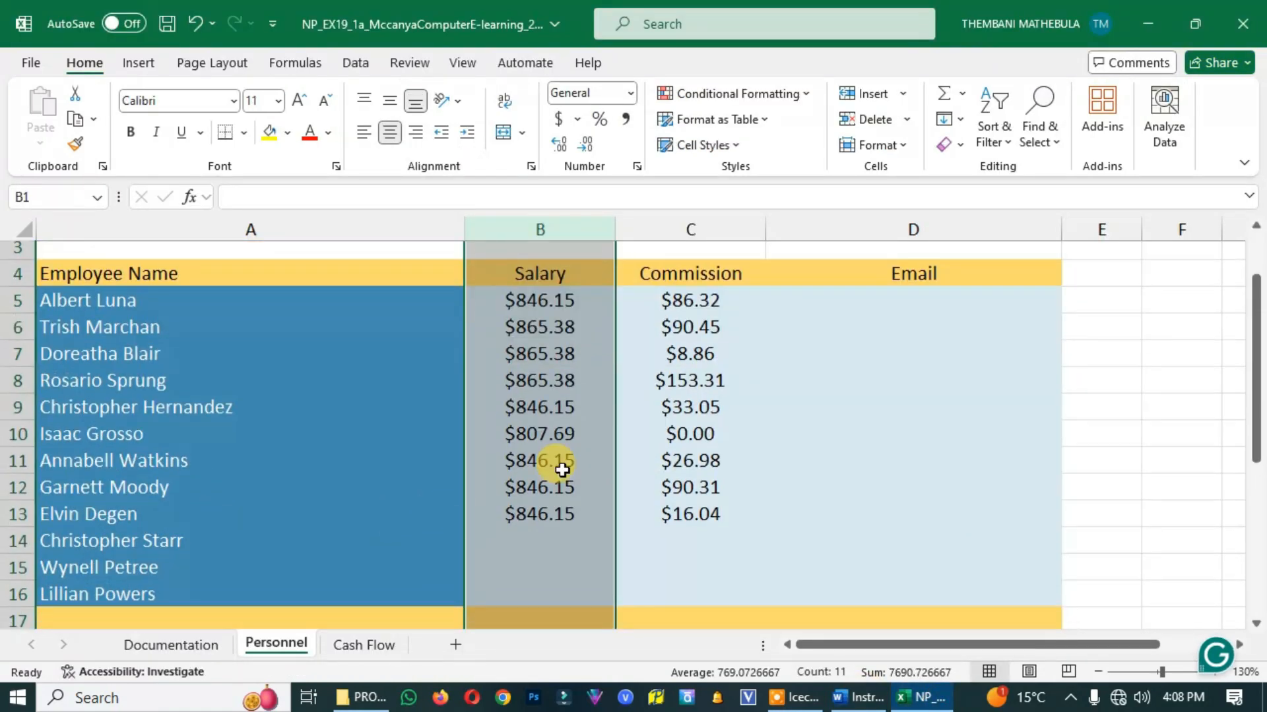
pyautogui.scroll(-2, 551, 518)
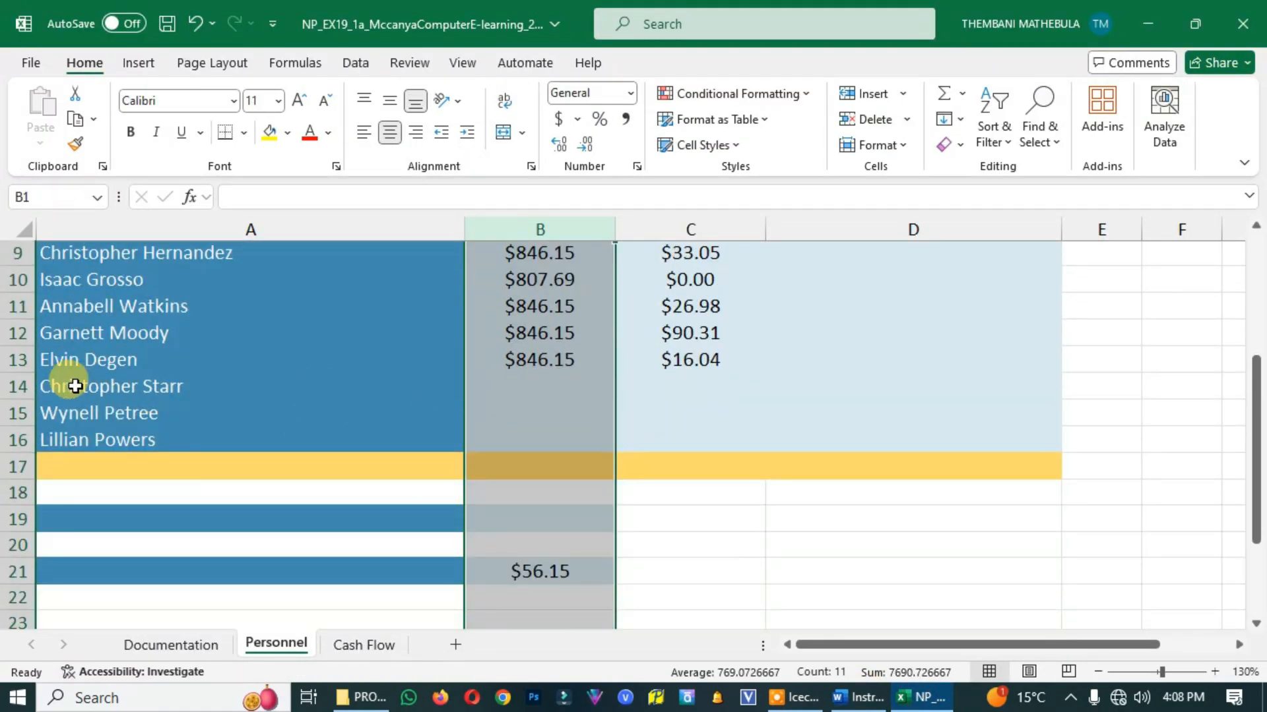
pyautogui.click(169, 385)
pyautogui.click(521, 392)
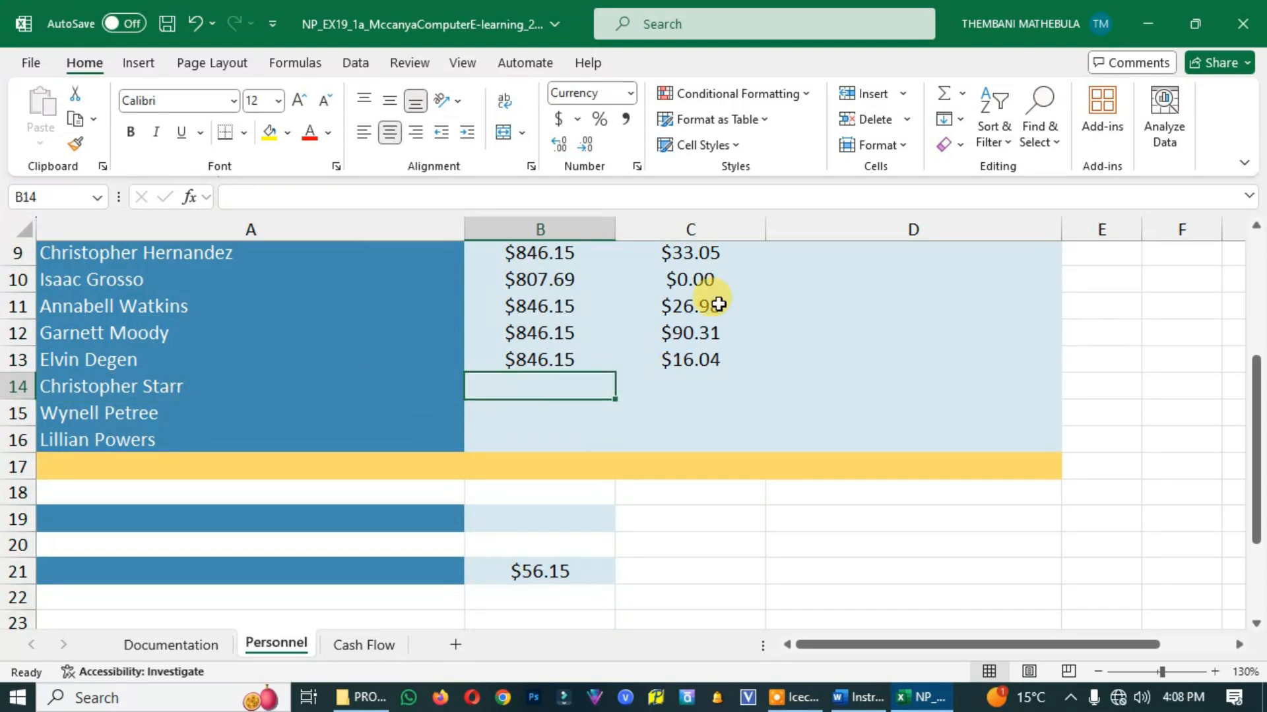
pyautogui.click(690, 437)
pyautogui.moveTo(504, 377); pyautogui.dragTo(686, 443)
# Shrink the Word instructions and Excel windows and arrange them side by side with Table 1 in view
pyautogui.moveTo(875, 708)
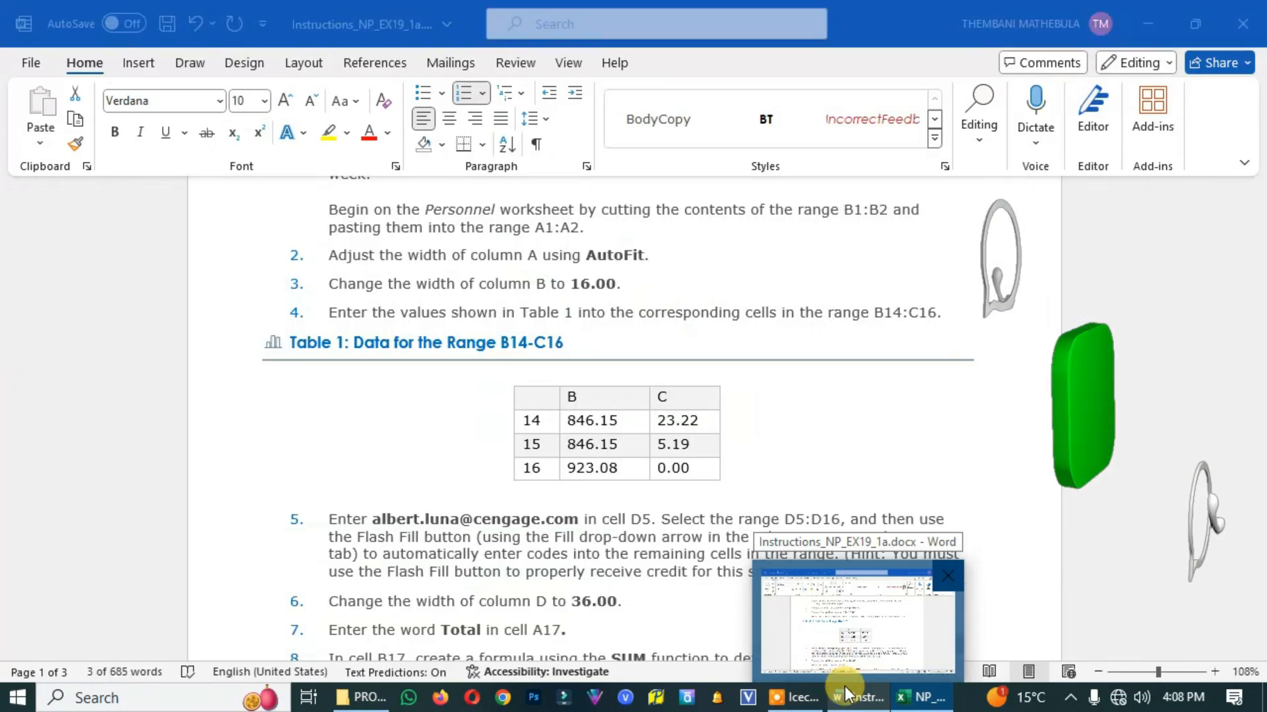
pyautogui.click(857, 652)
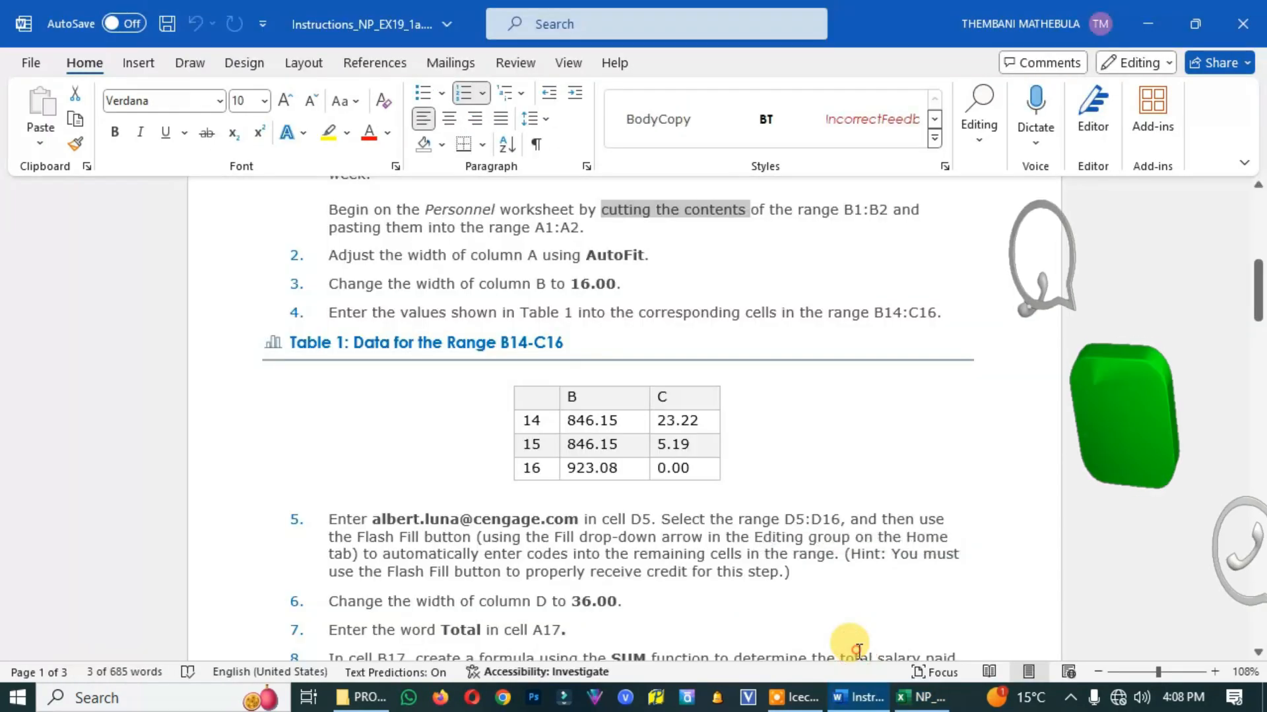
pyautogui.moveTo(574, 419); pyautogui.dragTo(680, 471)
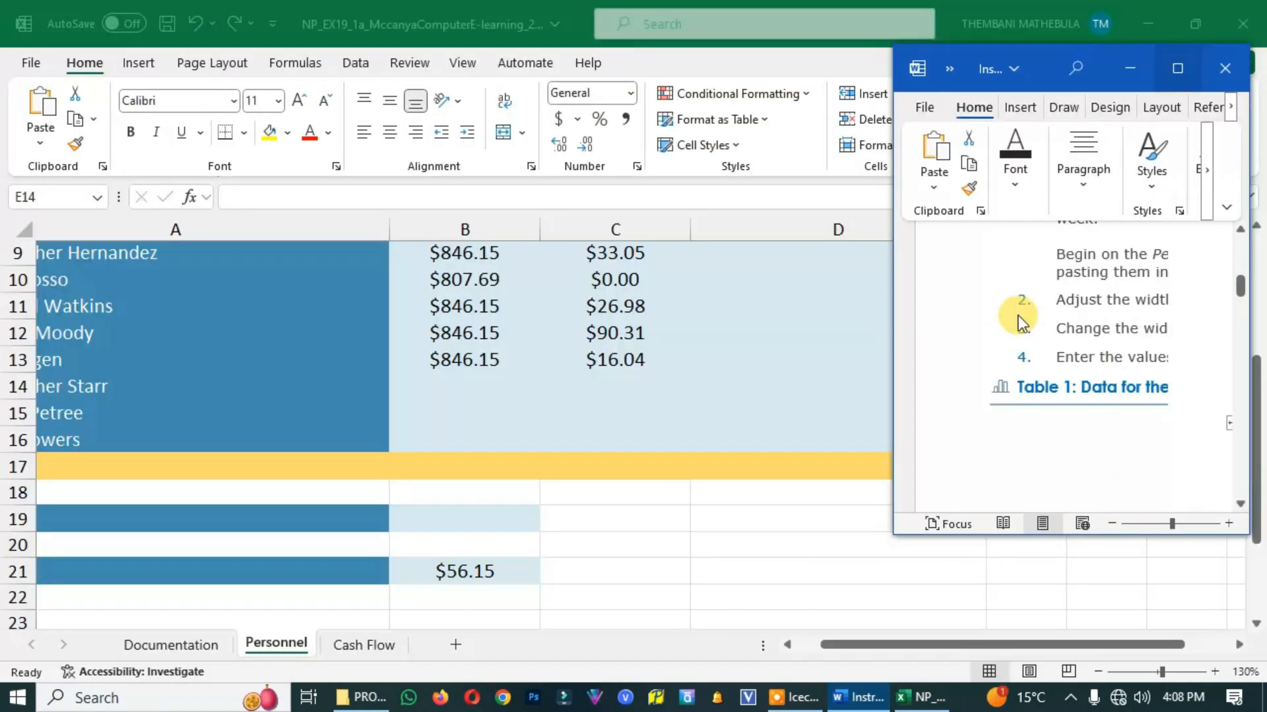
pyautogui.moveTo(1046, 53); pyautogui.dragTo(738, 49)
pyautogui.scroll(-5, 715, 462)
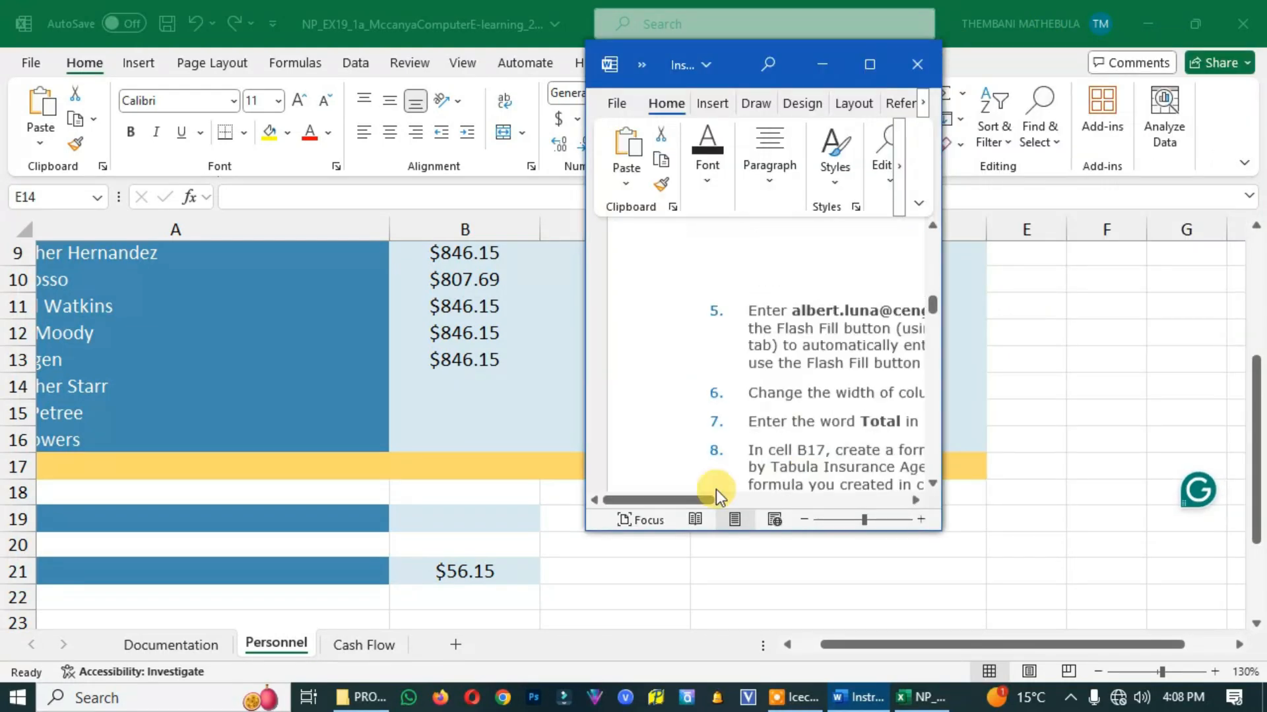
pyautogui.moveTo(684, 501); pyautogui.dragTo(753, 496)
pyautogui.scroll(6, 780, 368)
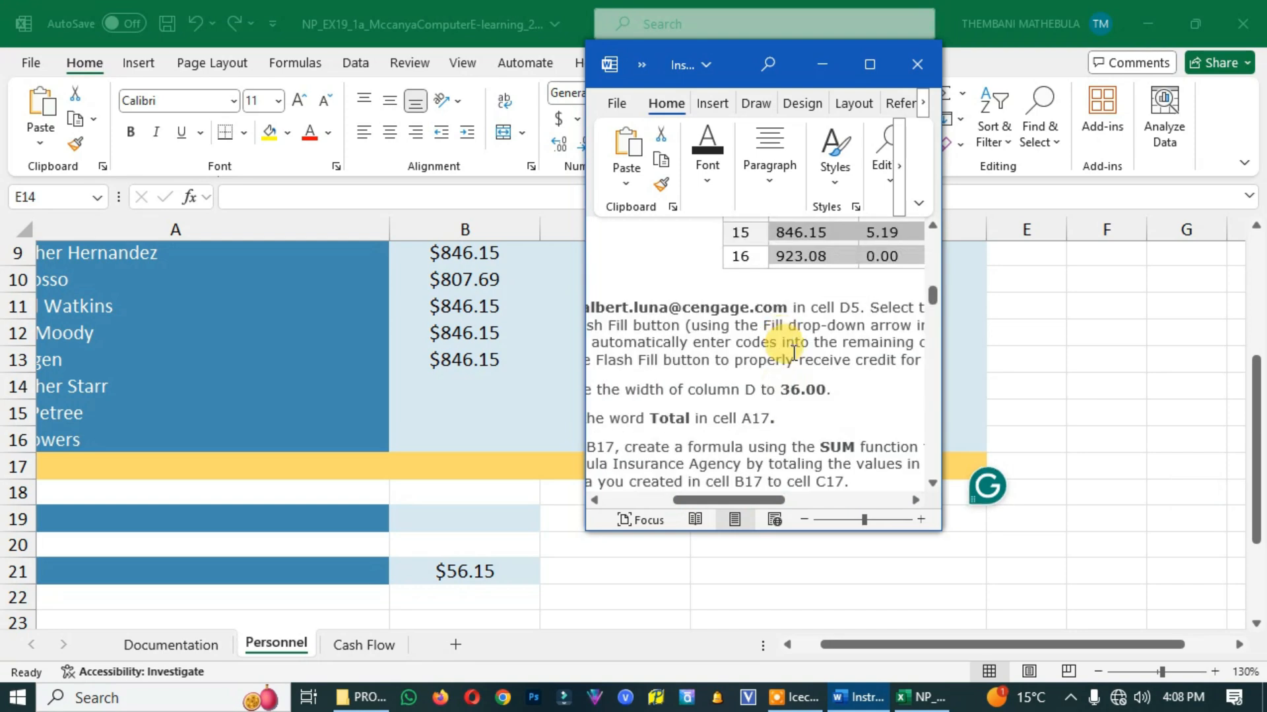
pyautogui.moveTo(763, 498); pyautogui.dragTo(810, 498)
pyautogui.click(1195, 24)
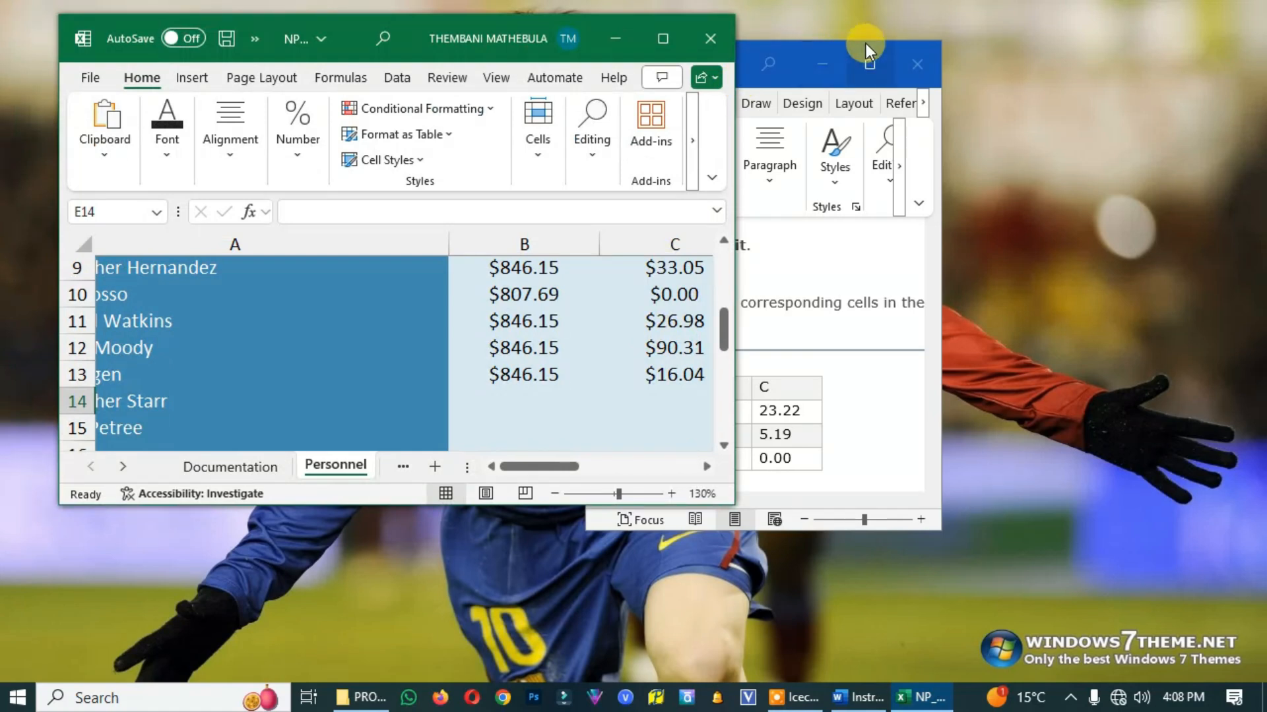
pyautogui.moveTo(791, 46); pyautogui.dragTo(1039, 39)
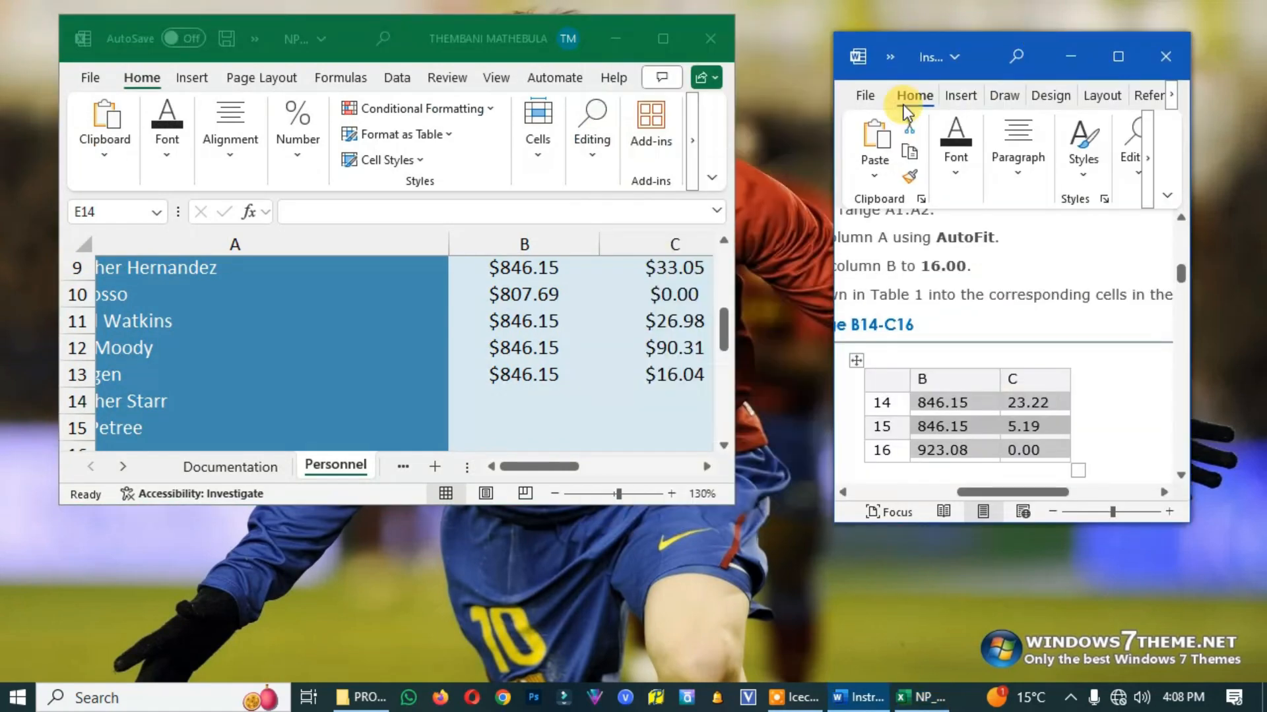
# Enter 846.15 and 23.22 in B14:C14, and 846.15 and 5.19 in B15:C15 on the Personnel worksheet
pyautogui.click(524, 397)
pyautogui.click(521, 400)
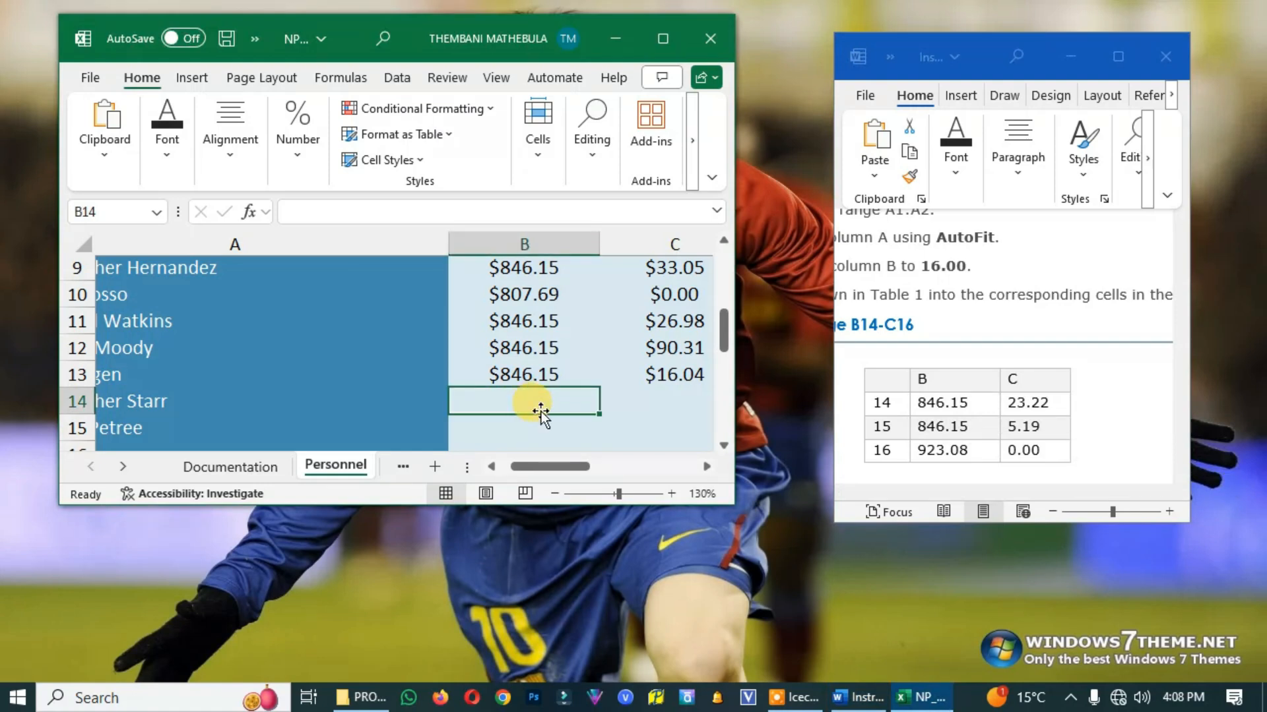
pyautogui.write('846.15')
pyautogui.press('Tab')
pyautogui.write('23.22')
pyautogui.click(184, 423)
pyautogui.write('846.15')
pyautogui.press('Tab')
pyautogui.write('5.19')
# Enter 923.08 in B16 and 0.00 in C16 on the Personnel worksheet
pyautogui.scroll(-1, 185, 406)
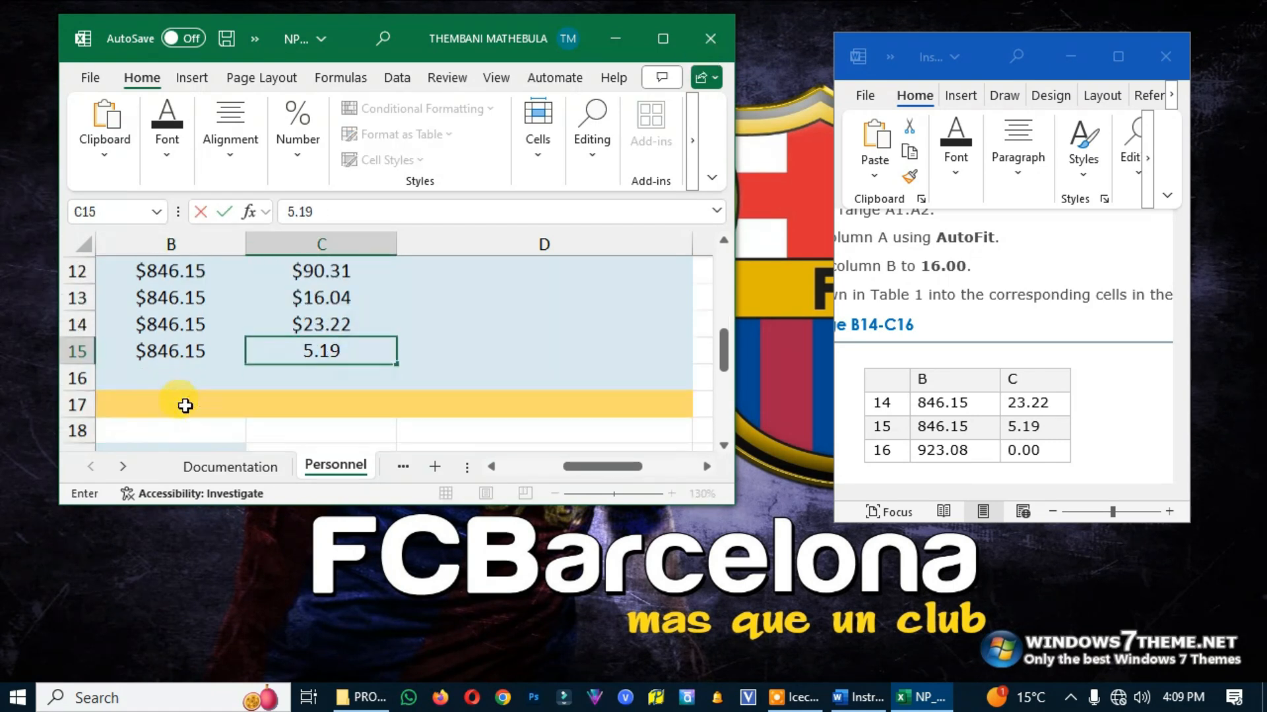
pyautogui.scroll(-1, 184, 405)
pyautogui.click(143, 300)
pyautogui.write('923.08')
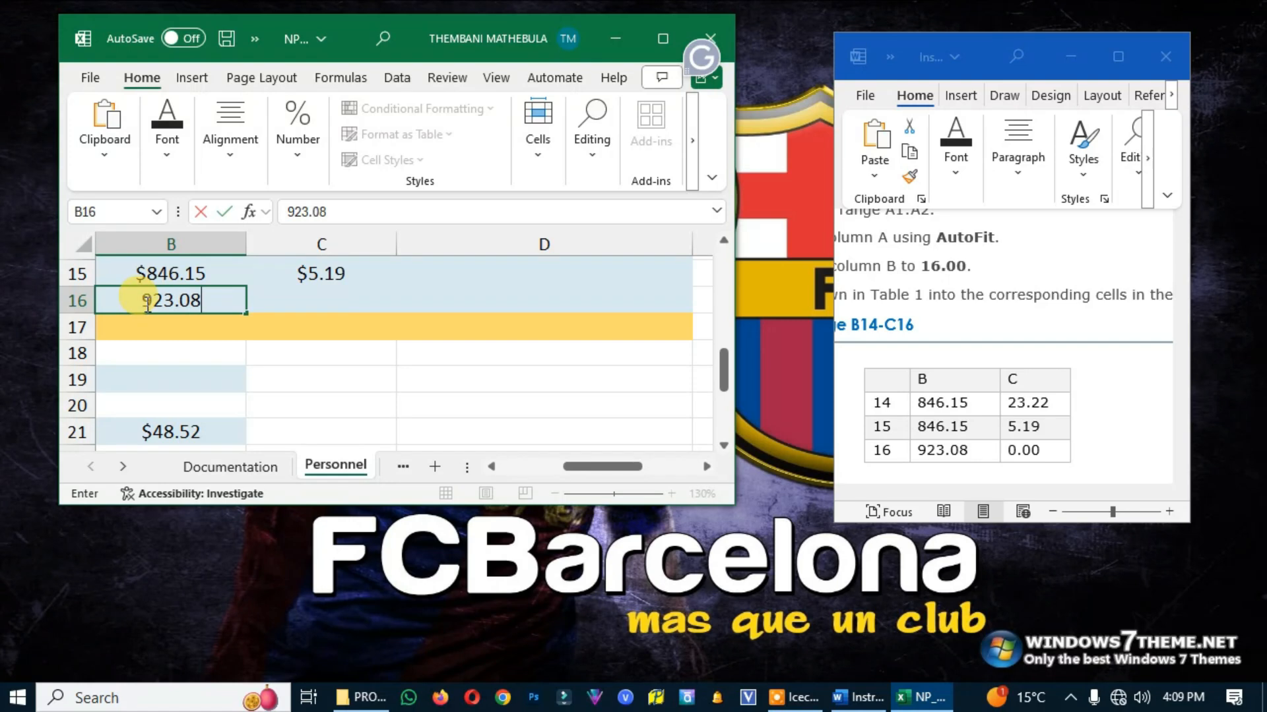
pyautogui.press('Tab')
pyautogui.write('0.00')
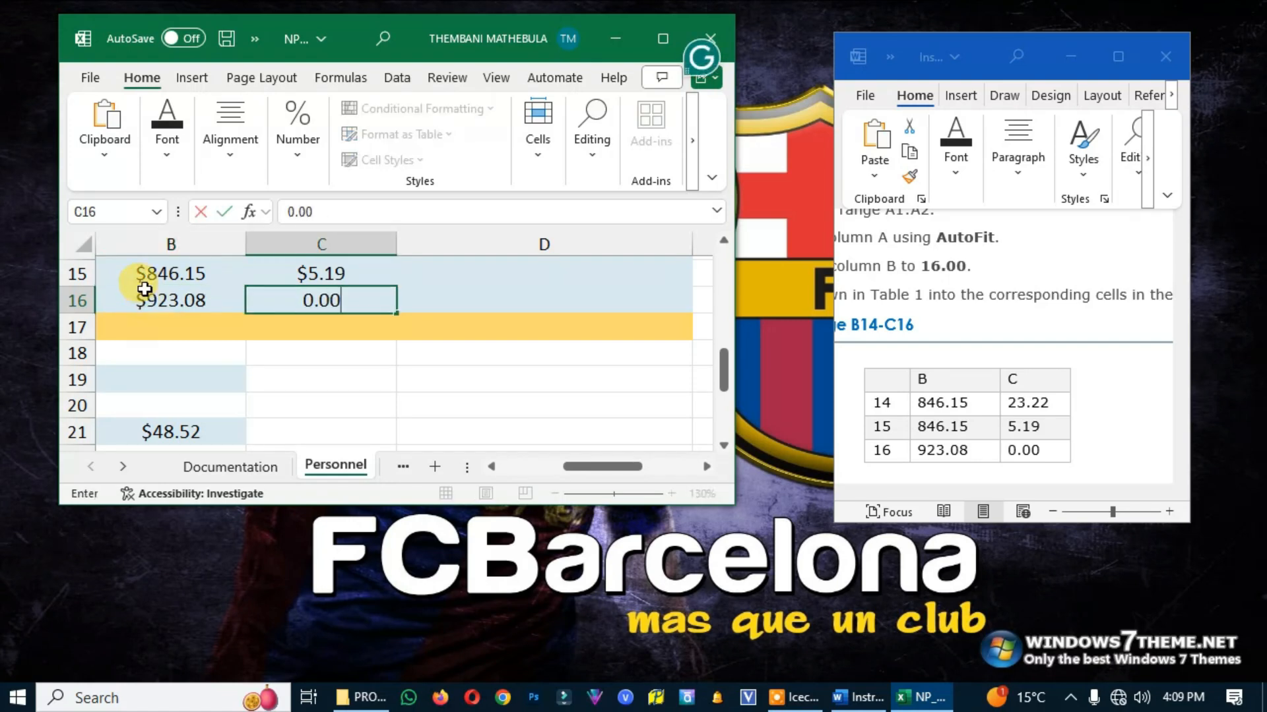
pyautogui.click(543, 354)
# Maximize the Excel and Word windows and read project step 5 in the Word instructions
pyautogui.click(663, 38)
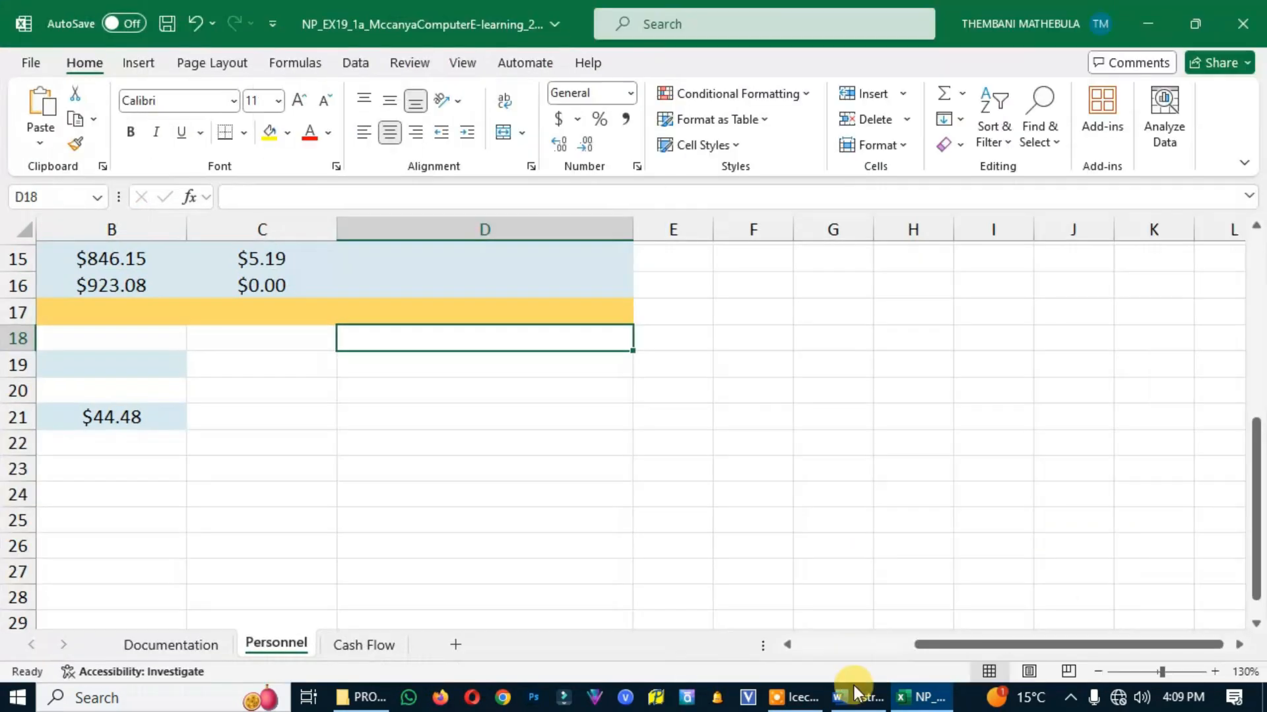
pyautogui.click(856, 693)
pyautogui.click(1117, 57)
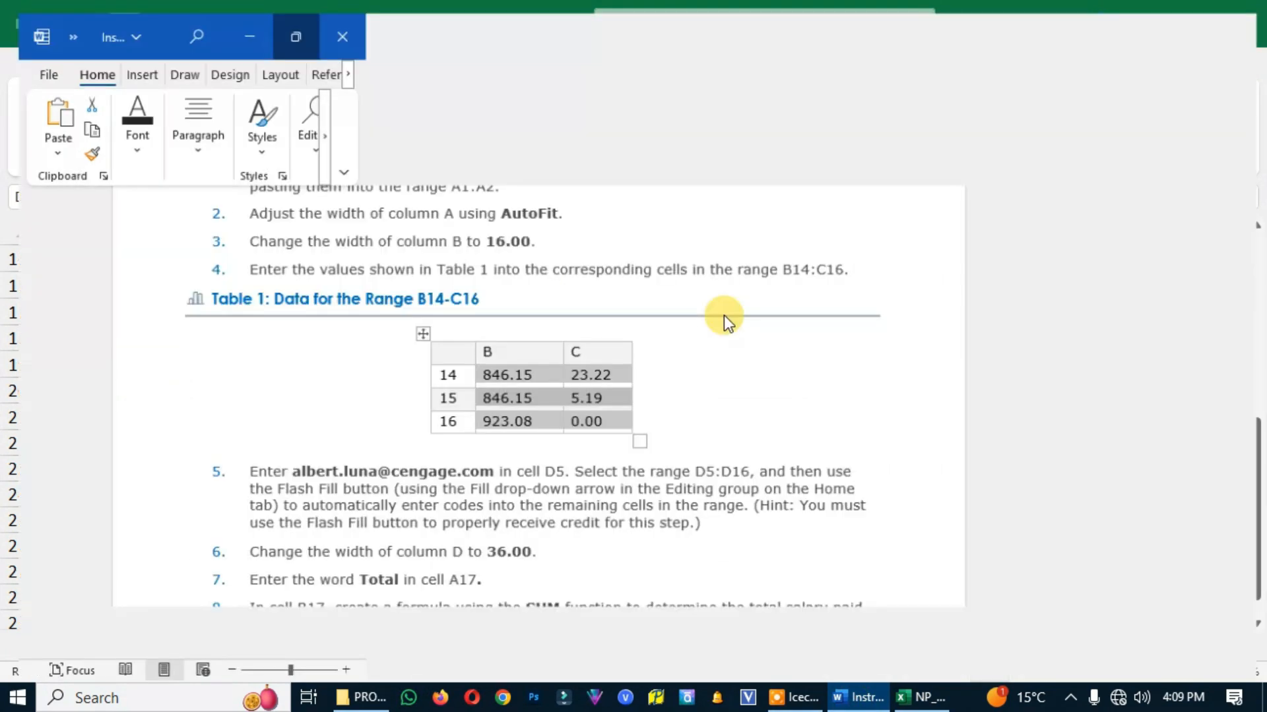
pyautogui.scroll(-3, 805, 438)
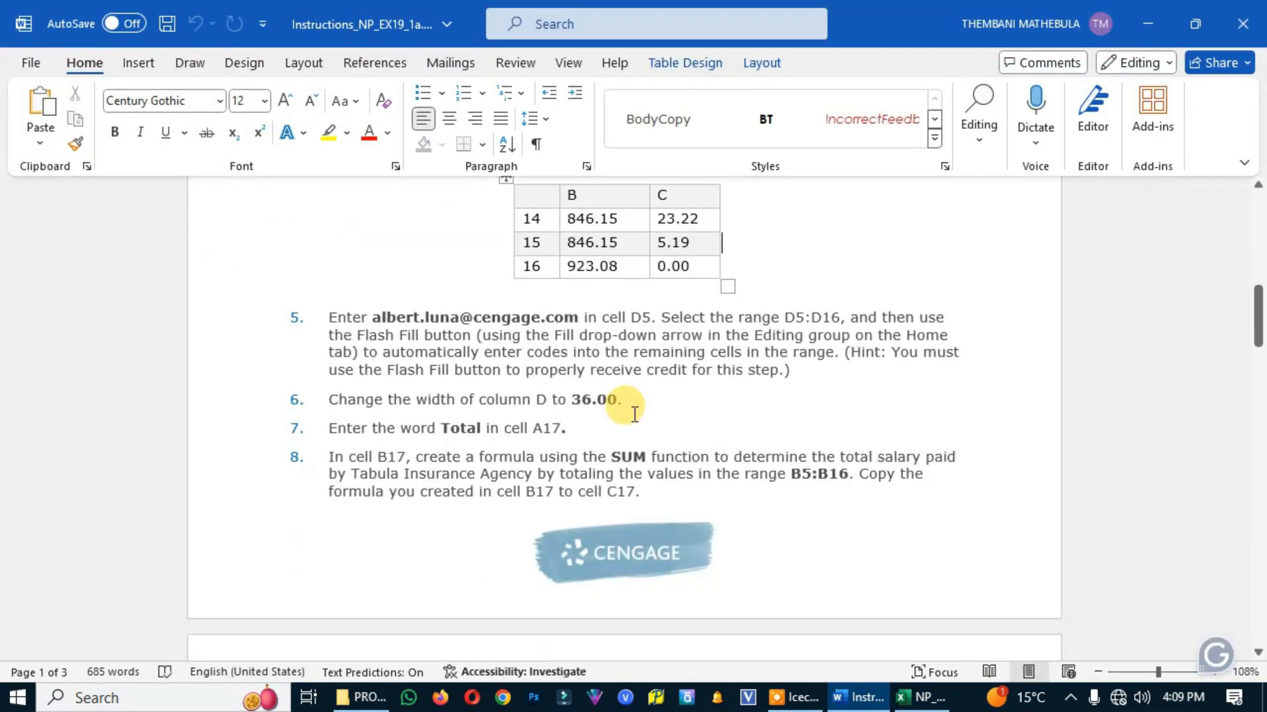
pyautogui.scroll(-1, 419, 371)
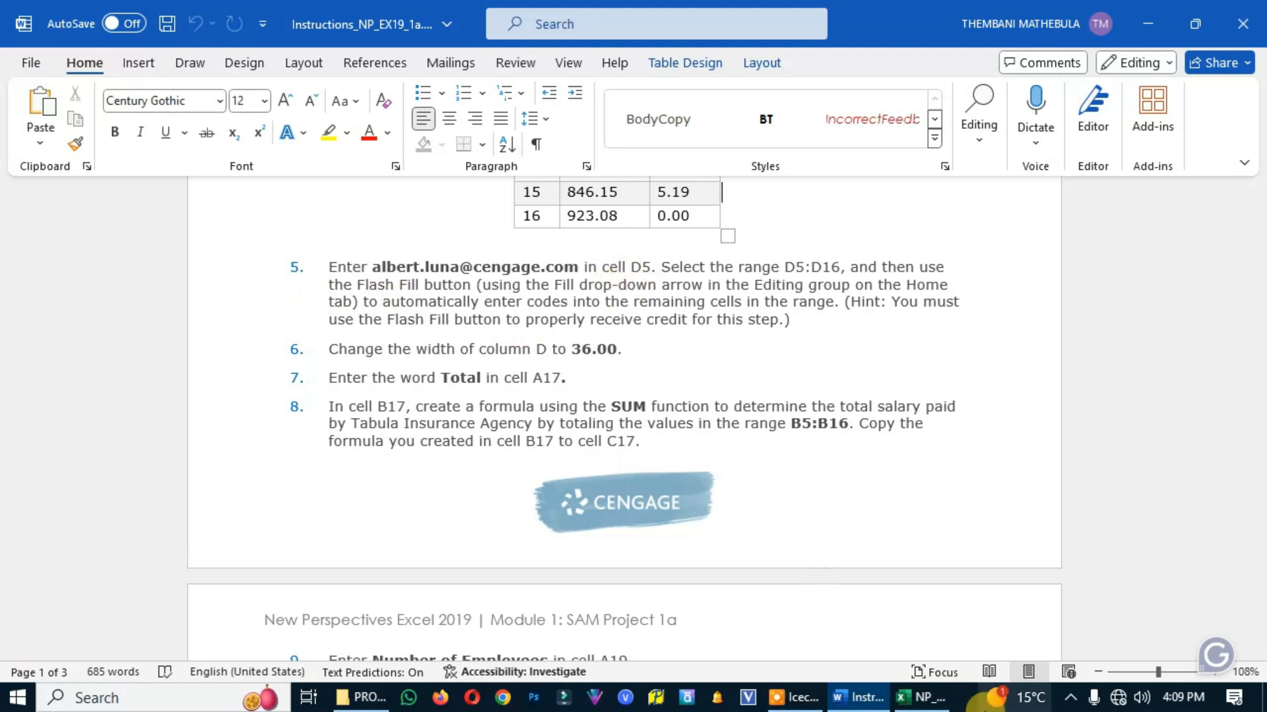
# Copy the e-mail address from project step 5 in the Word instructions and paste it into G5 of the Excel Personnel worksheet
pyautogui.click(922, 697)
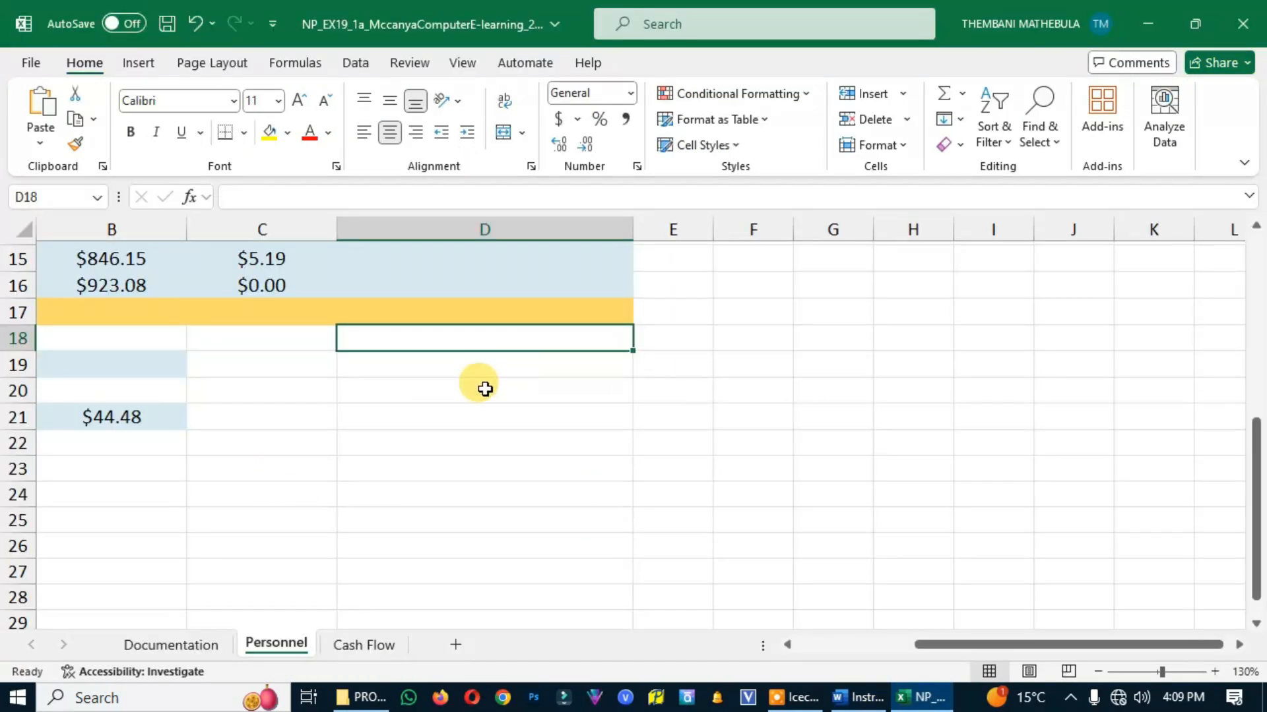
pyautogui.scroll(5, 484, 387)
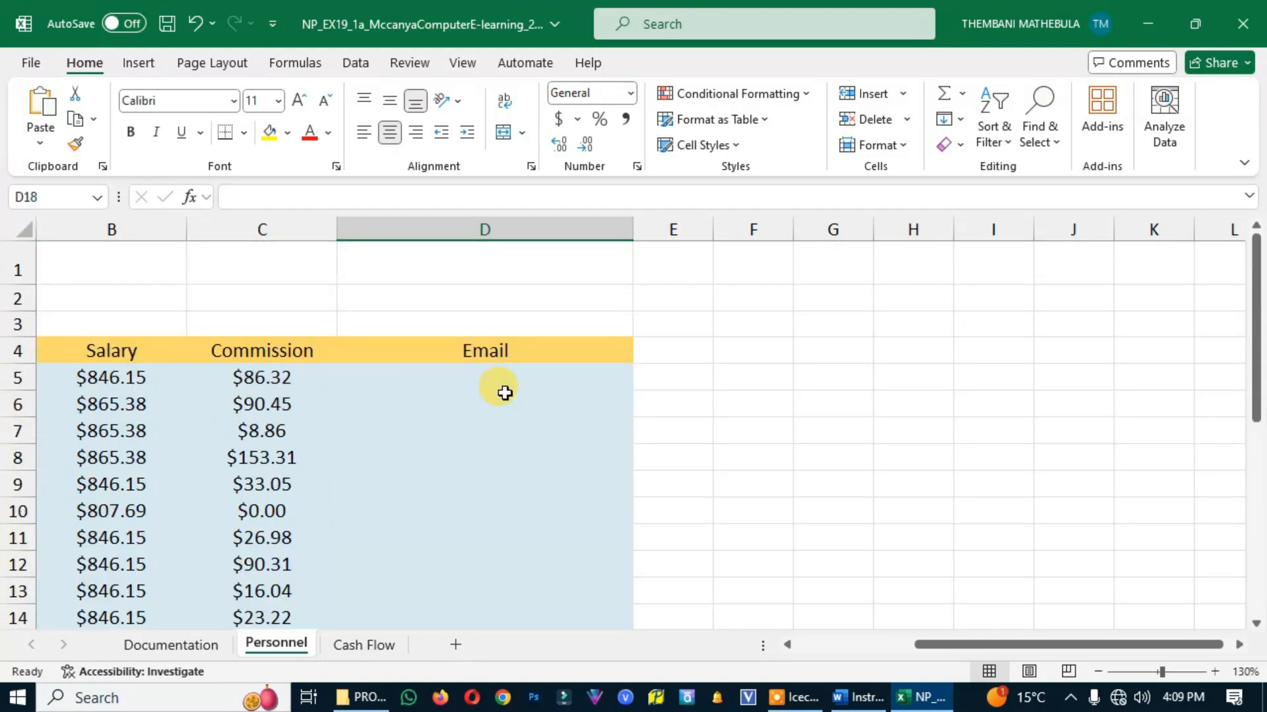
pyautogui.click(504, 392)
pyautogui.click(858, 697)
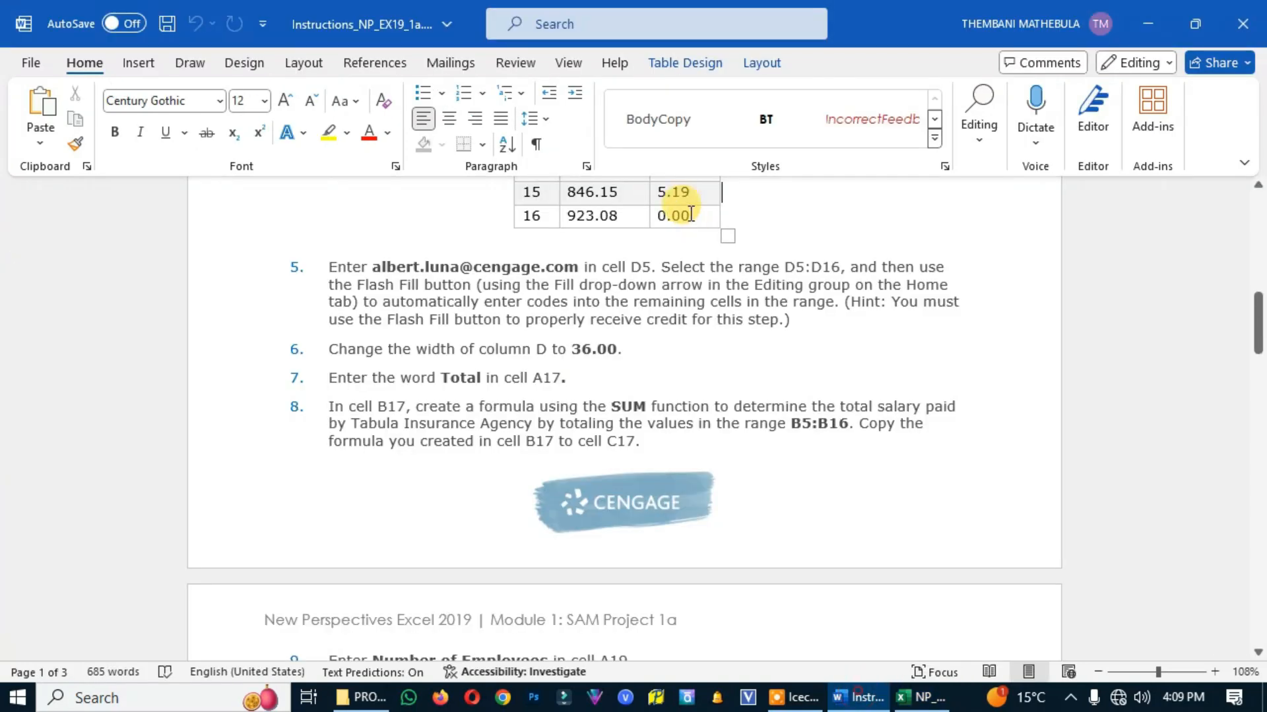
pyautogui.moveTo(374, 264); pyautogui.dragTo(563, 268)
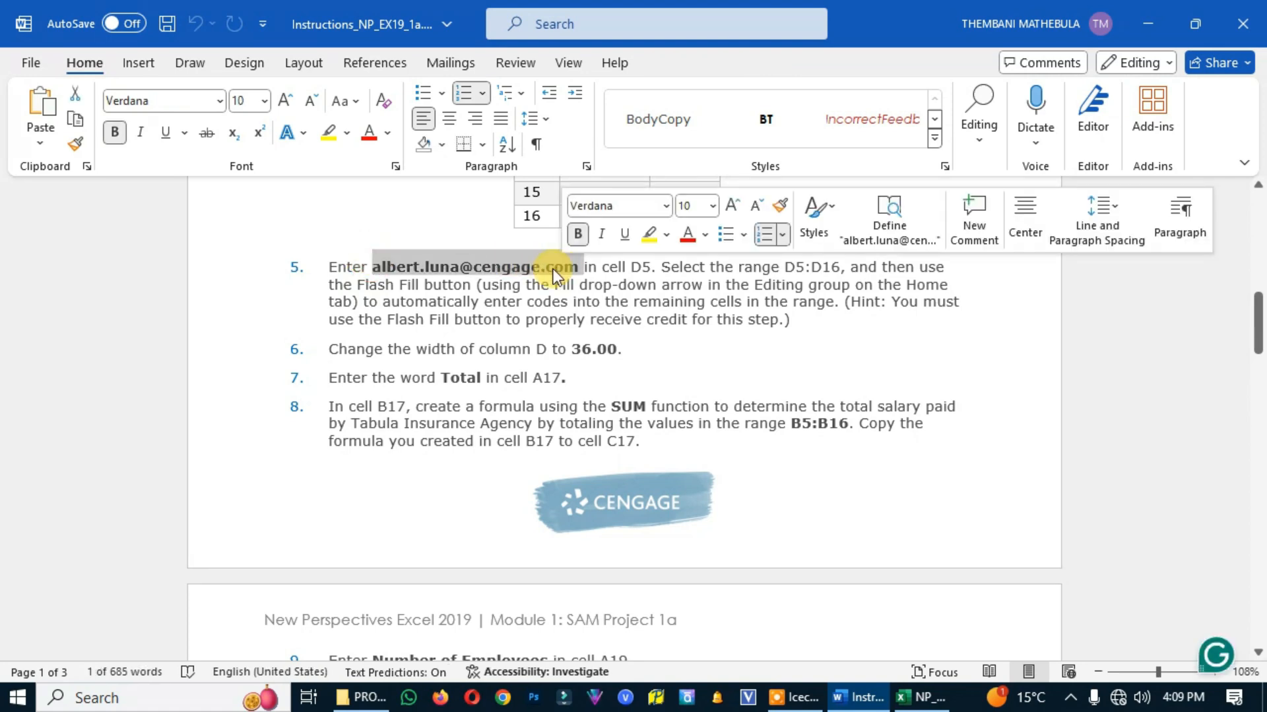
pyautogui.hotkey('ctrl', 'c')
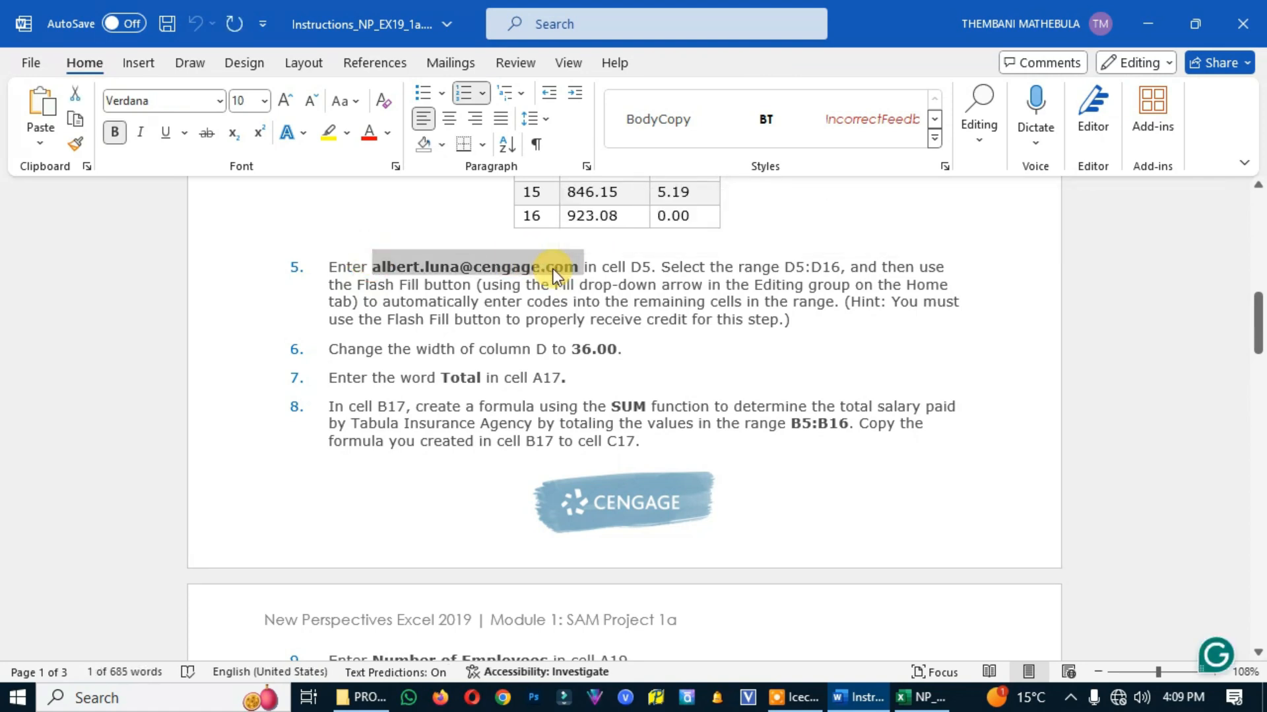
pyautogui.click(920, 694)
pyautogui.click(811, 382)
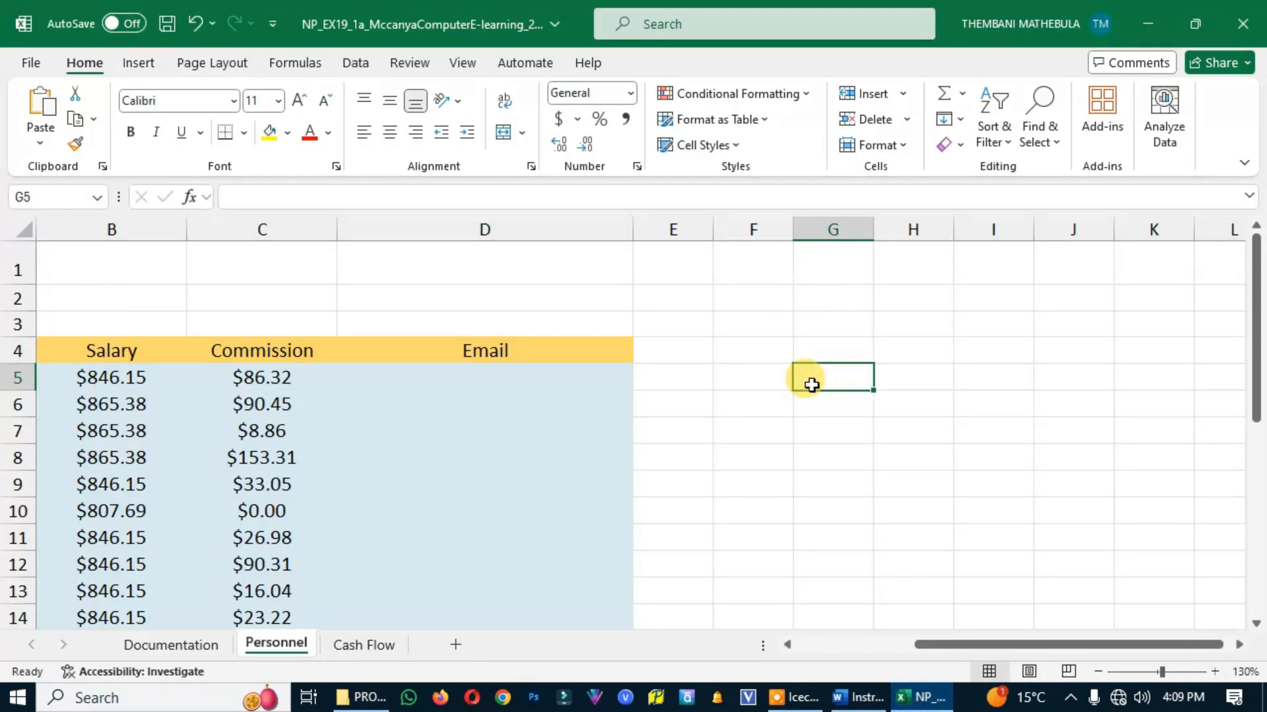
pyautogui.hotkey('ctrl', 'v')
# Try pasting the copied e-mail address into D5 of the Email column and undo the paste
pyautogui.click(481, 375)
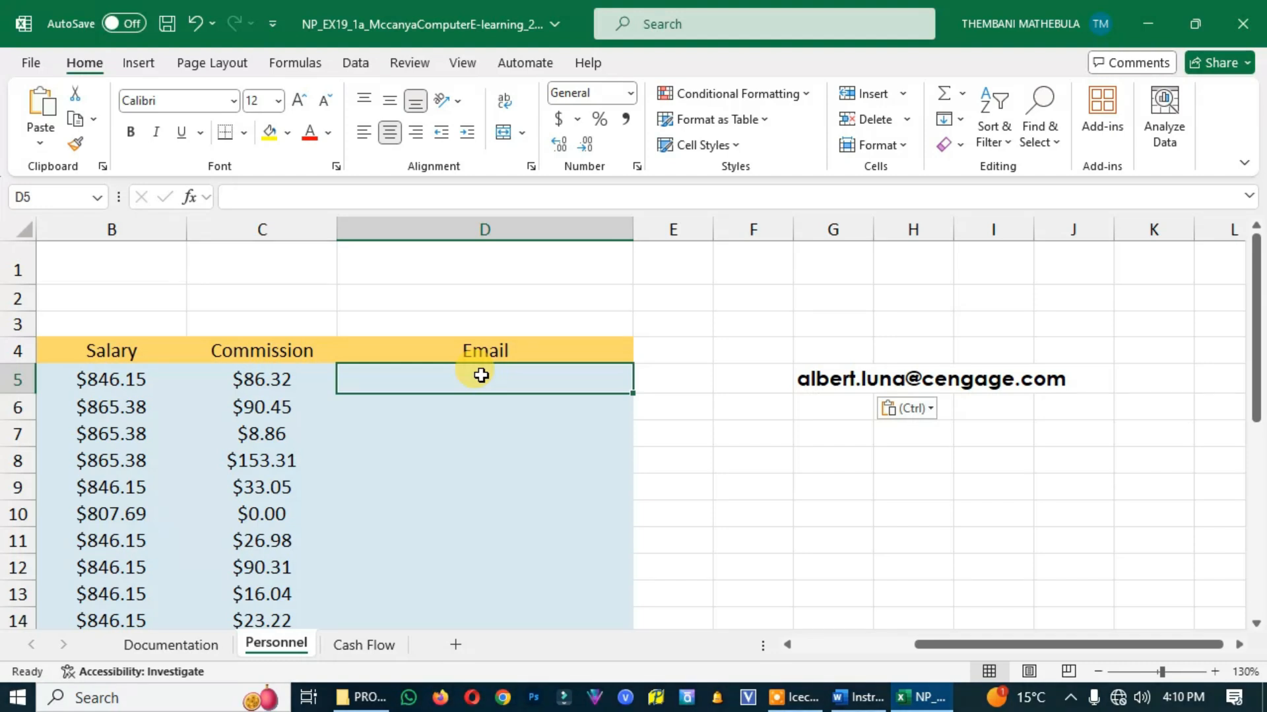
pyautogui.hotkey('ctrl', 'v')
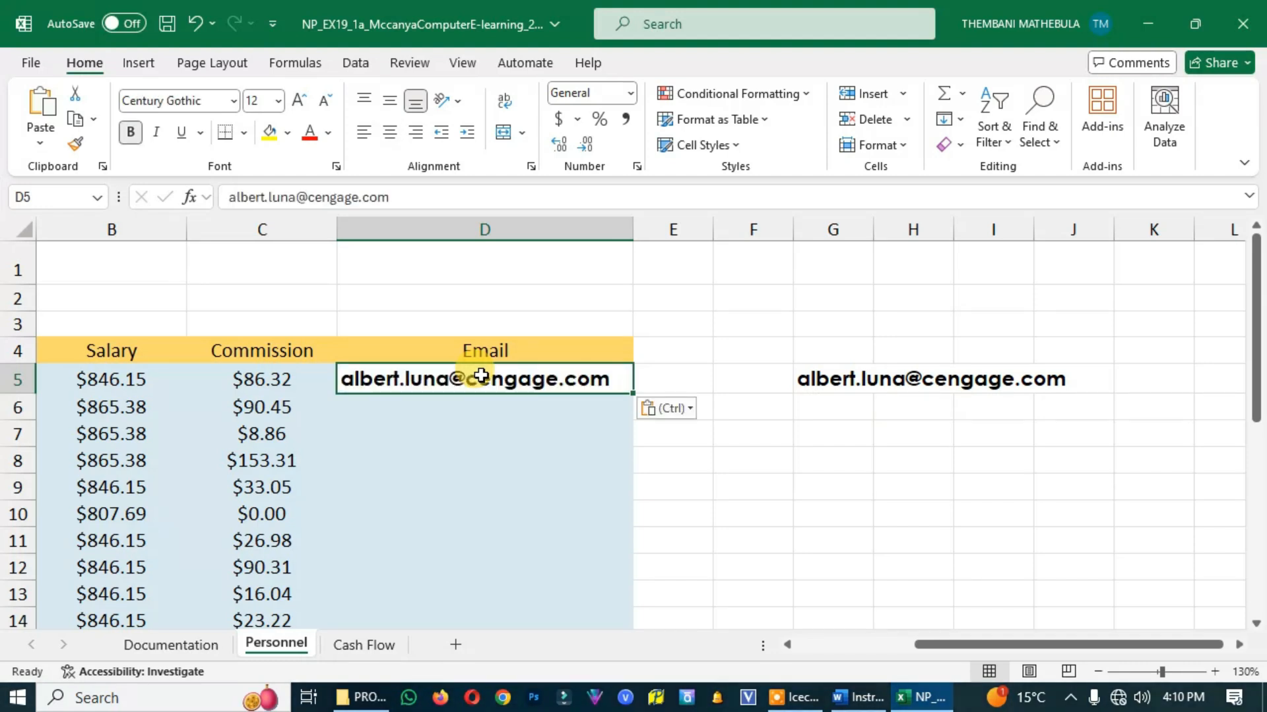
pyautogui.hotkey('ctrl', 'z')
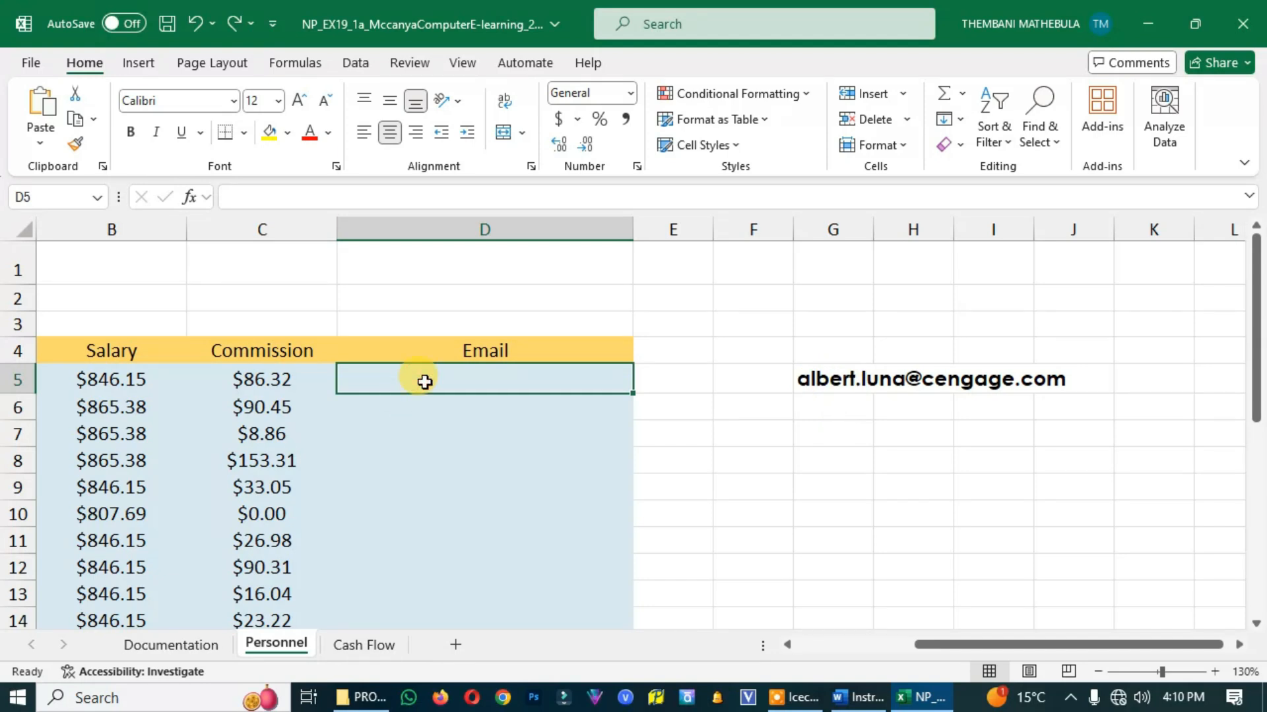
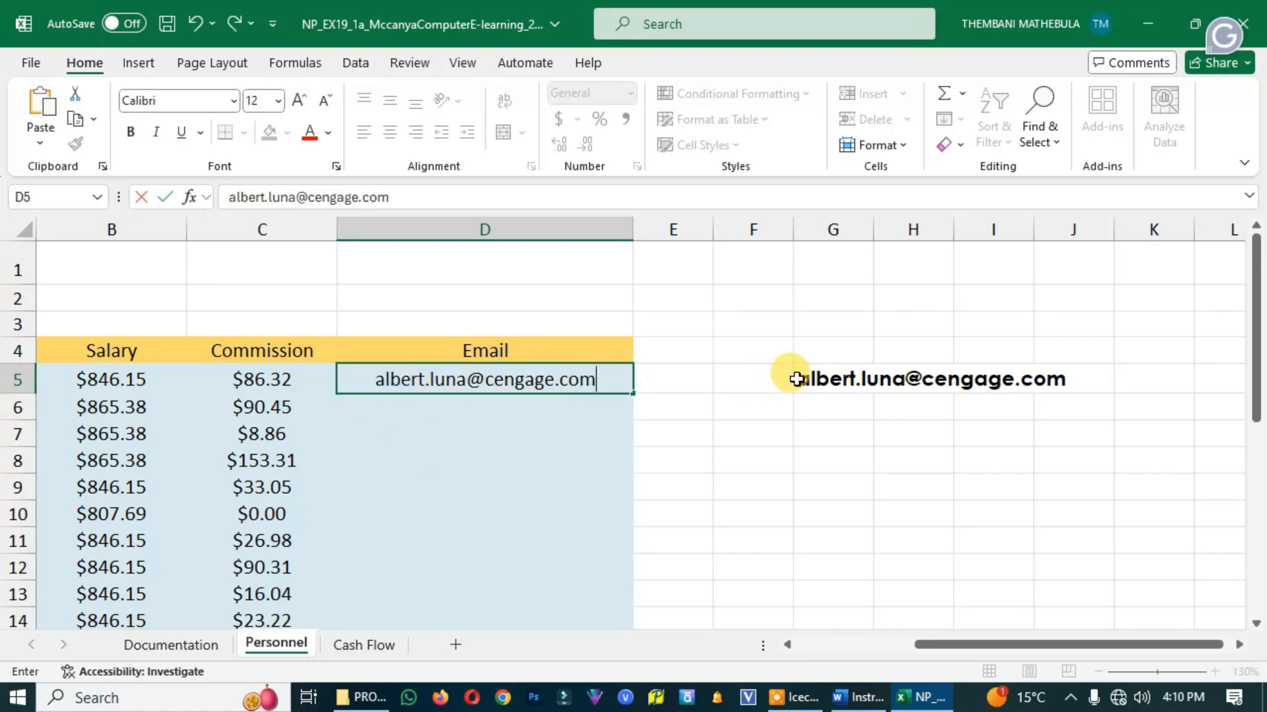
# Enter the first employee's e-mail address from project step 5 in D5 and clear the reference copy from G5
pyautogui.moveTo(800, 376); pyautogui.dragTo(978, 383)
pyautogui.click(833, 377)
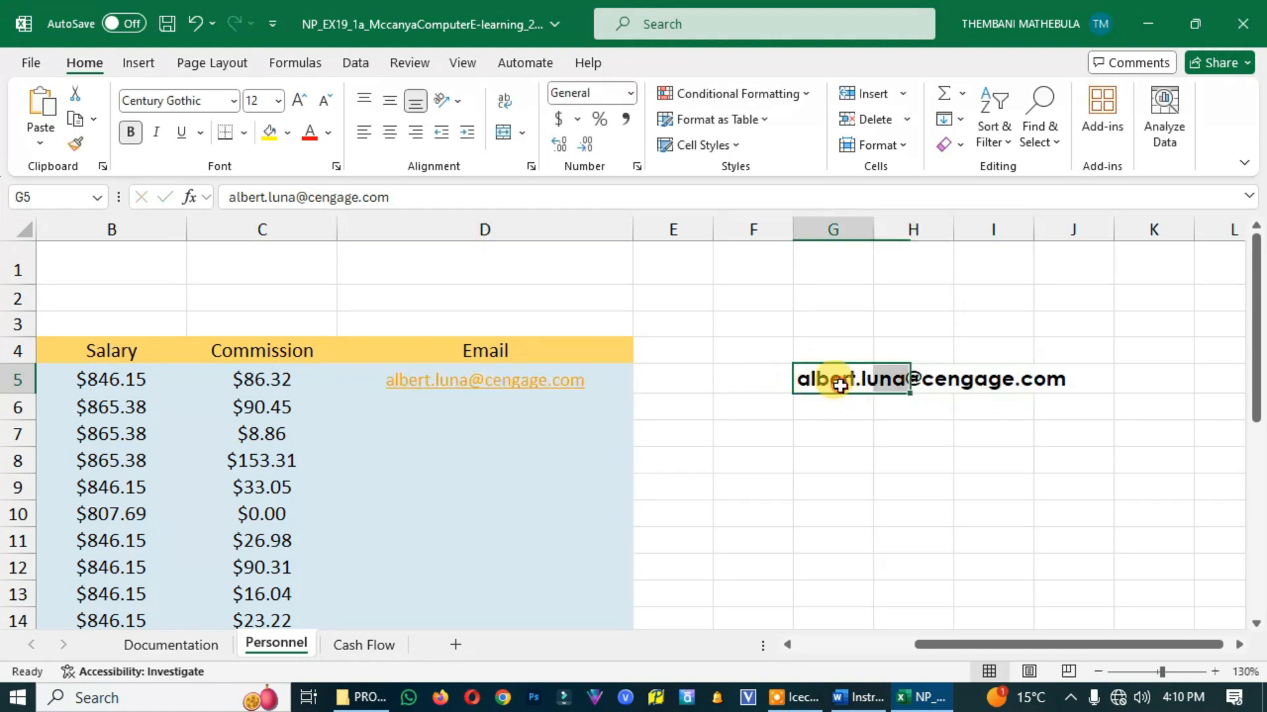
pyautogui.press('BackSpace')
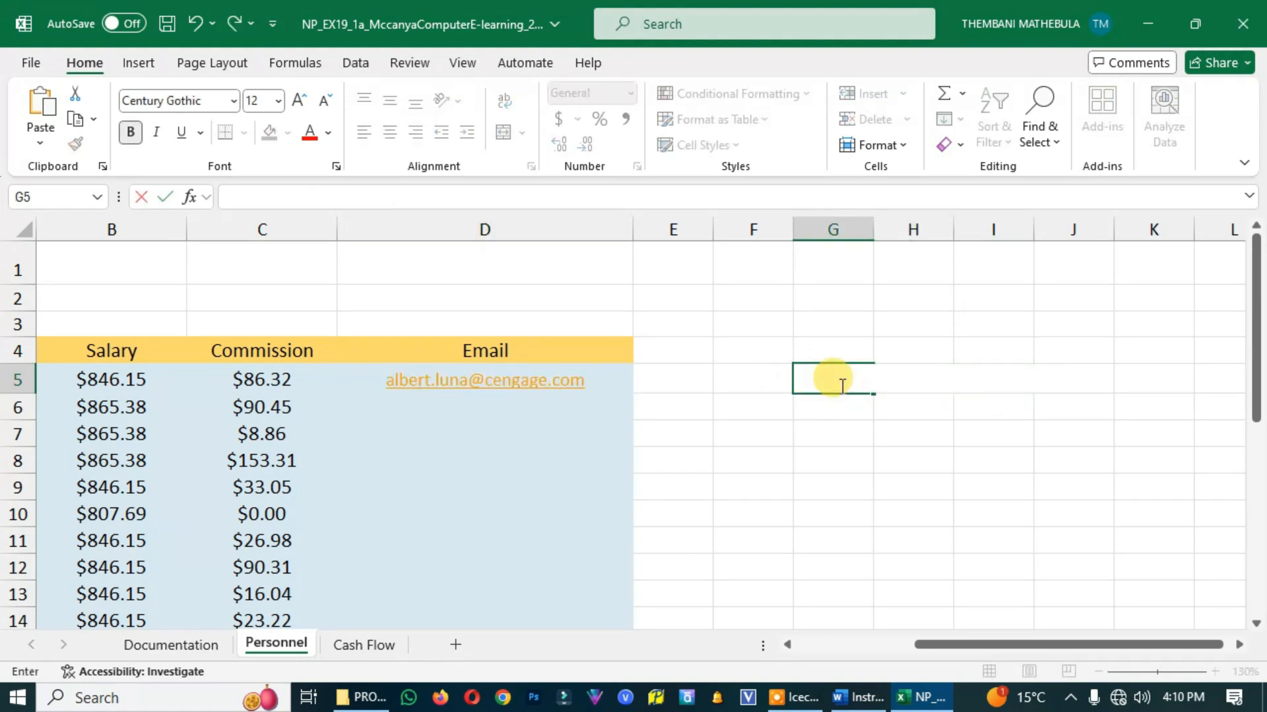
pyautogui.click(844, 450)
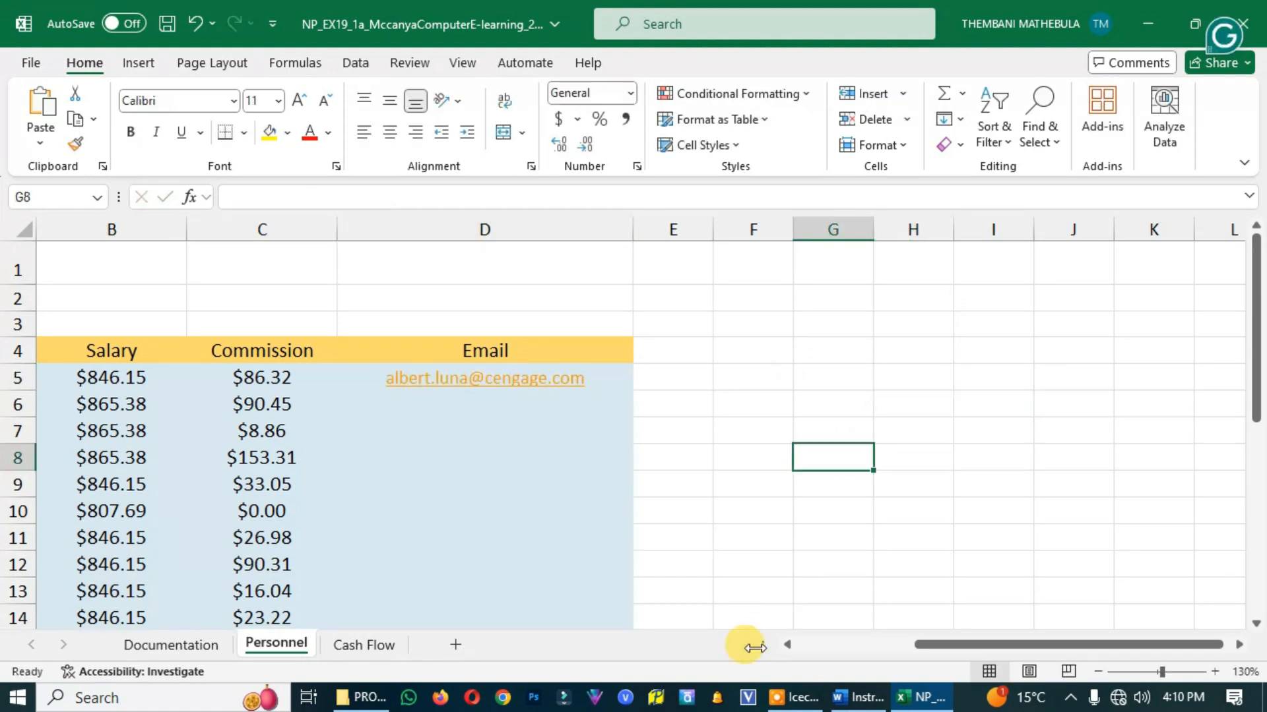
# Check project step 5 in the Word instructions and use Flash Fill on D5:D16 of the Excel Personnel worksheet to complete the Email column
pyautogui.click(859, 697)
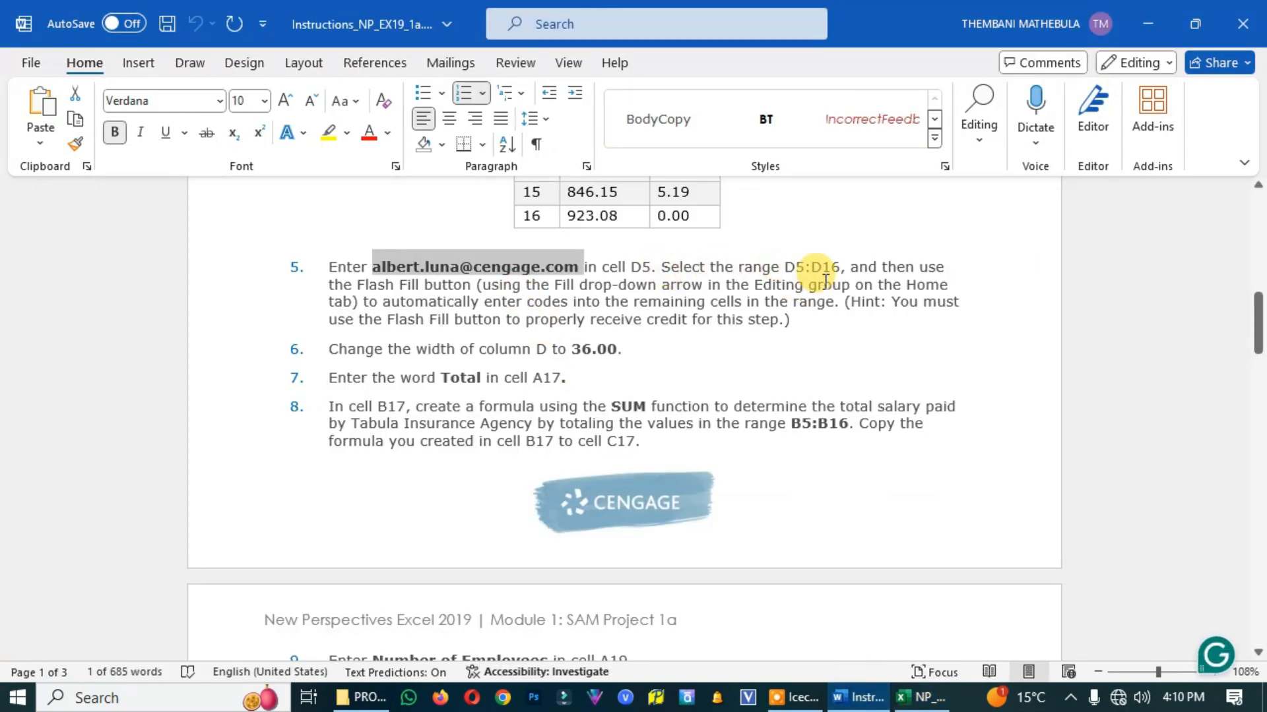
pyautogui.click(921, 697)
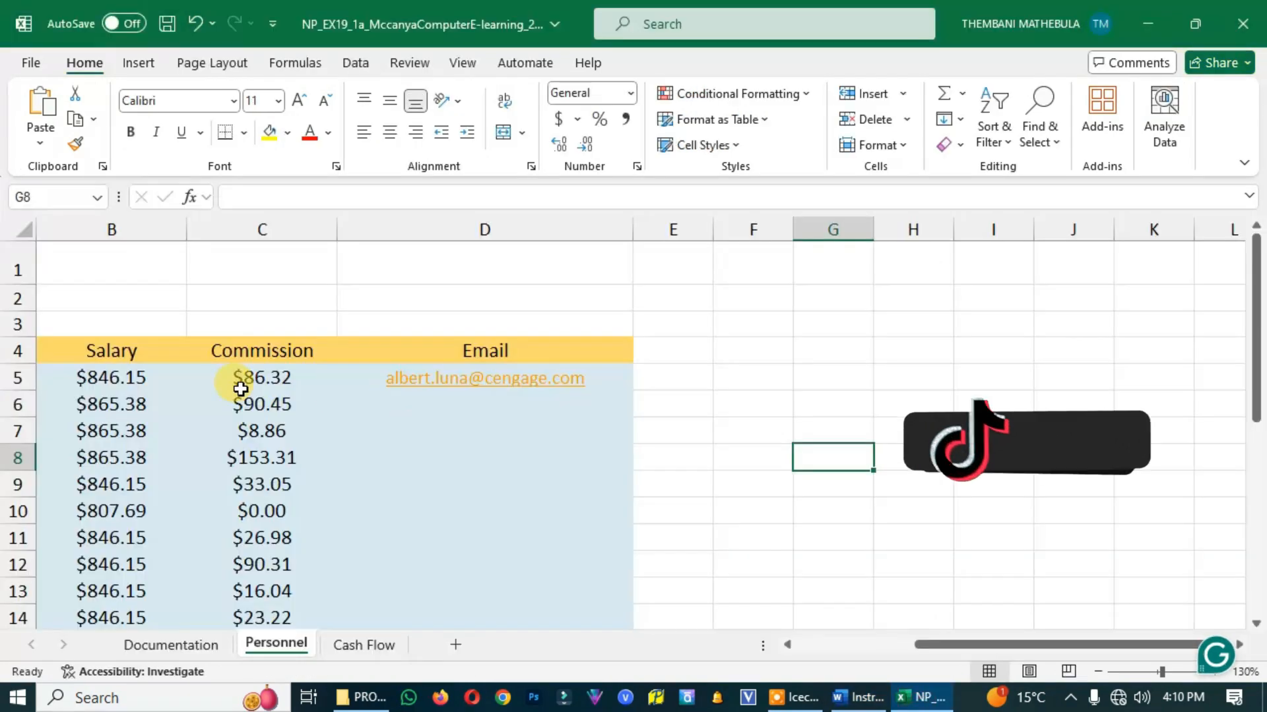
pyautogui.moveTo(362, 368); pyautogui.dragTo(483, 580)
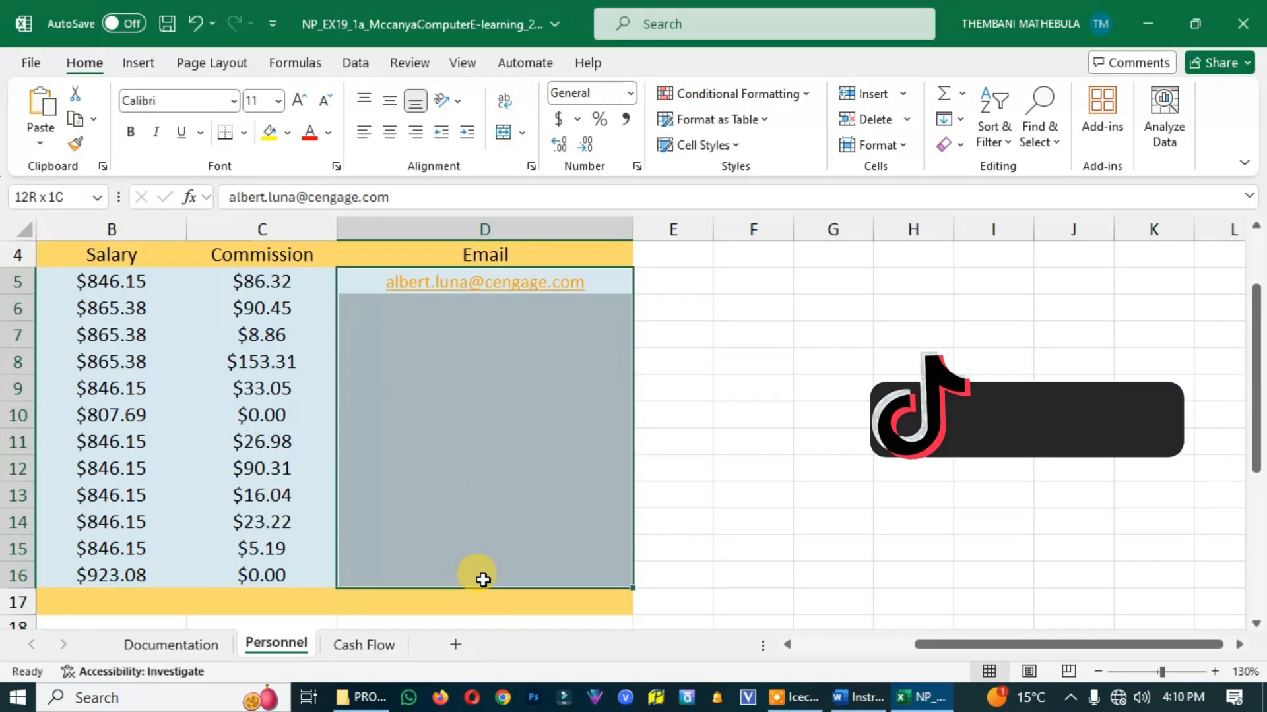
pyautogui.click(851, 694)
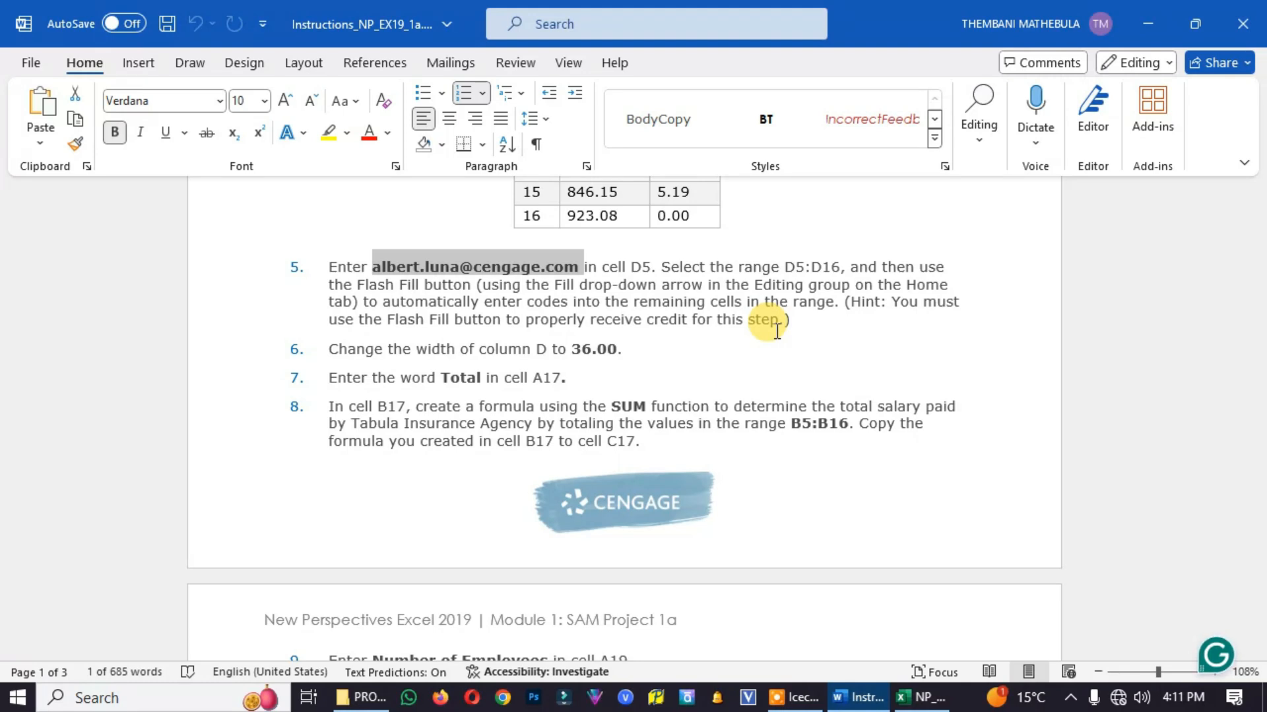
pyautogui.click(920, 697)
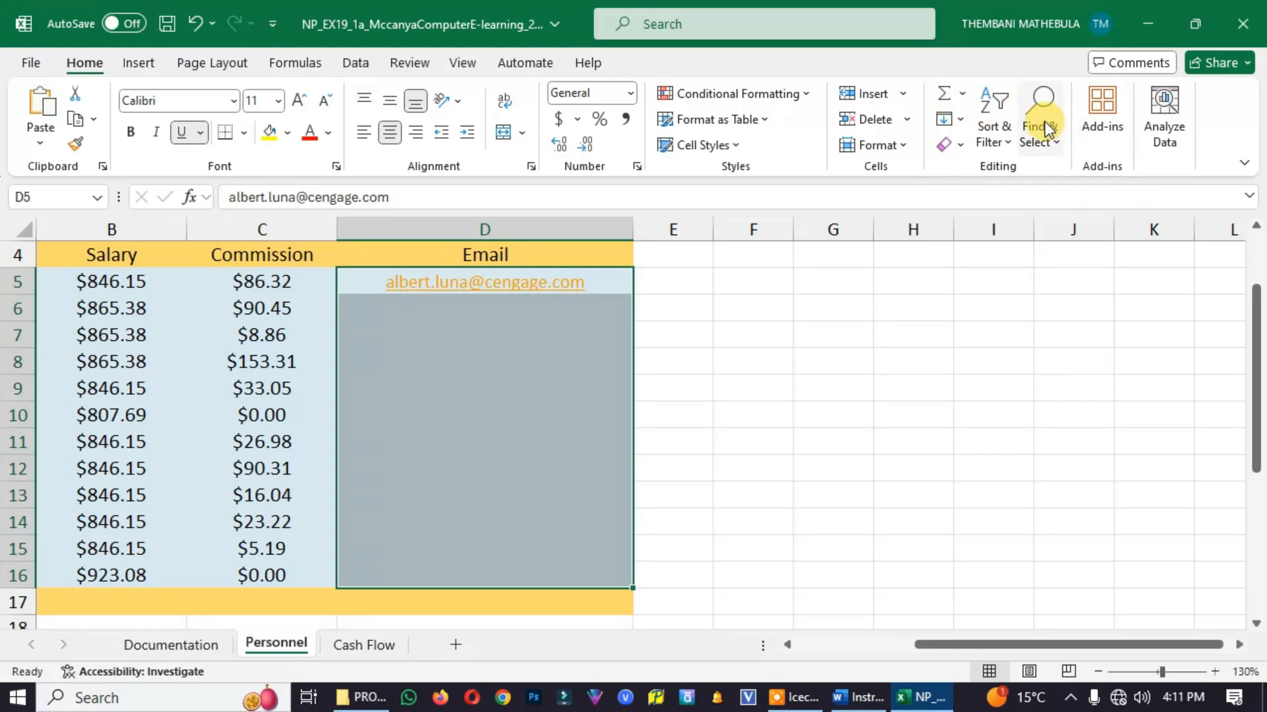
pyautogui.click(961, 120)
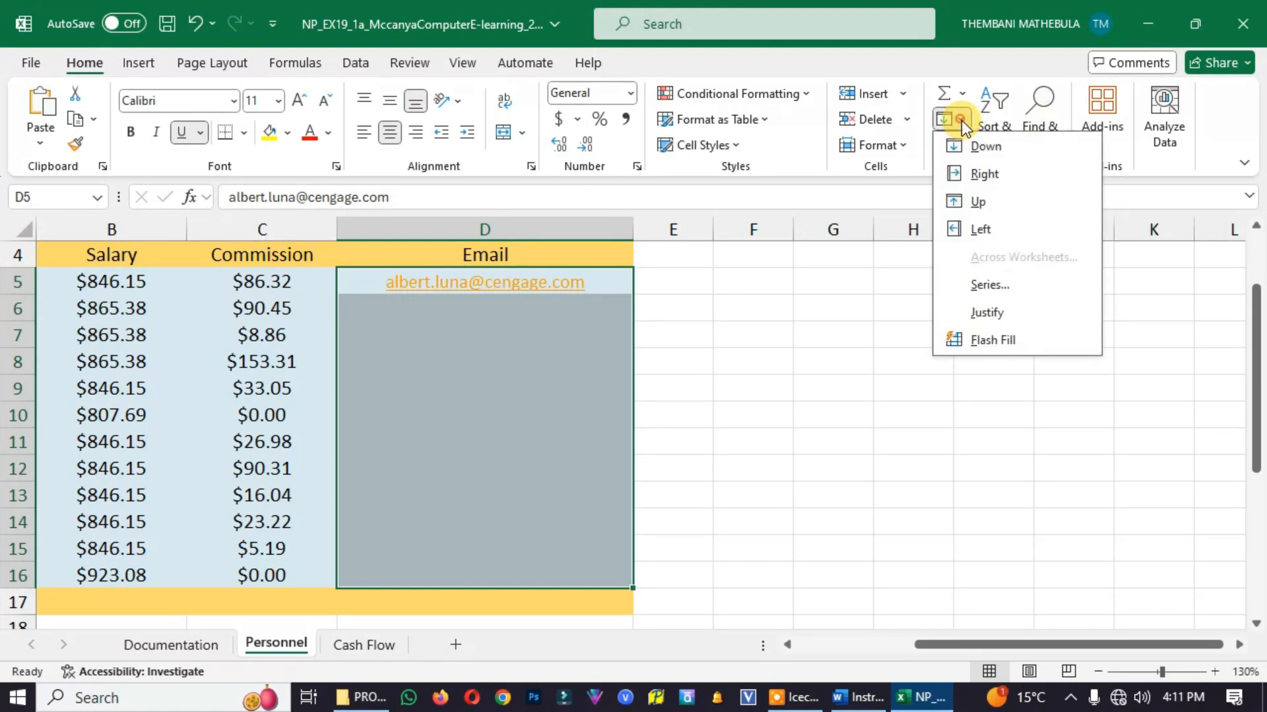
pyautogui.click(993, 342)
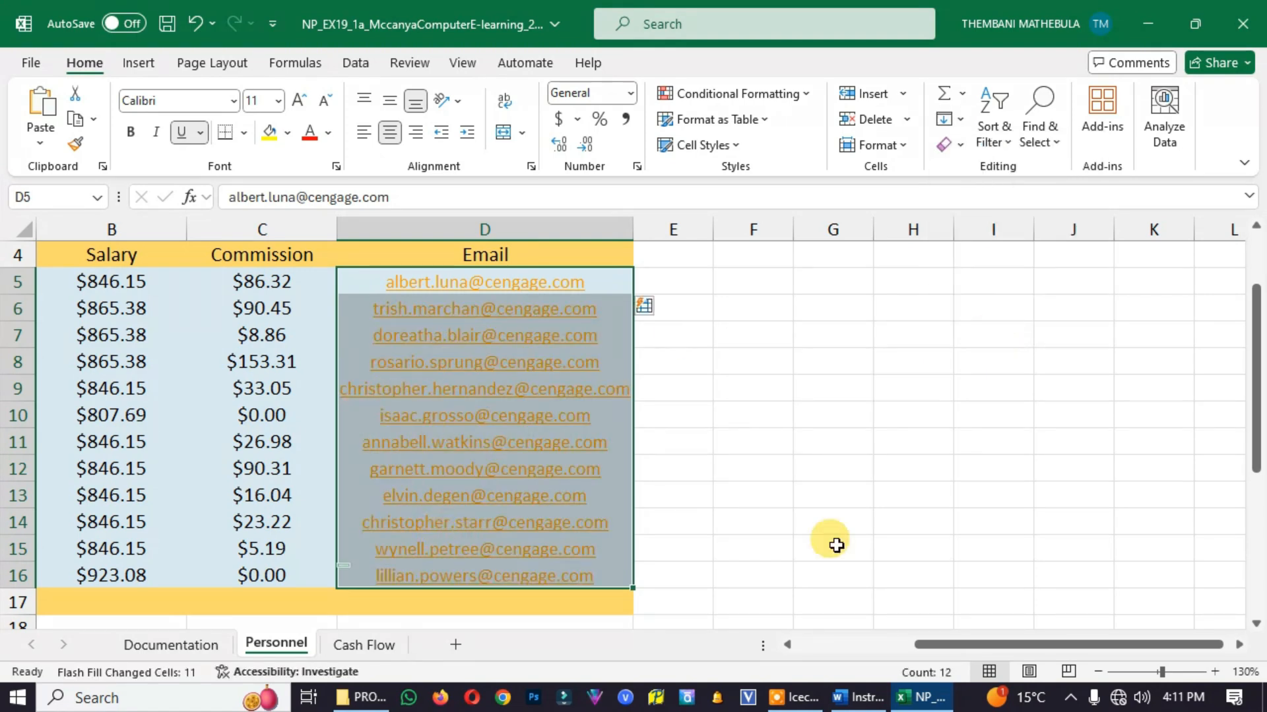
# Check project step 6 in the Word instructions and set the width of column D on the Excel Personnel worksheet to 36
pyautogui.click(864, 702)
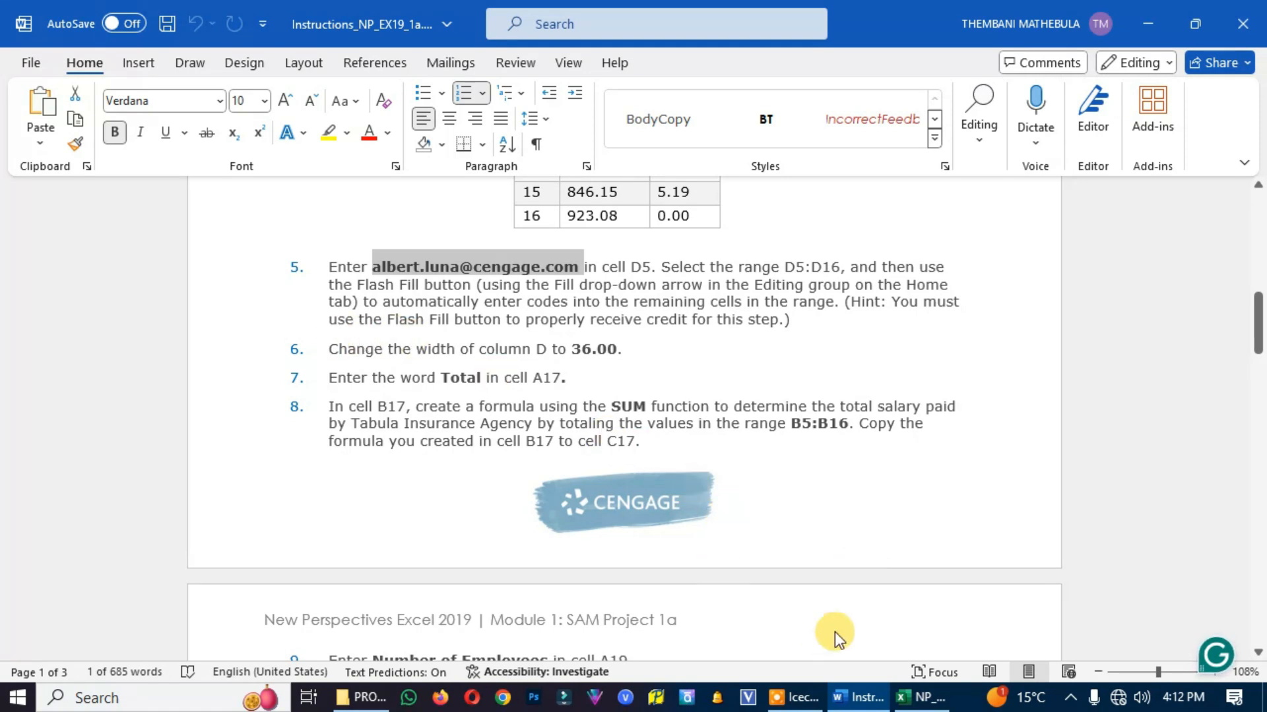
pyautogui.click(916, 701)
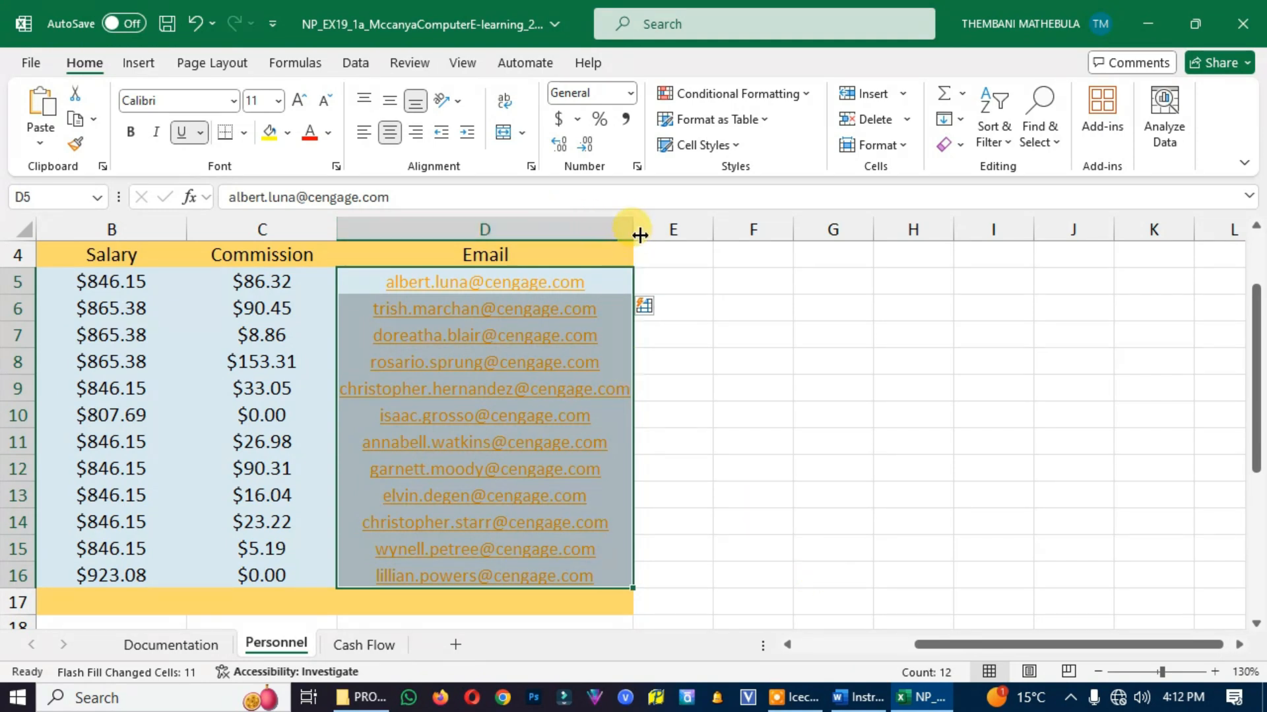
pyautogui.moveTo(632, 229); pyautogui.dragTo(666, 228)
pyautogui.click(581, 229)
pyautogui.rightClick(592, 230)
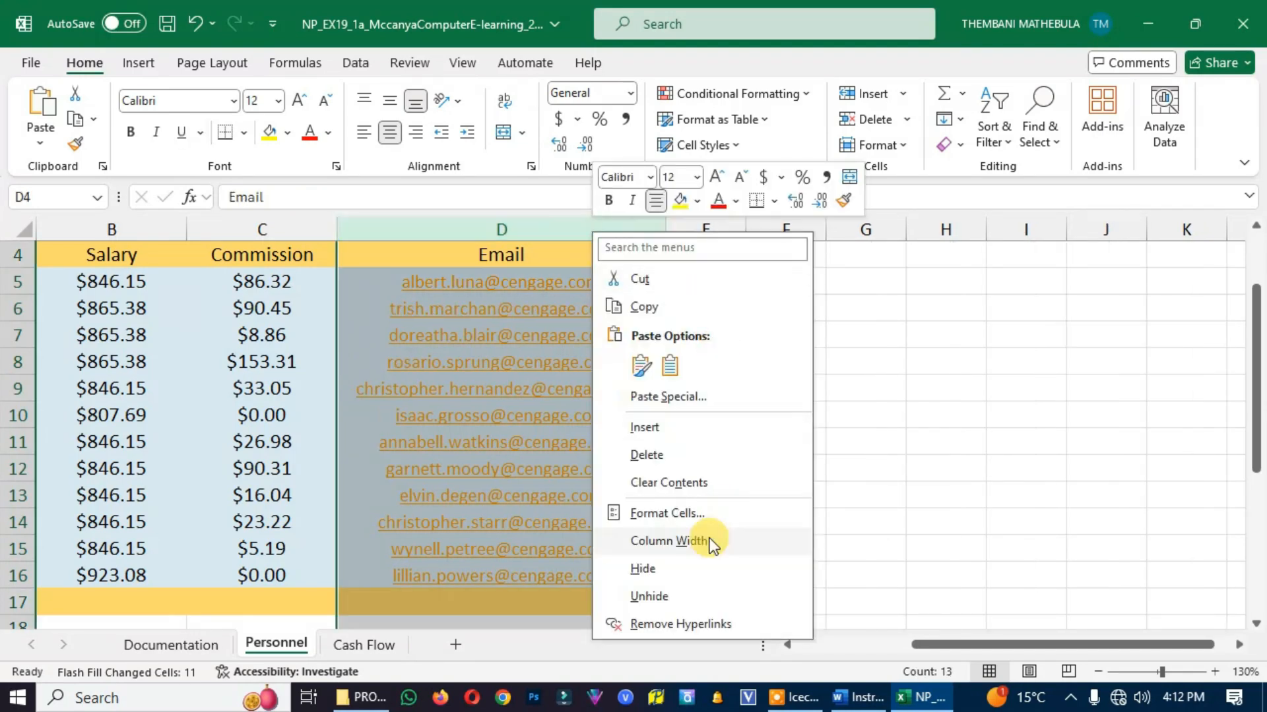
pyautogui.click(662, 545)
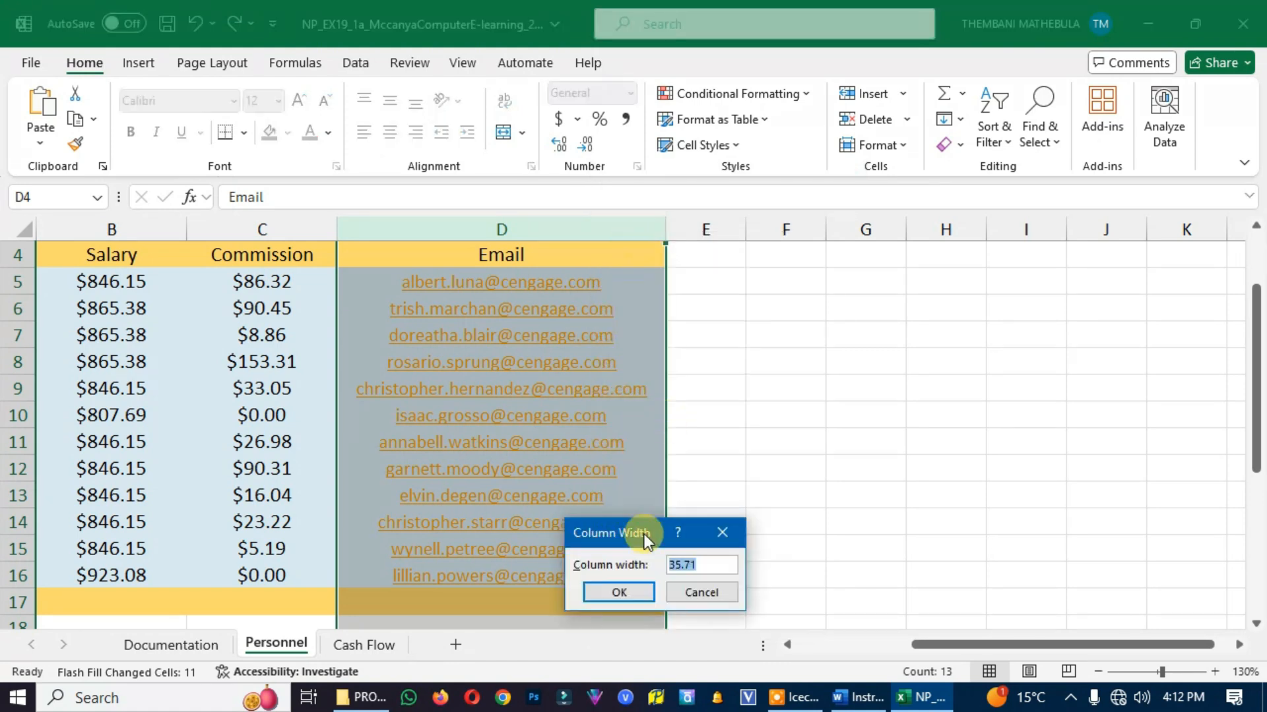
pyautogui.moveTo(701, 566); pyautogui.dragTo(650, 566)
pyautogui.write('36')
pyautogui.click(644, 593)
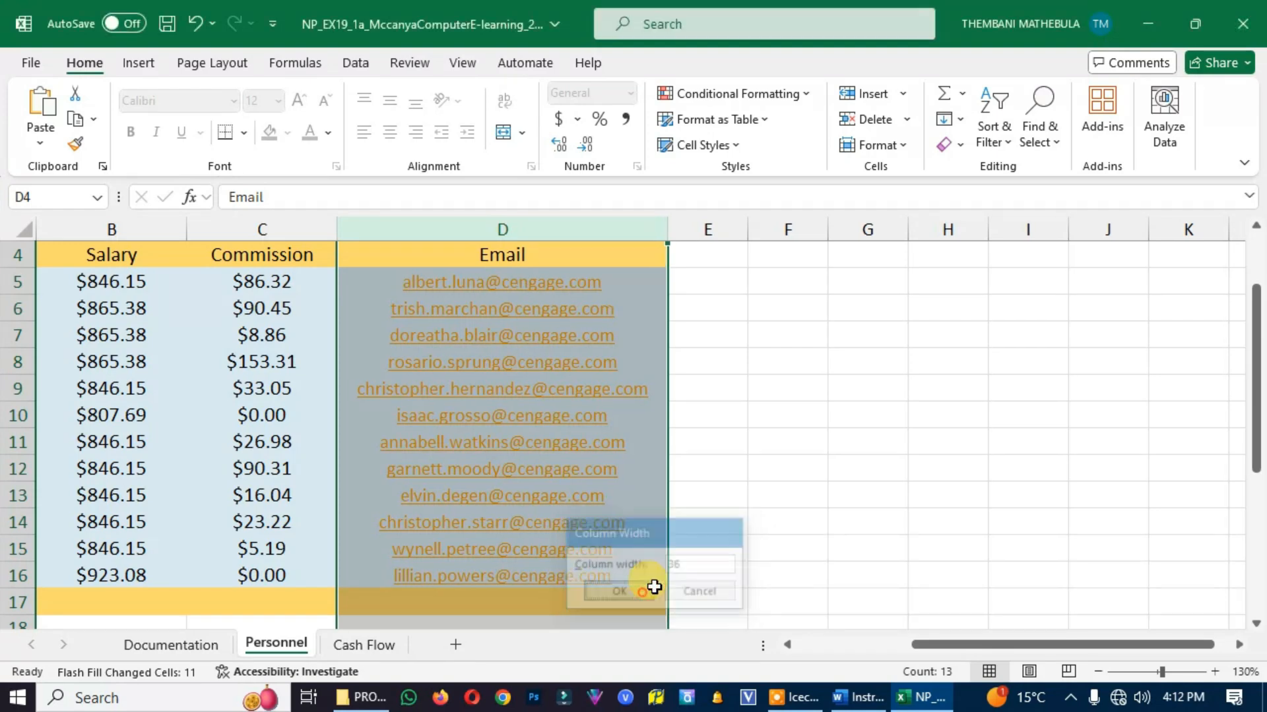
# Check project step 7 in the Word instructions and enter Total in A17 of the Excel Personnel worksheet
pyautogui.click(857, 697)
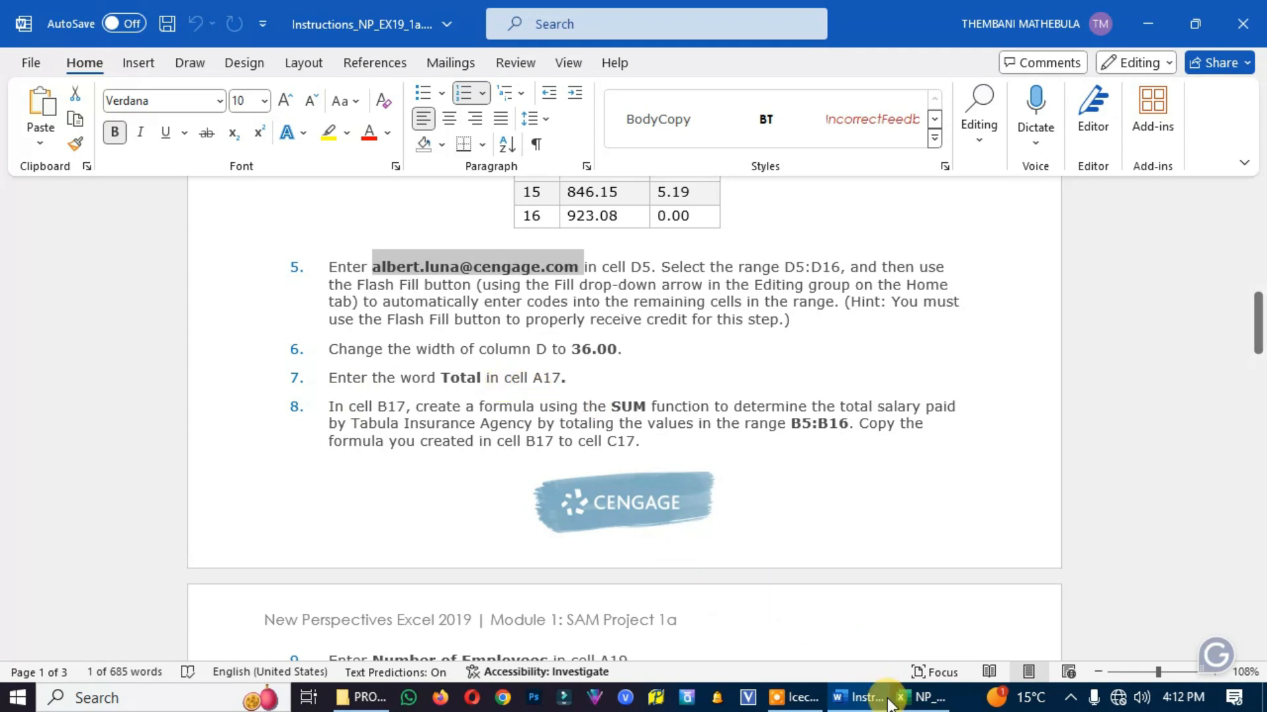
pyautogui.click(923, 698)
pyautogui.scroll(1, 171, 435)
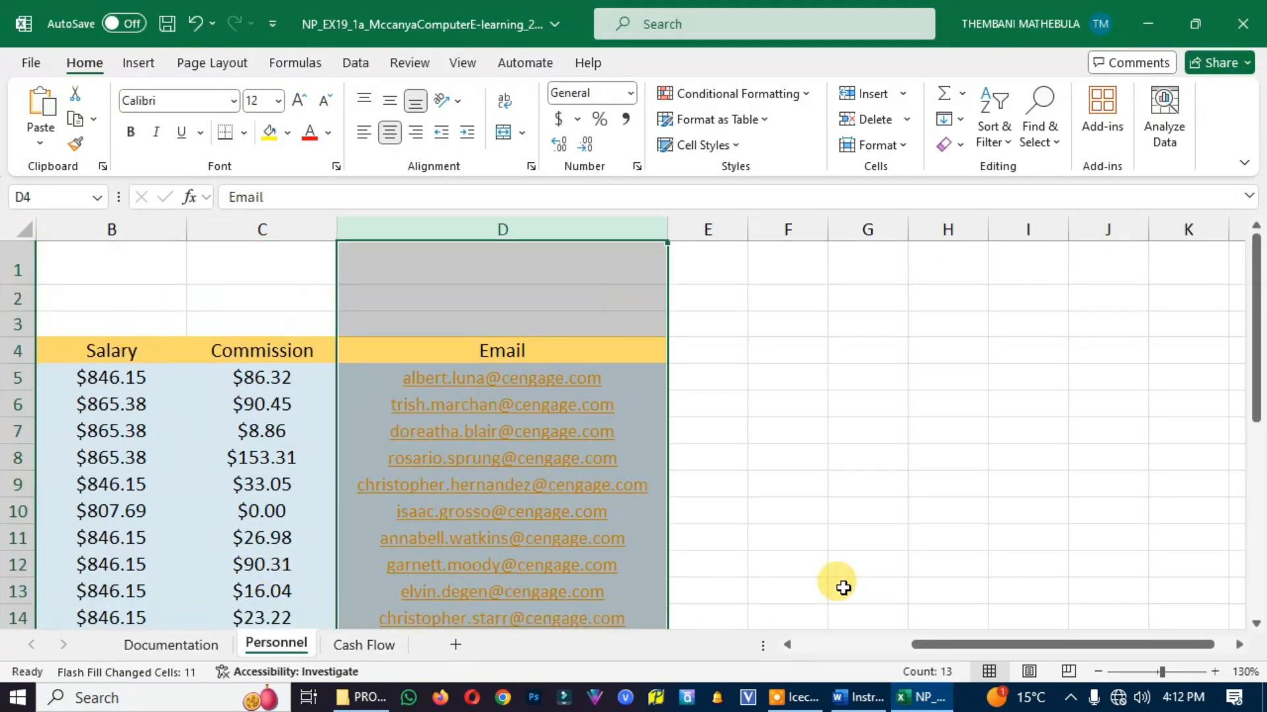
pyautogui.moveTo(927, 642); pyautogui.dragTo(831, 637)
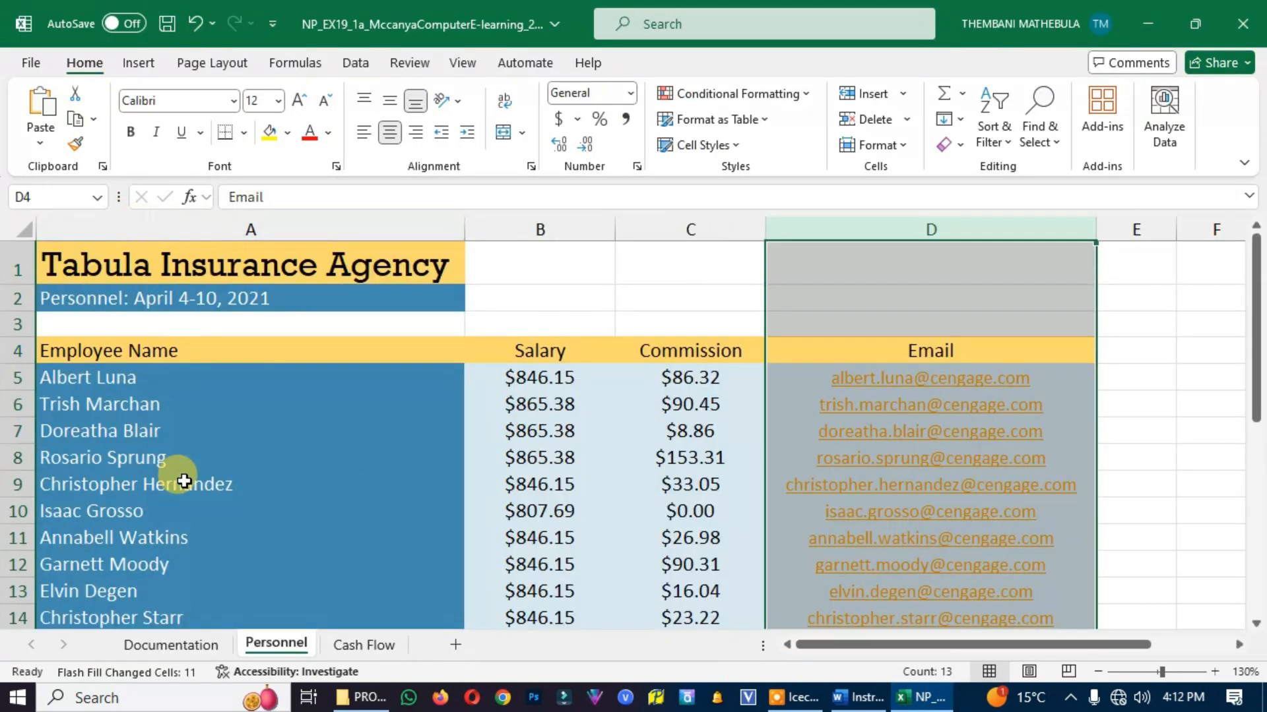
pyautogui.scroll(-3, 171, 495)
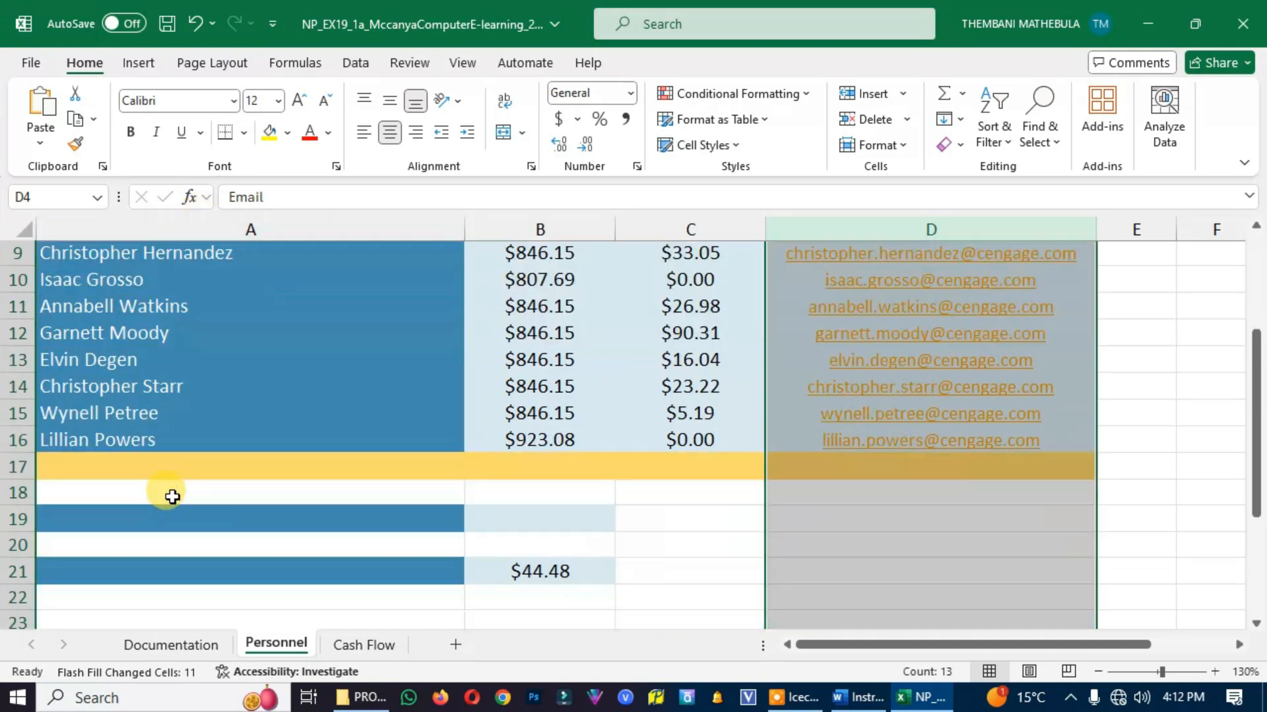
pyautogui.click(98, 475)
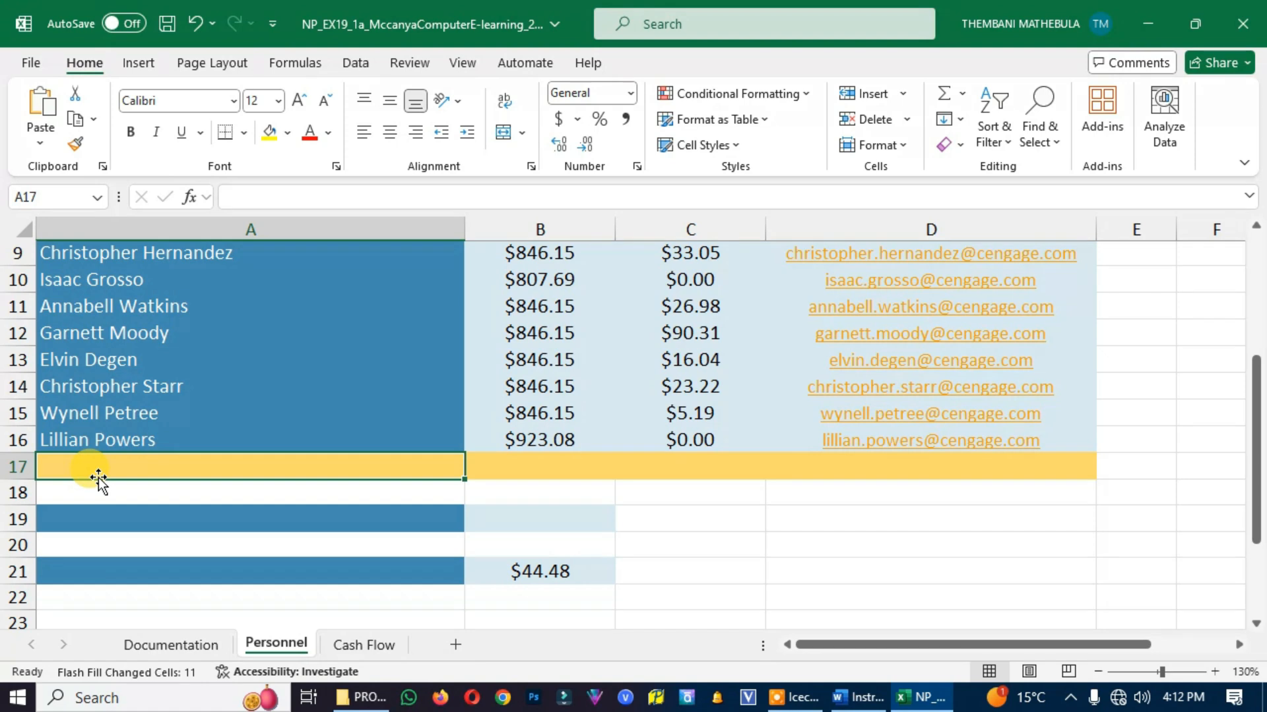
pyautogui.write('Tot')
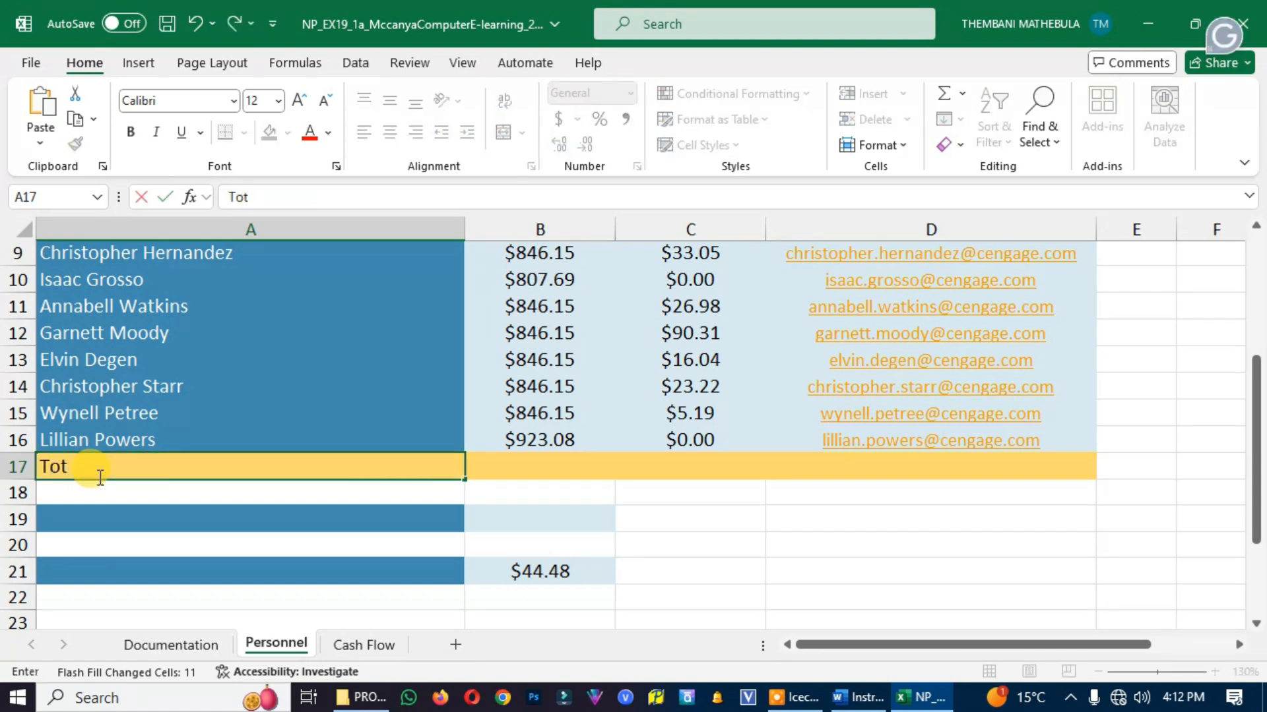
pyautogui.write('al')
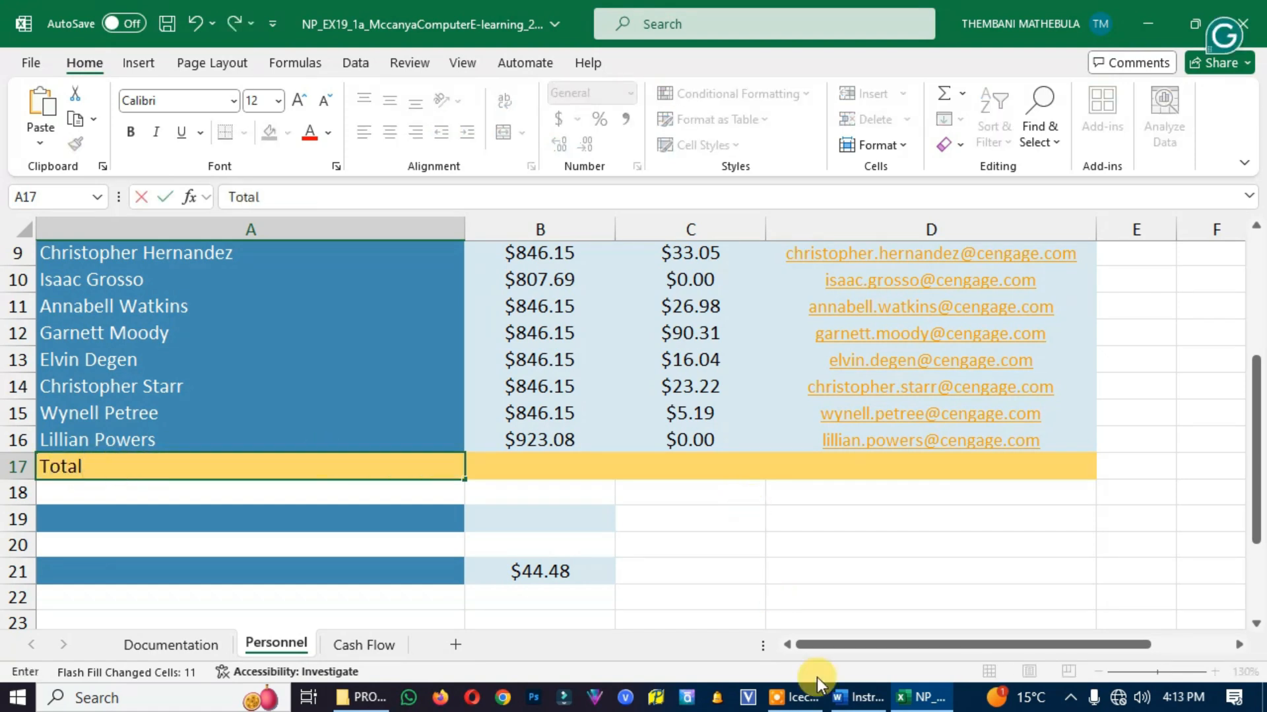
# Read project step 8 in the Word instructions and select B17 on the Excel Personnel worksheet
pyautogui.click(858, 697)
pyautogui.scroll(-1, 462, 429)
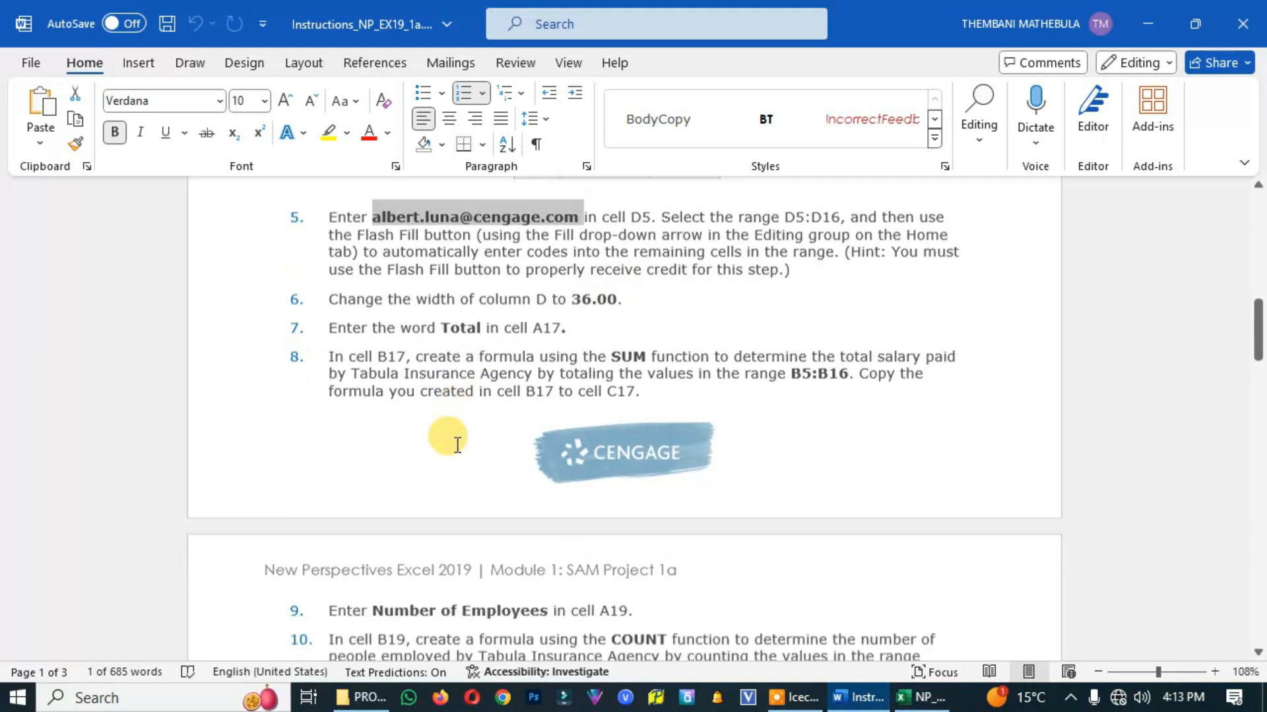
pyautogui.click(920, 697)
pyautogui.click(498, 468)
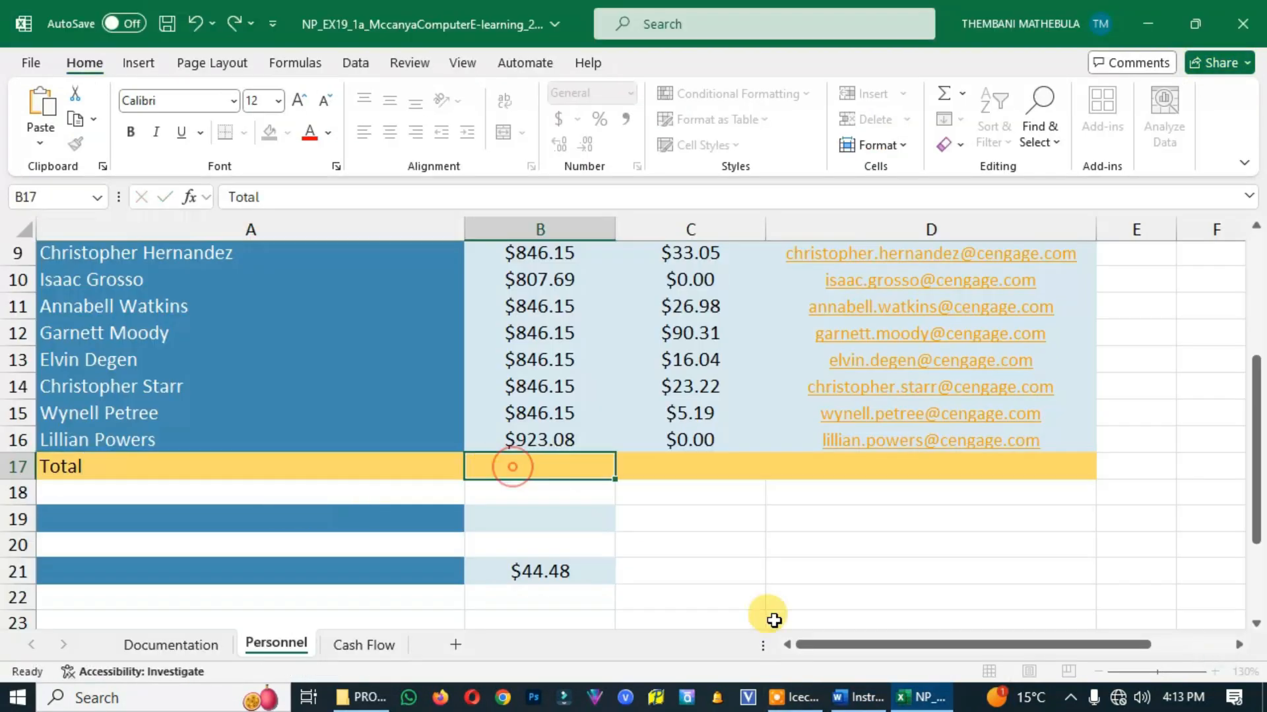
pyautogui.click(857, 698)
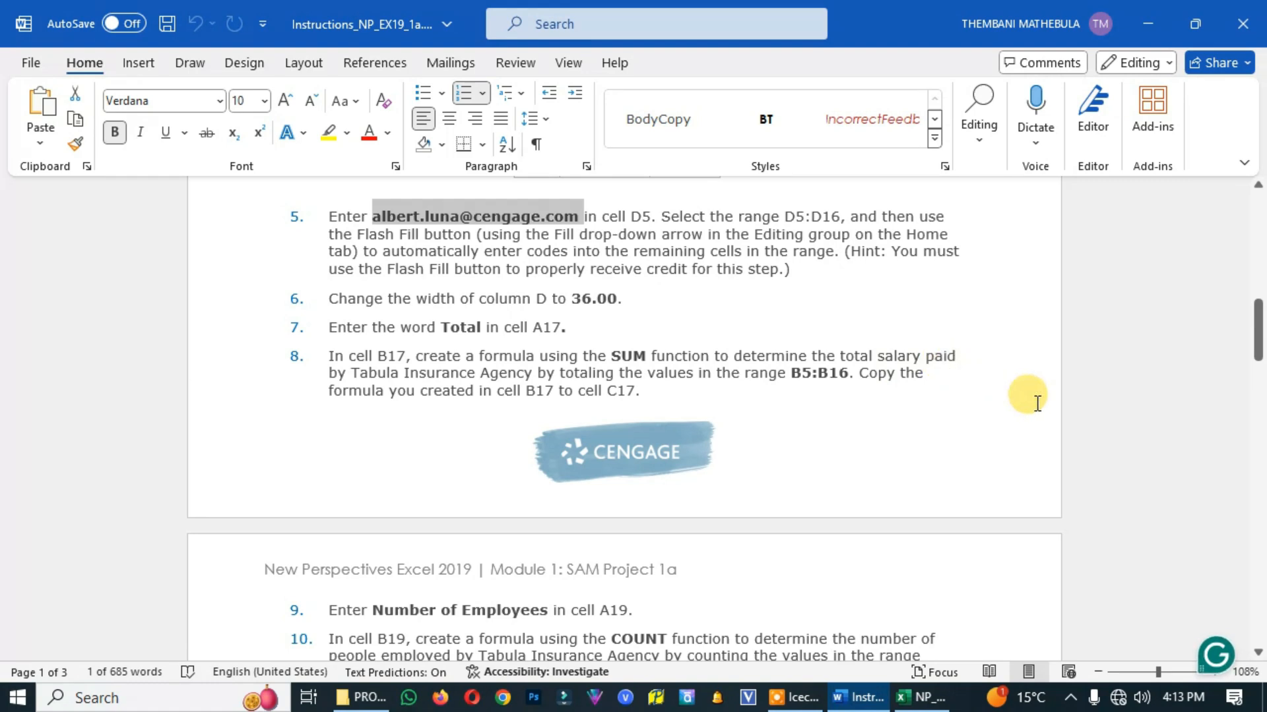
pyautogui.click(933, 707)
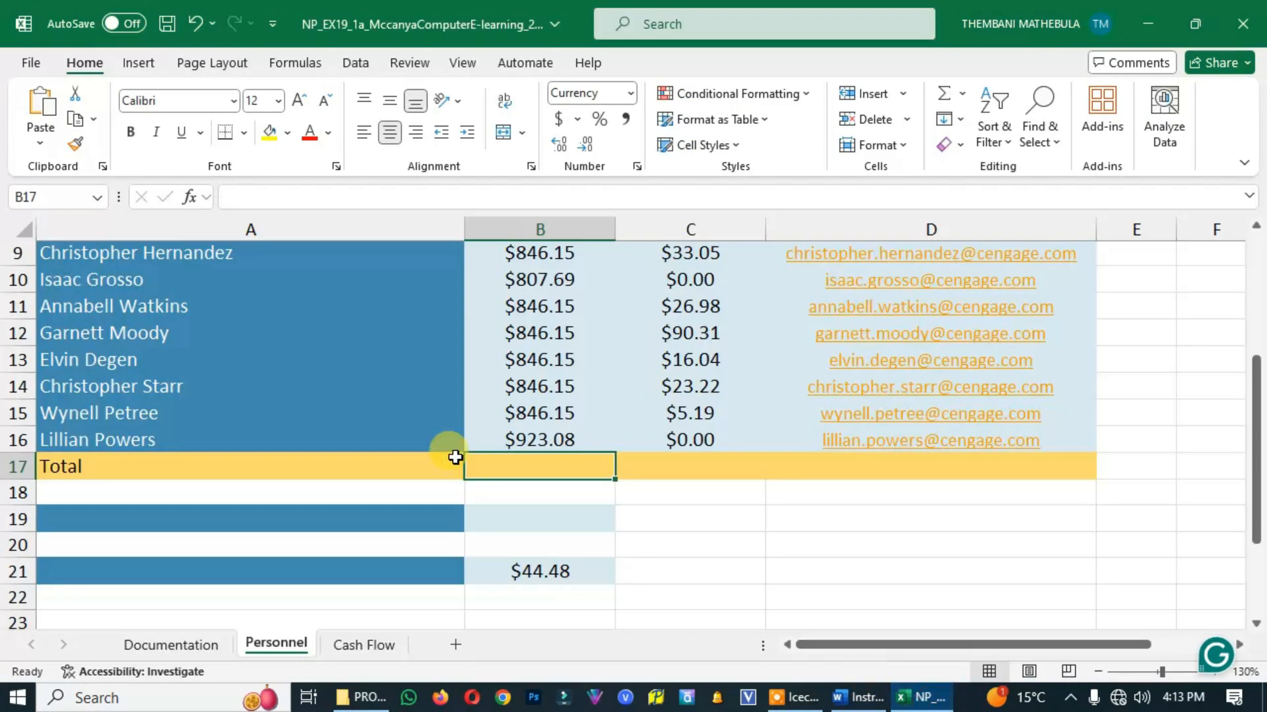
pyautogui.click(870, 703)
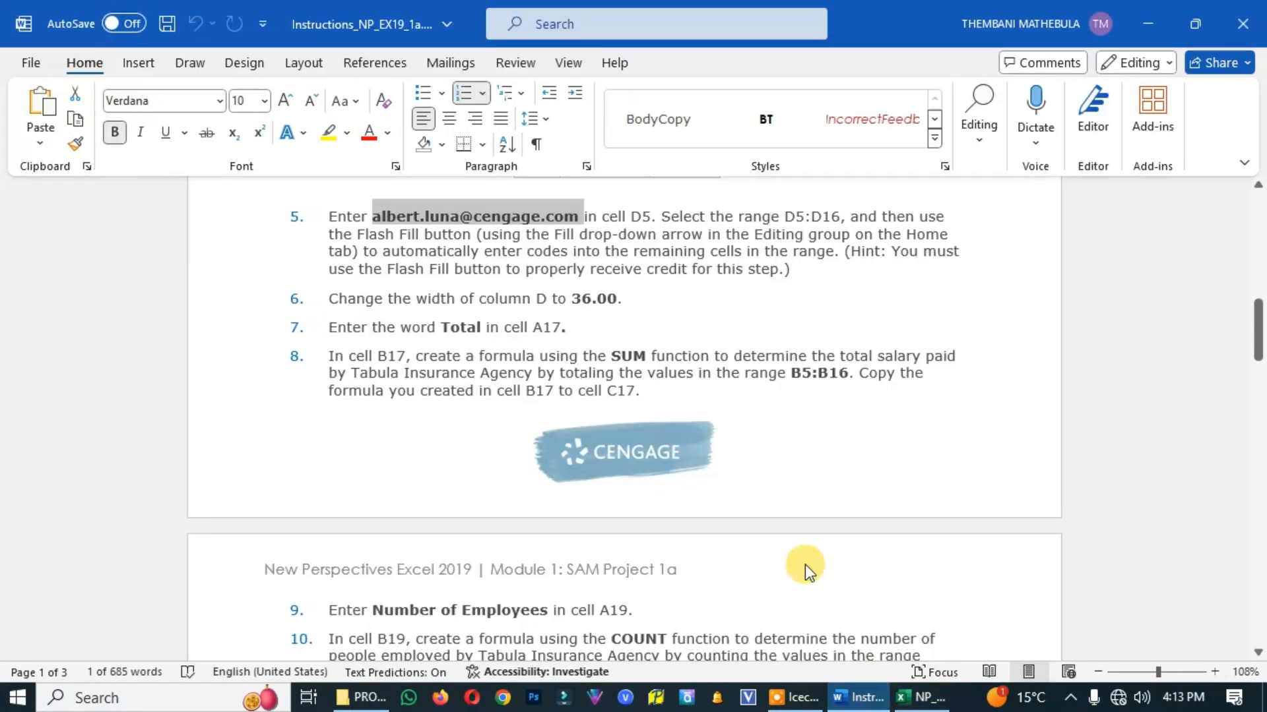
pyautogui.click(900, 703)
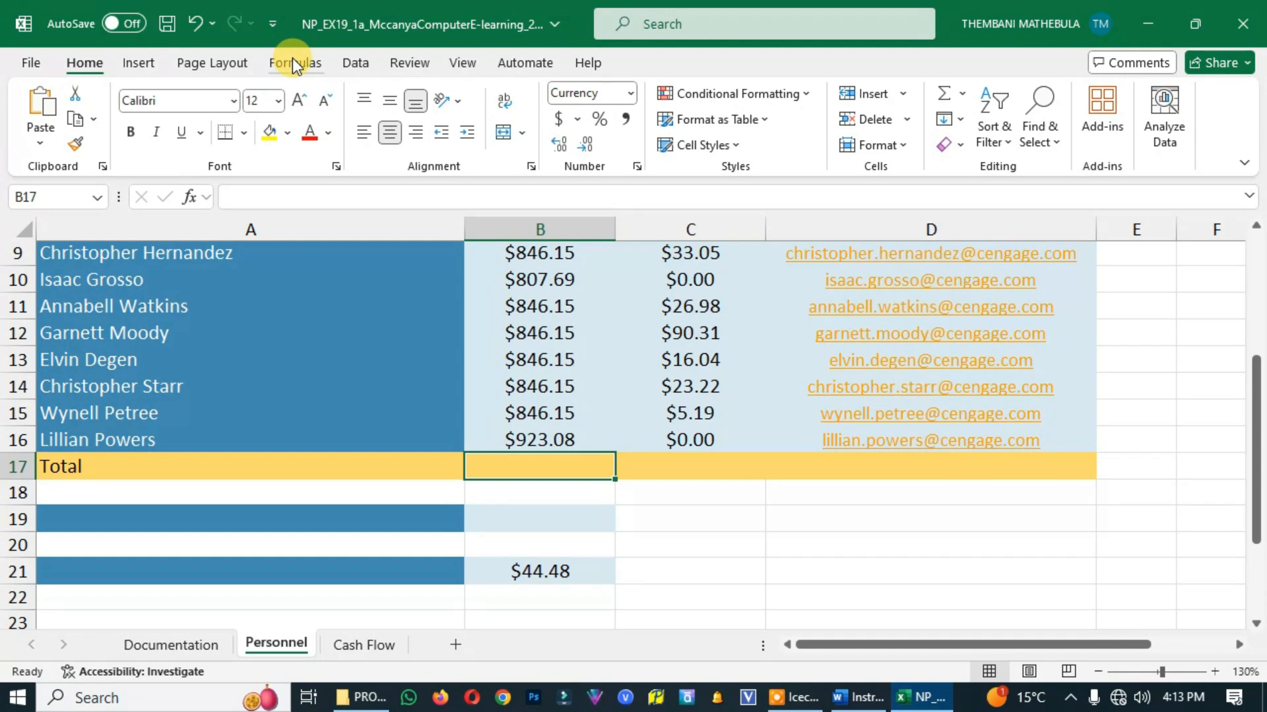
# Insert the formula =SUM(B5:B16) in B17, checking its range against project step 8 in the Word instructions
pyautogui.click(293, 64)
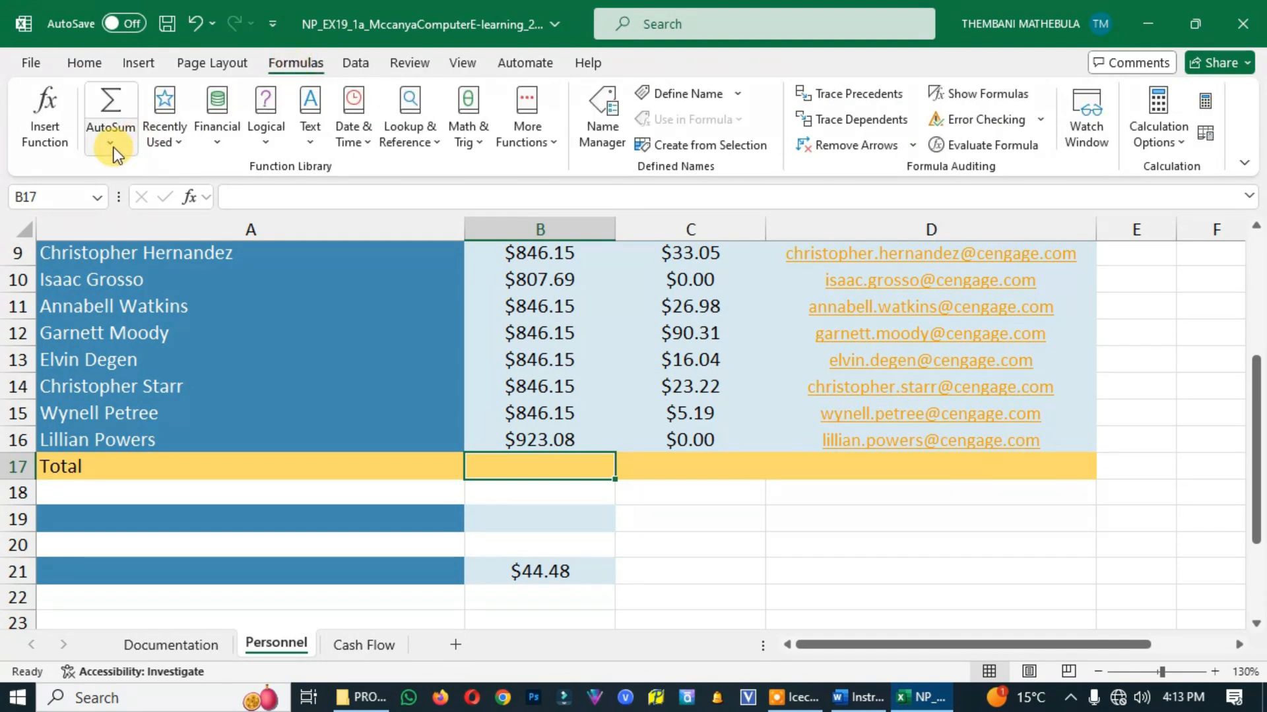
pyautogui.click(113, 148)
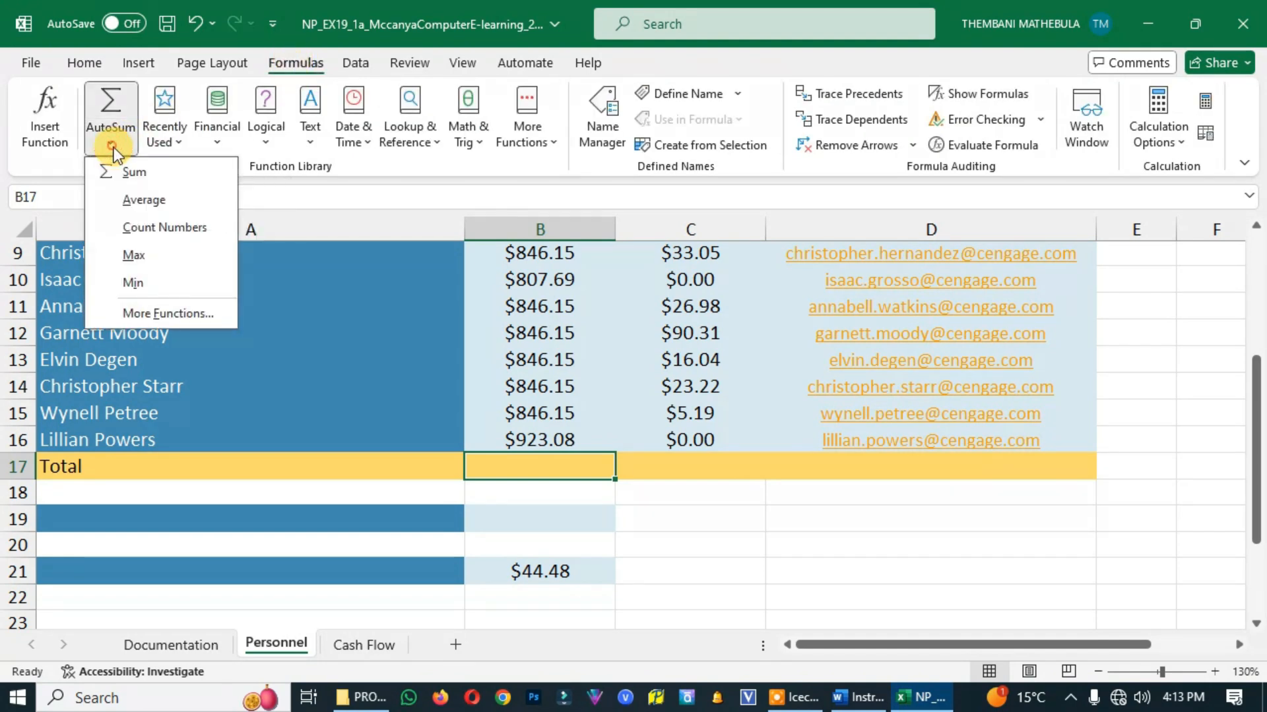
pyautogui.click(159, 178)
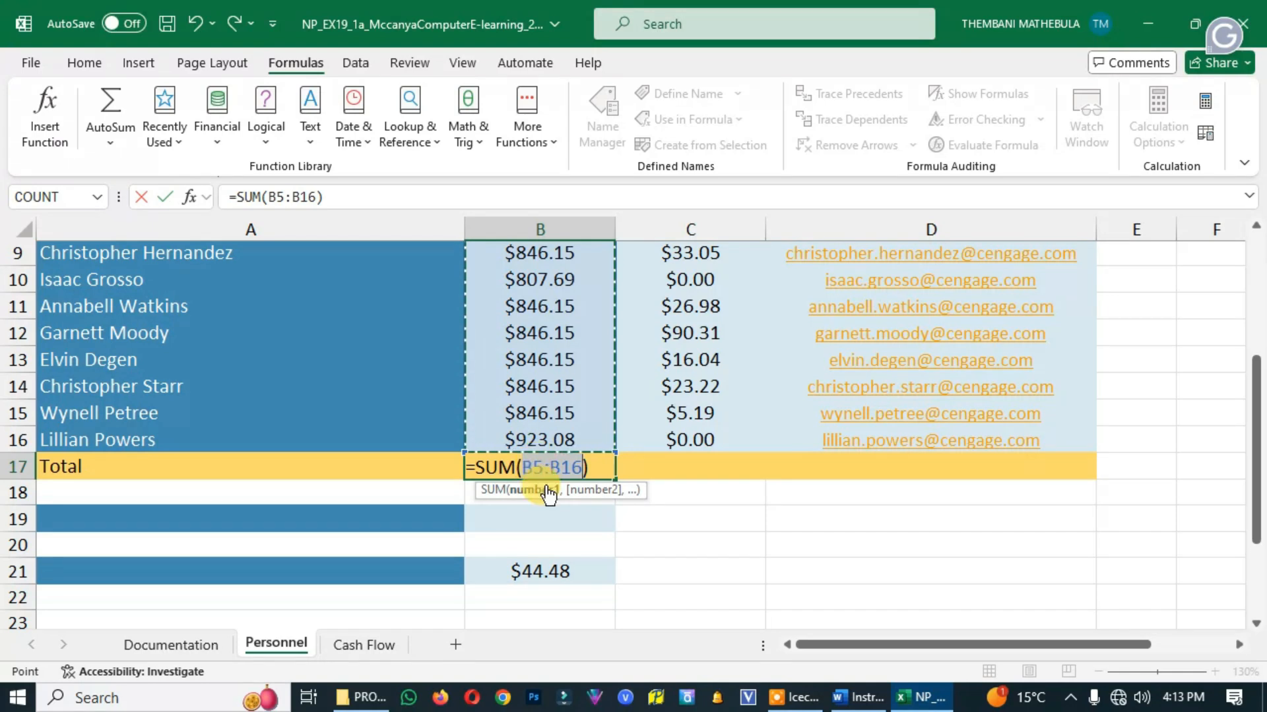
pyautogui.click(869, 698)
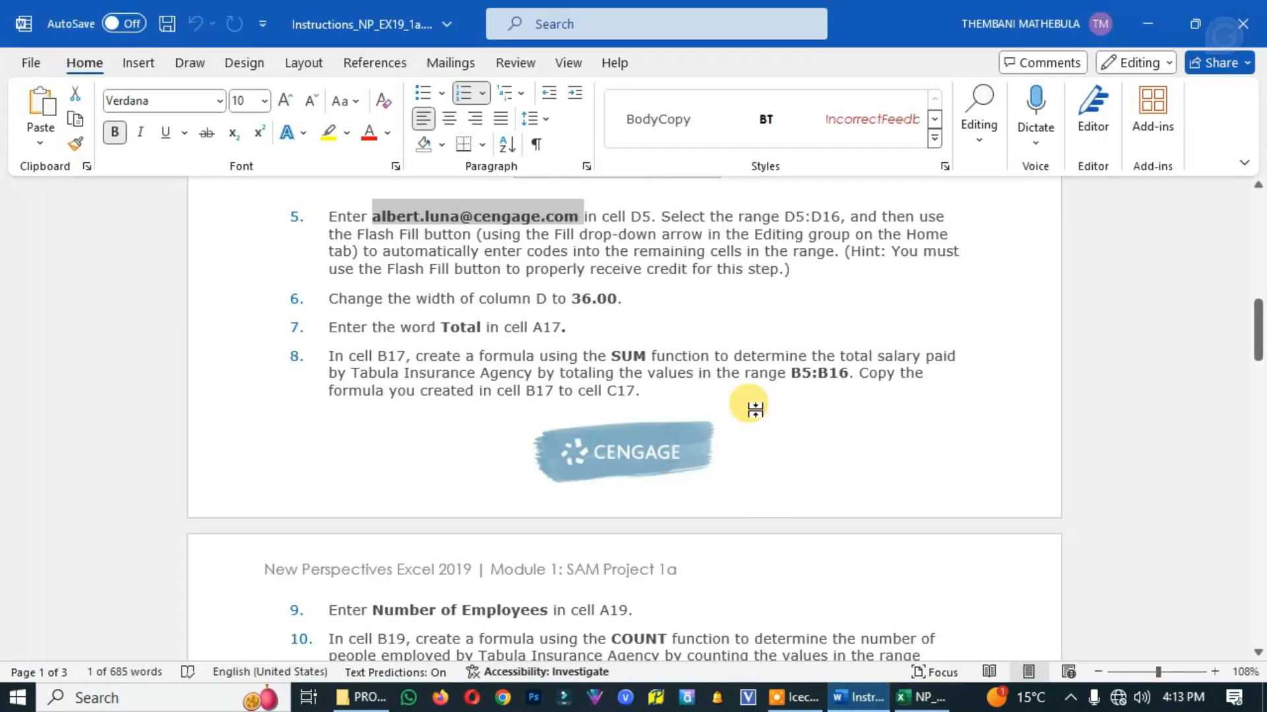
pyautogui.moveTo(791, 373)
pyautogui.mouseDown()
pyautogui.moveTo(829, 371)
pyautogui.moveTo(851, 432)
pyautogui.mouseUp()
pyautogui.click(923, 698)
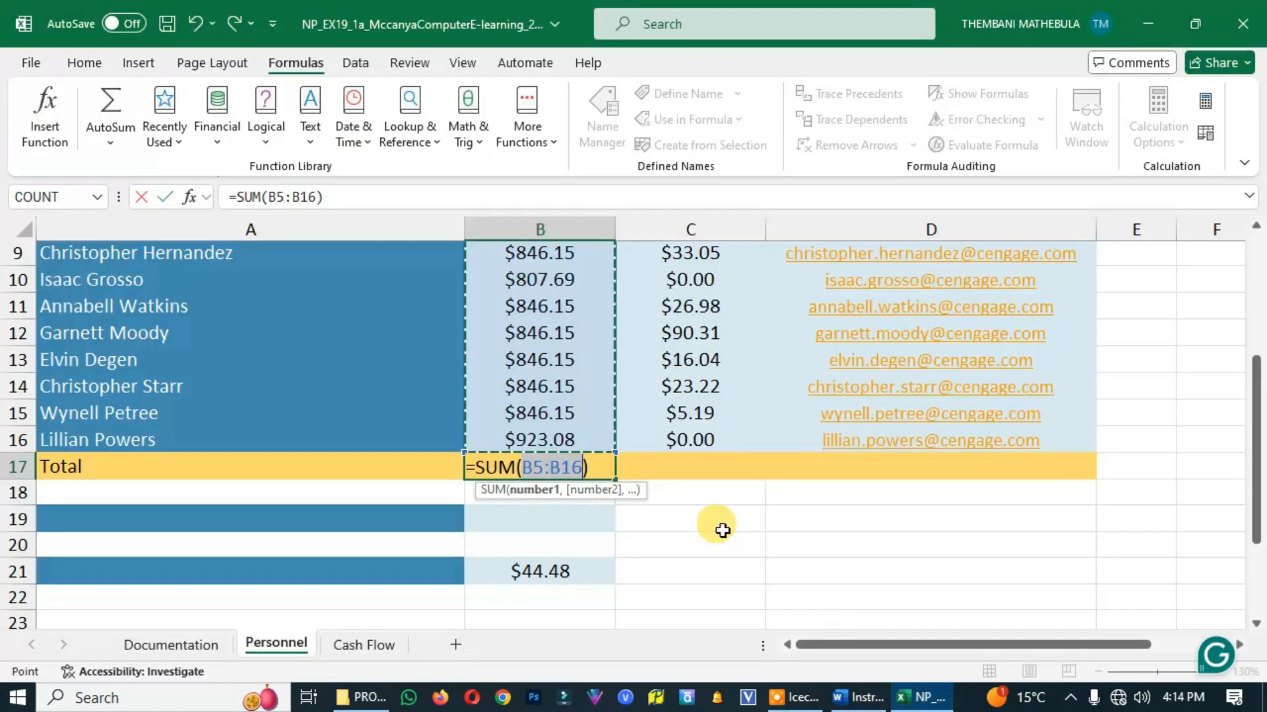
pyautogui.press('Return')
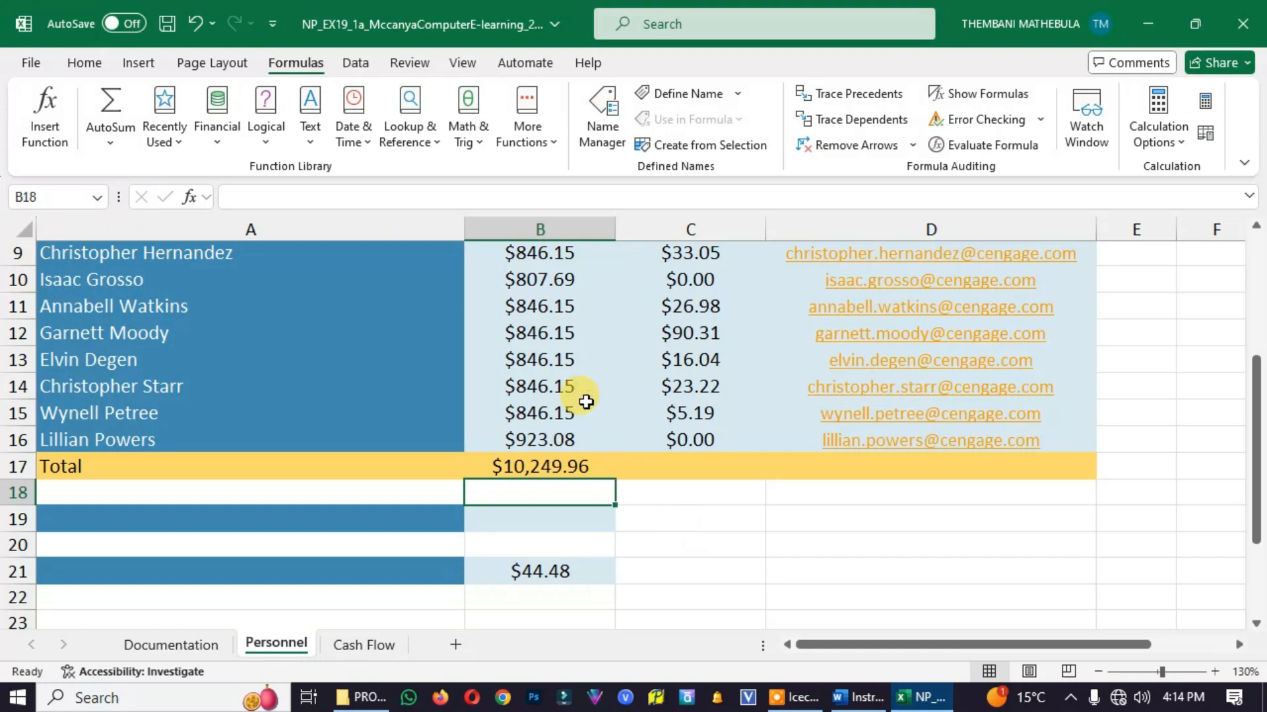
# Check the end of project step 8 in the Word instructions and copy the B17 formula to C17 on the Excel Personnel worksheet
pyautogui.click(862, 701)
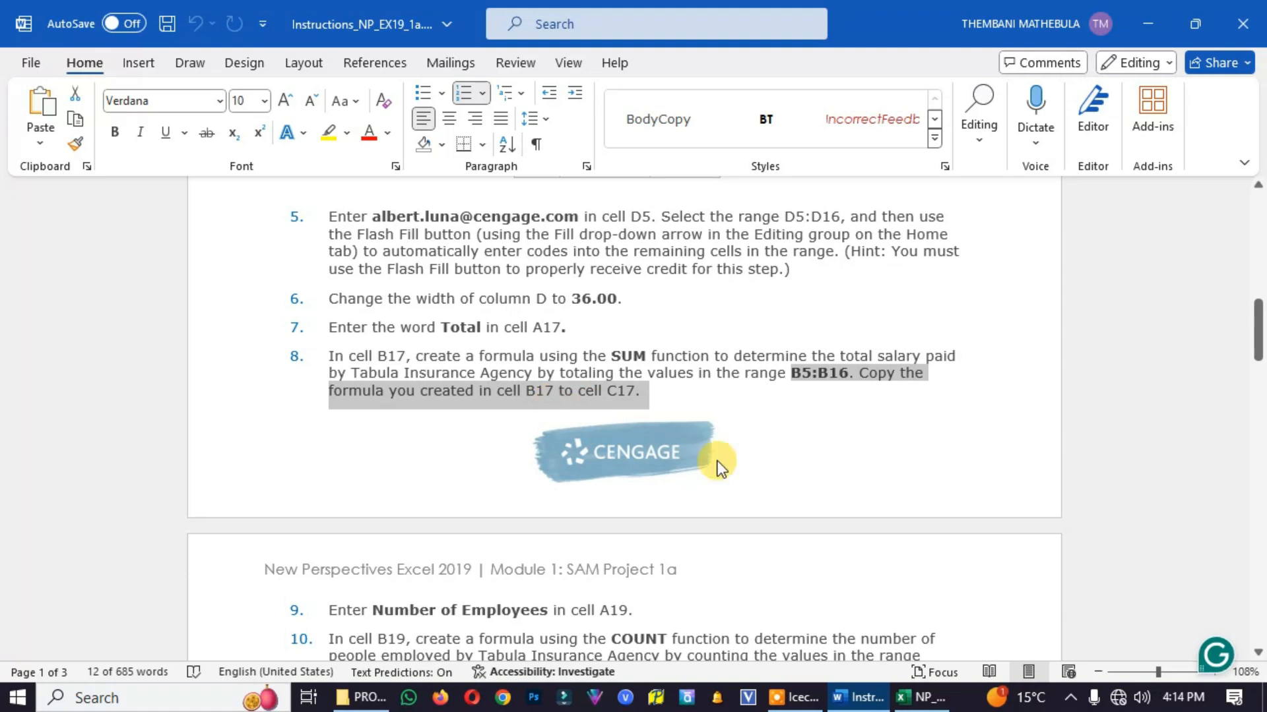
pyautogui.click(908, 697)
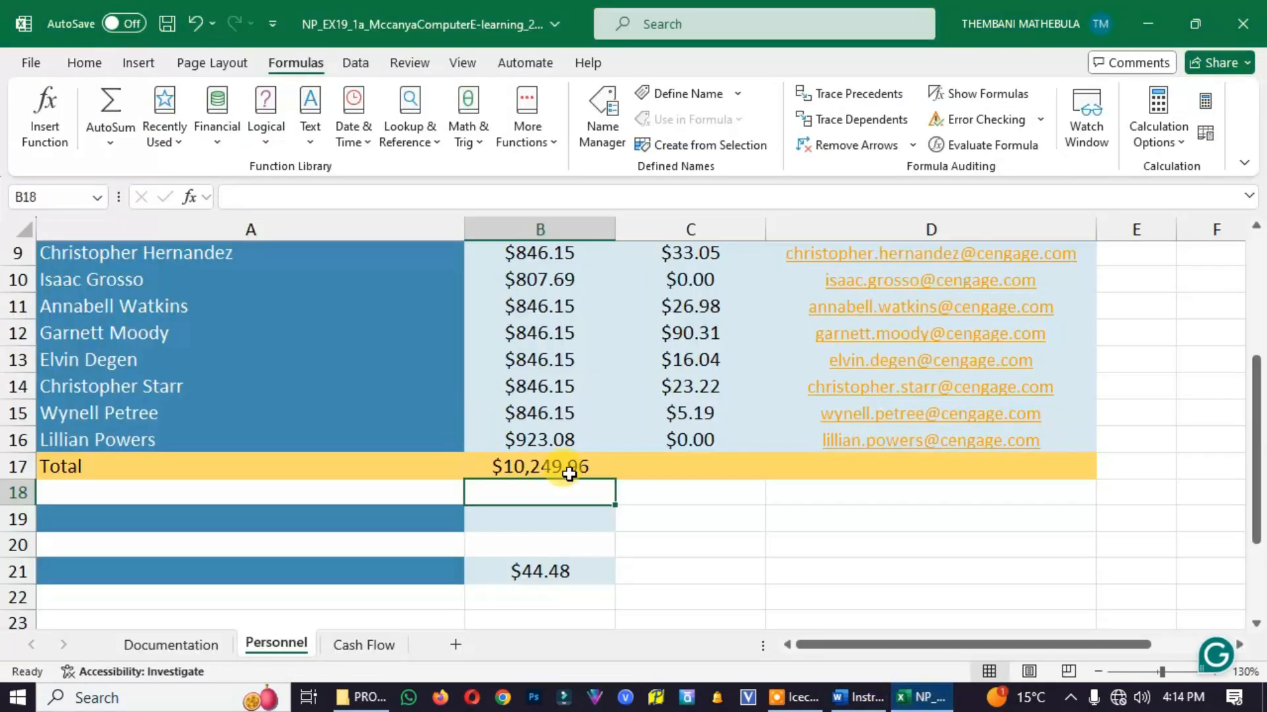
pyautogui.click(563, 469)
pyautogui.rightClick(563, 468)
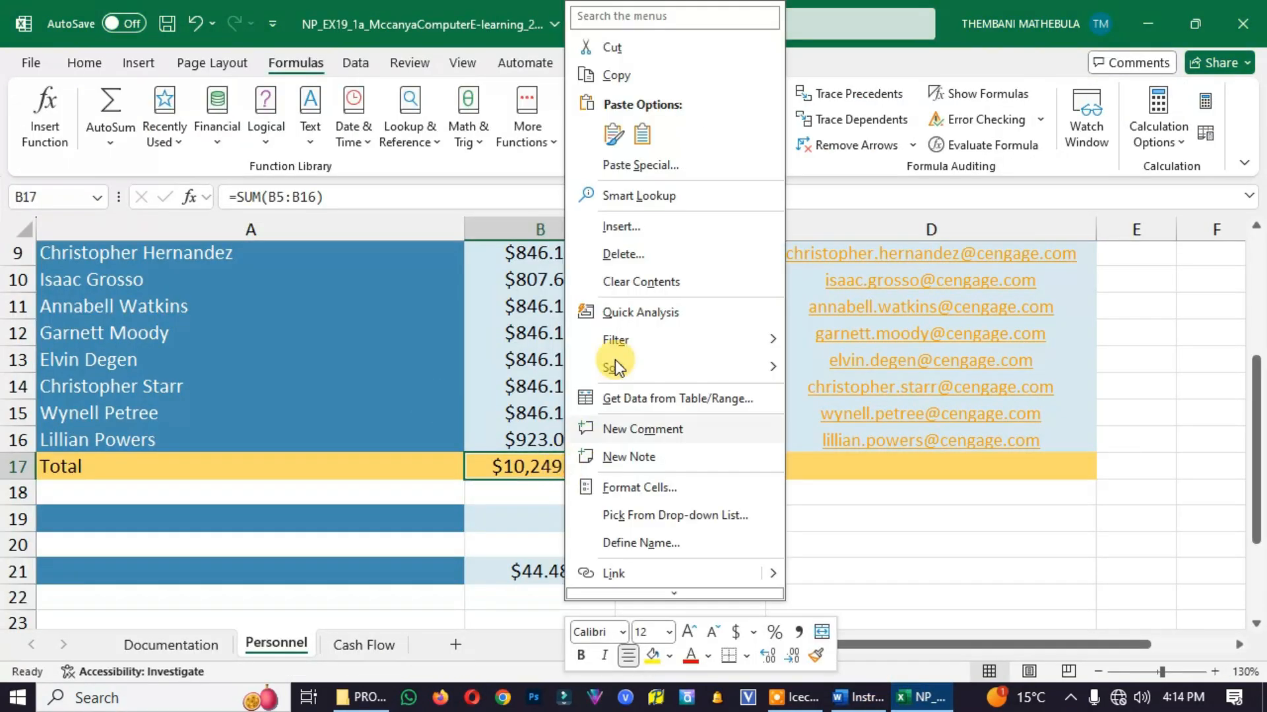
pyautogui.click(616, 84)
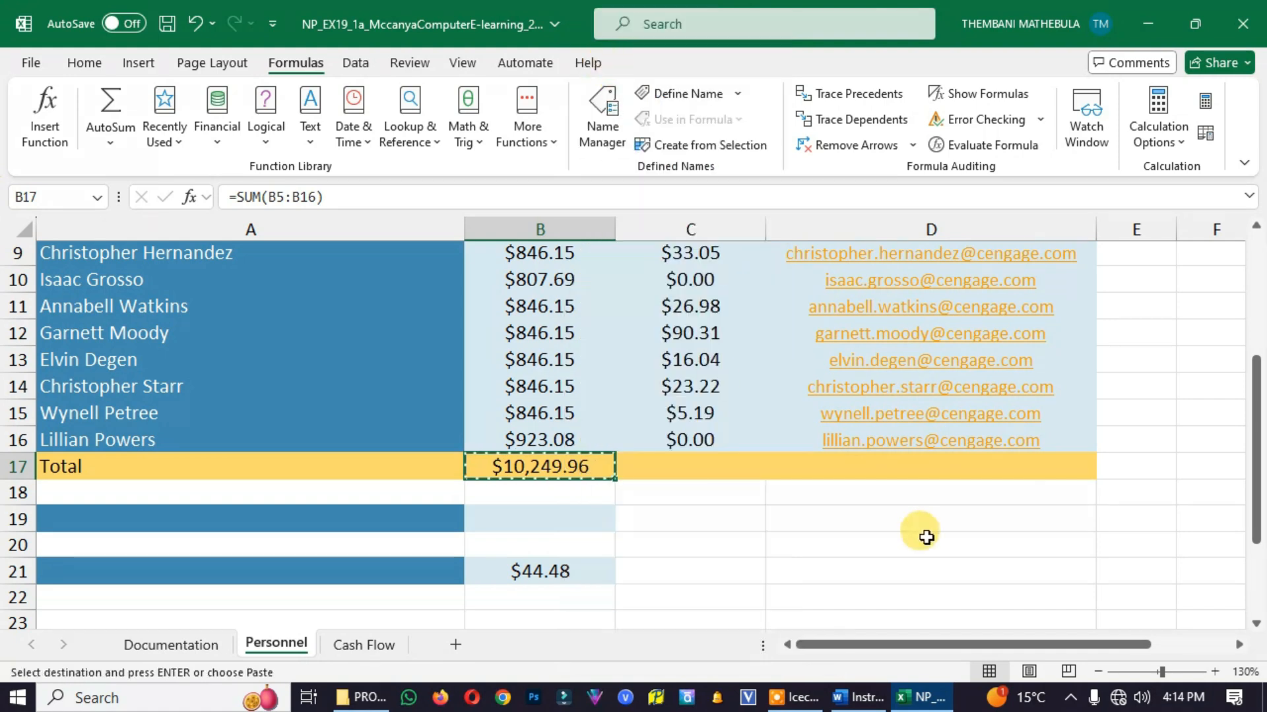
pyautogui.click(877, 698)
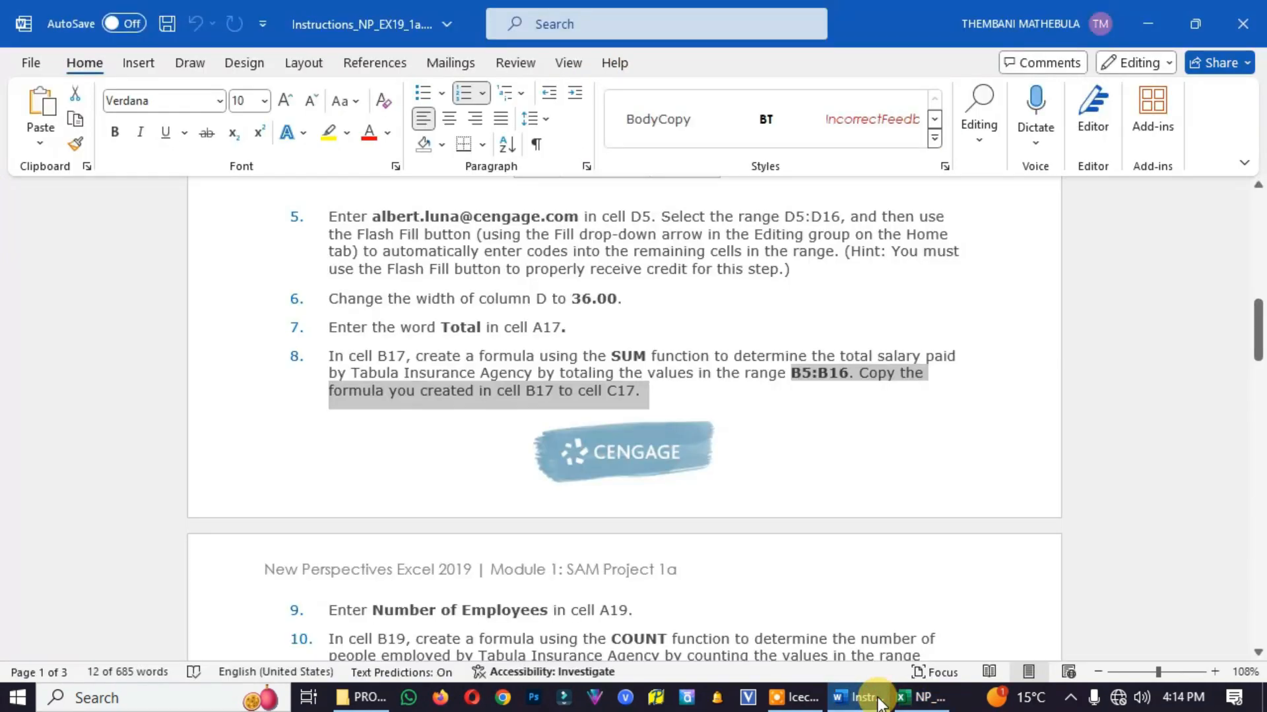
pyautogui.click(914, 697)
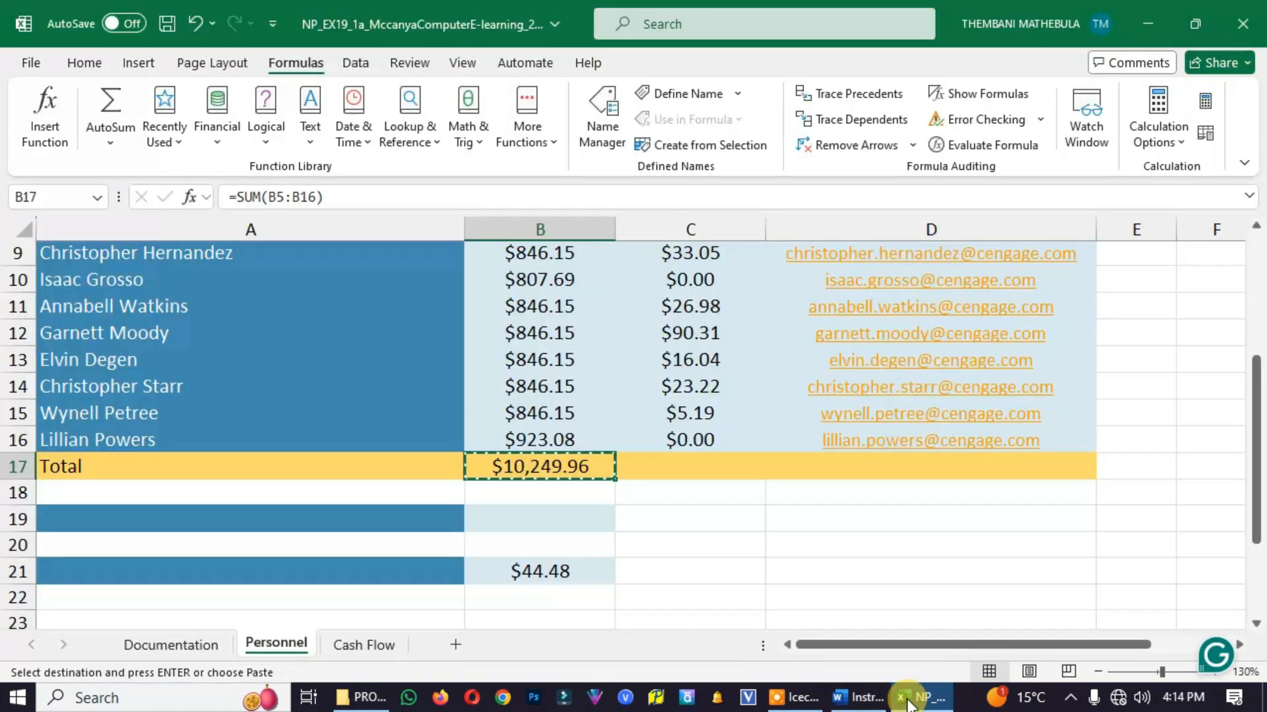
pyautogui.click(683, 471)
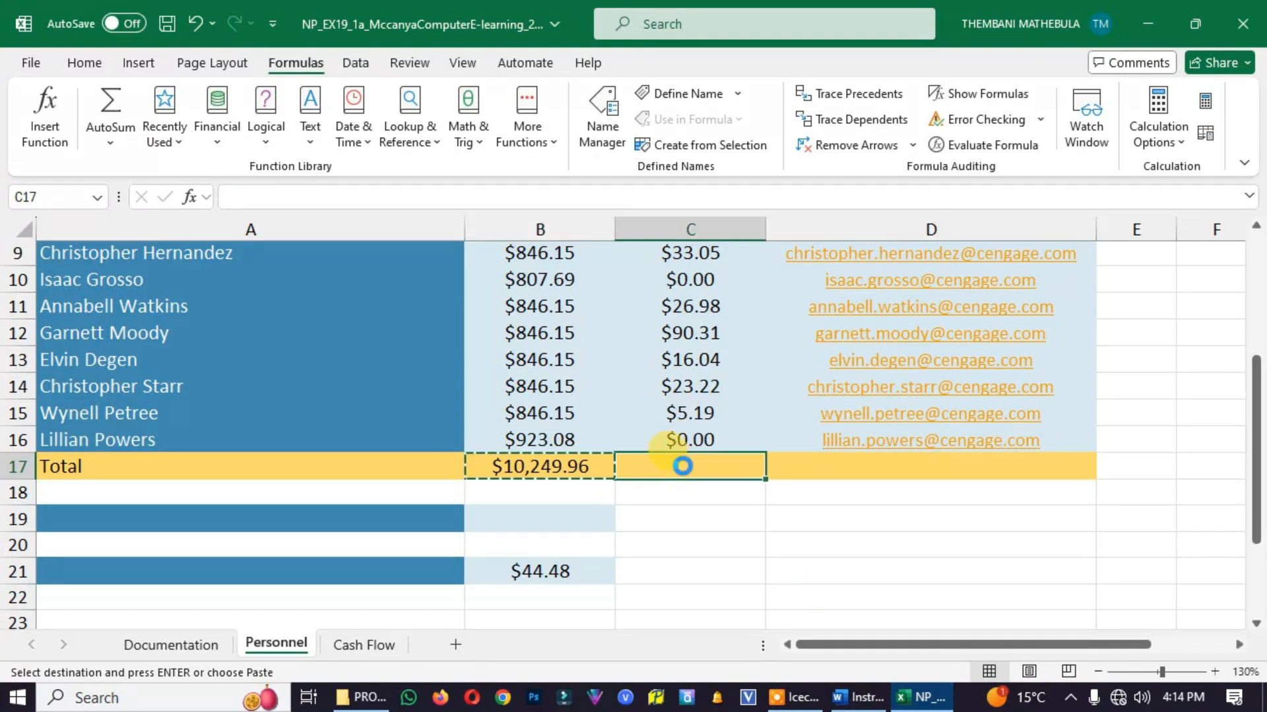
pyautogui.hotkey('ctrl', 'v')
pyautogui.doubleClick(862, 526)
# Inspect the SUM formulas in C17 and B17 to compare their cell ranges
pyautogui.scroll(1, 711, 552)
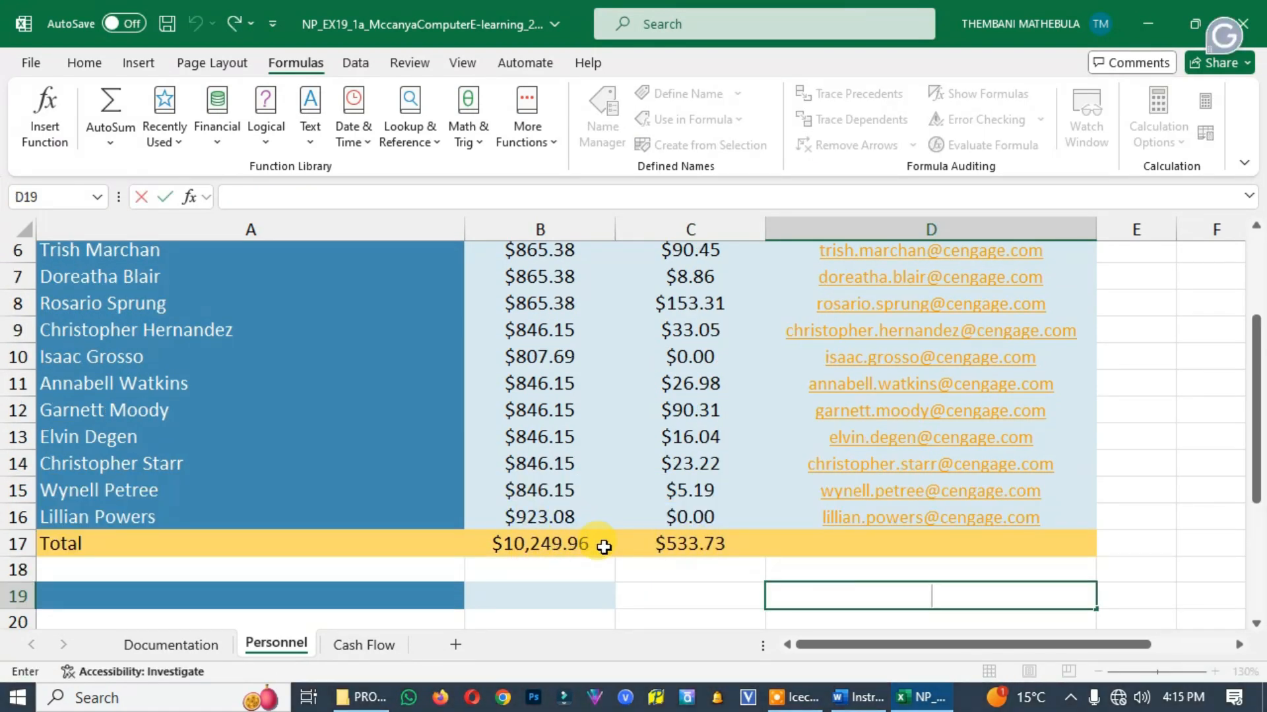
pyautogui.doubleClick(702, 547)
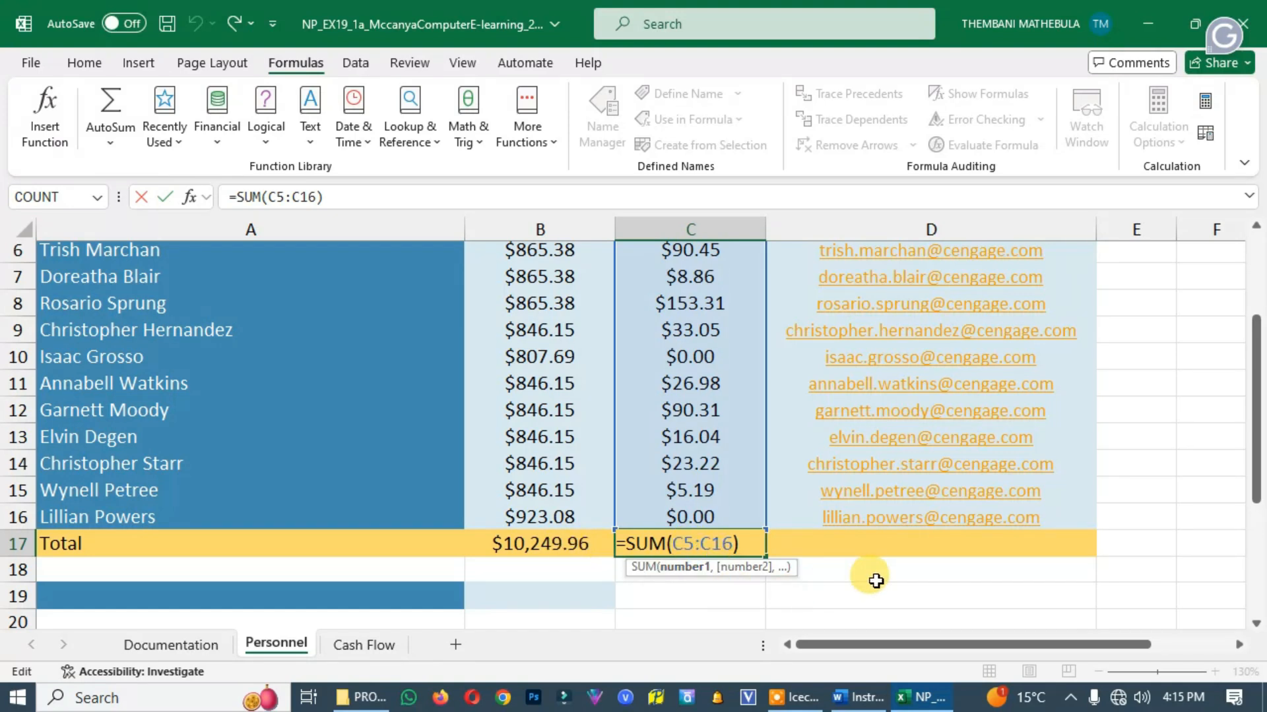
pyautogui.press('Return')
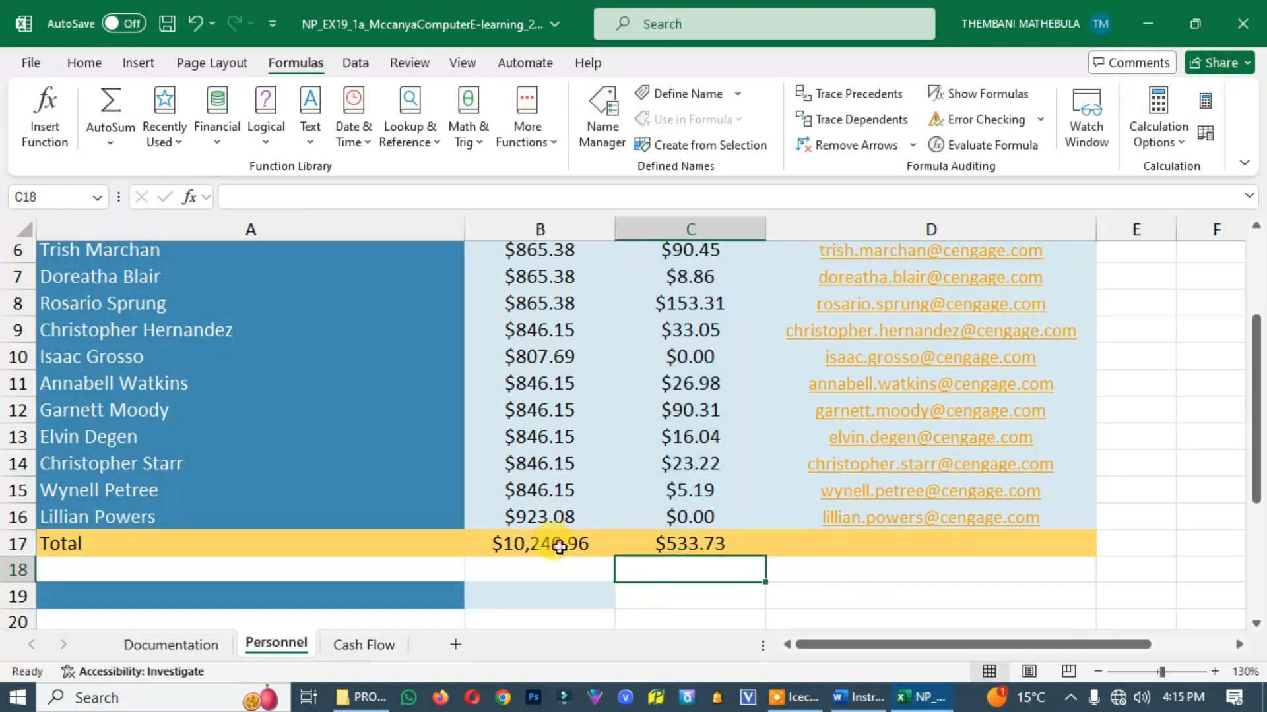
pyautogui.doubleClick(550, 547)
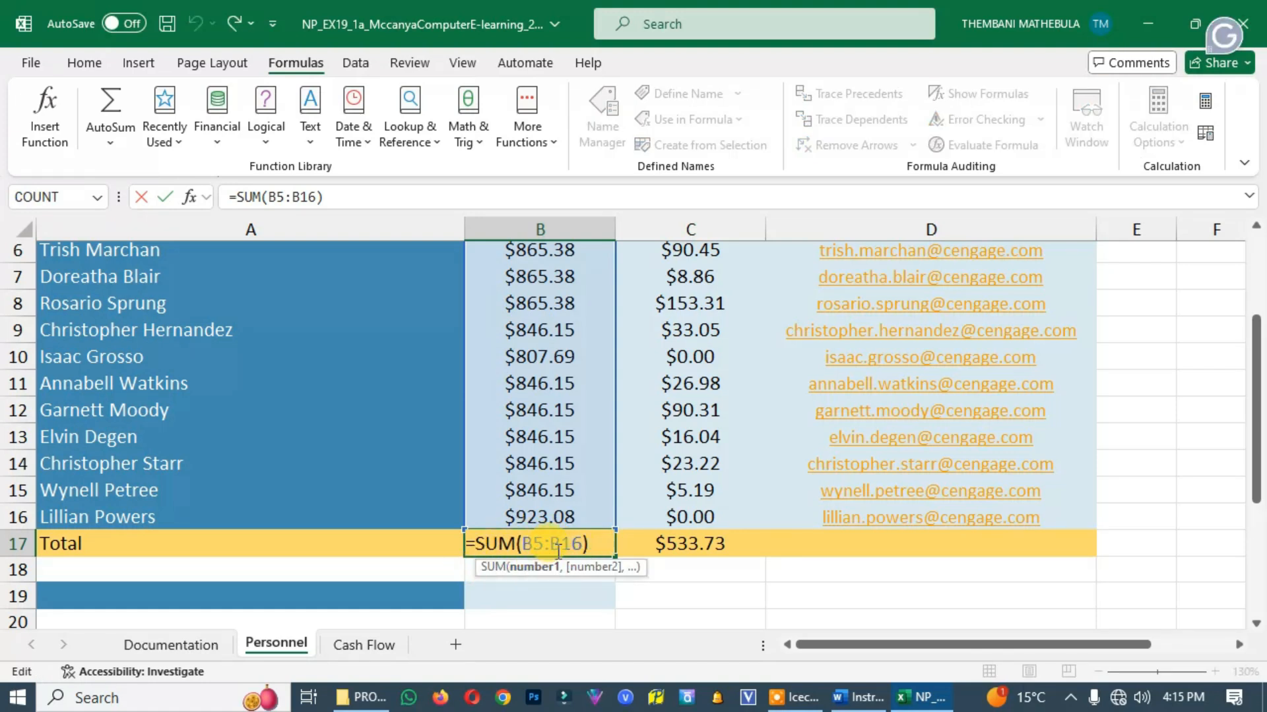
pyautogui.press('Return')
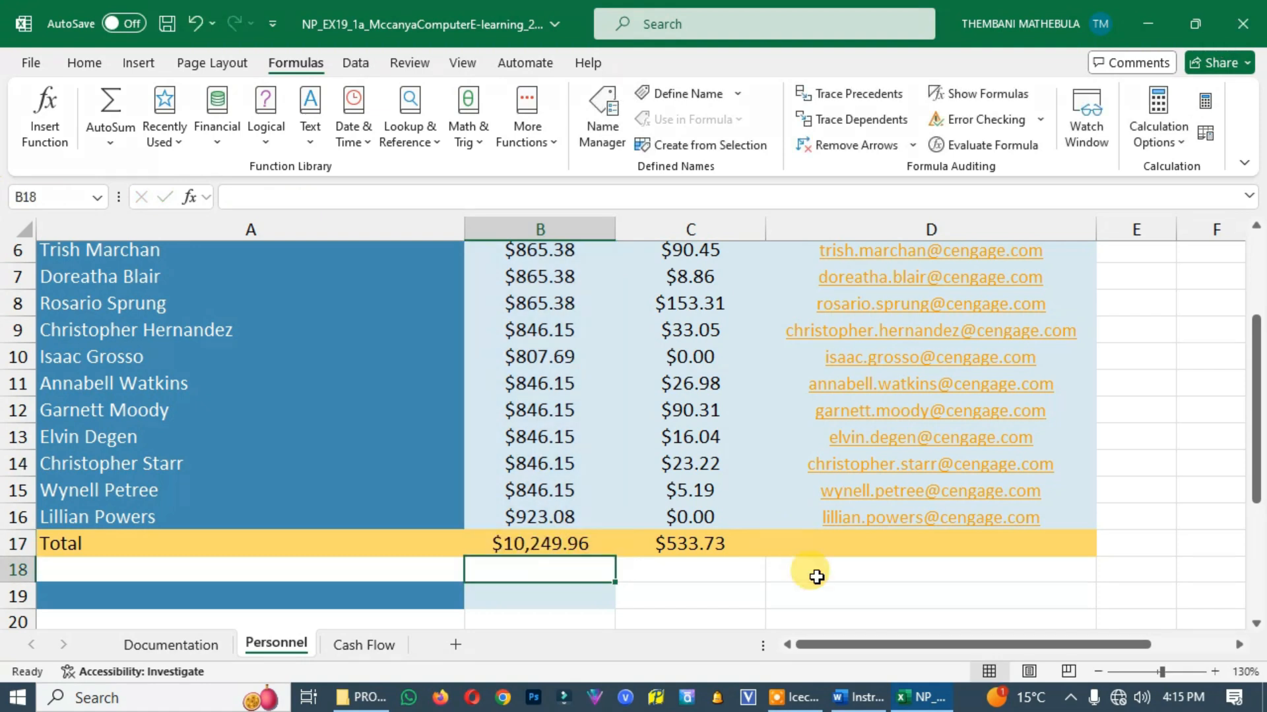
# Check project step 9 in the Word instructions and enter Number of Employees in A19 of the Excel Personnel worksheet
pyautogui.click(858, 697)
pyautogui.scroll(-3, 628, 521)
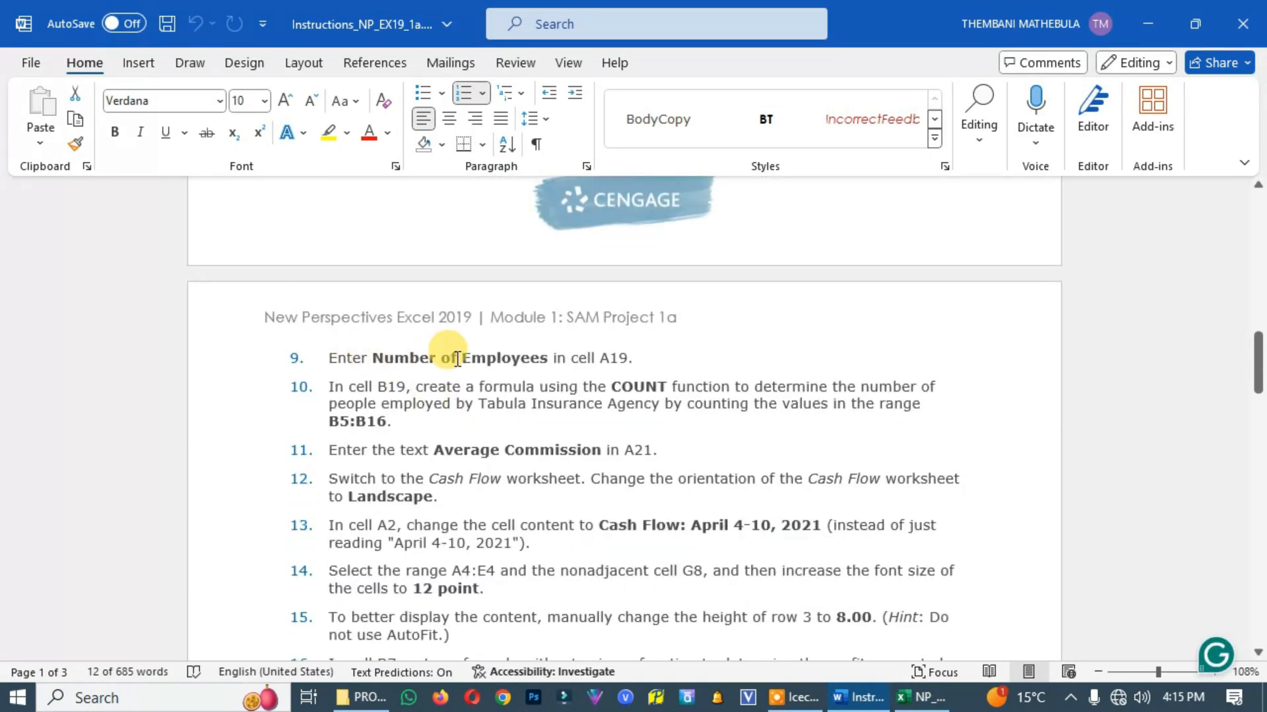
pyautogui.click(921, 697)
pyautogui.scroll(-2, 100, 462)
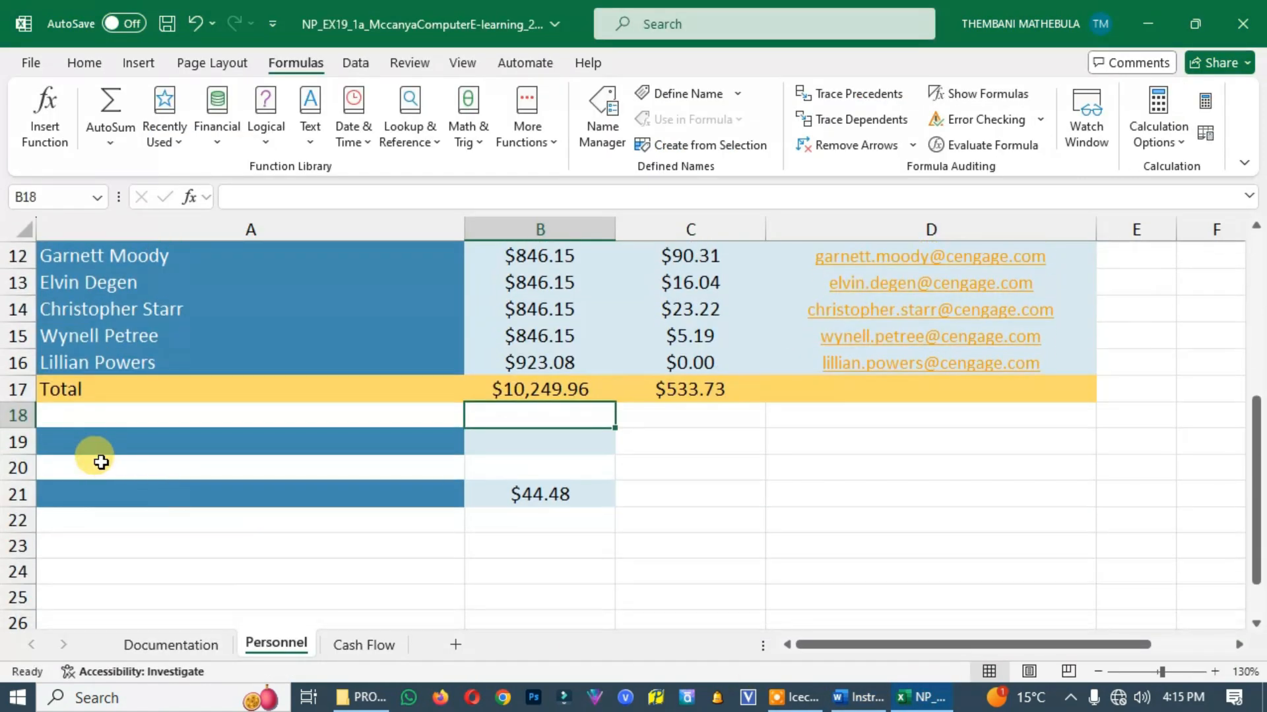
pyautogui.click(101, 442)
pyautogui.write('Number of Employees')
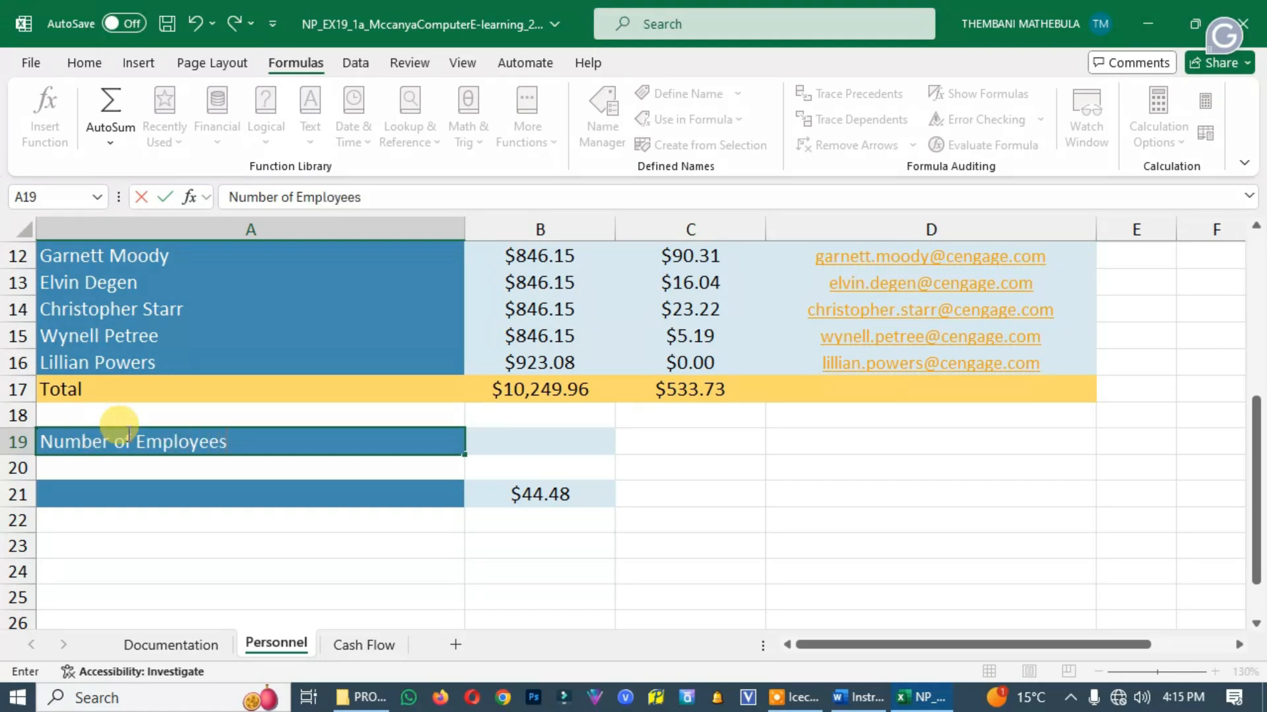
# Read project step 10 in the Word instructions and select B19 on the Excel Personnel worksheet
pyautogui.click(871, 693)
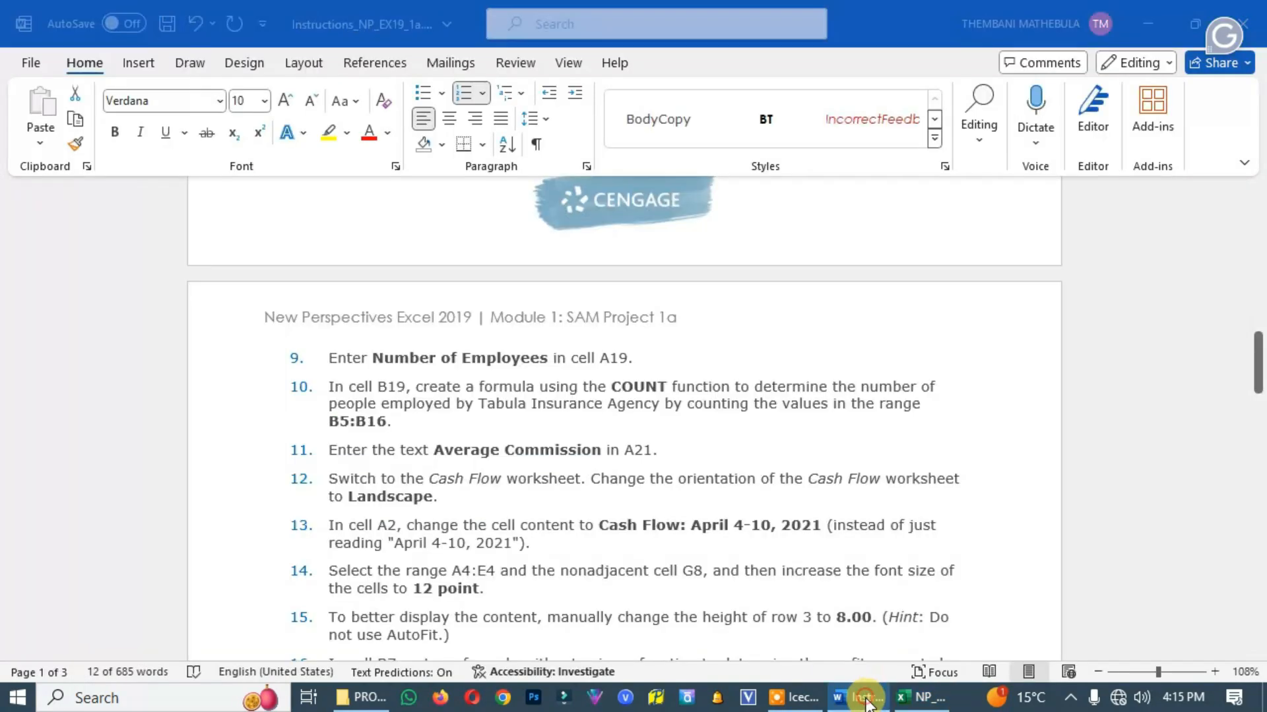
pyautogui.click(866, 694)
pyautogui.click(881, 699)
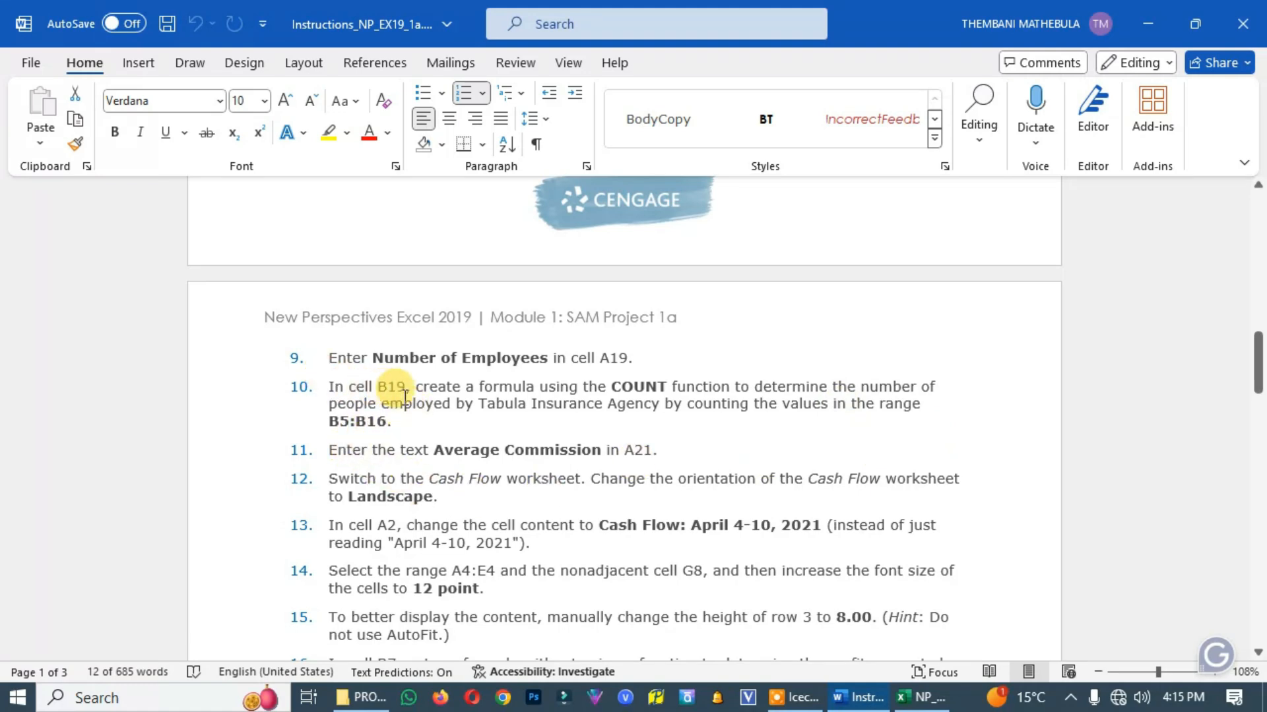
pyautogui.click(920, 697)
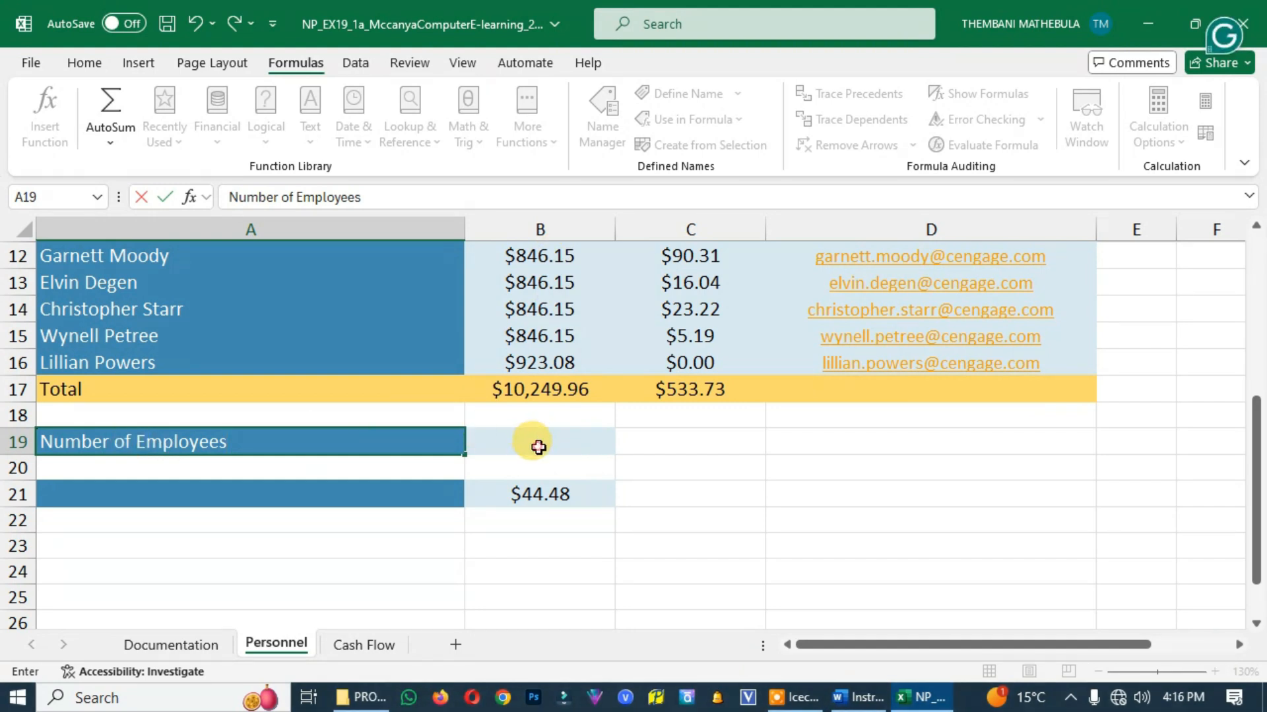
pyautogui.click(547, 444)
pyautogui.click(851, 697)
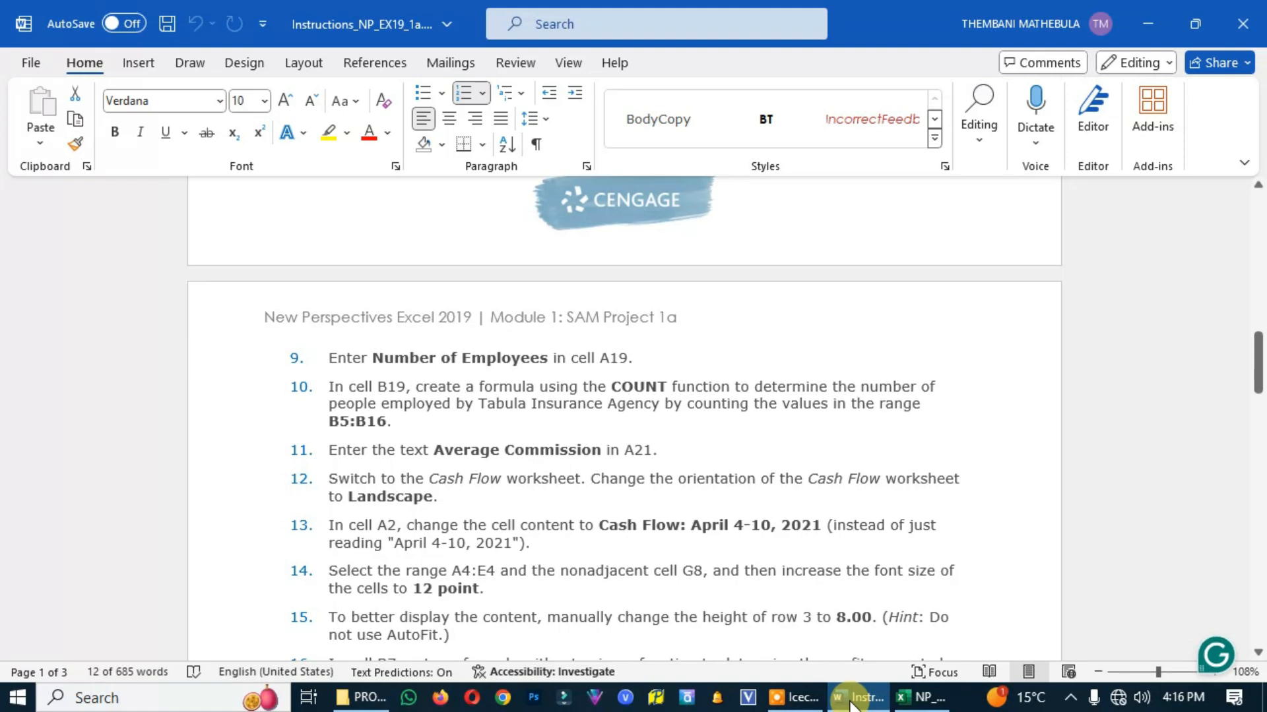
pyautogui.click(910, 697)
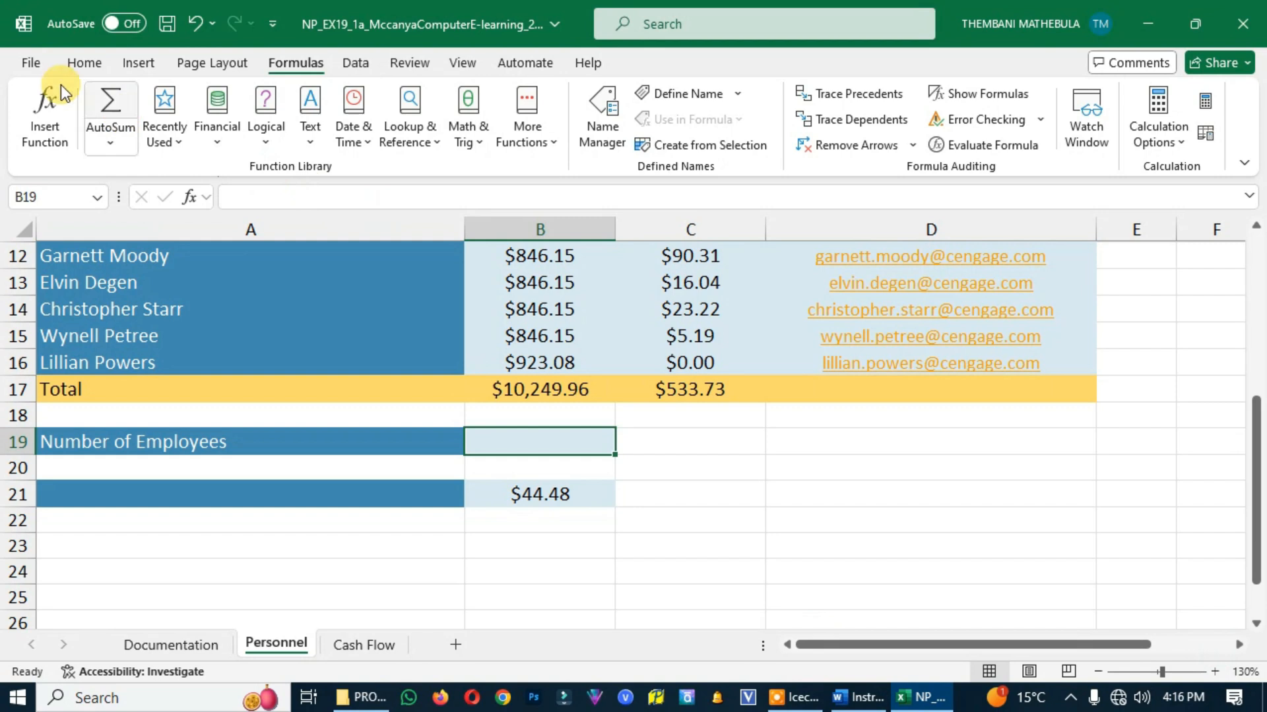
# Insert the formula =COUNT(B5:B16) in B19, checking its range against project step 10 in the Word instructions
pyautogui.click(553, 144)
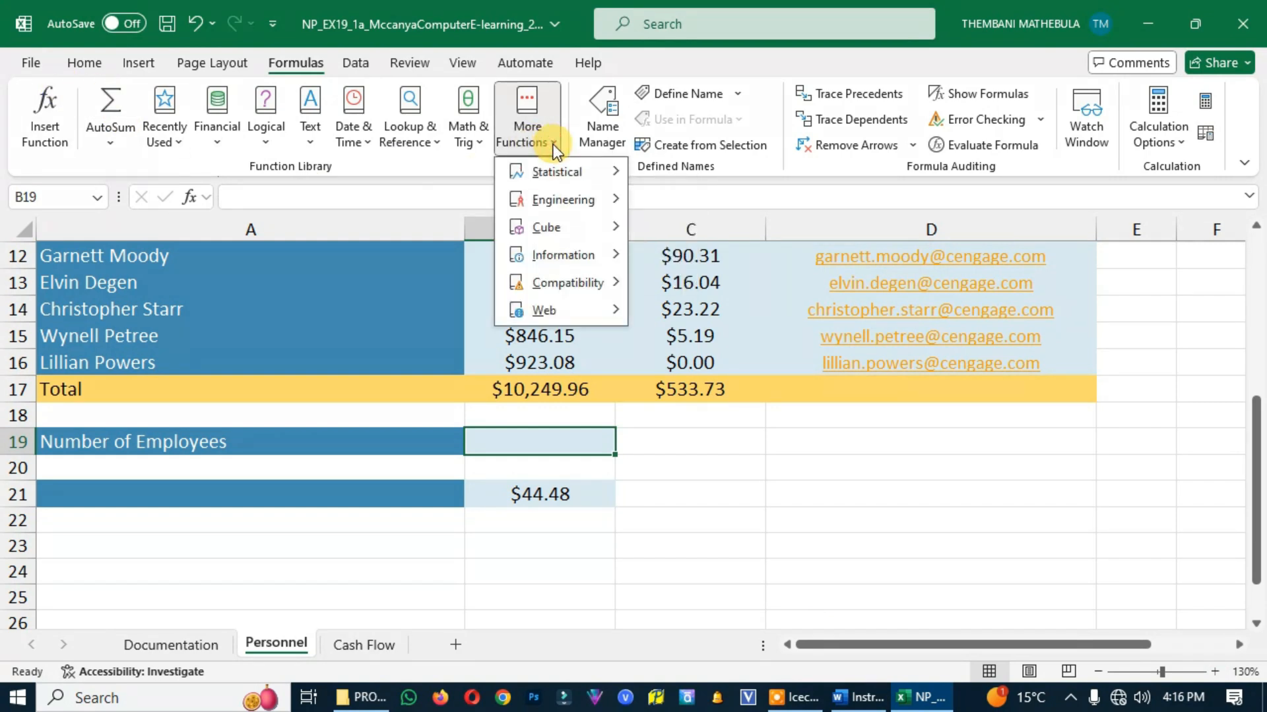
pyautogui.moveTo(542, 174)
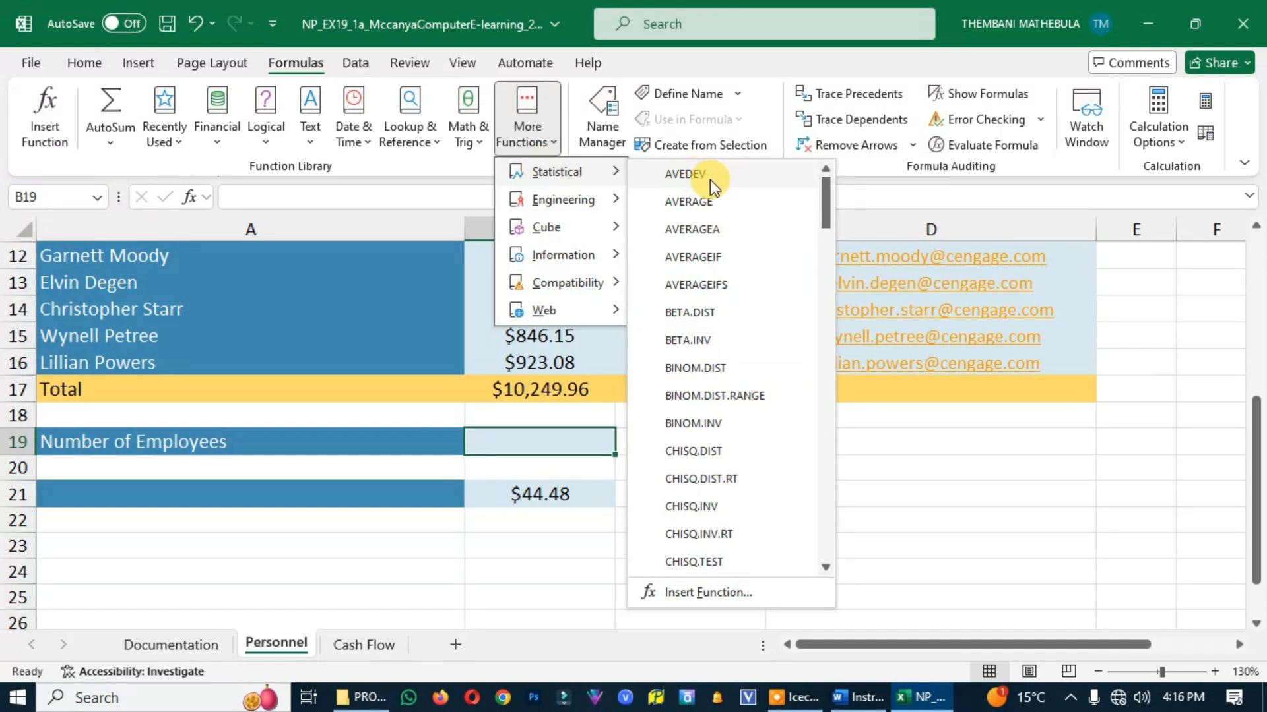
pyautogui.scroll(-3, 718, 307)
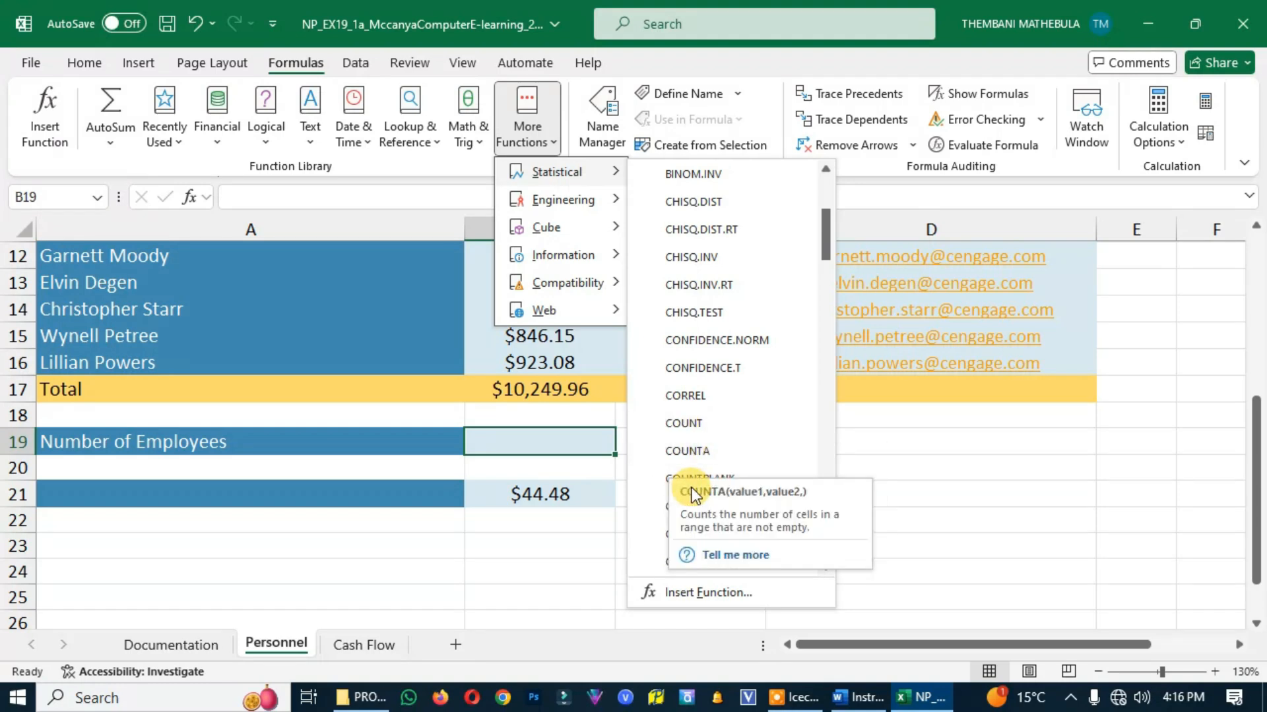
pyautogui.click(691, 425)
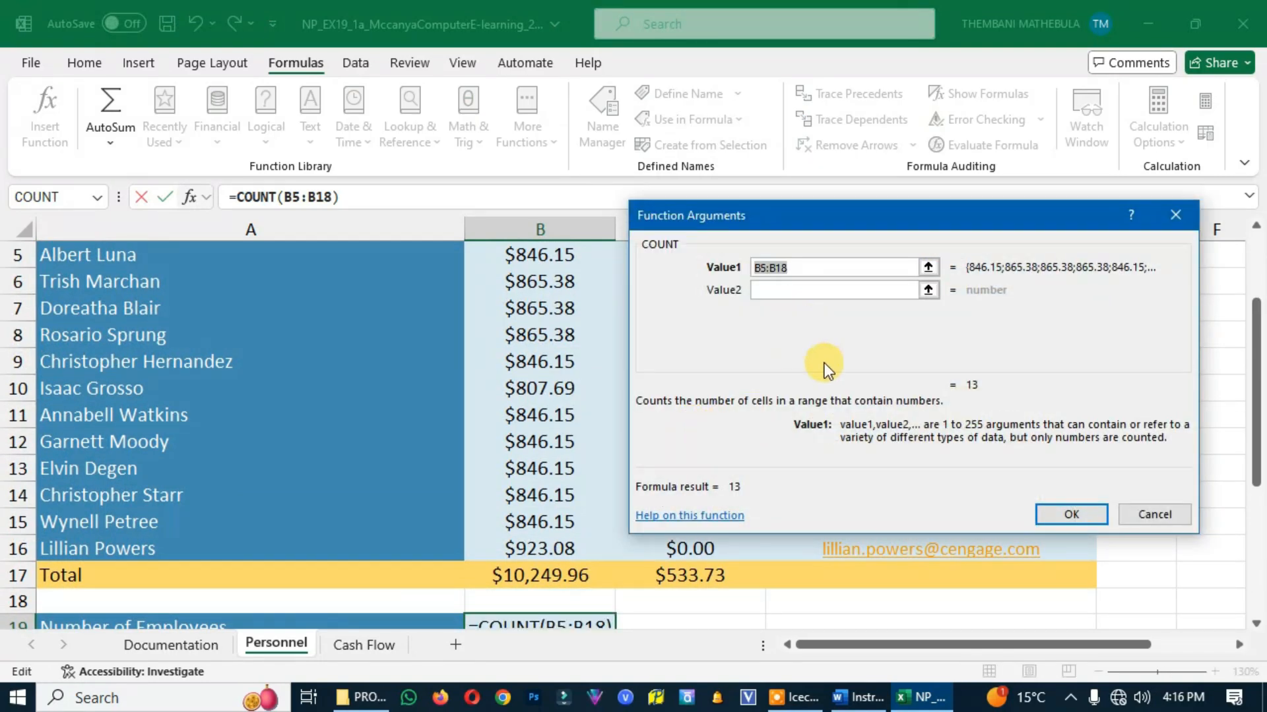
pyautogui.click(858, 697)
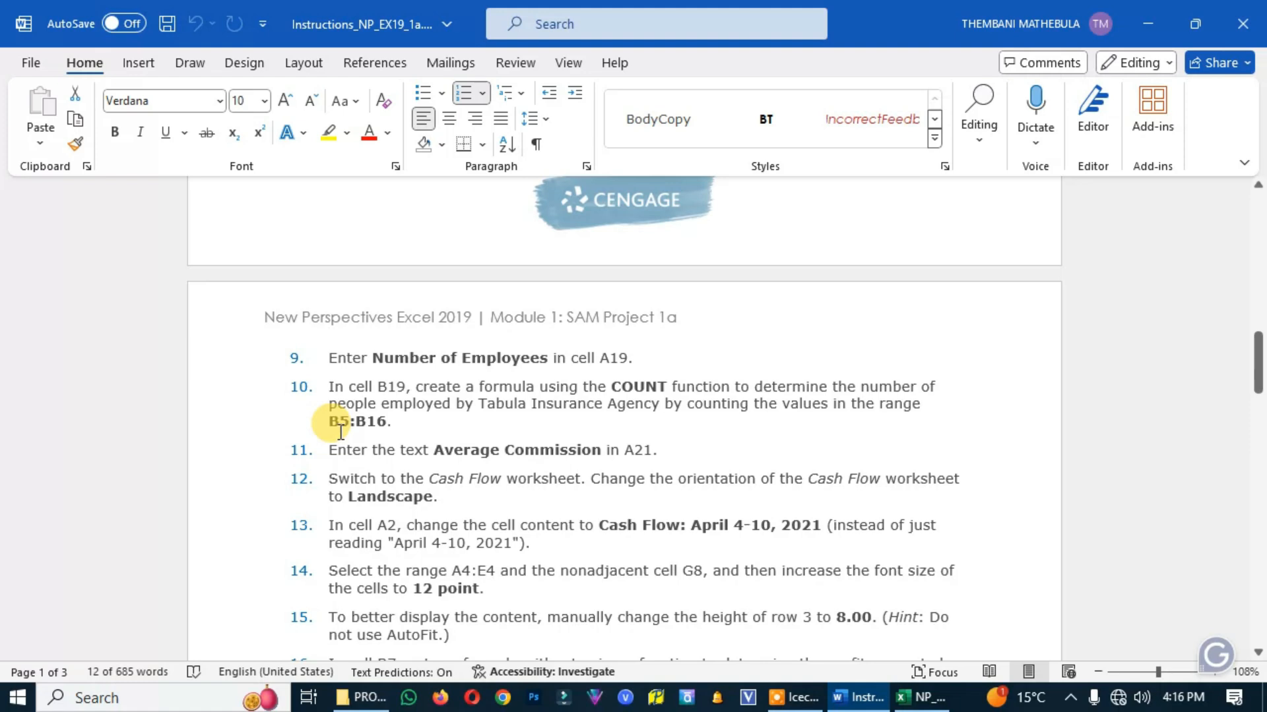
pyautogui.click(920, 697)
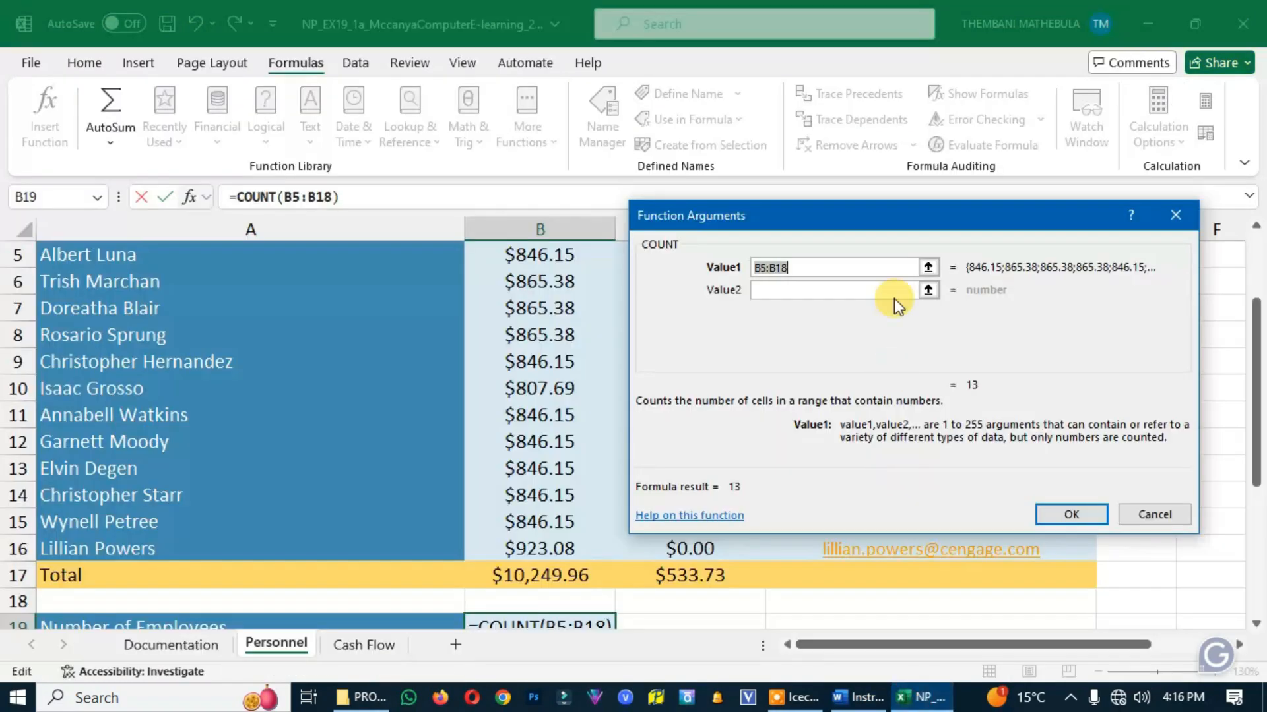
pyautogui.click(798, 266)
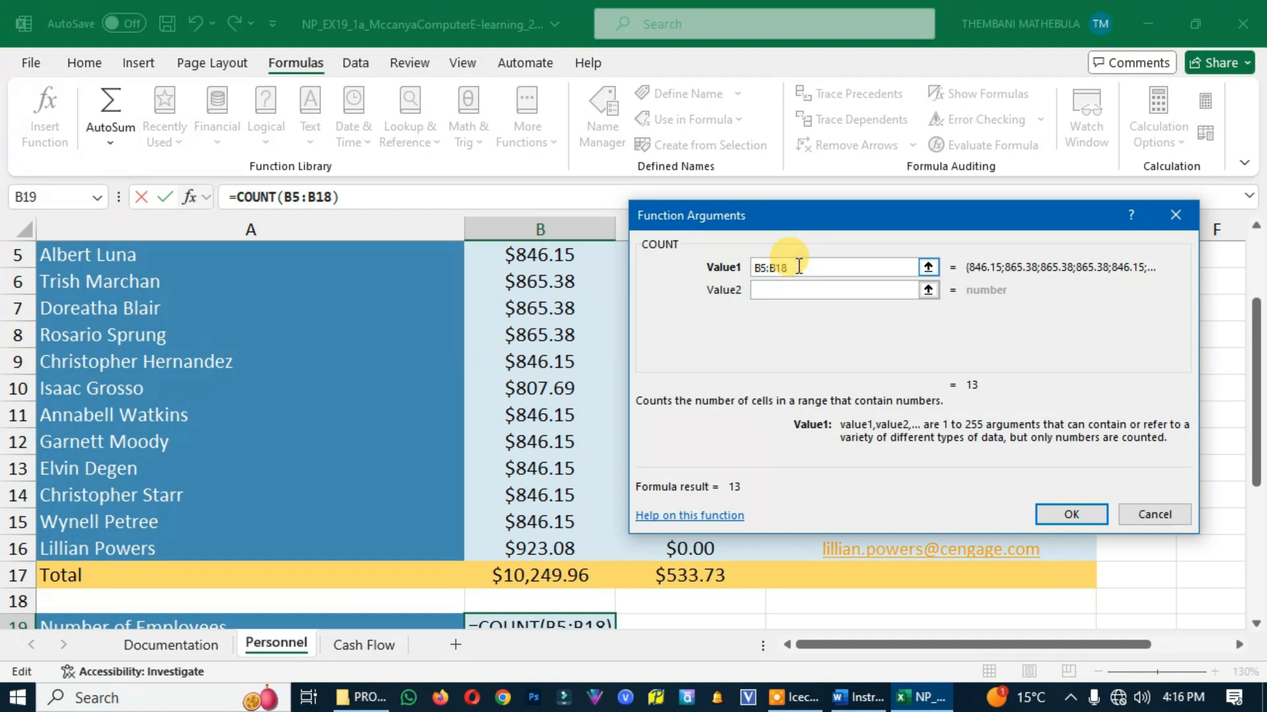
pyautogui.press('BackSpace')
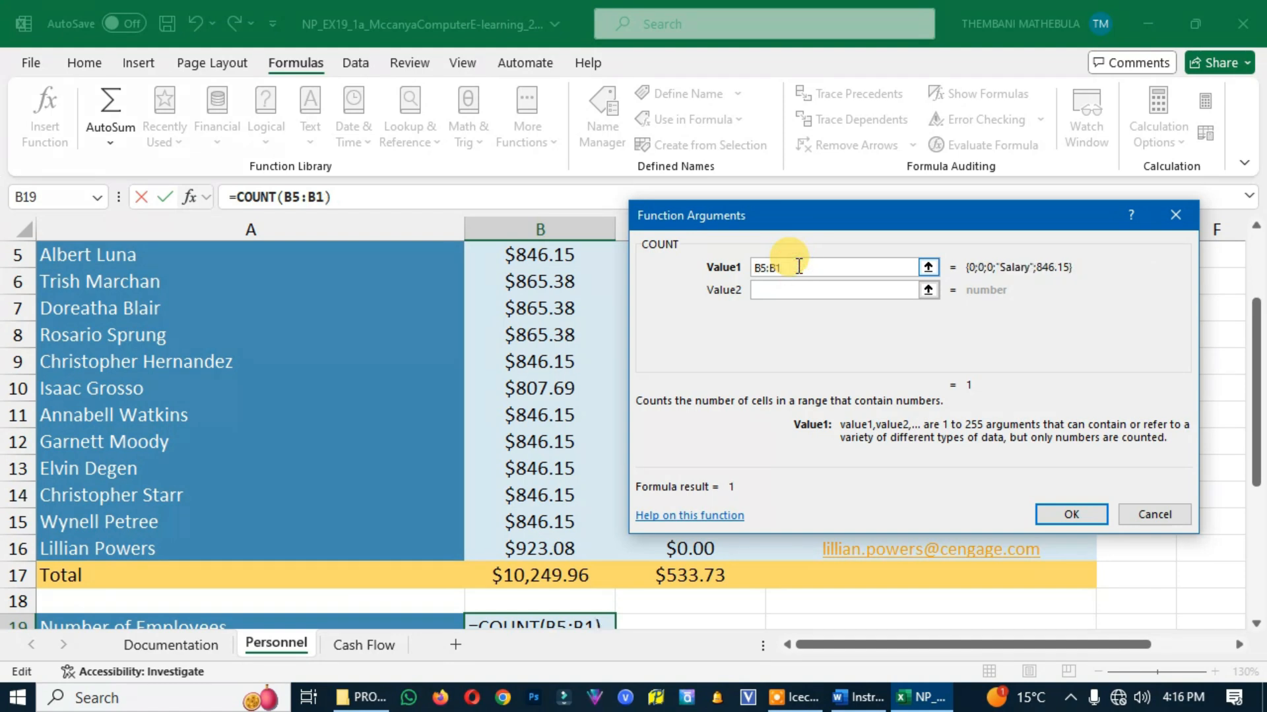
pyautogui.write('6')
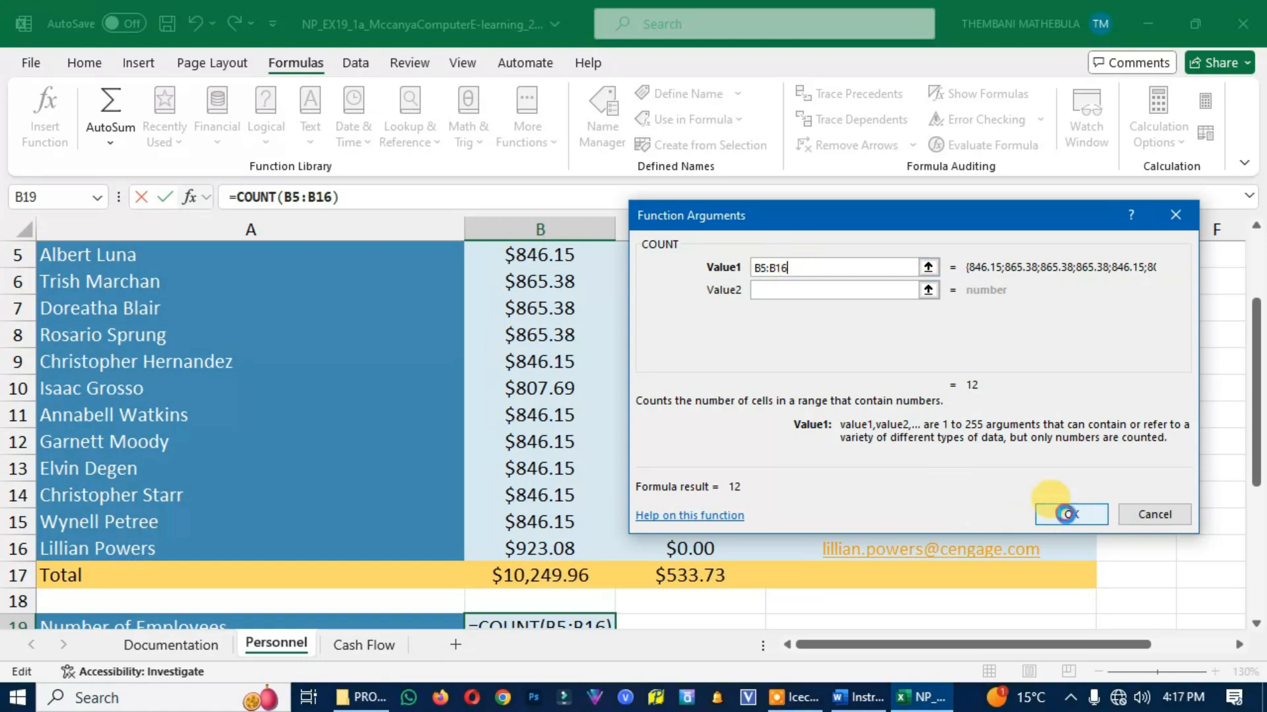
pyautogui.click(1069, 513)
pyautogui.scroll(-2, 812, 551)
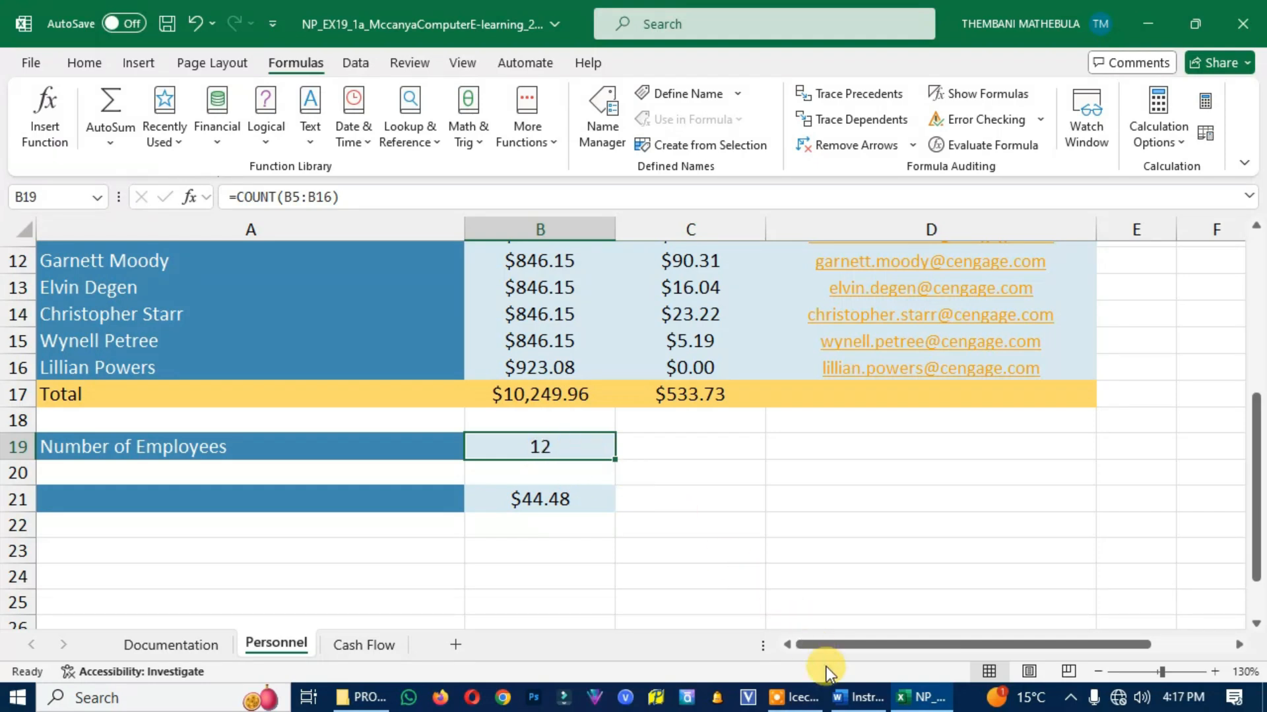
# Read project step 11 in the Word instructions and return to the Excel Personnel worksheet
pyautogui.click(858, 697)
pyautogui.scroll(-2, 558, 506)
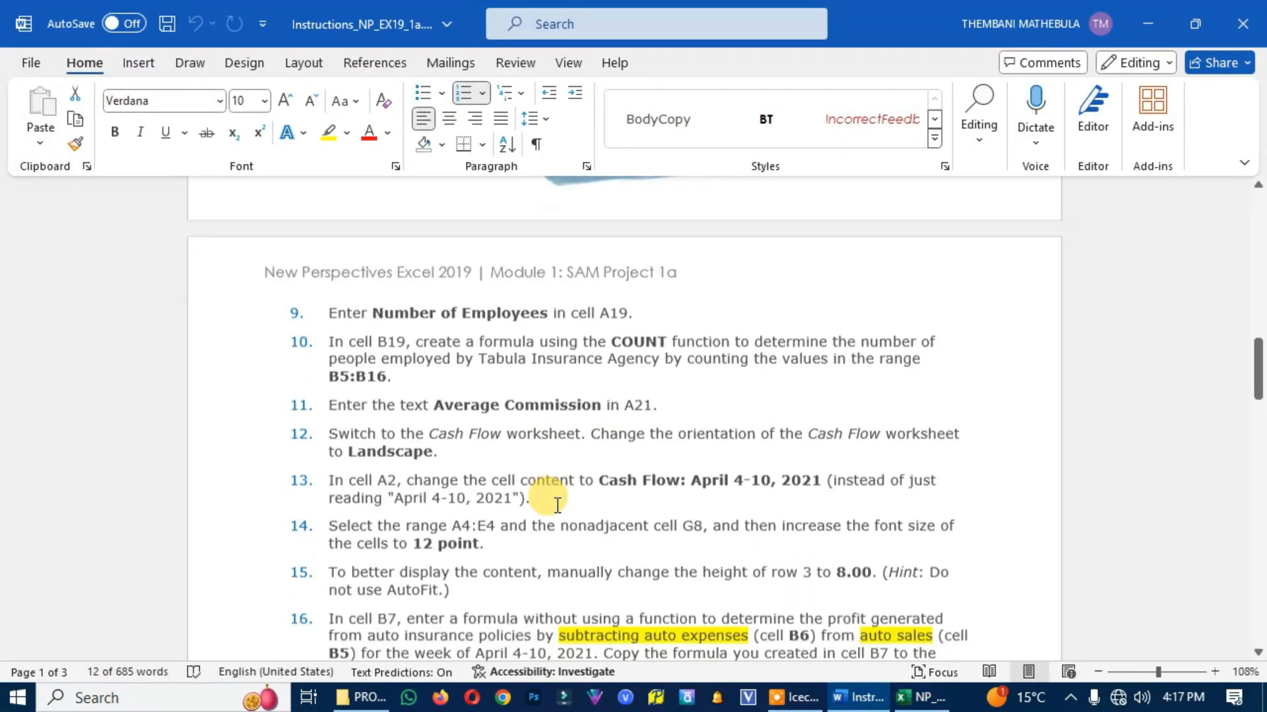
pyautogui.scroll(-1, 557, 505)
pyautogui.scroll(-1, 356, 323)
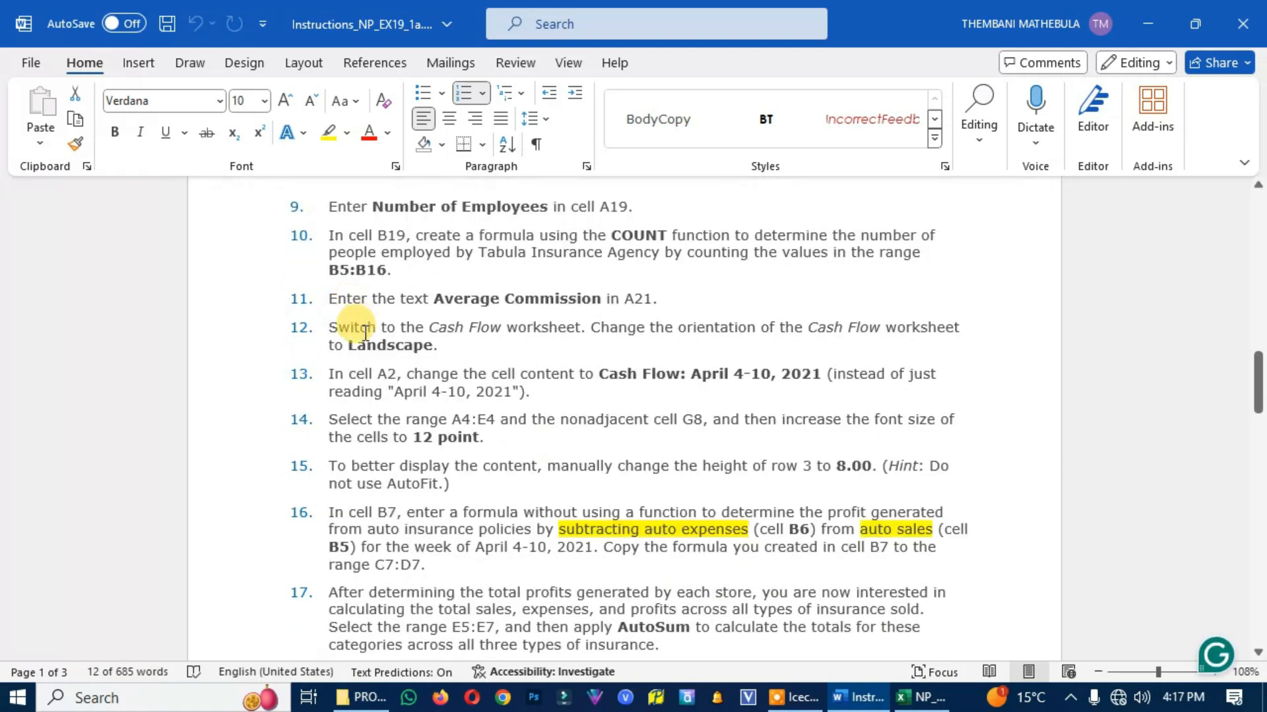
pyautogui.scroll(-1, 334, 326)
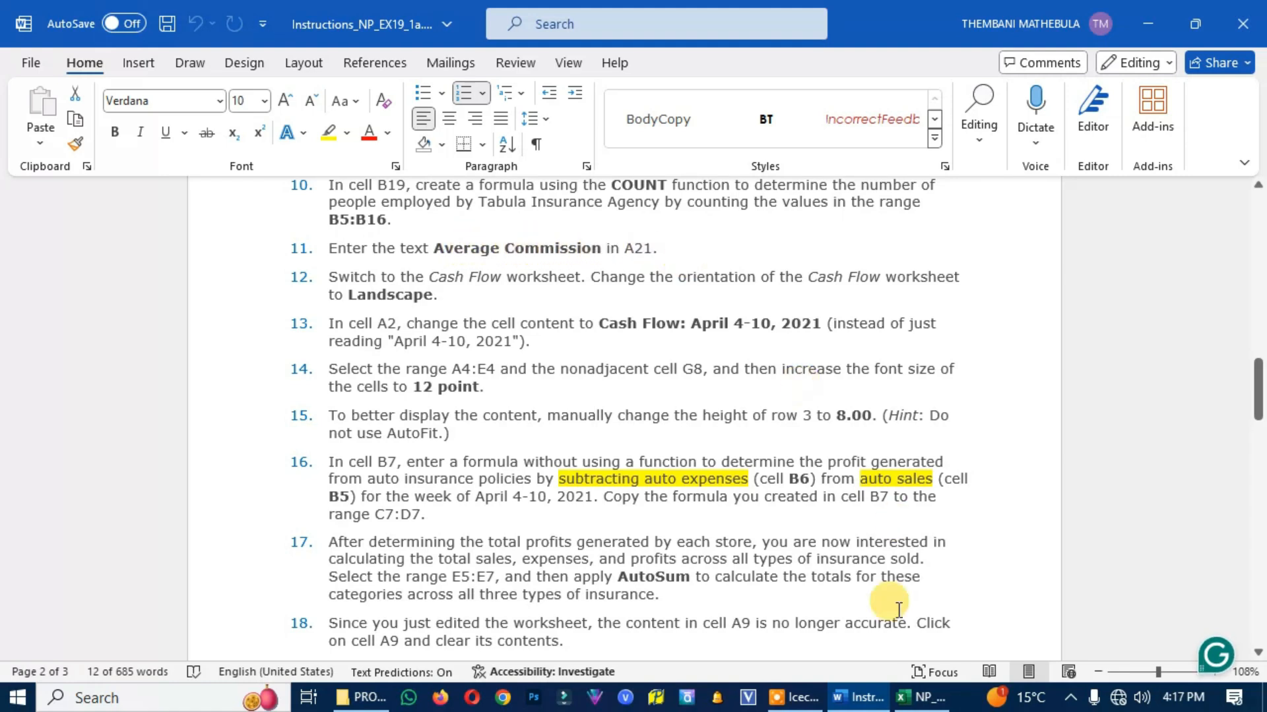
pyautogui.moveTo(937, 709)
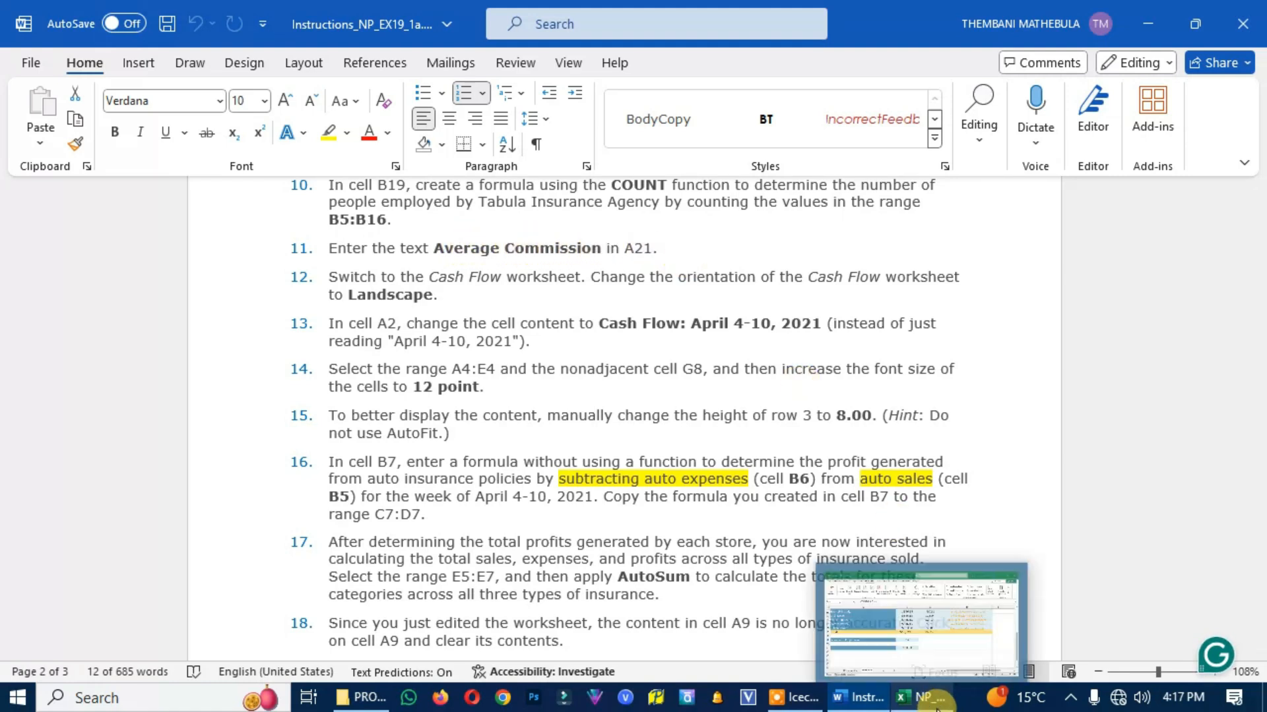
pyautogui.click(937, 708)
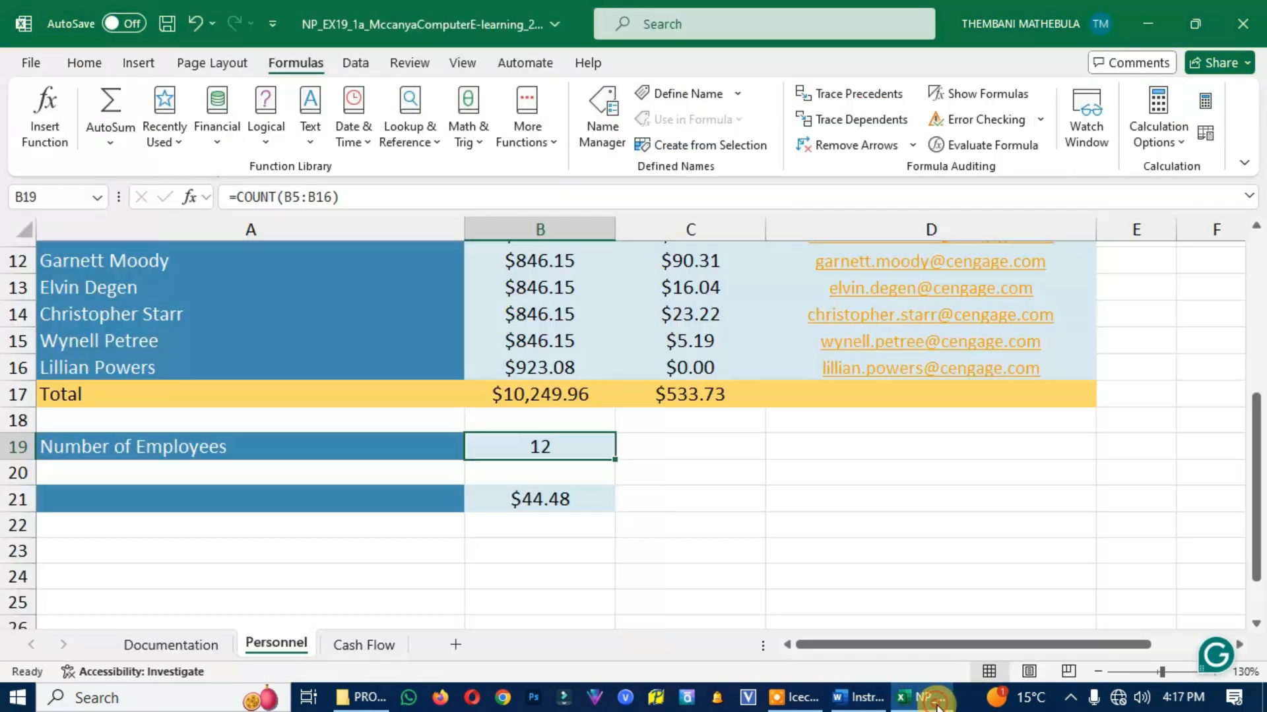
# Enter the text Average Commission in A21 of the Personnel worksheet
pyautogui.click(288, 508)
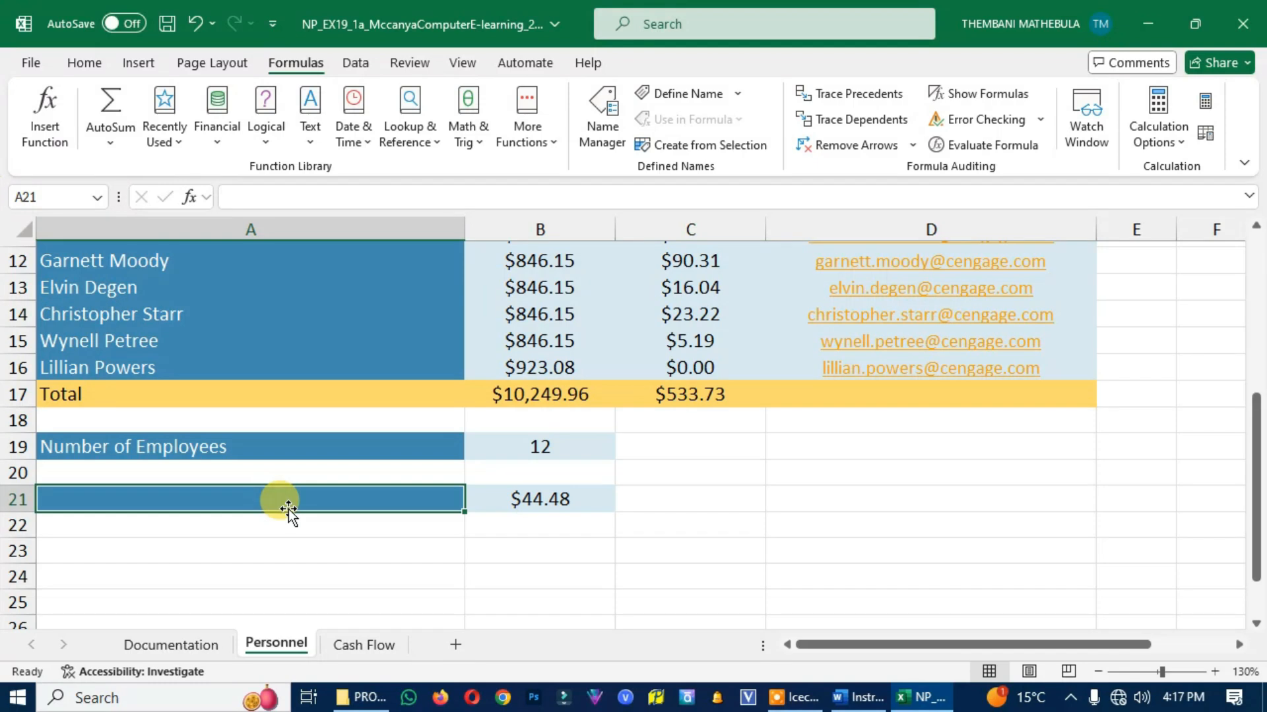
pyautogui.write('Average')
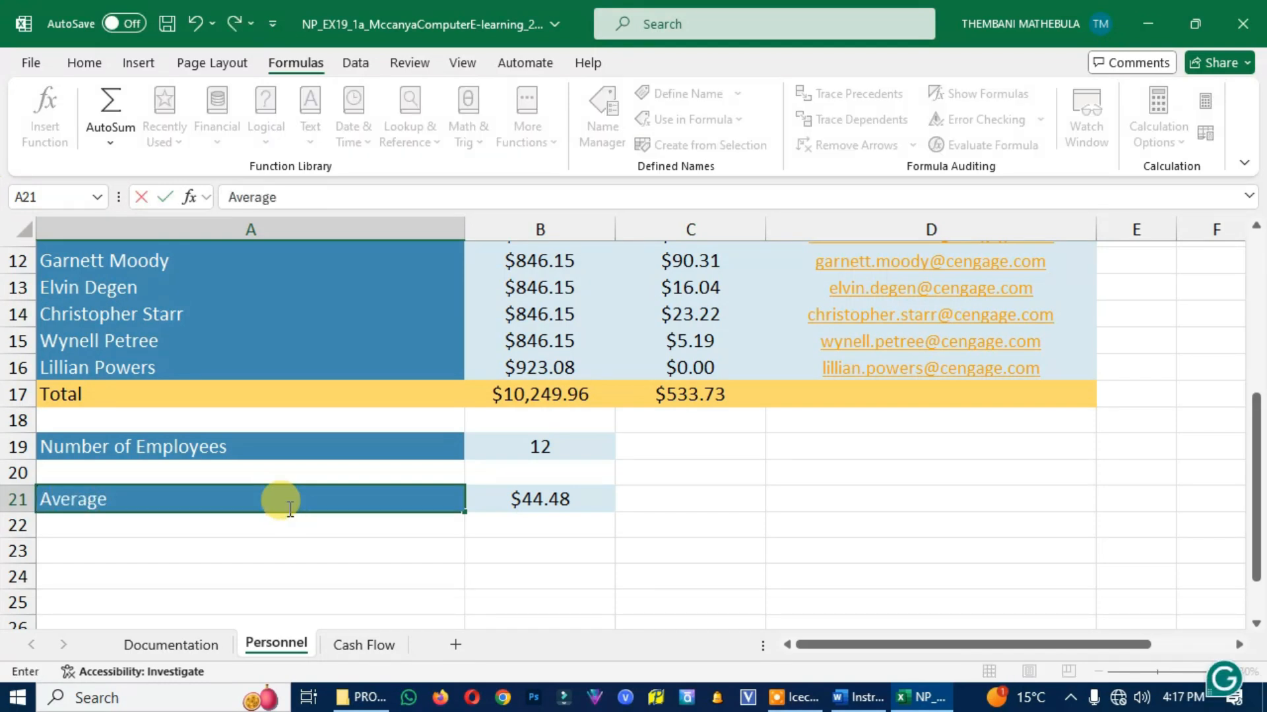
pyautogui.write(' Commission')
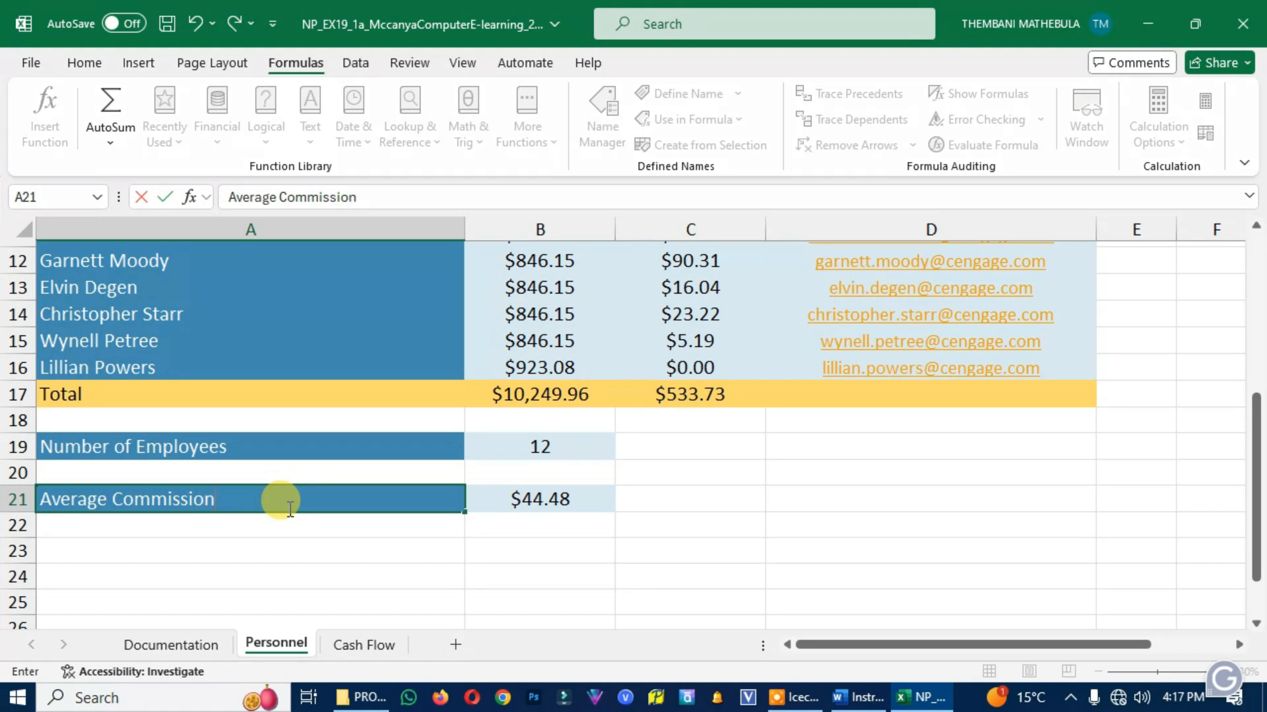
# Check project step 12 in the Word instructions and set the Excel Cash Flow worksheet's orientation to Landscape
pyautogui.click(857, 697)
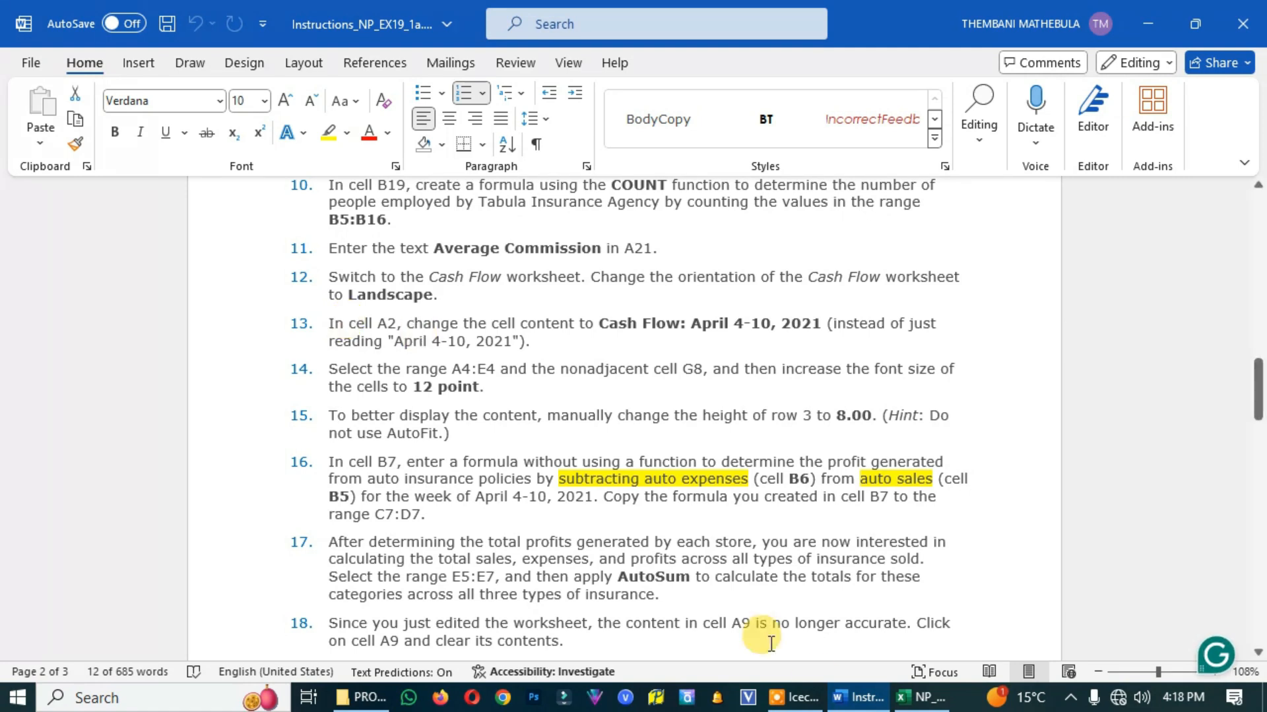
pyautogui.click(918, 698)
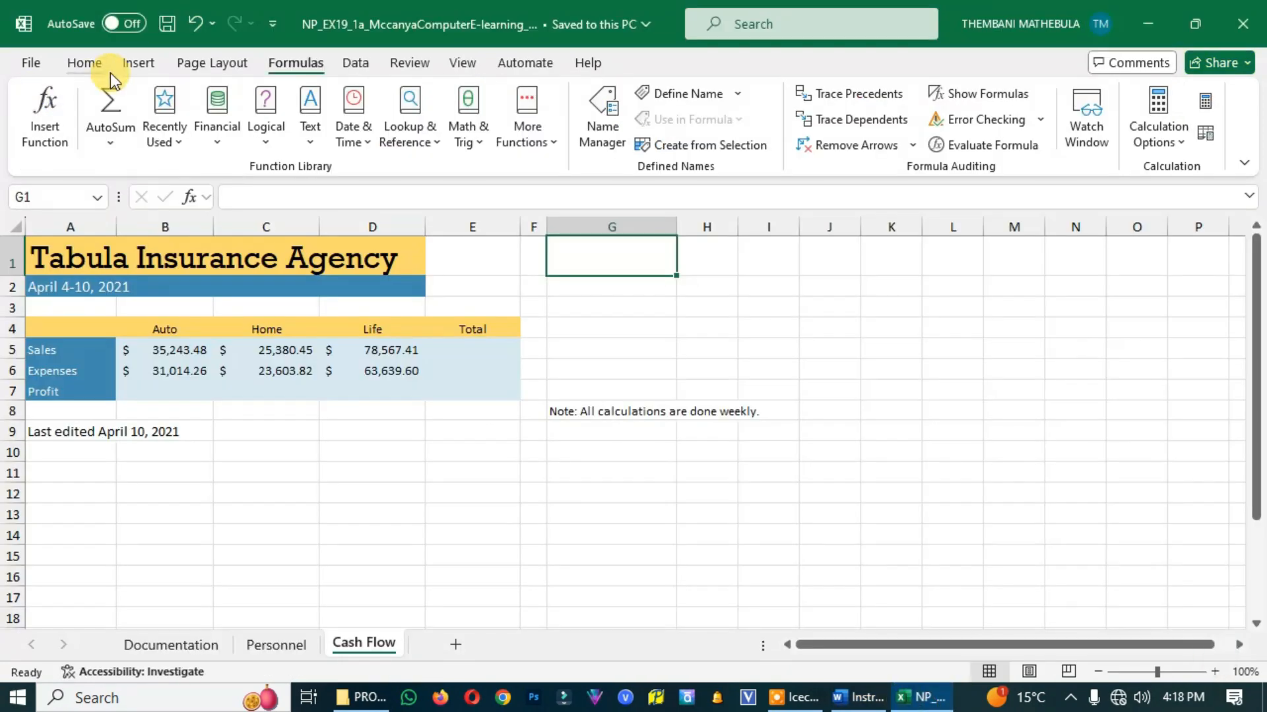
pyautogui.click(207, 62)
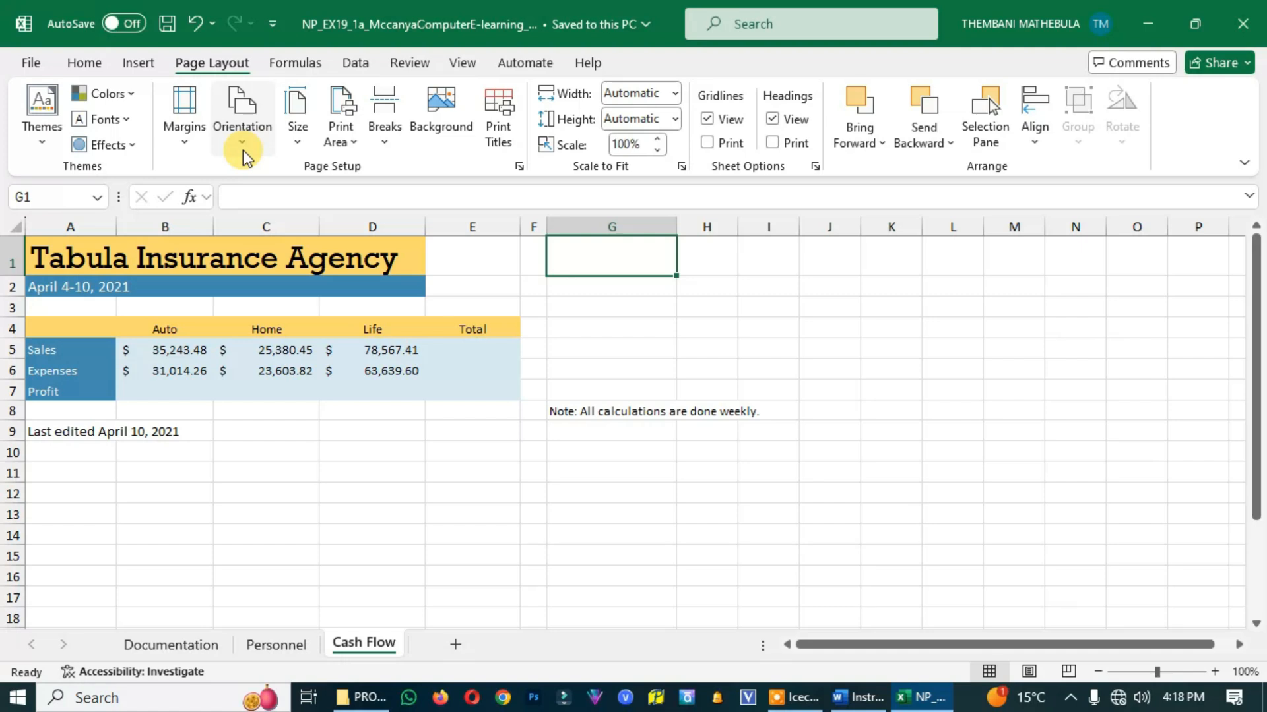
pyautogui.click(245, 153)
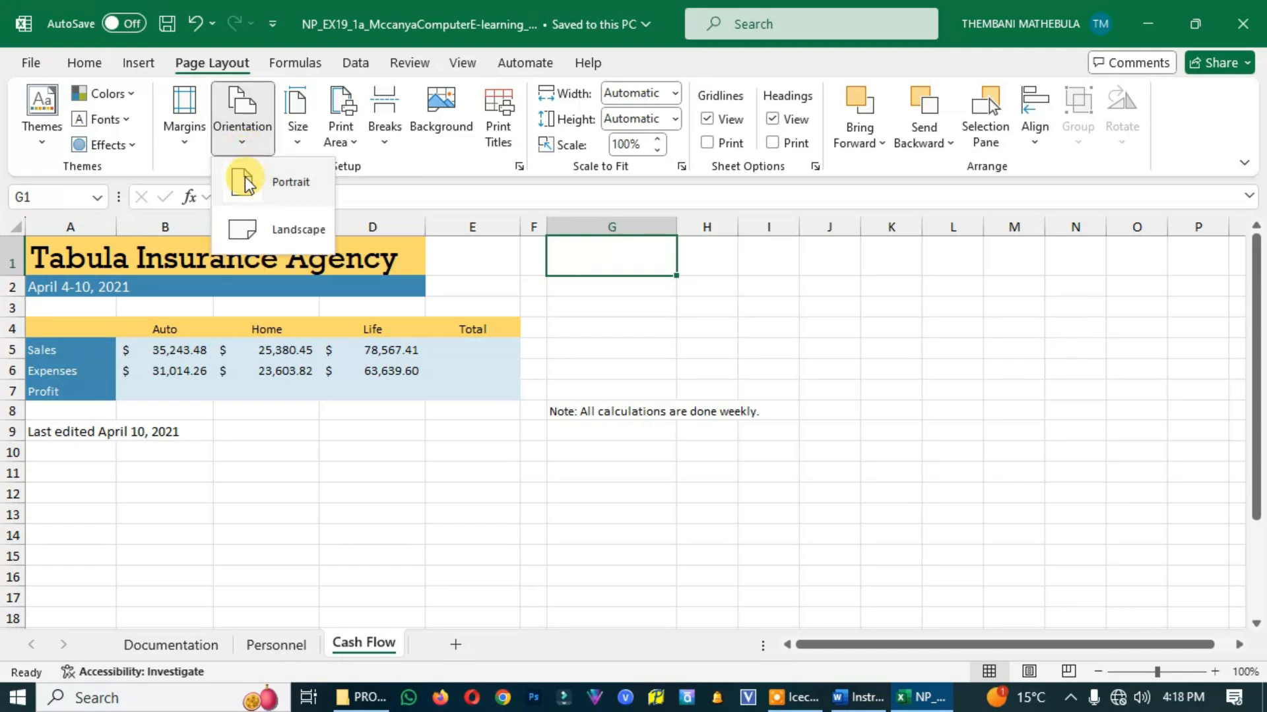
pyautogui.click(283, 234)
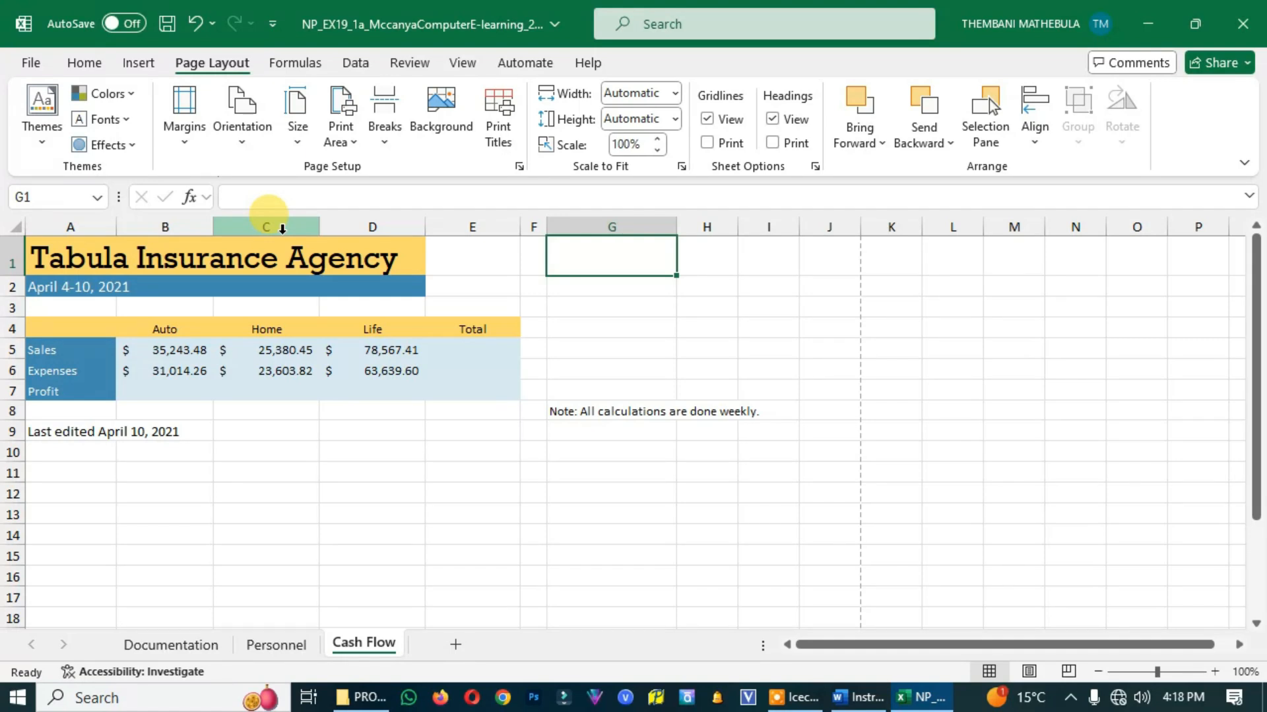
# Read project step 13 in the Word instructions for the new content of cell A2
pyautogui.hotkey('alt', 'Tab')
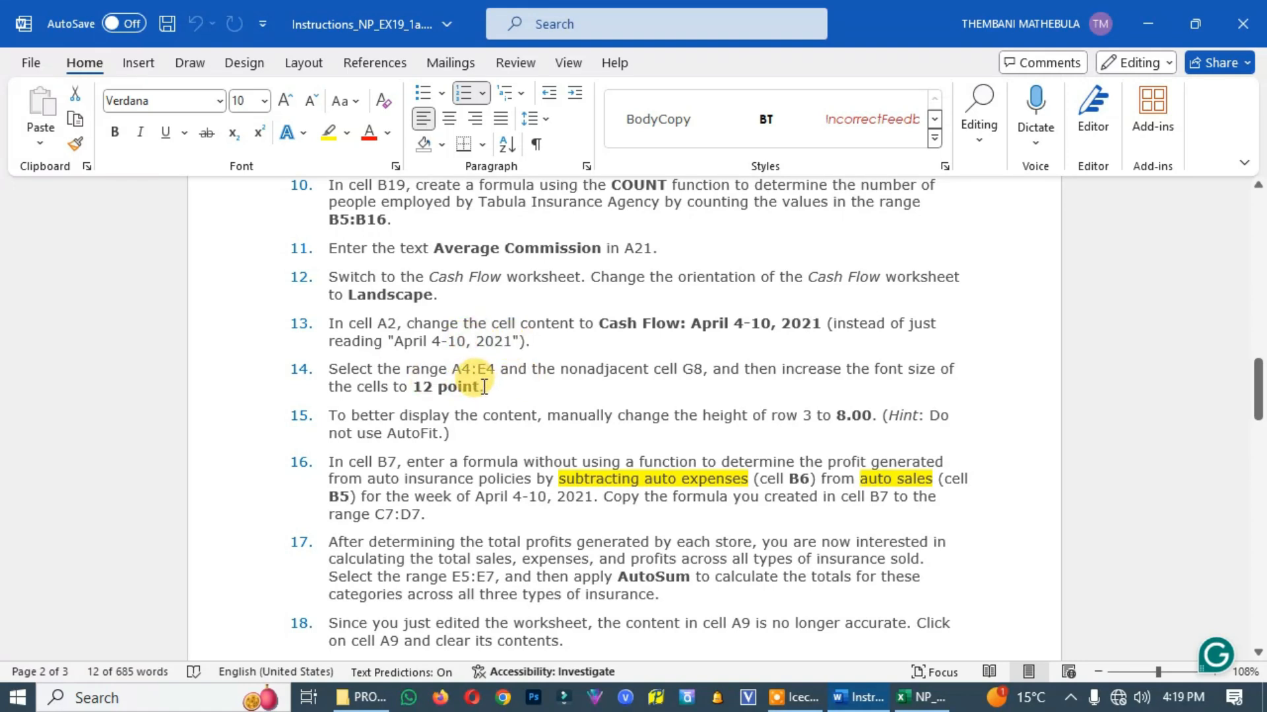
pyautogui.moveTo(734, 322); pyautogui.dragTo(769, 323)
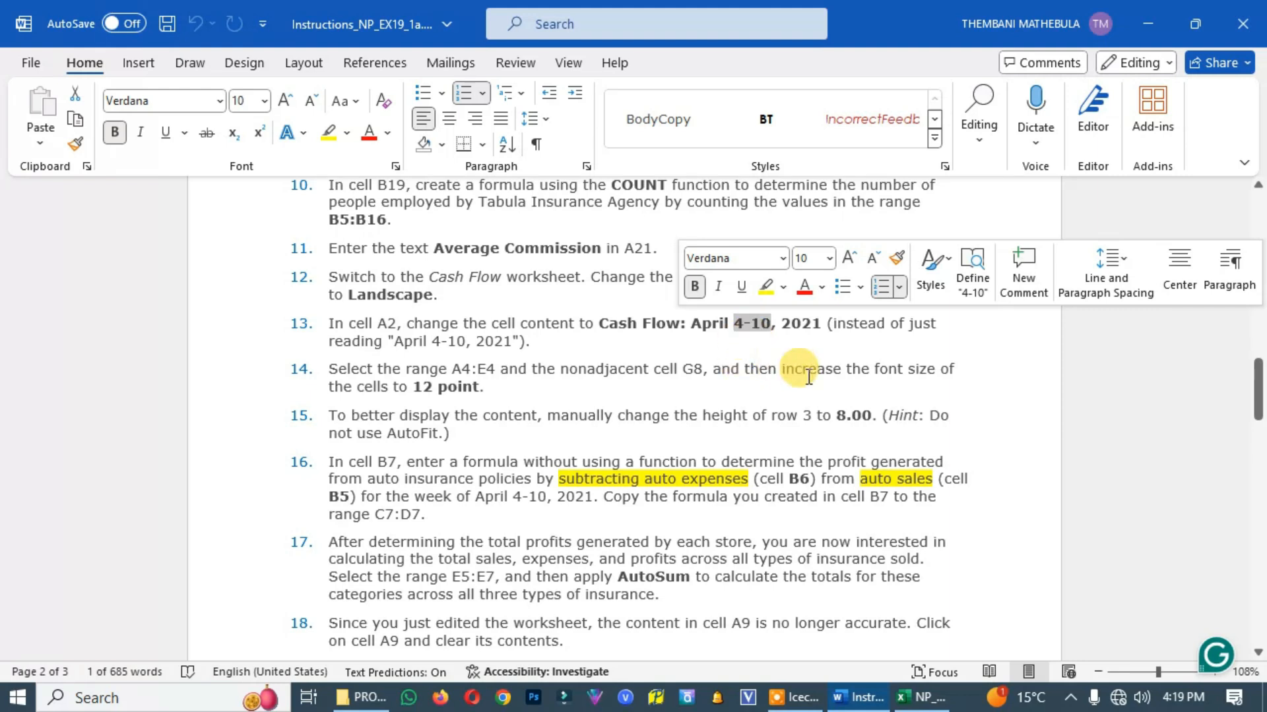
pyautogui.click(637, 339)
pyautogui.moveTo(598, 323); pyautogui.dragTo(686, 323)
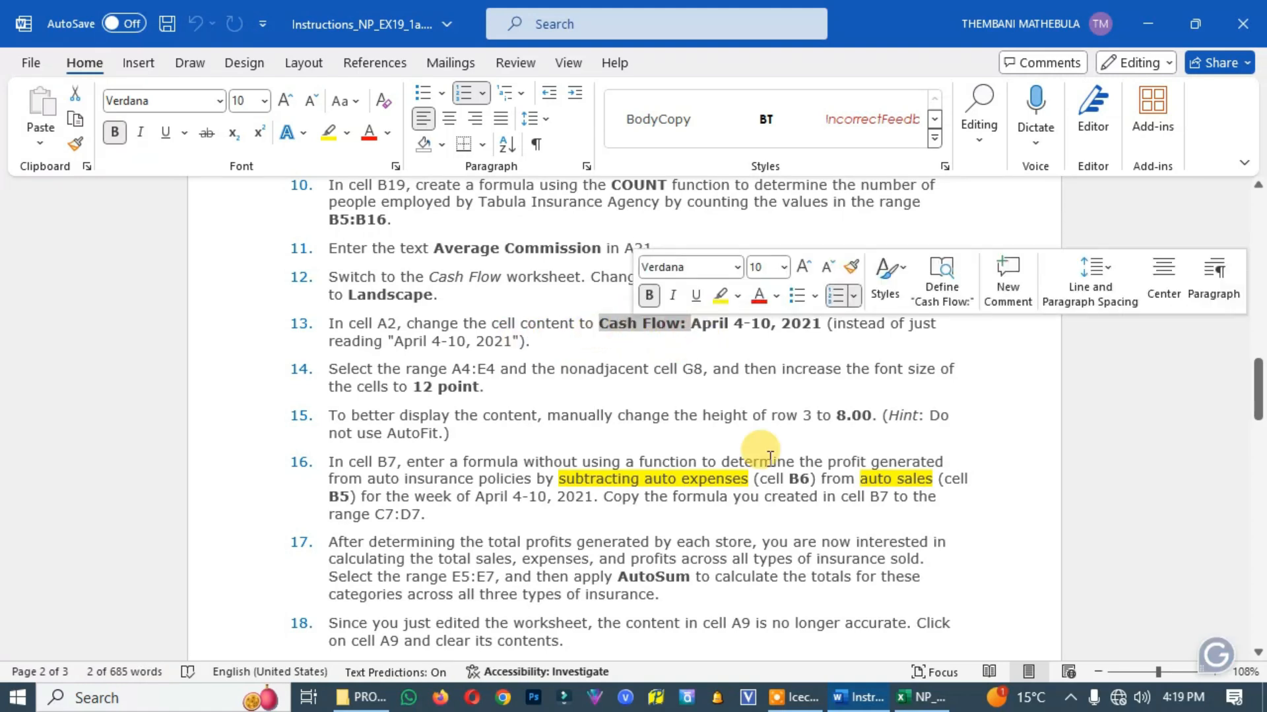
# Change A2 on the Excel Cash Flow worksheet to Cash Flow: April 4-10, 2021, checking the Word instructions
pyautogui.click(910, 700)
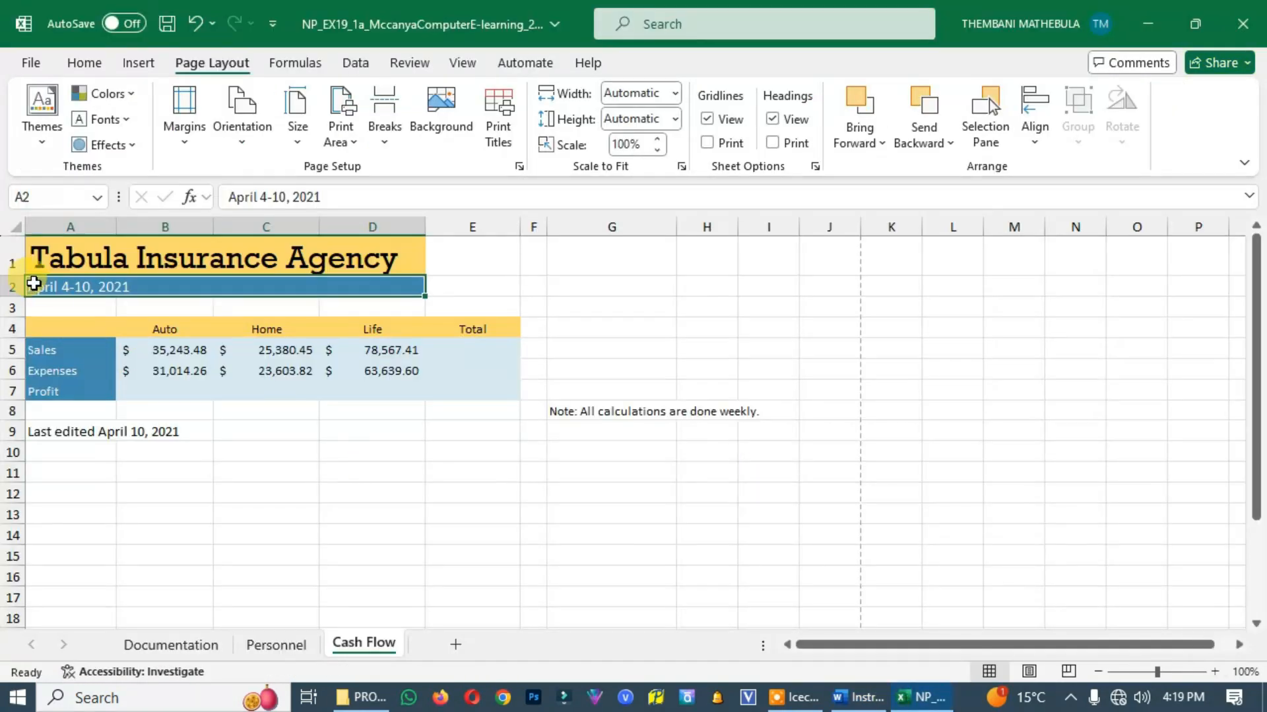
pyautogui.doubleClick(31, 286)
pyautogui.click(31, 289)
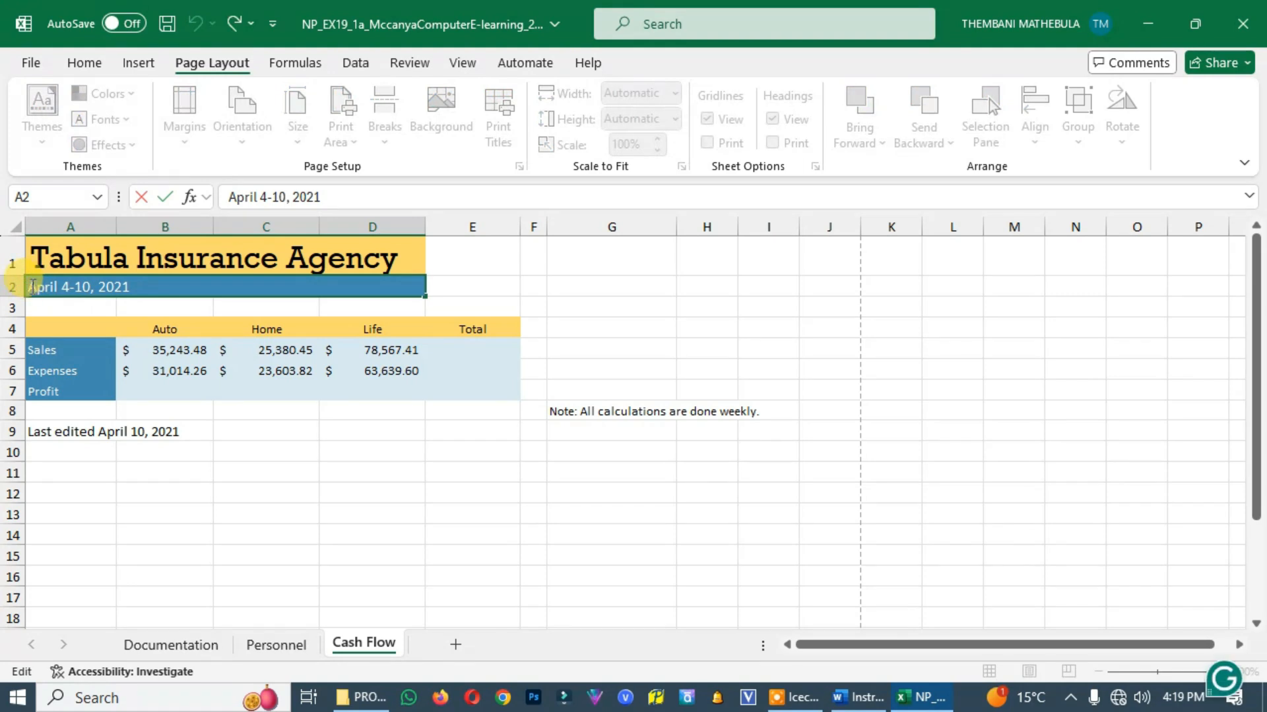
pyautogui.write('Cash F')
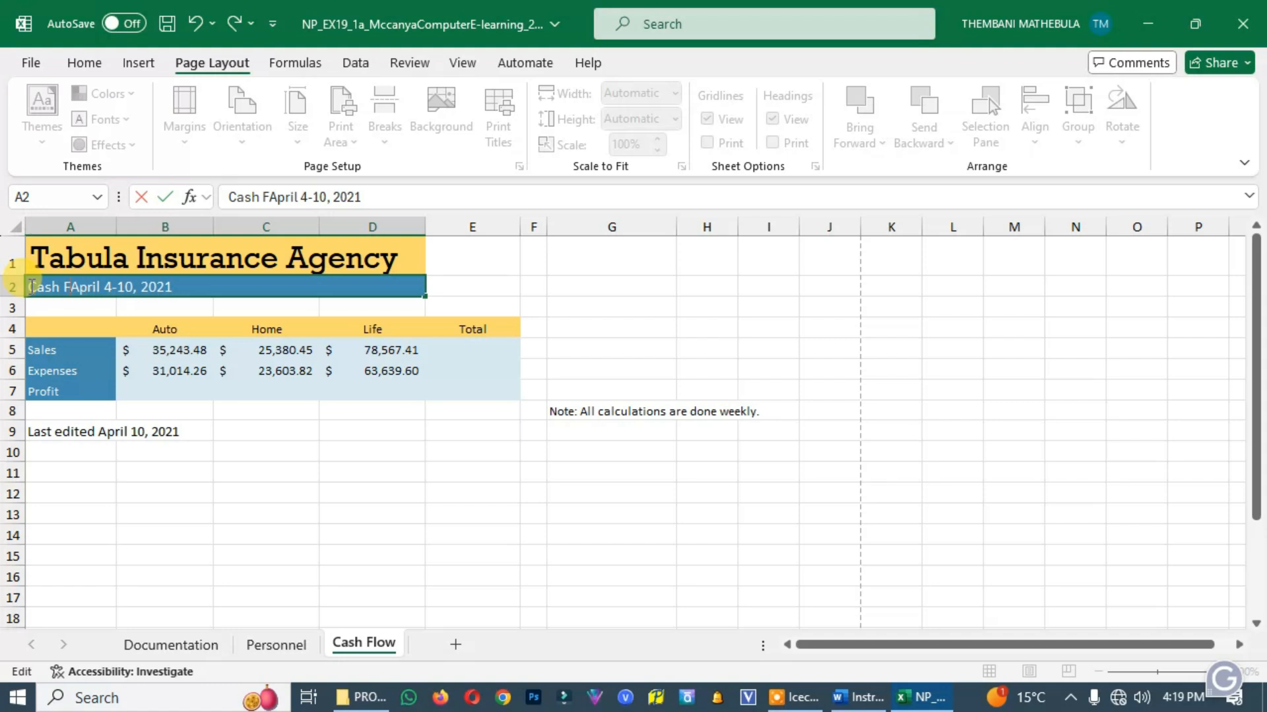
pyautogui.write('low:')
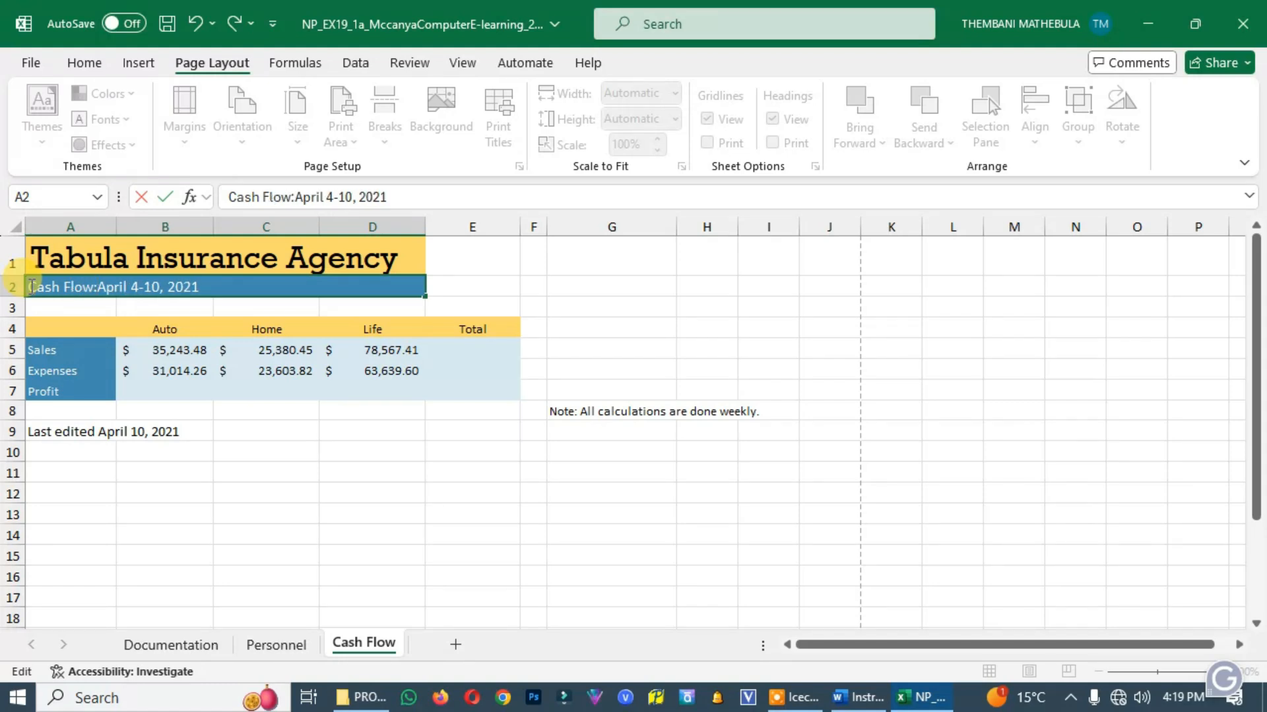
pyautogui.hotkey('alt', 'Tab')
pyautogui.scroll(-3, 348, 363)
pyautogui.scroll(-1, 348, 363)
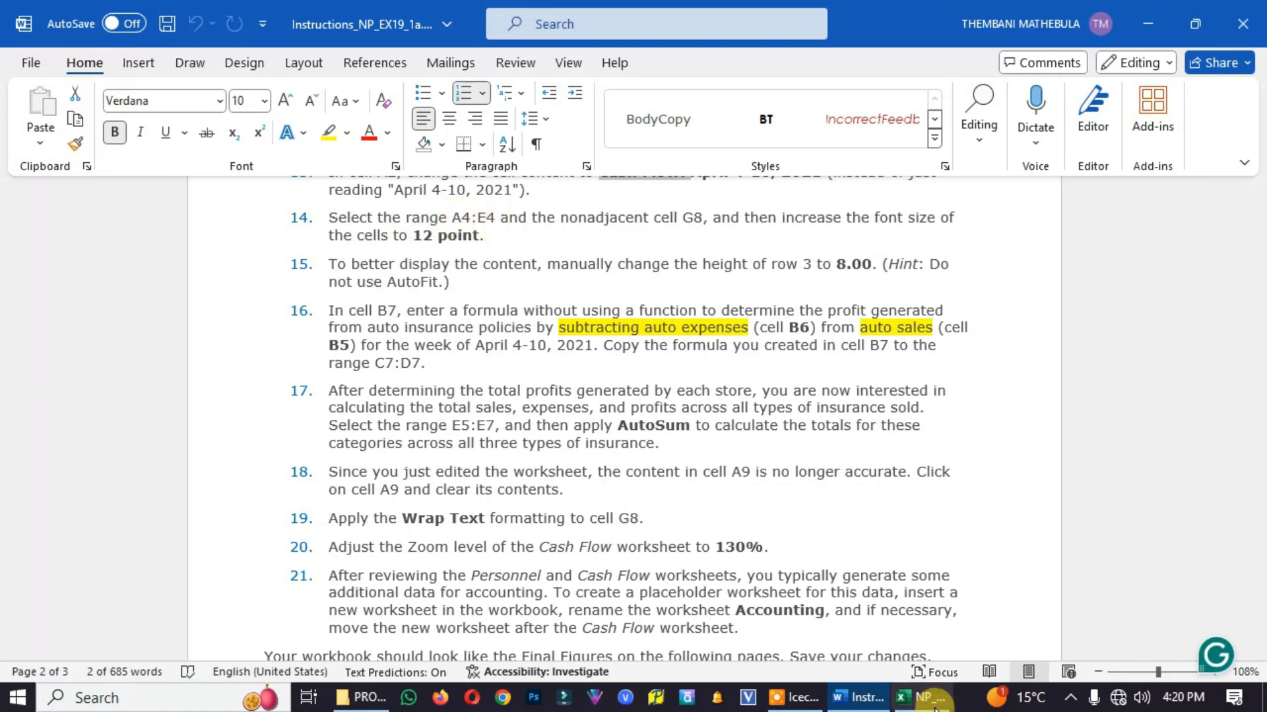
pyautogui.hotkey('alt', 'Tab')
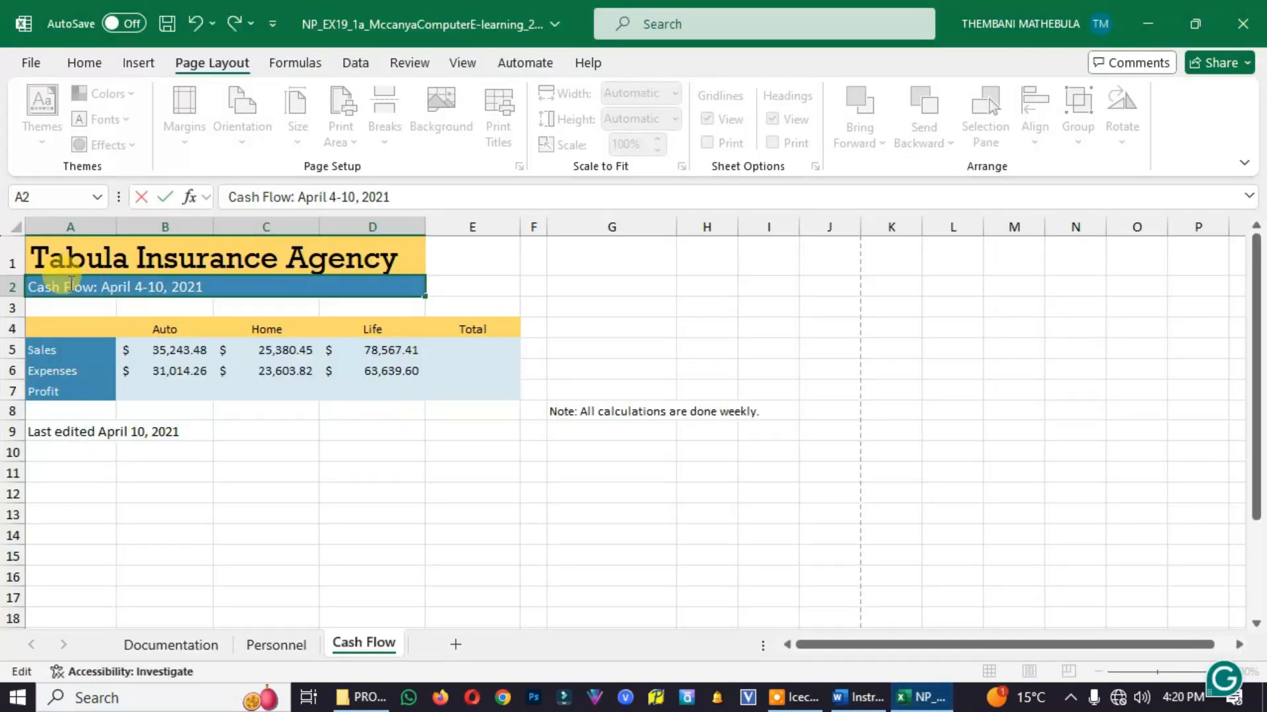
pyautogui.click(111, 465)
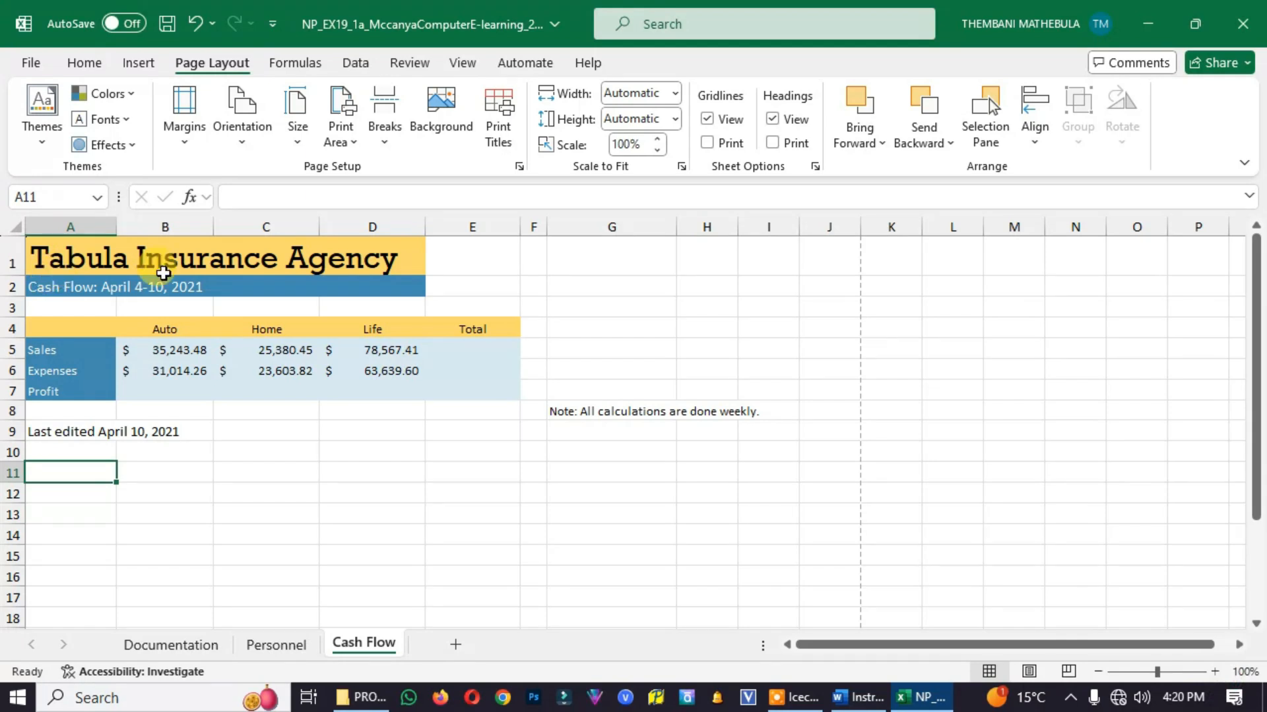
# Set the font size of A4:E4 and nonadjacent cell G8 to 12 in Excel, checking project step 14 in Word
pyautogui.click(38, 328)
pyautogui.moveTo(33, 329); pyautogui.dragTo(457, 335)
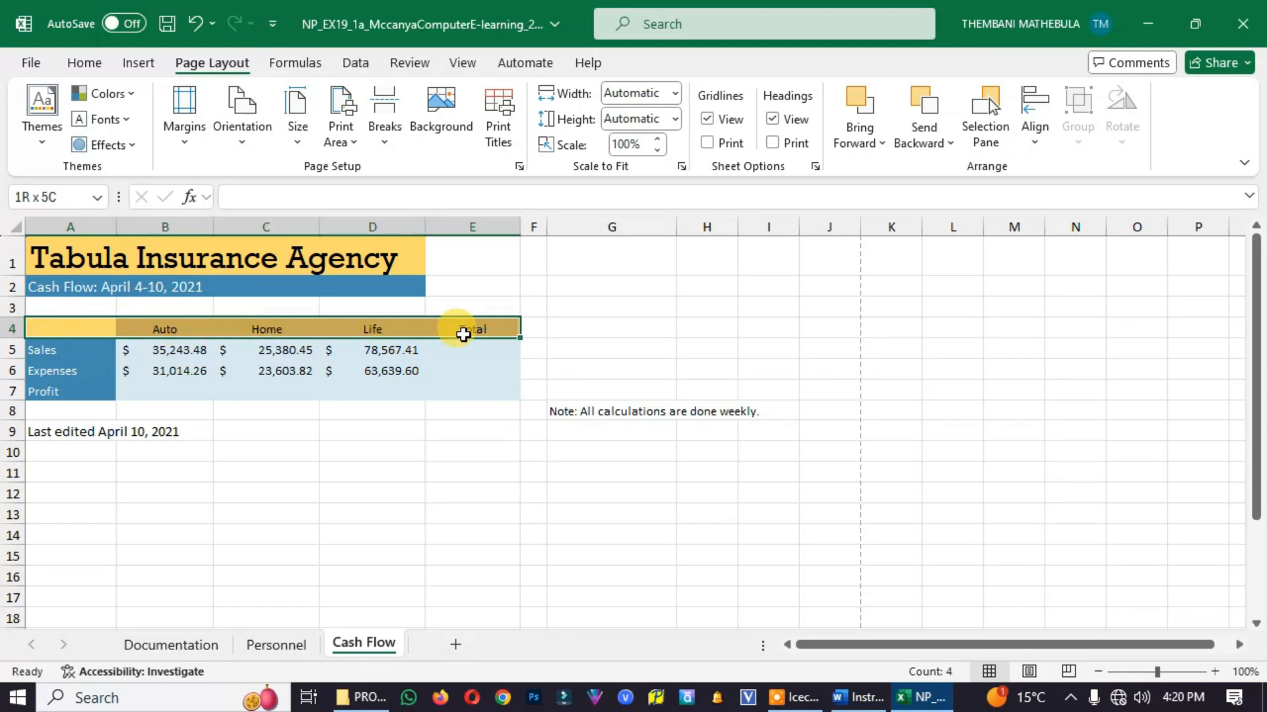
pyautogui.click(858, 698)
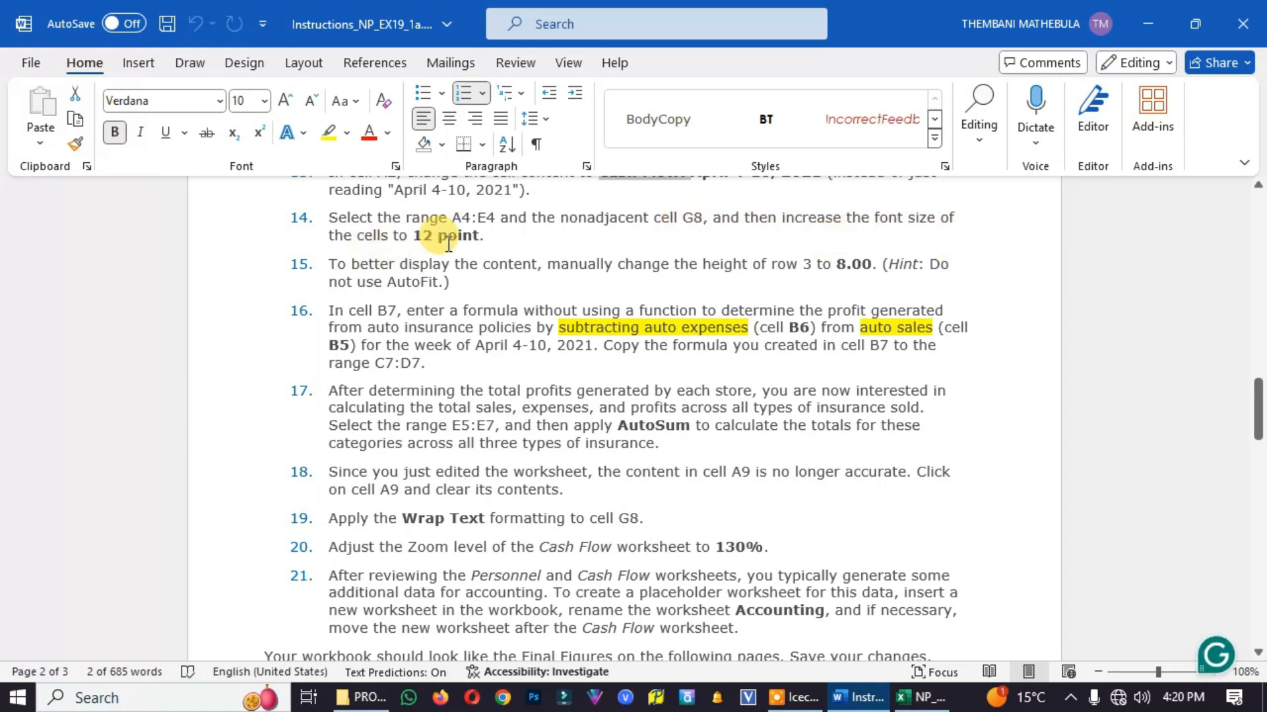
pyautogui.click(922, 697)
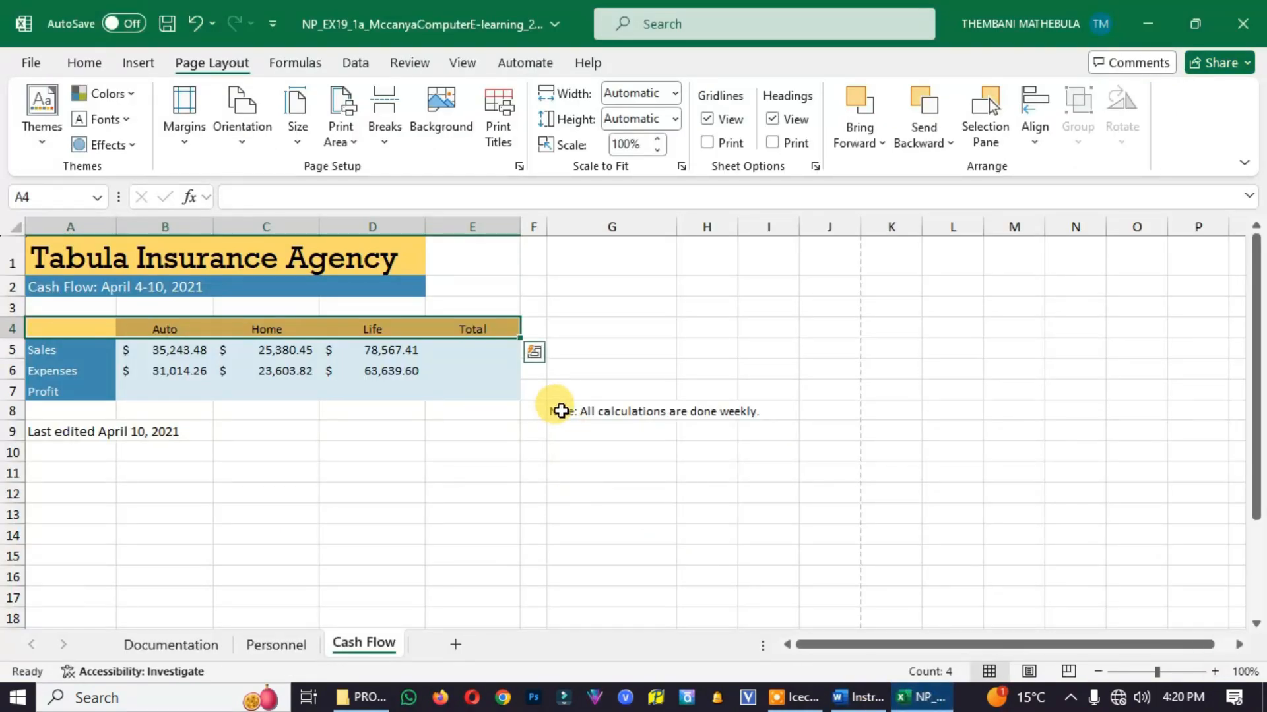
pyautogui.click(561, 411)
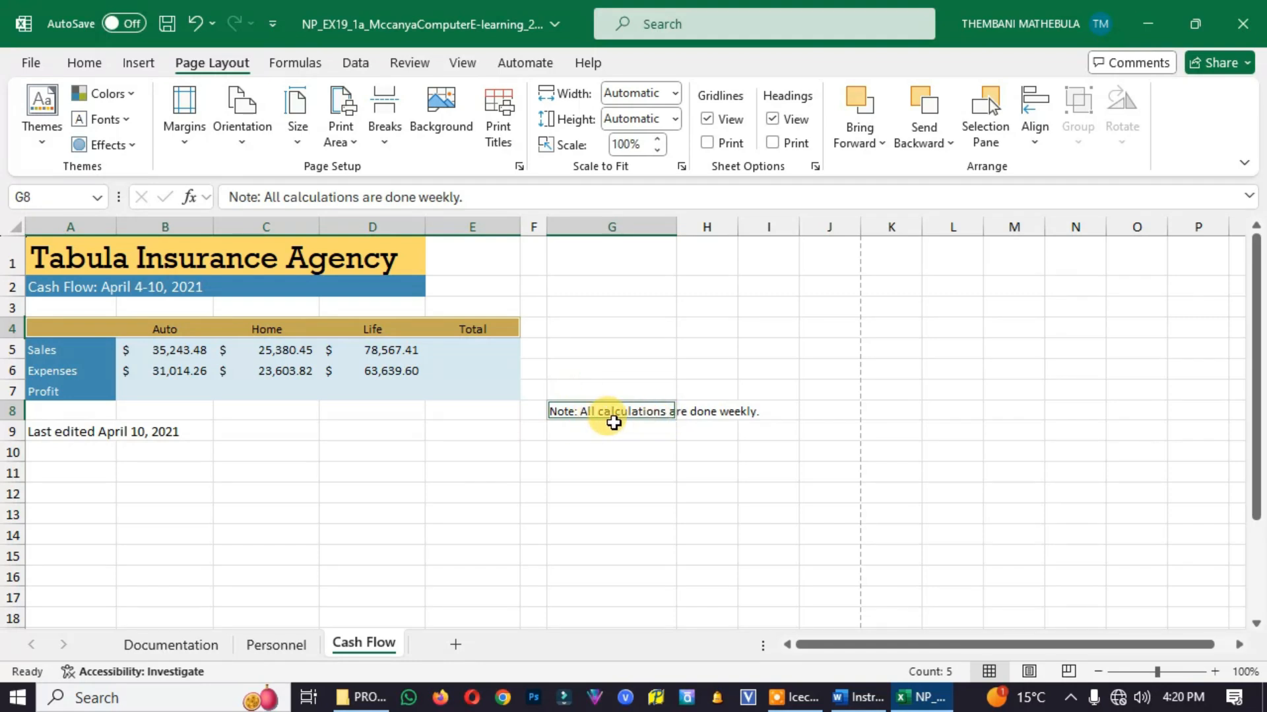
pyautogui.click(86, 59)
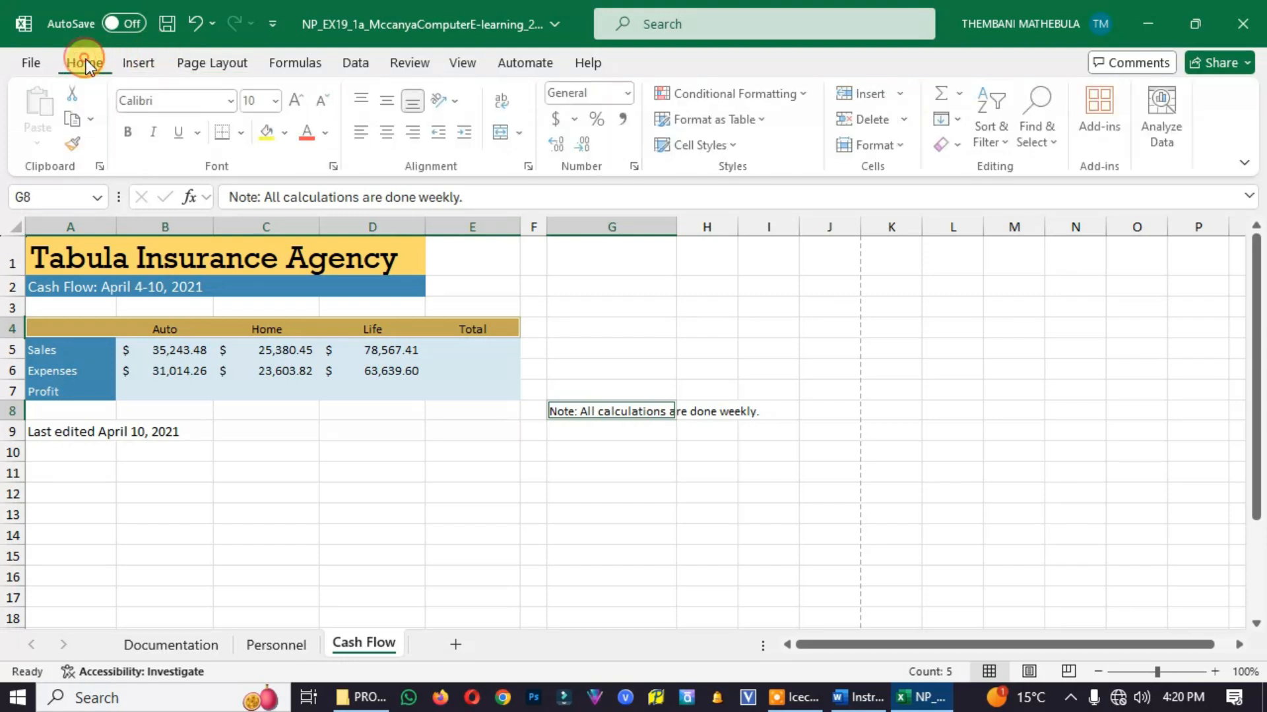
pyautogui.click(278, 102)
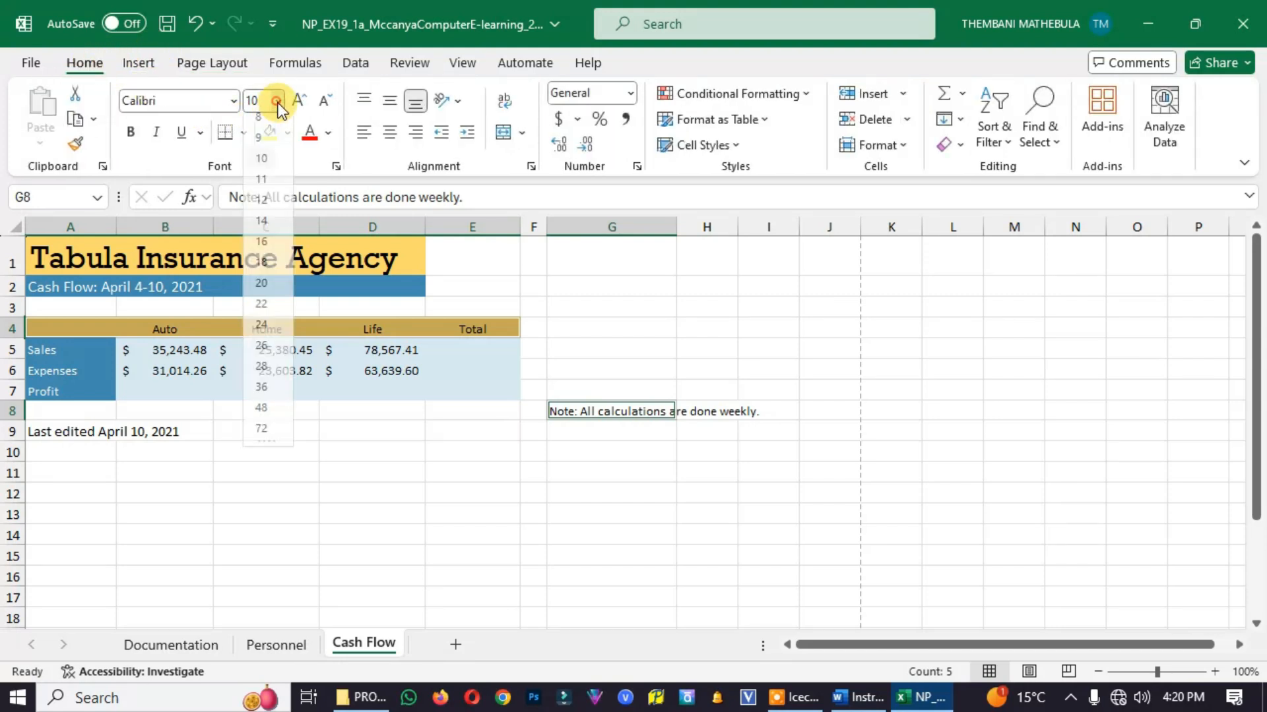
pyautogui.click(262, 210)
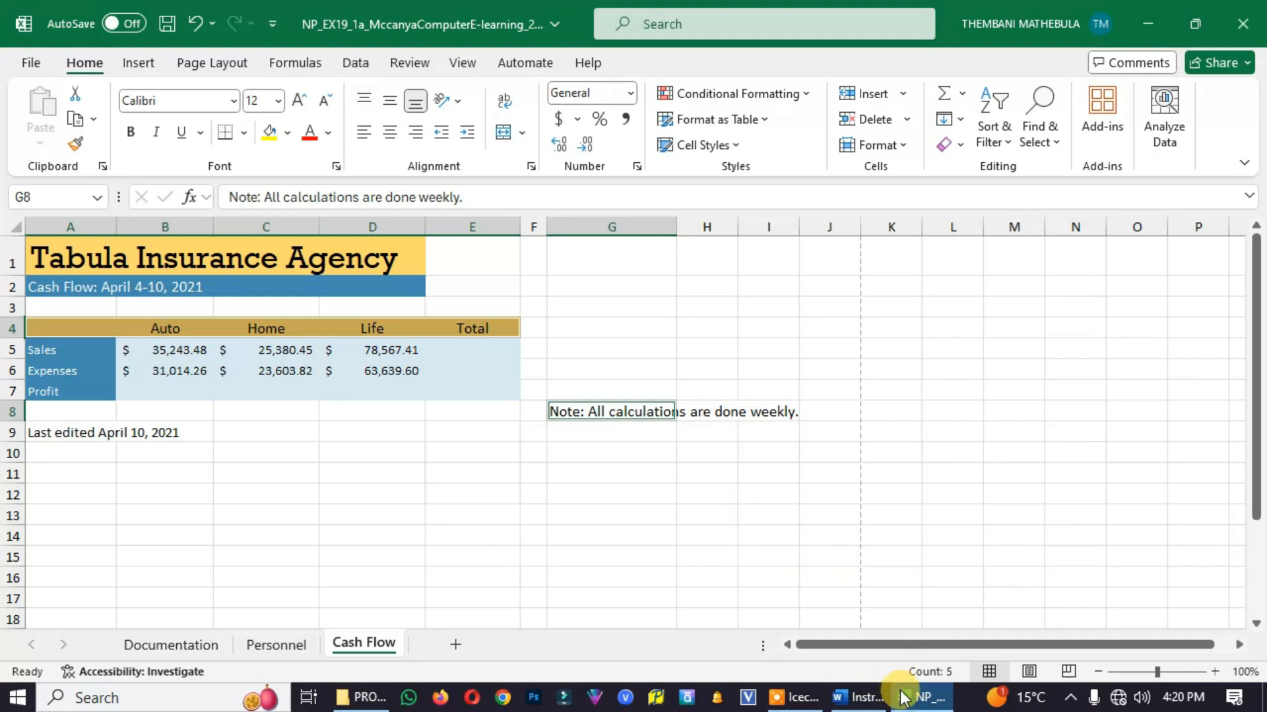
# Read project step 15 in the Word instructions and set row 3's height to 8 on the Excel Cash Flow worksheet
pyautogui.click(858, 697)
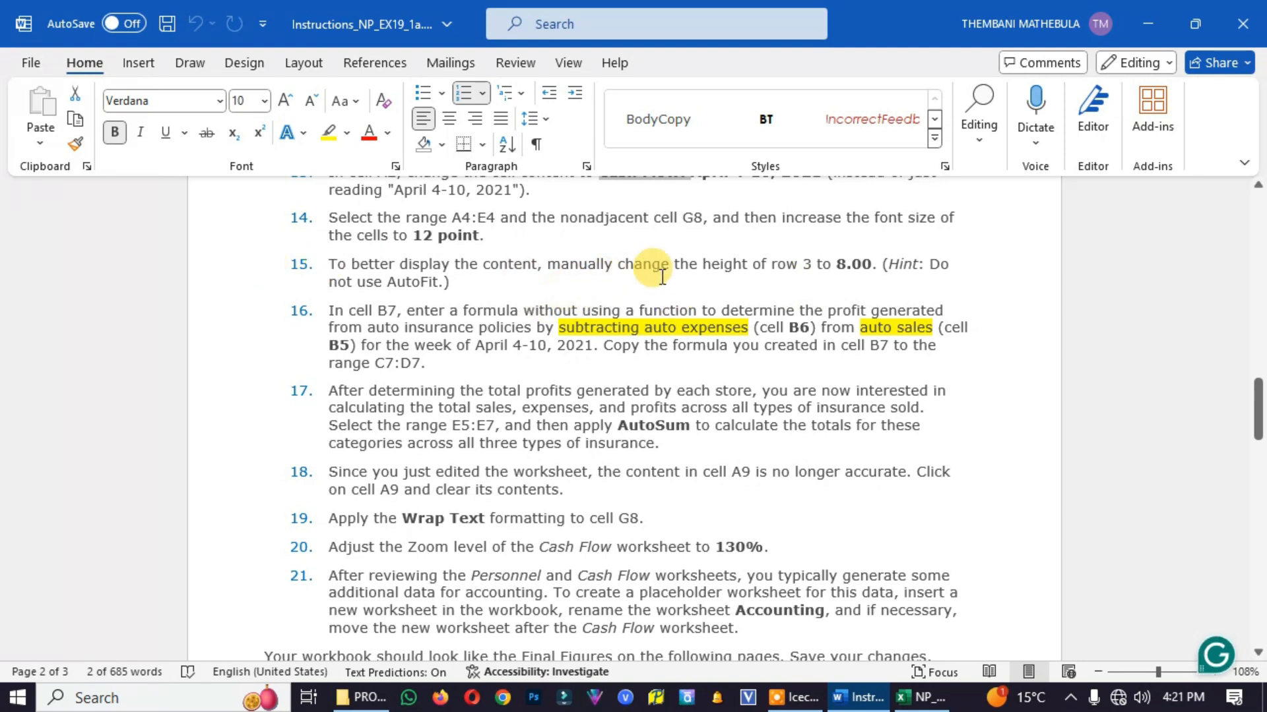
pyautogui.hotkey('alt', 'Tab')
pyautogui.moveTo(17, 316); pyautogui.dragTo(14, 323)
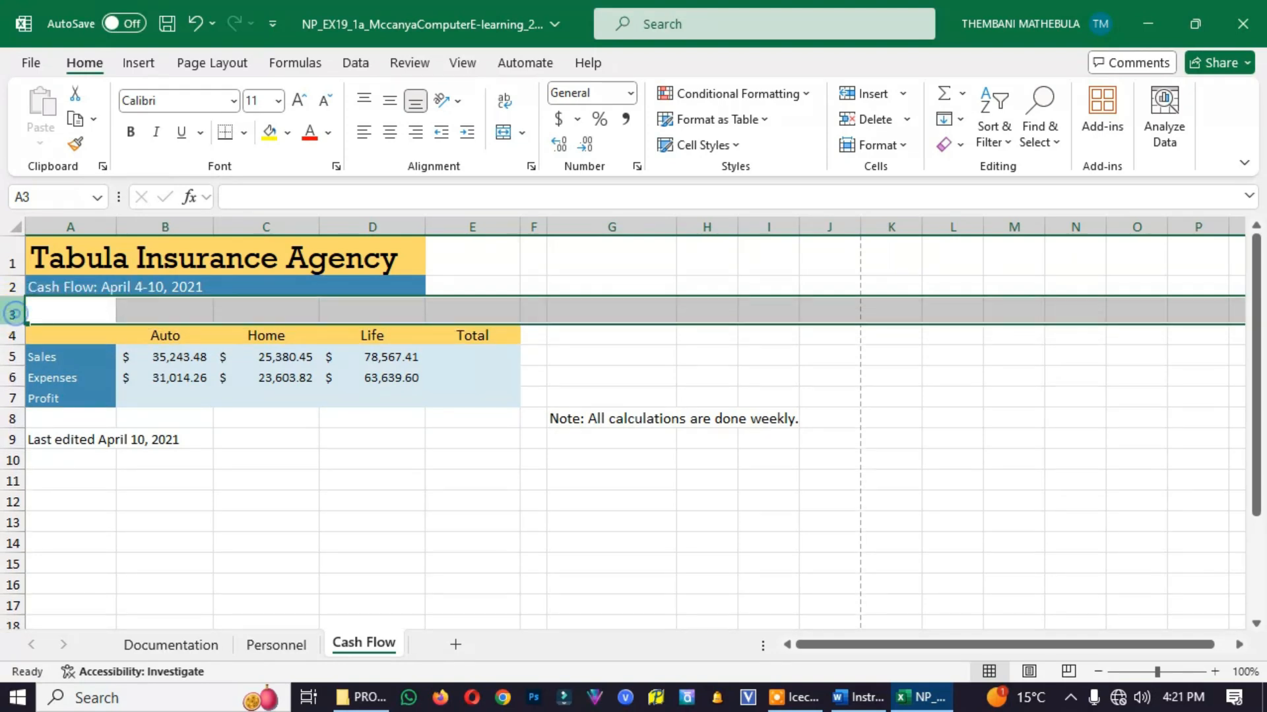
pyautogui.rightClick(13, 314)
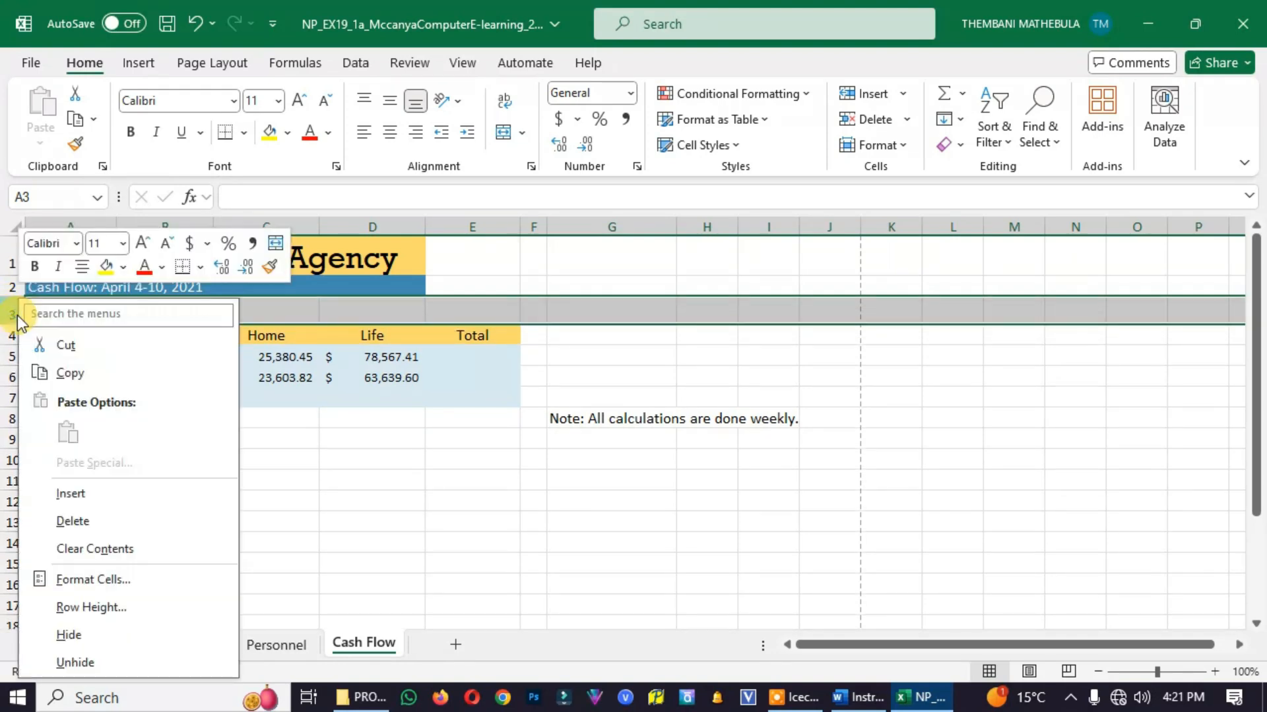
pyautogui.click(90, 608)
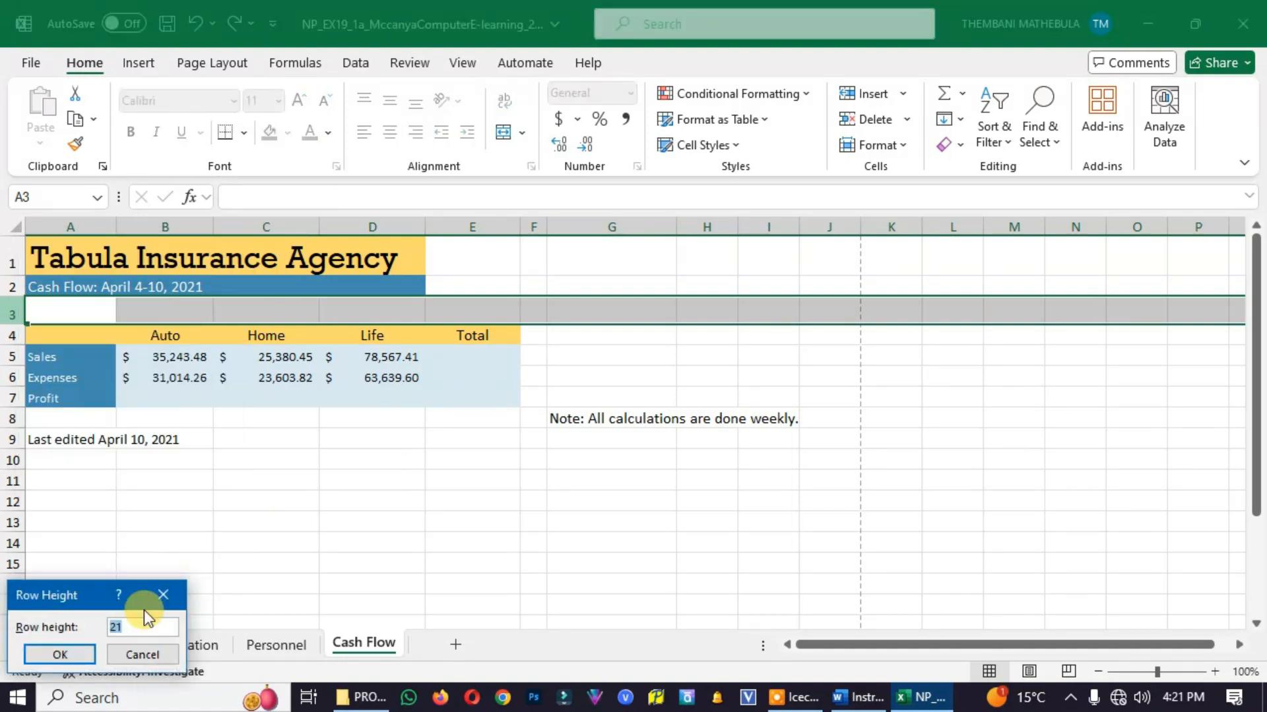
pyautogui.moveTo(74, 602); pyautogui.dragTo(773, 378)
pyautogui.write('8')
pyautogui.click(773, 395)
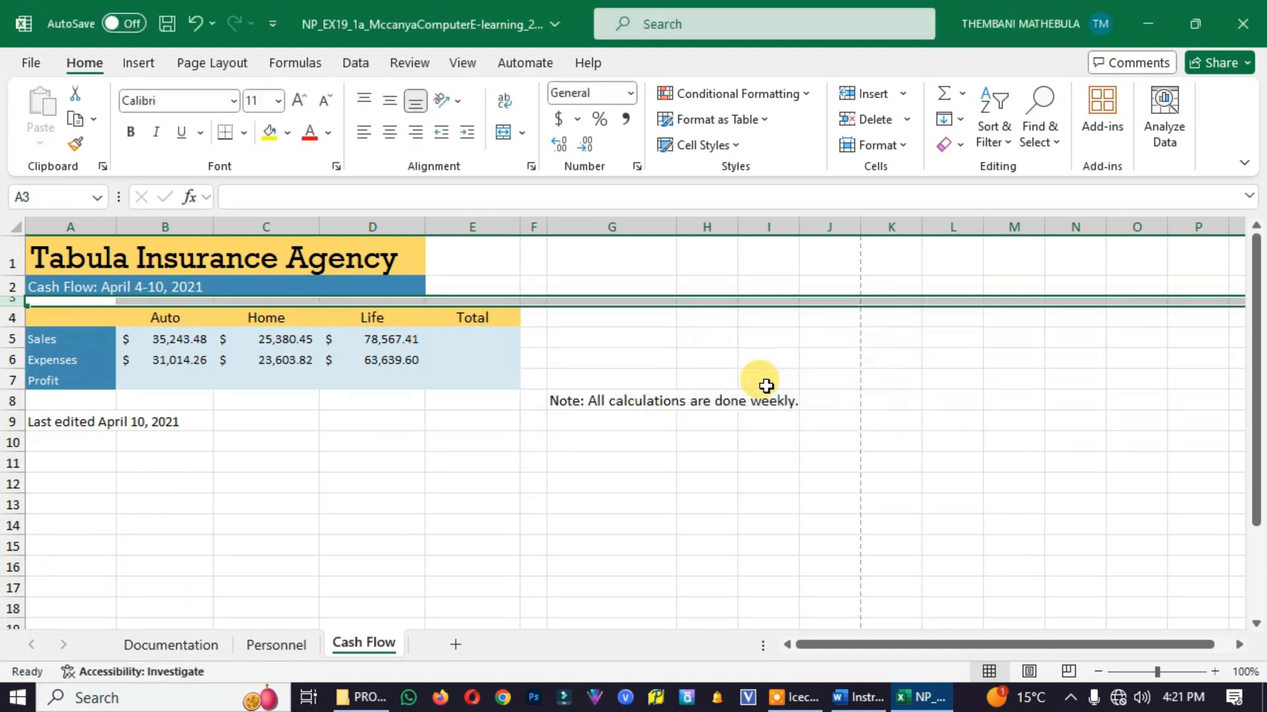
# Read project step 16 in the Word instructions and select cell B7 on the Excel Cash Flow worksheet
pyautogui.click(858, 698)
pyautogui.scroll(-1, 324, 311)
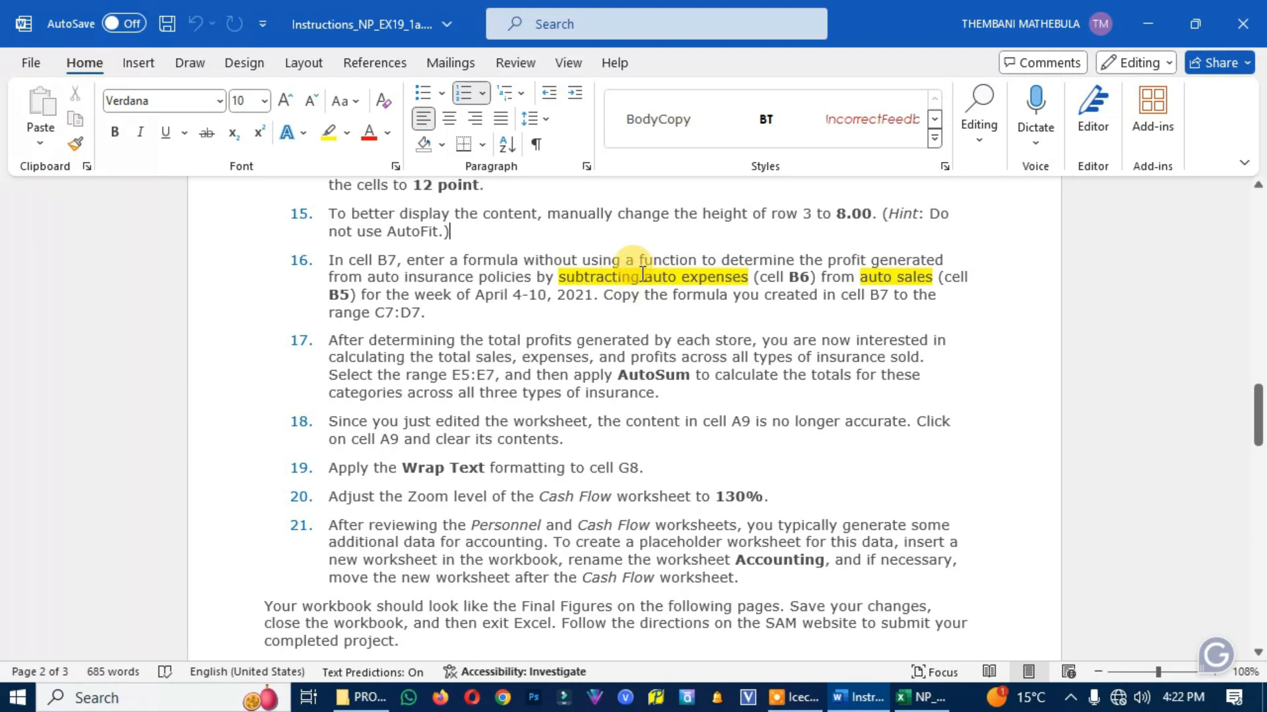
pyautogui.click(920, 698)
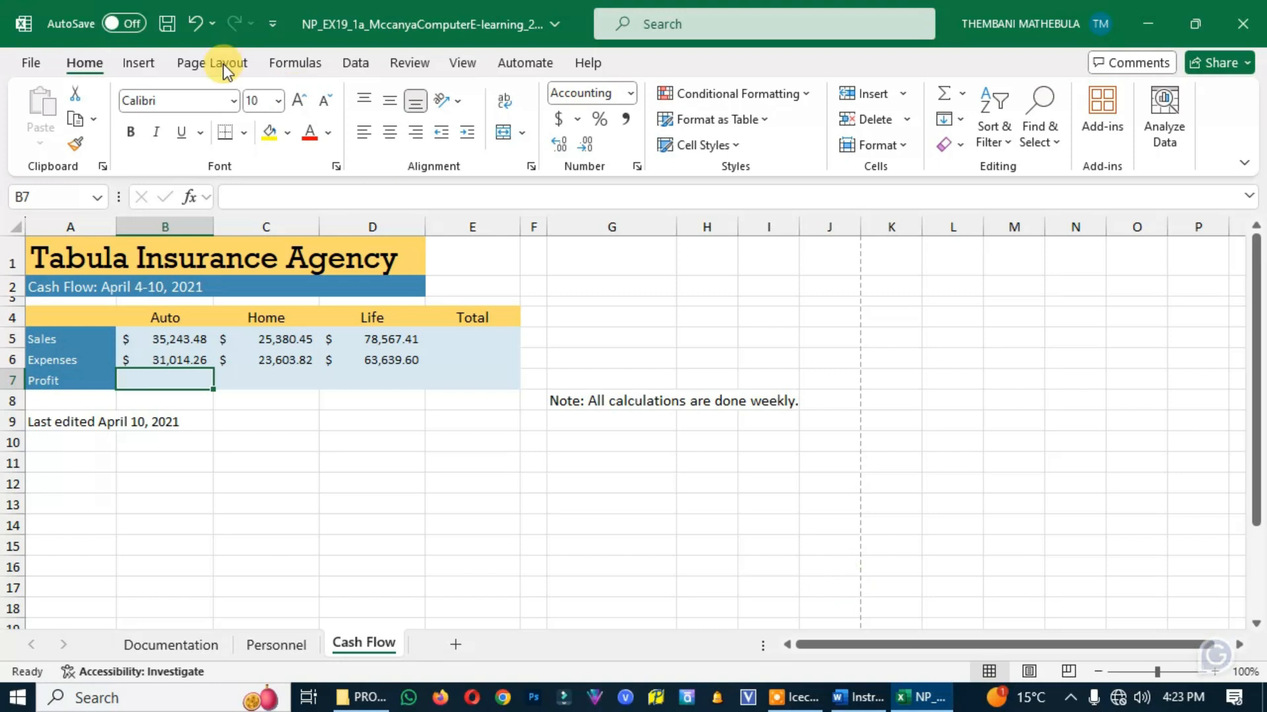
pyautogui.click(278, 65)
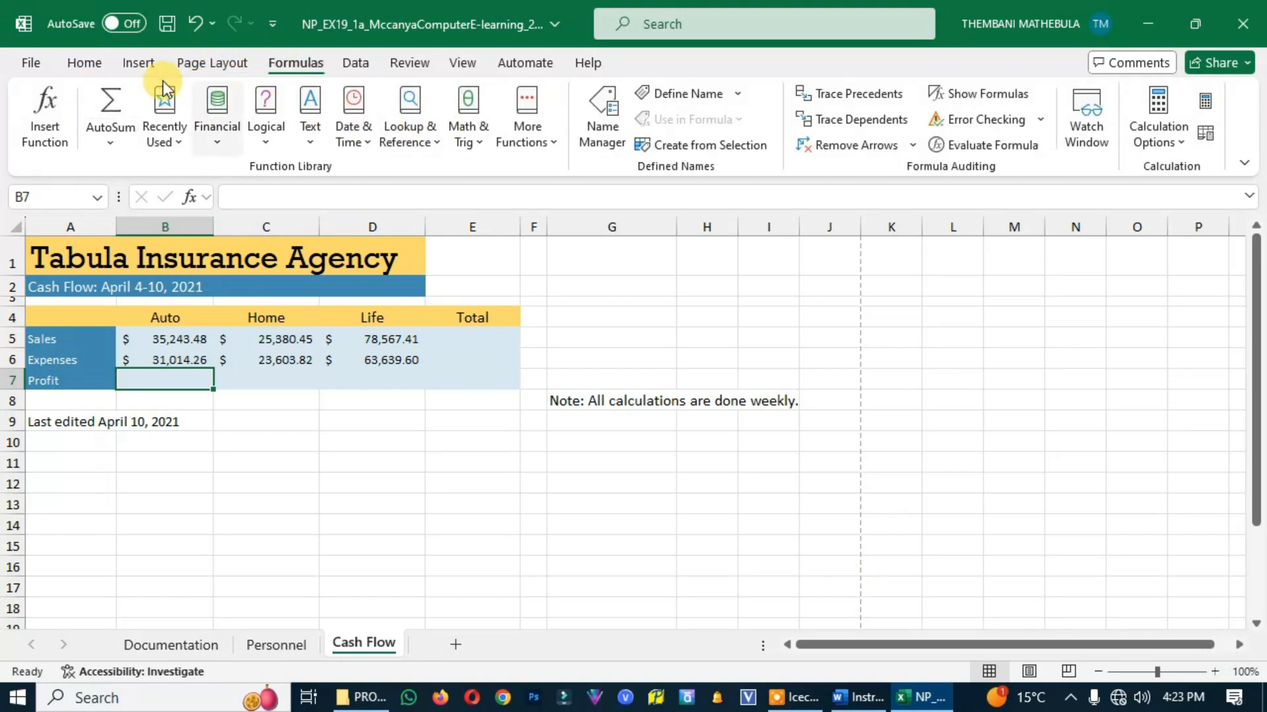
pyautogui.click(858, 697)
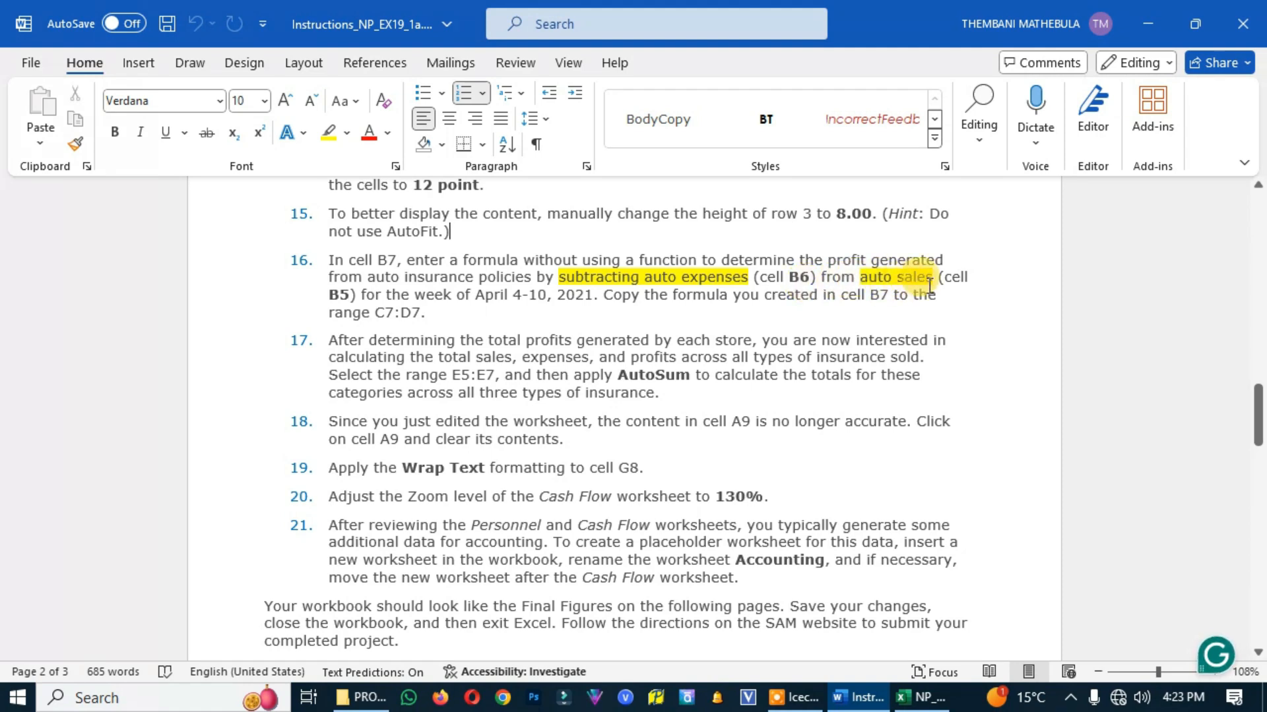
pyautogui.click(923, 698)
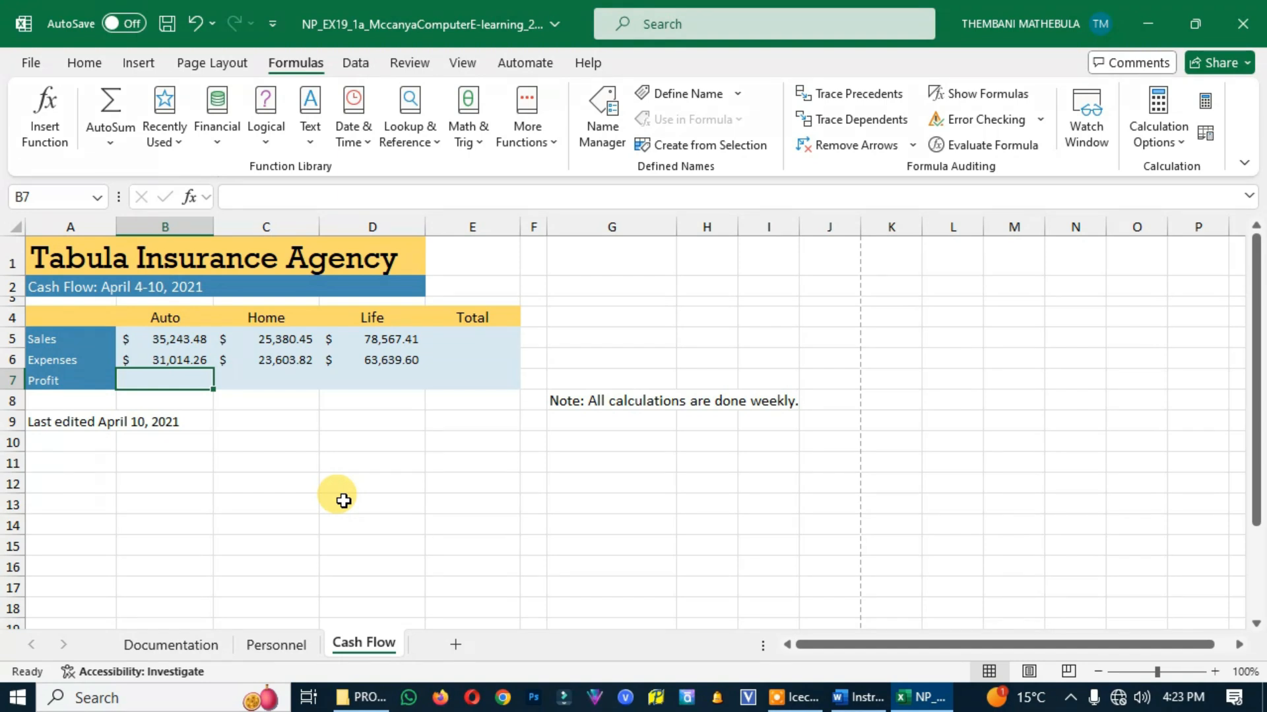
# Enter the auto profit formula =B5-B6 in cell B7 of the Excel Cash Flow worksheet, checking project step 16 in Word
pyautogui.write('+')
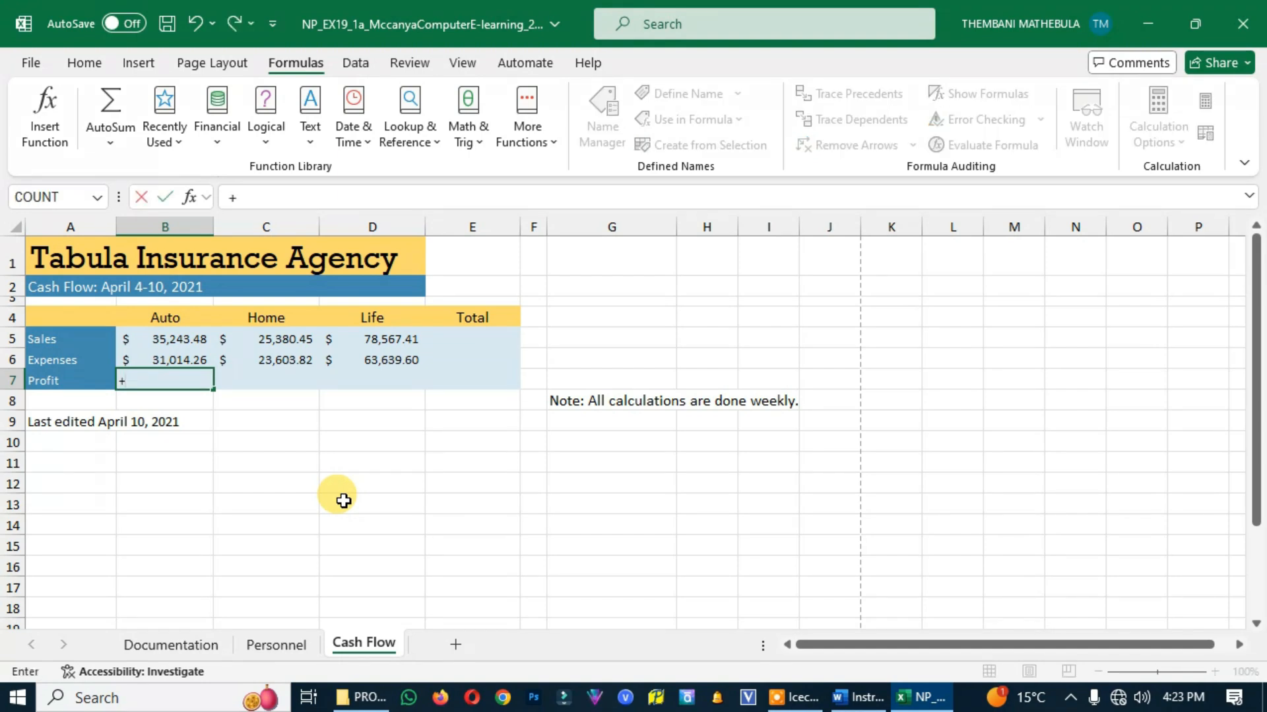
pyautogui.press('BackSpace')
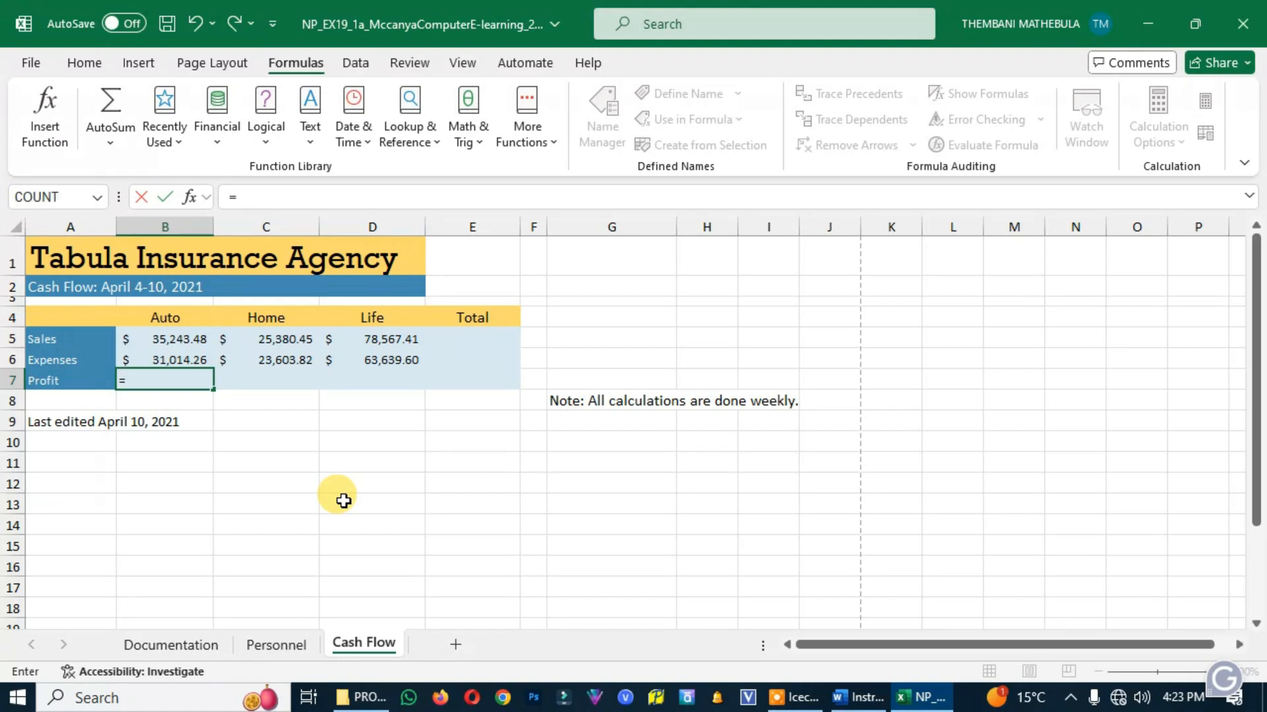
pyautogui.click(854, 700)
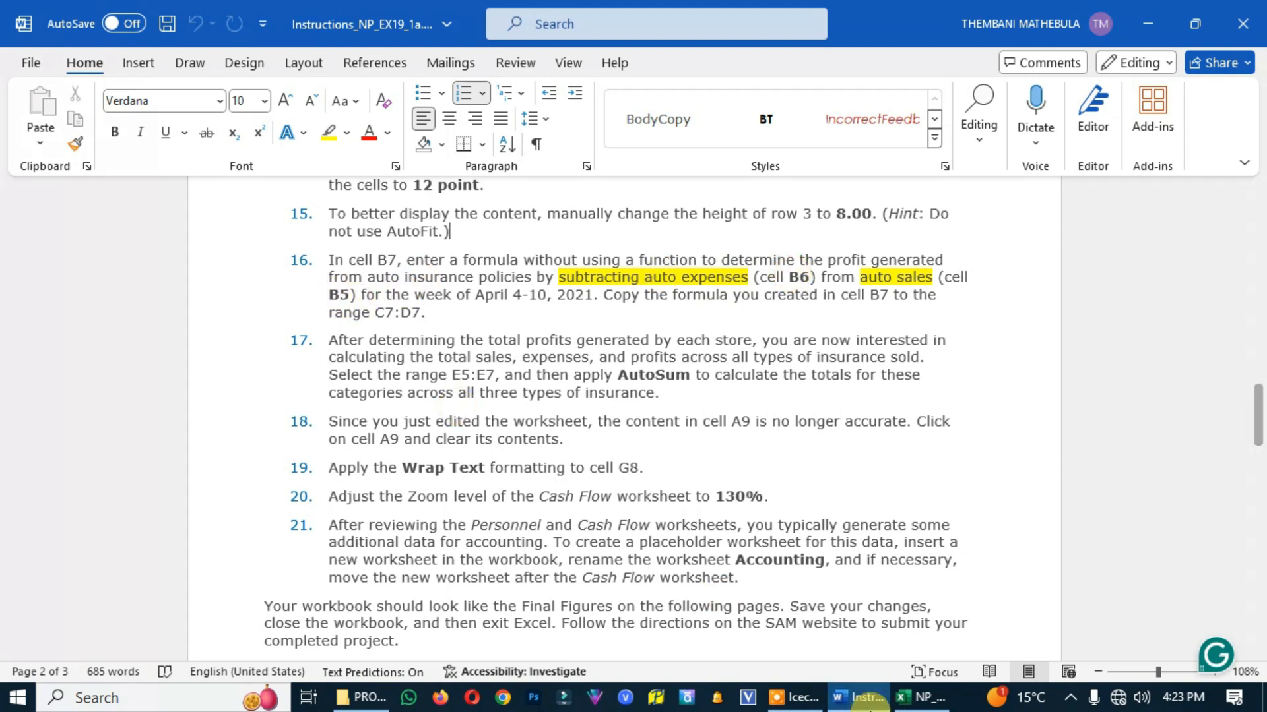
pyautogui.click(922, 698)
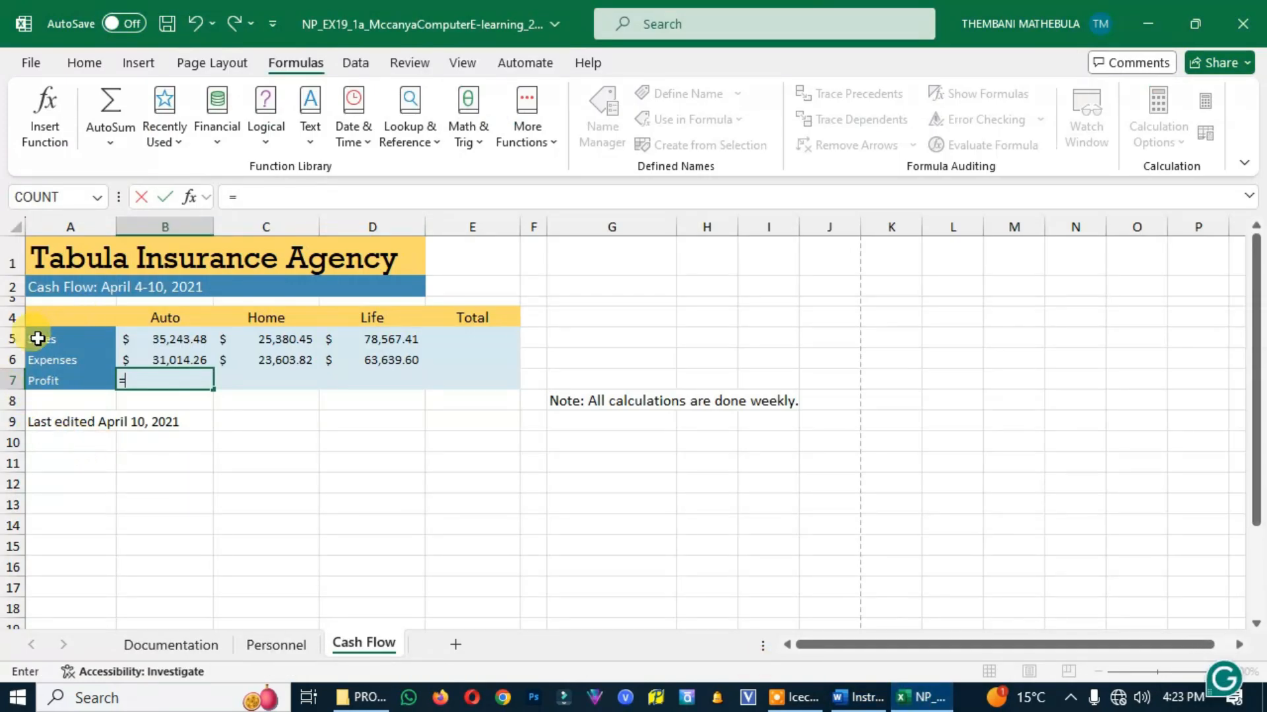
pyautogui.click(167, 339)
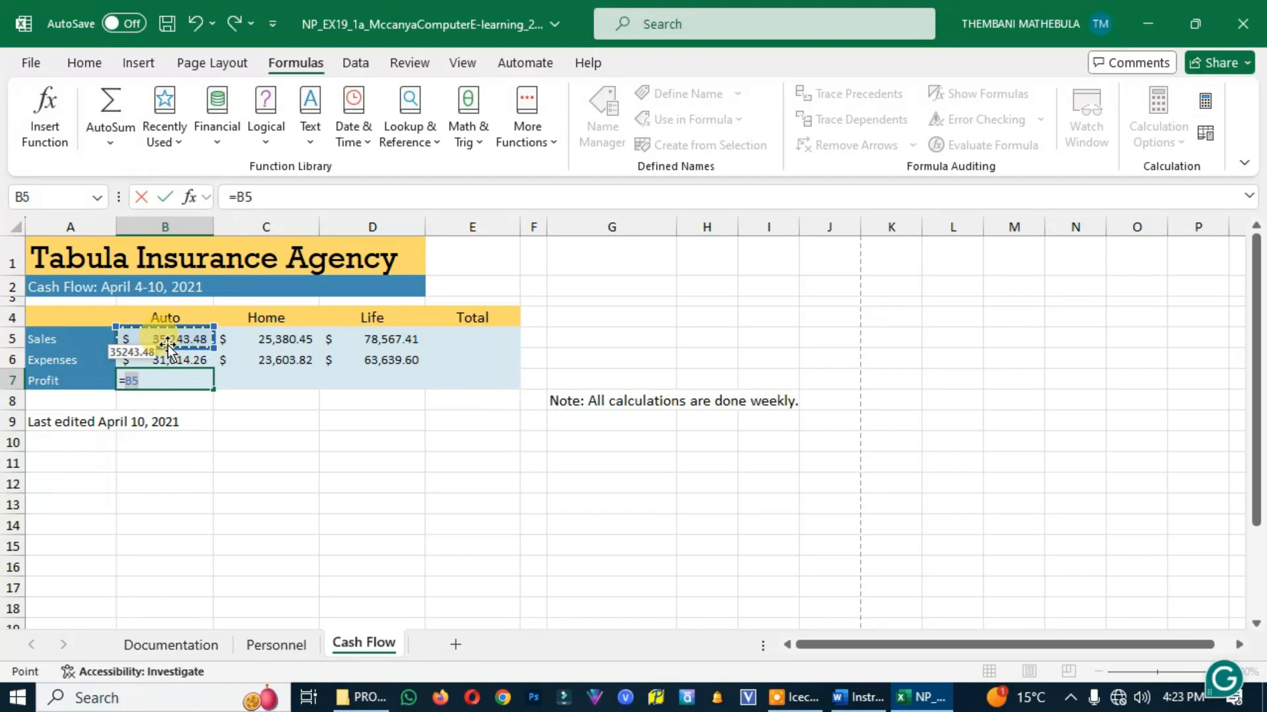
pyautogui.write('-')
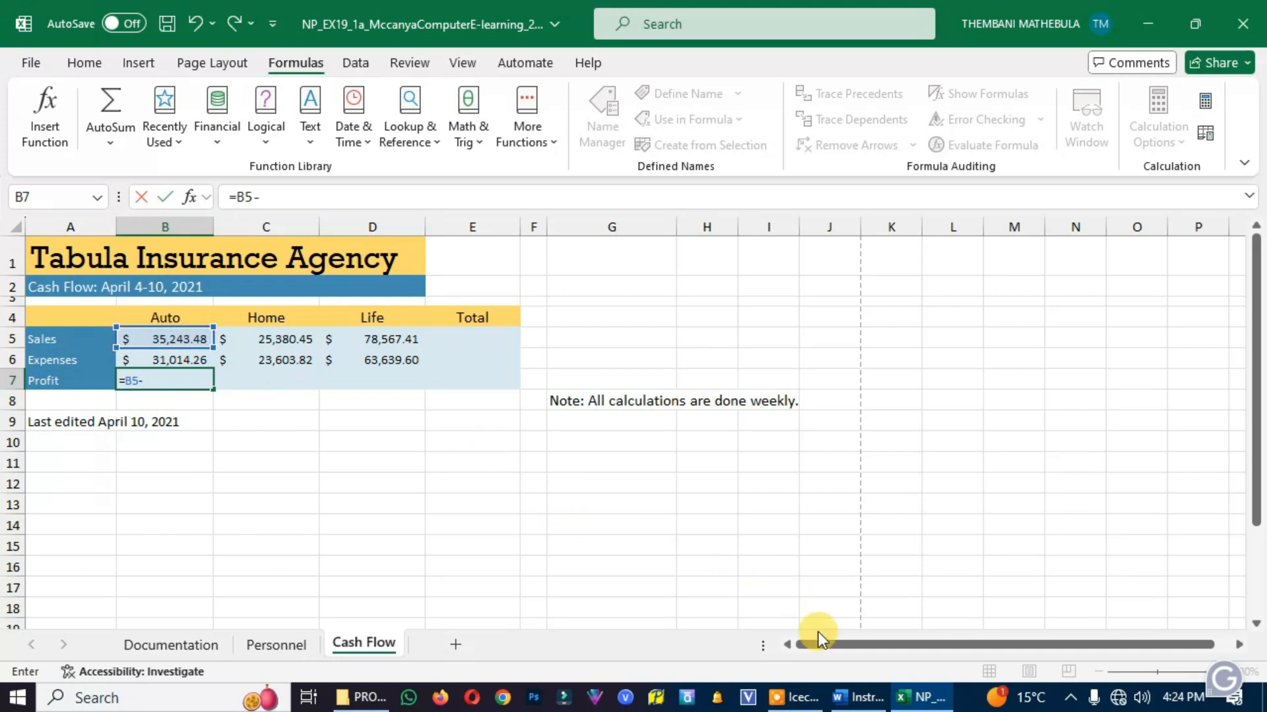
pyautogui.click(870, 697)
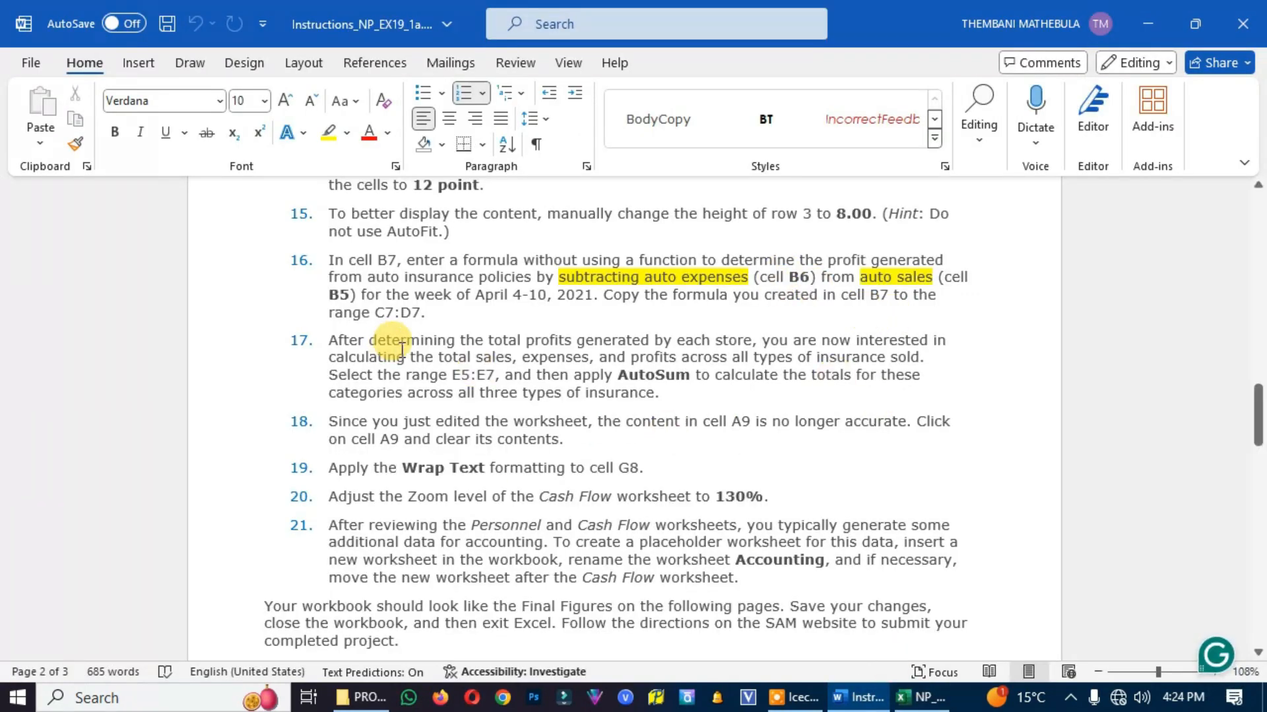
pyautogui.click(922, 698)
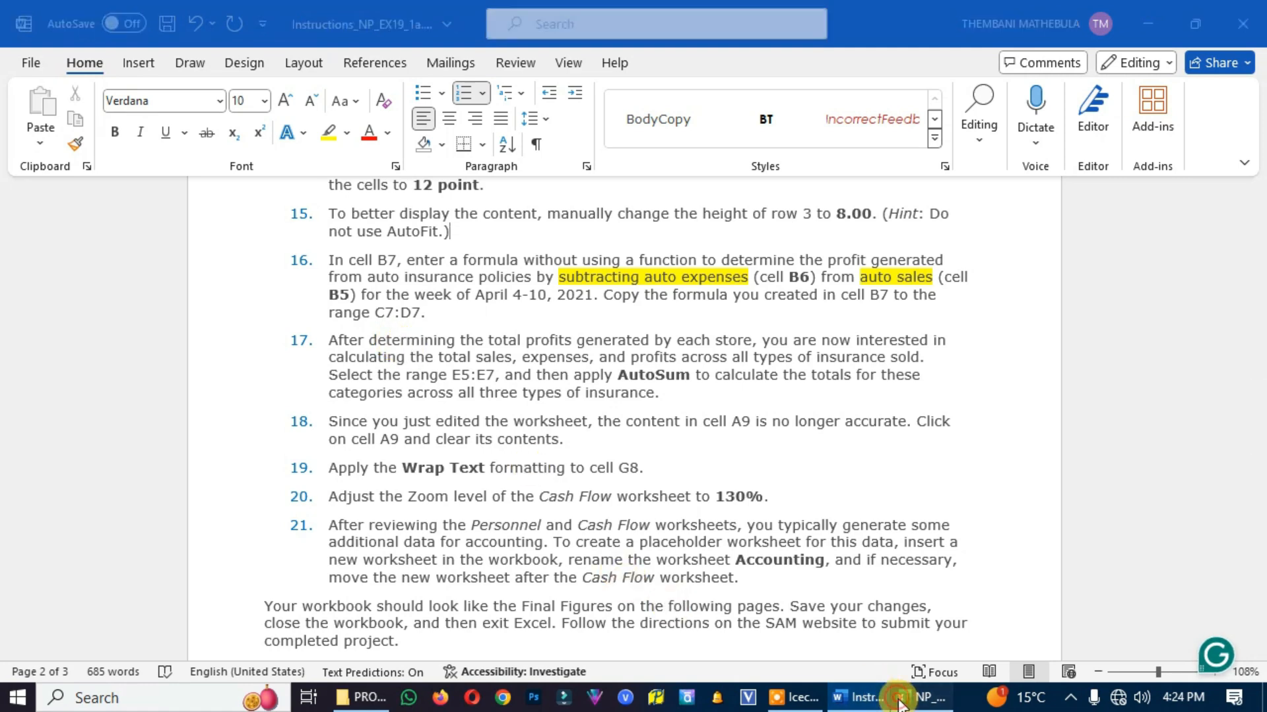
pyautogui.click(162, 360)
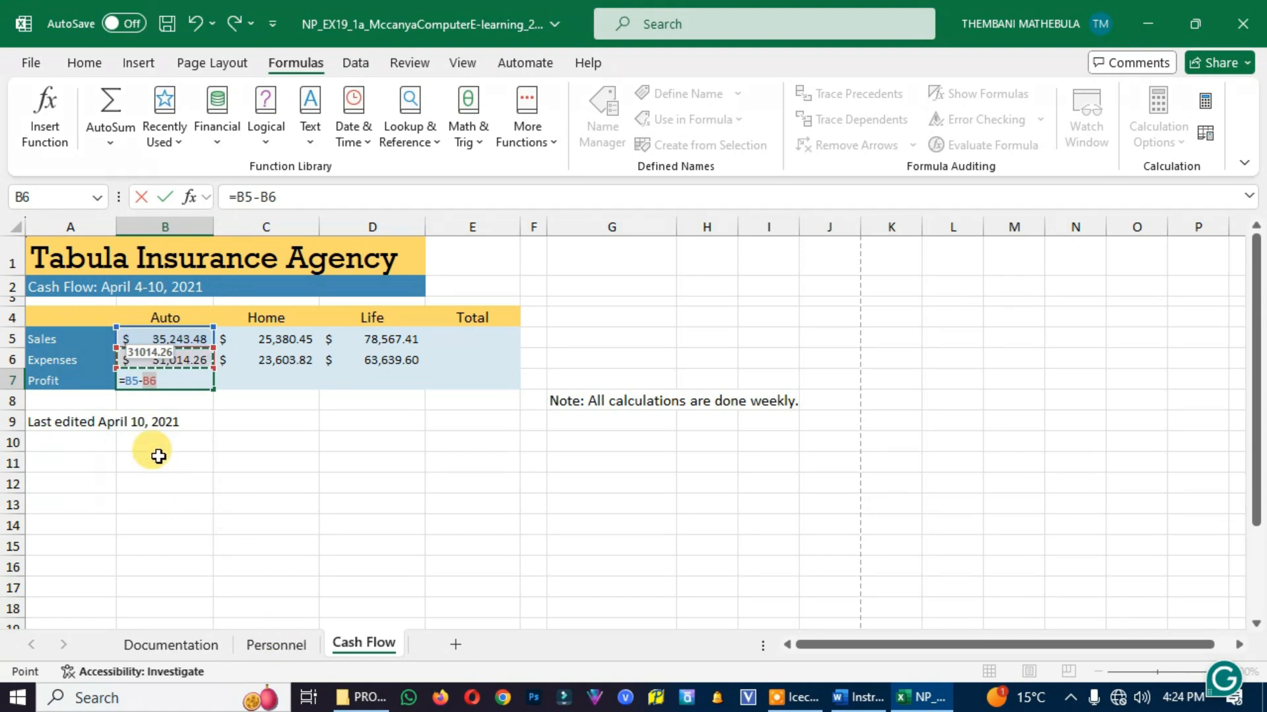
pyautogui.press('Return')
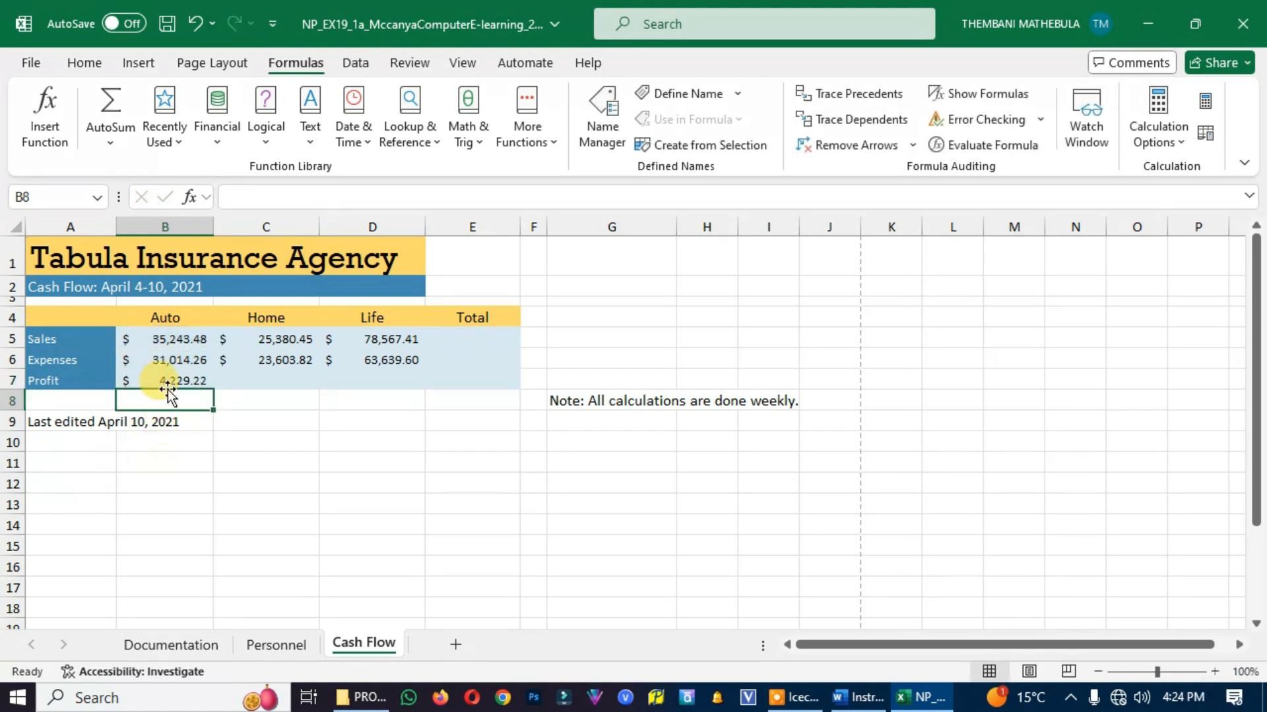
# Check the target range in the Word instructions and copy the B7 profit formula to C7:D7 in Excel
pyautogui.click(854, 696)
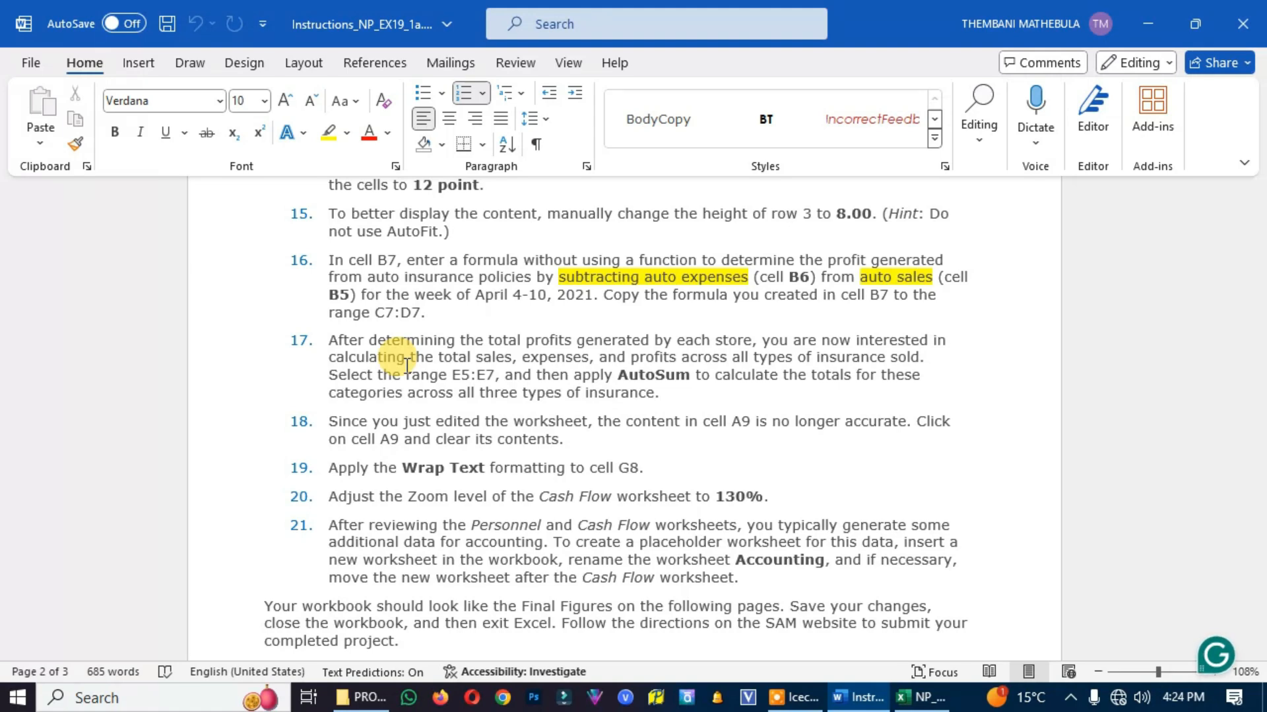
pyautogui.click(922, 697)
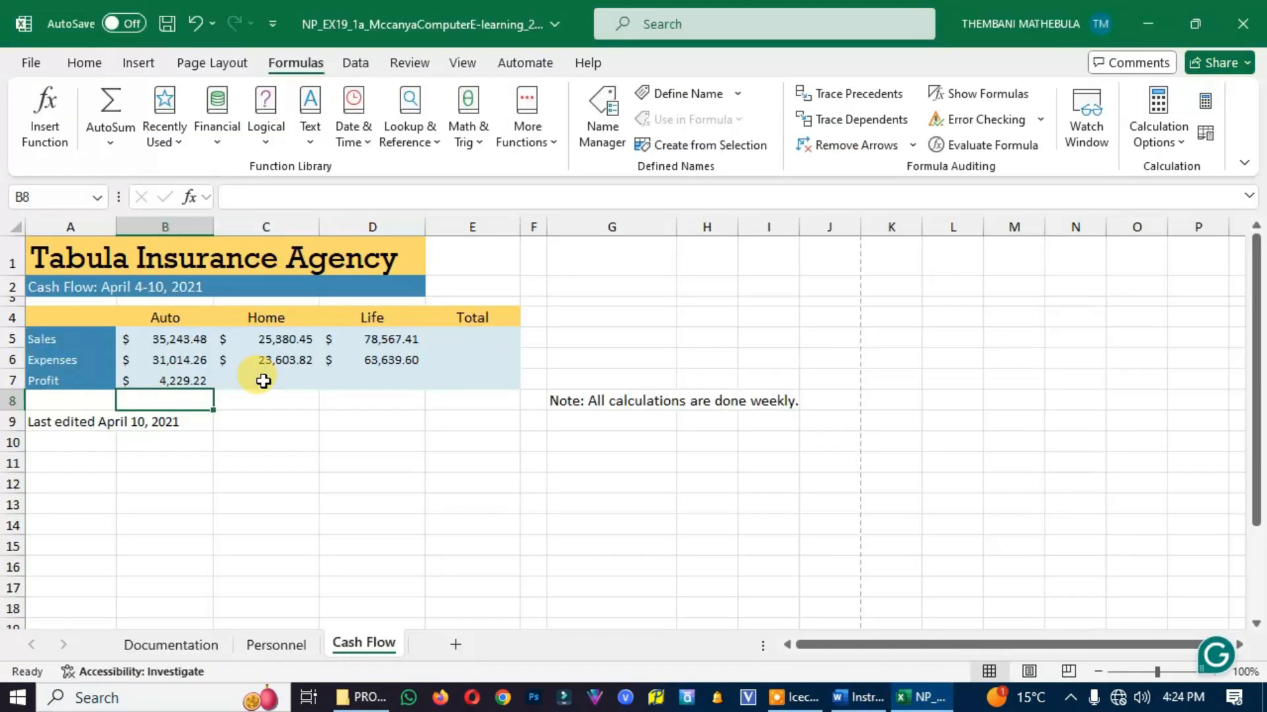
pyautogui.click(175, 382)
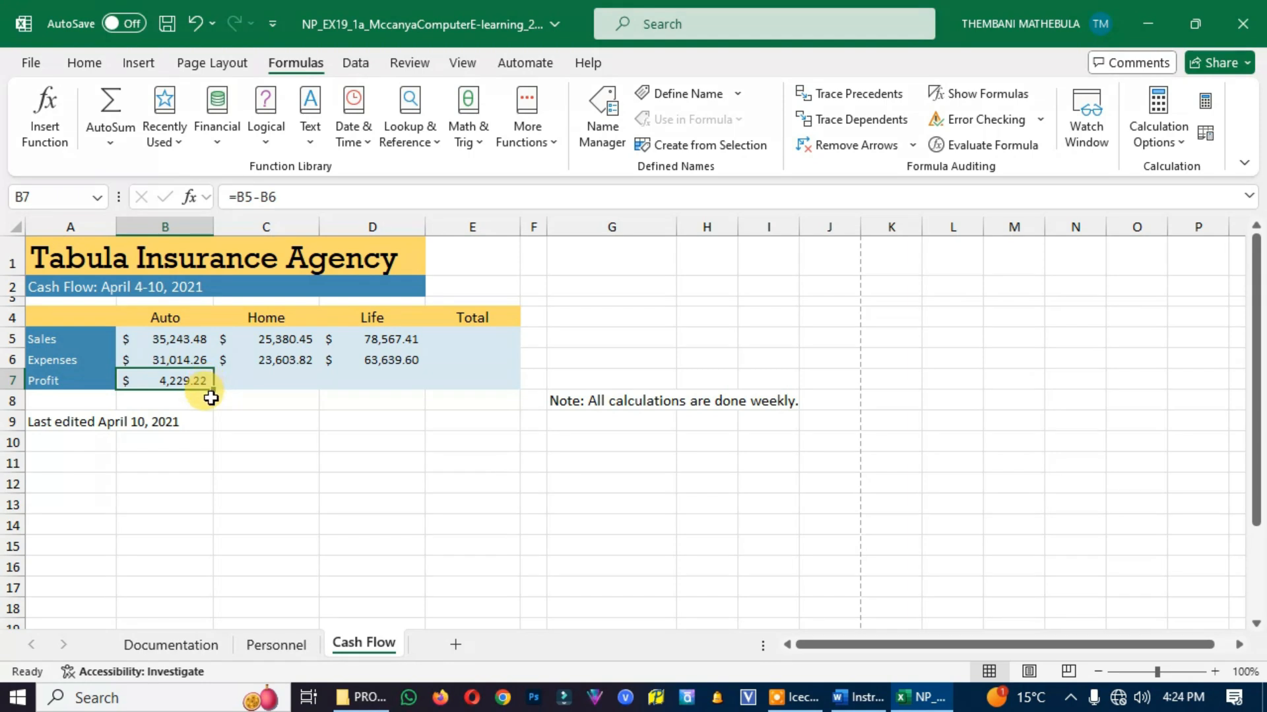
pyautogui.moveTo(213, 393); pyautogui.dragTo(383, 399)
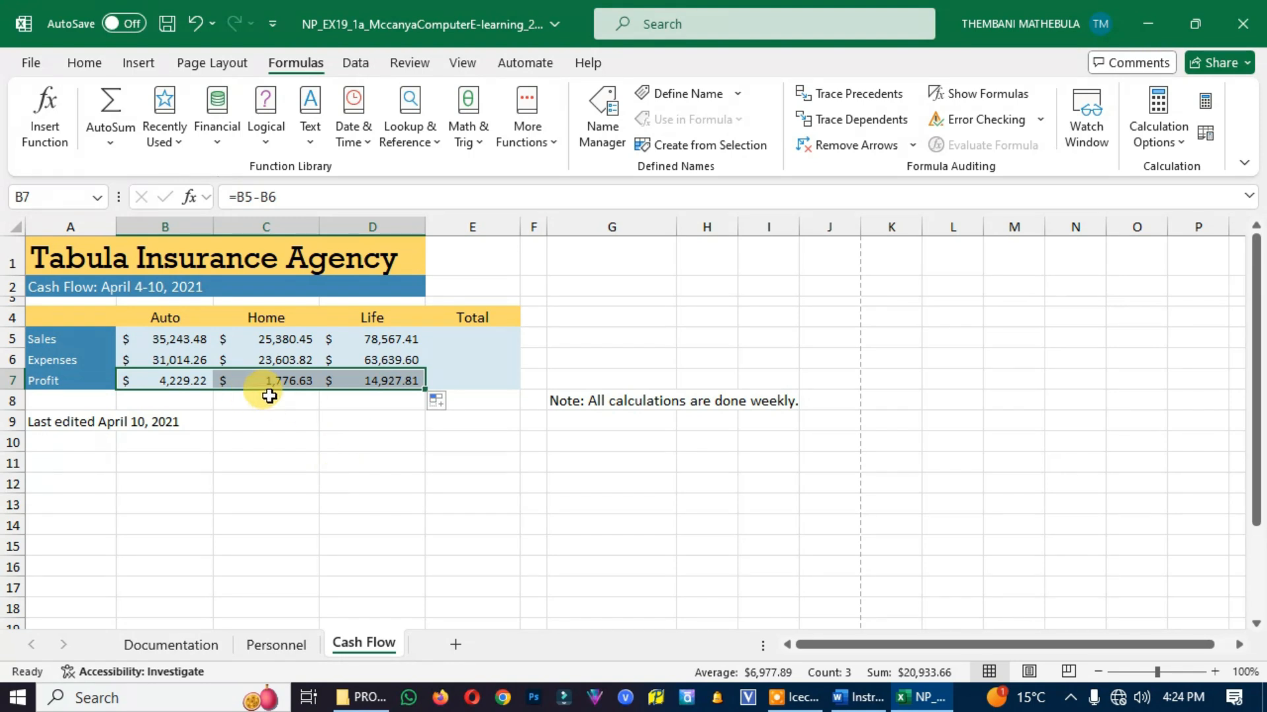
pyautogui.click(594, 401)
# Read project step 17 in the Word instructions and apply AutoSum to the range E5:E7 on the Excel Cash Flow worksheet
pyautogui.hotkey('alt', 'Tab')
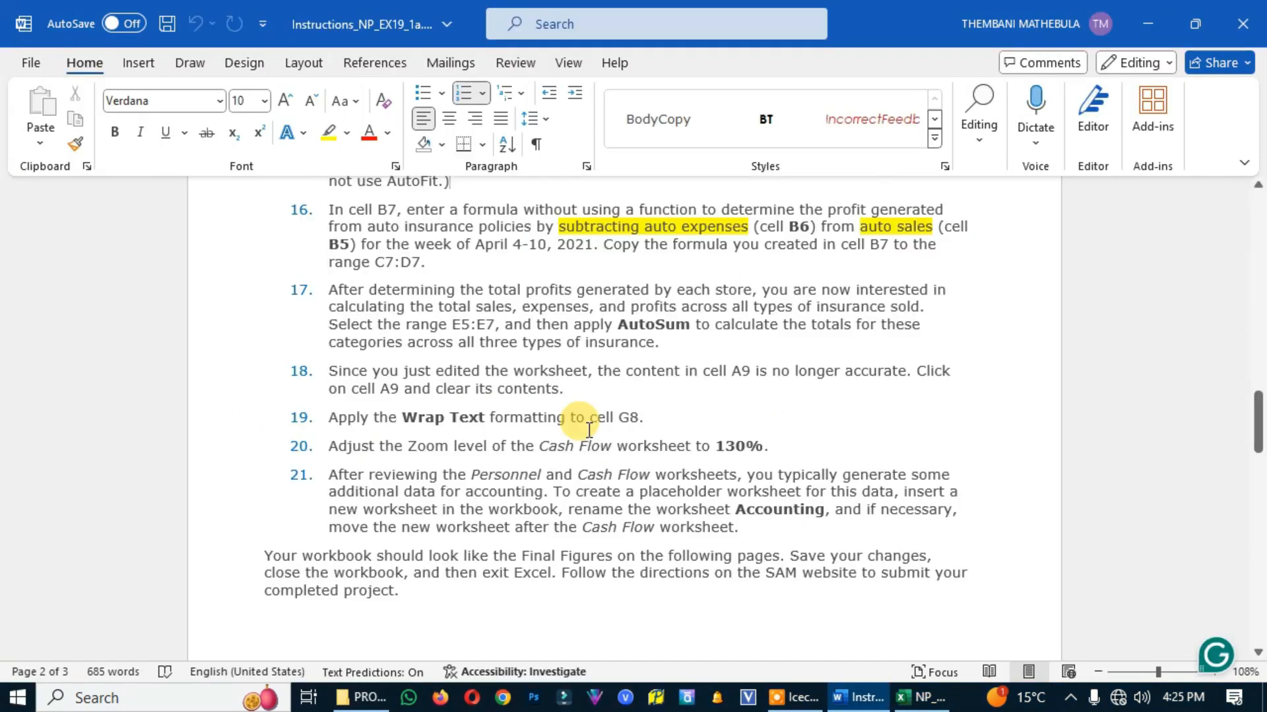
pyautogui.scroll(-1, 333, 312)
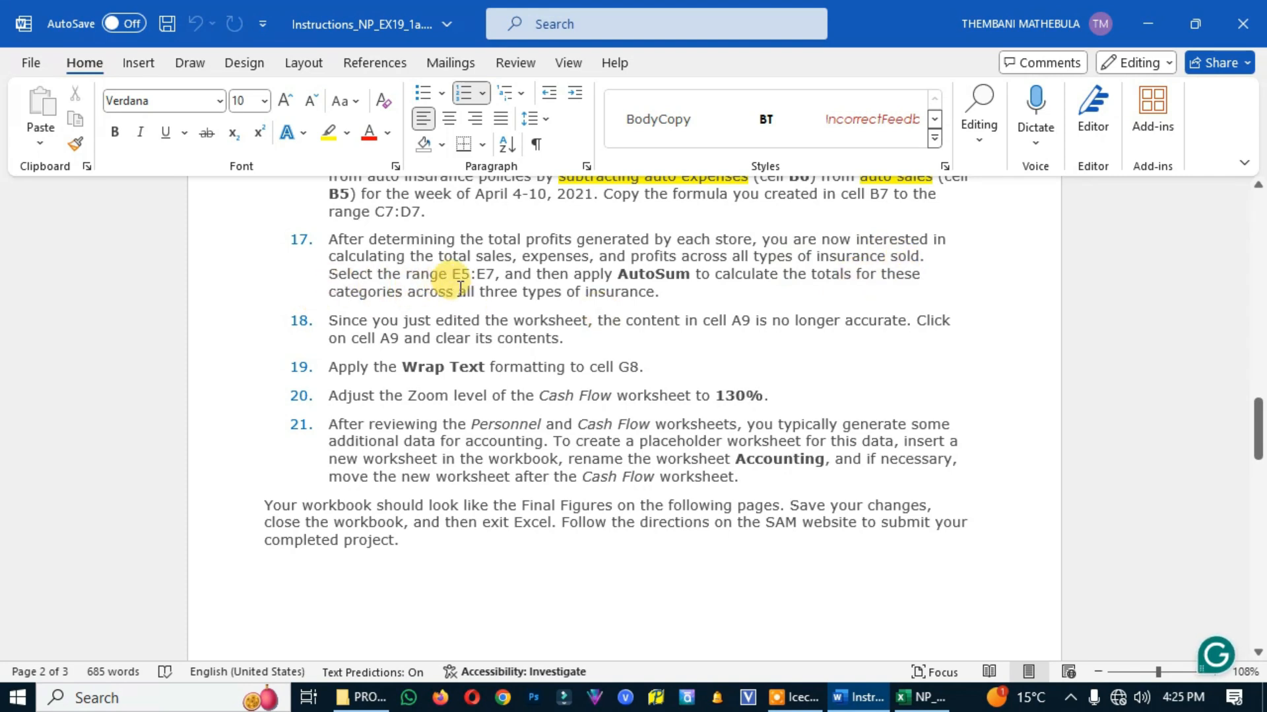
pyautogui.click(921, 697)
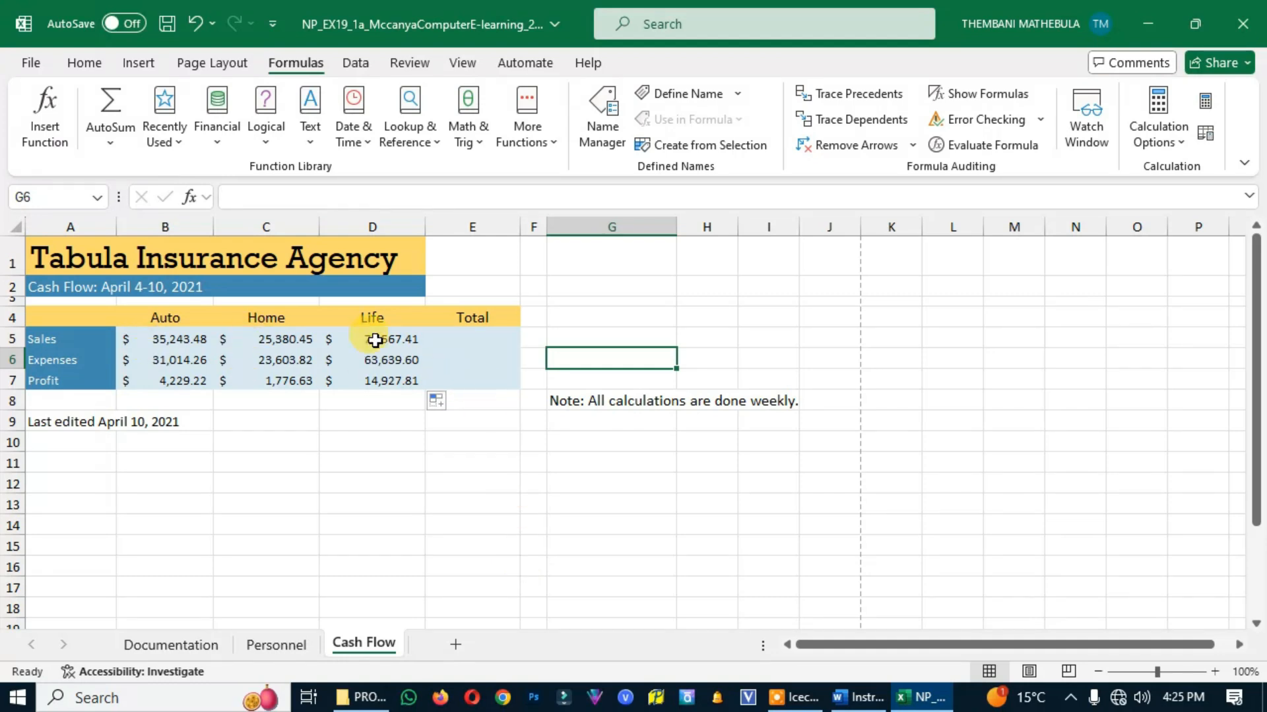
pyautogui.click(462, 341)
pyautogui.click(446, 378)
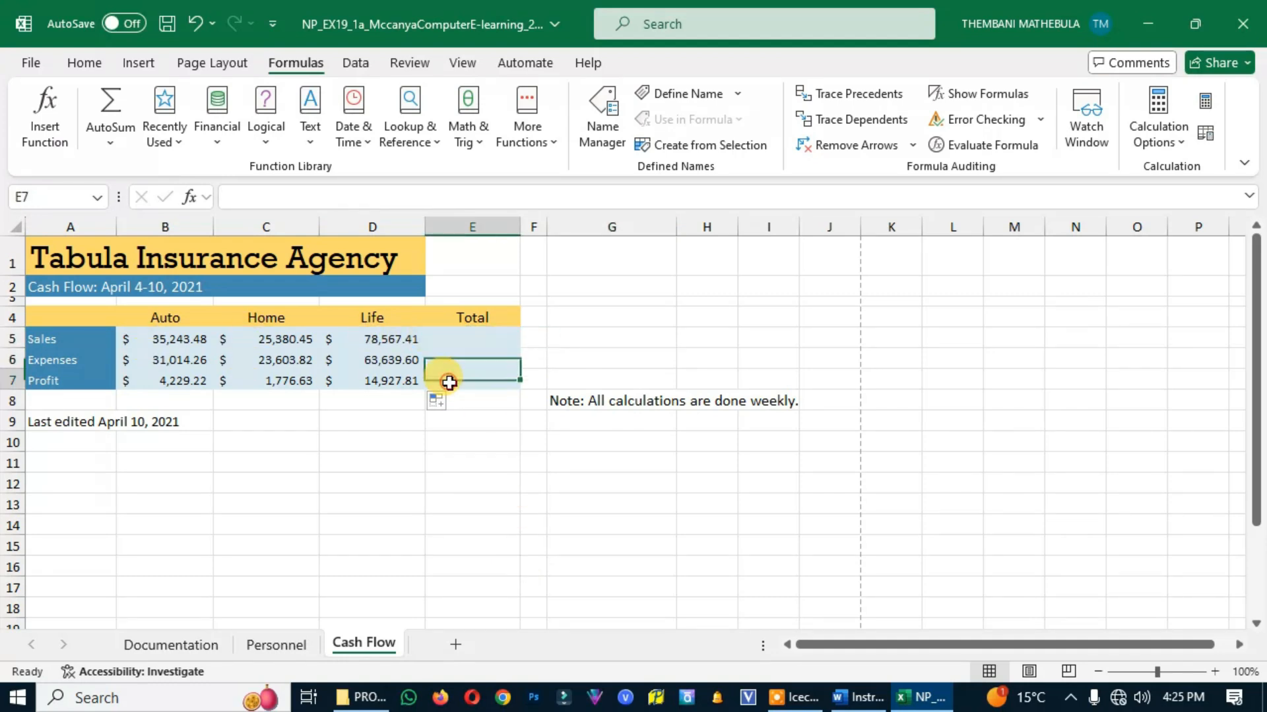
pyautogui.moveTo(461, 340); pyautogui.dragTo(460, 377)
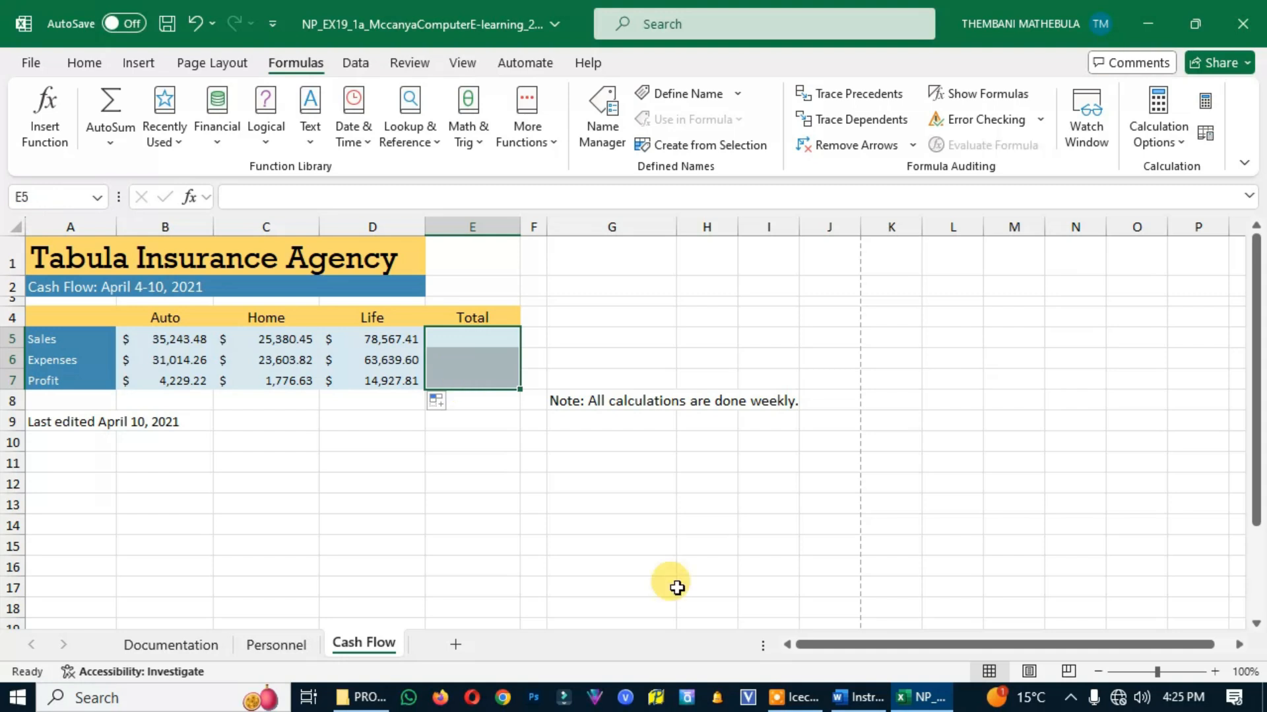
pyautogui.click(858, 697)
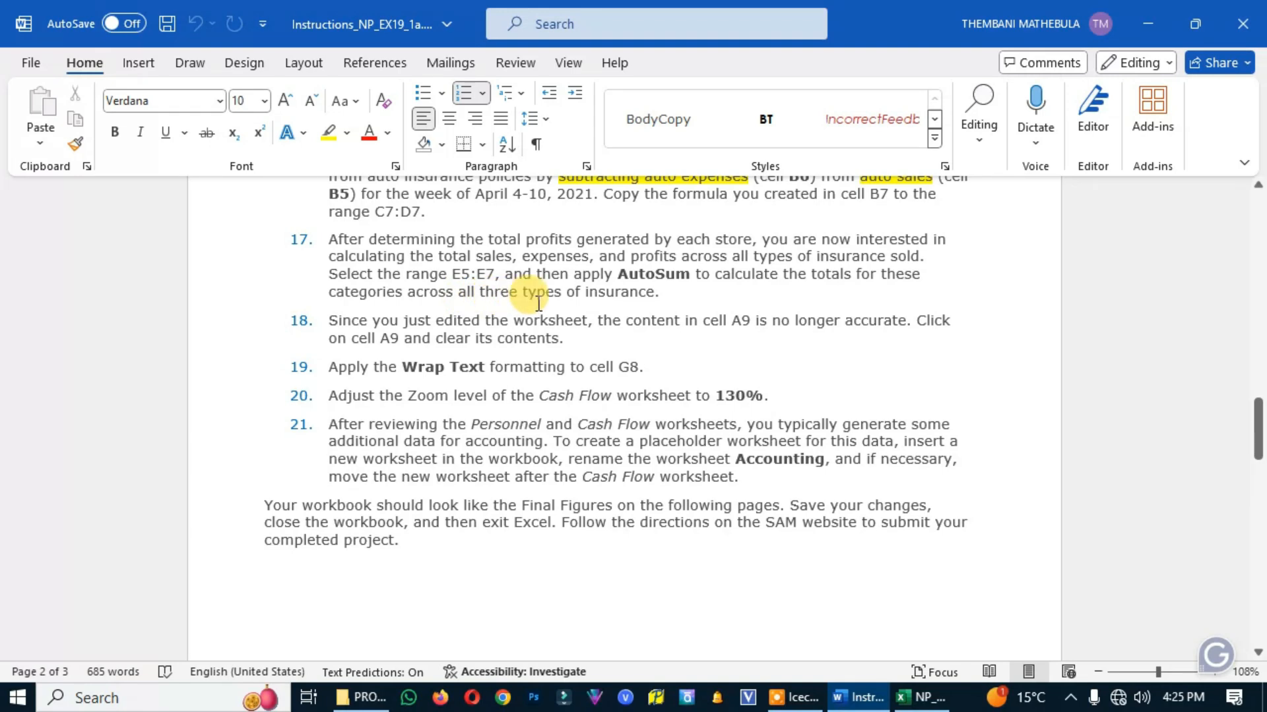
pyautogui.click(924, 699)
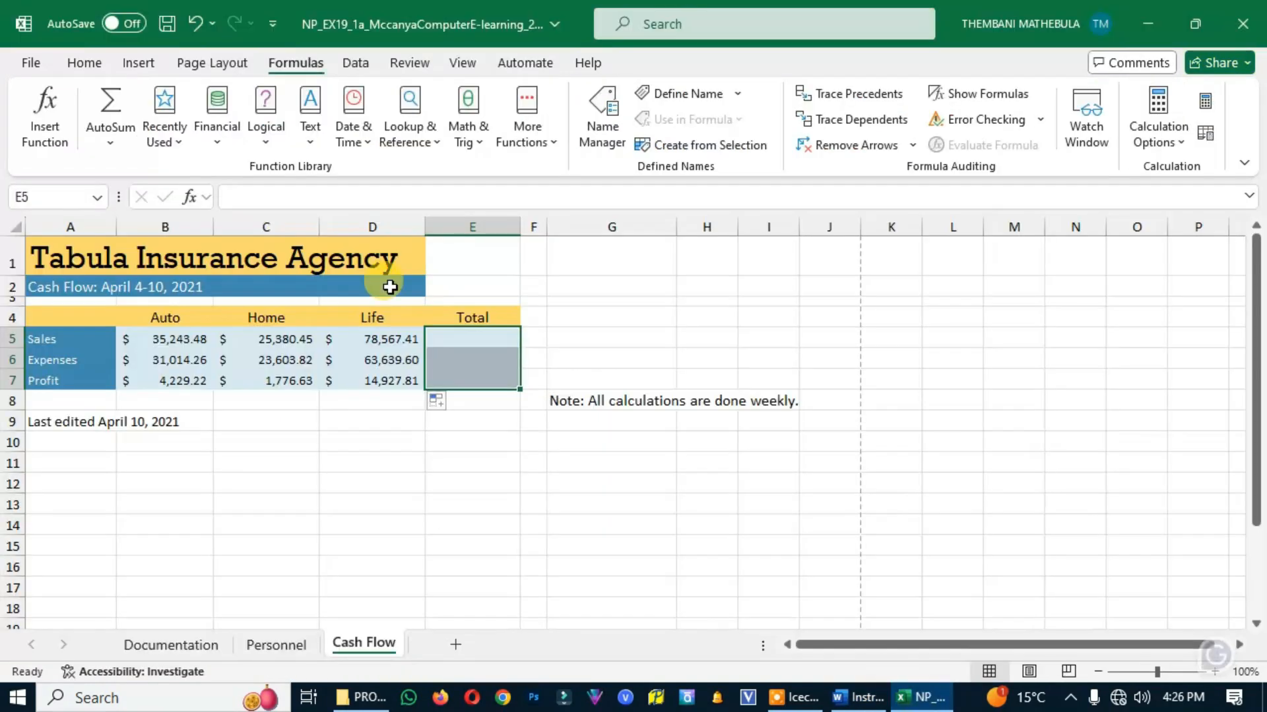
pyautogui.click(117, 104)
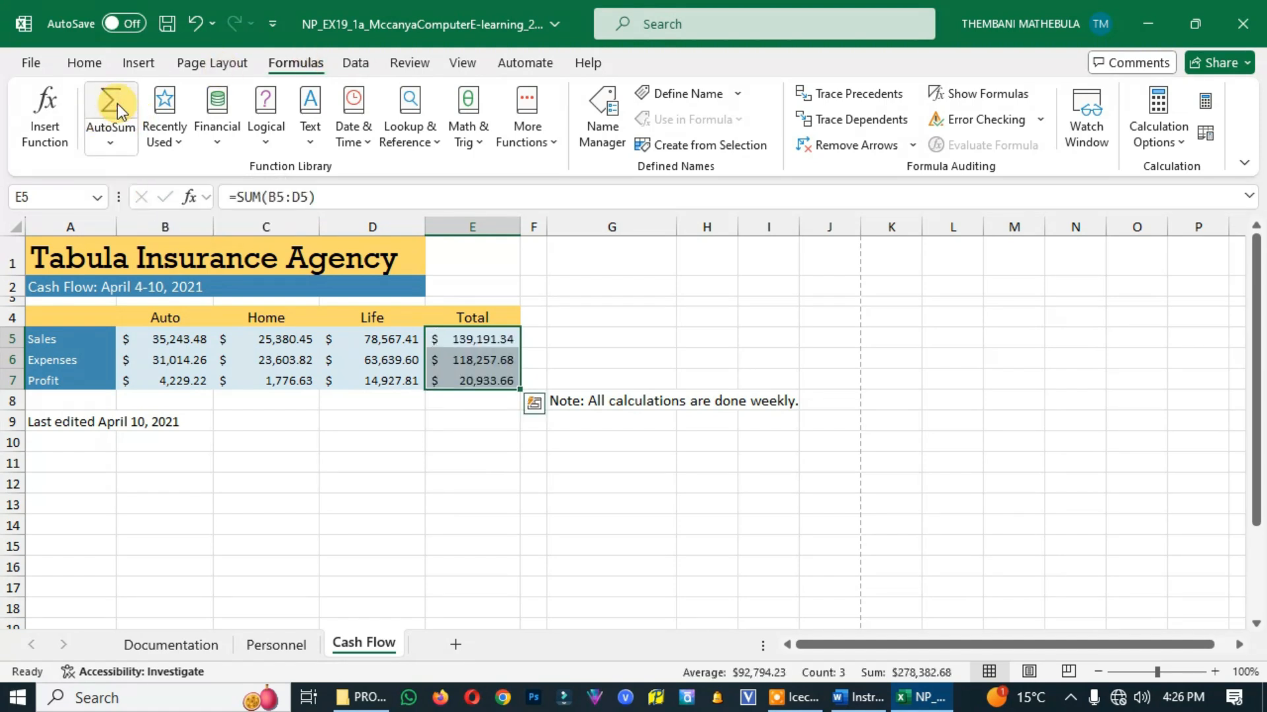
# Read project step 18 in the Word instructions and clear the contents of cell A9 on the Excel Cash Flow worksheet
pyautogui.hotkey('alt', 'Tab')
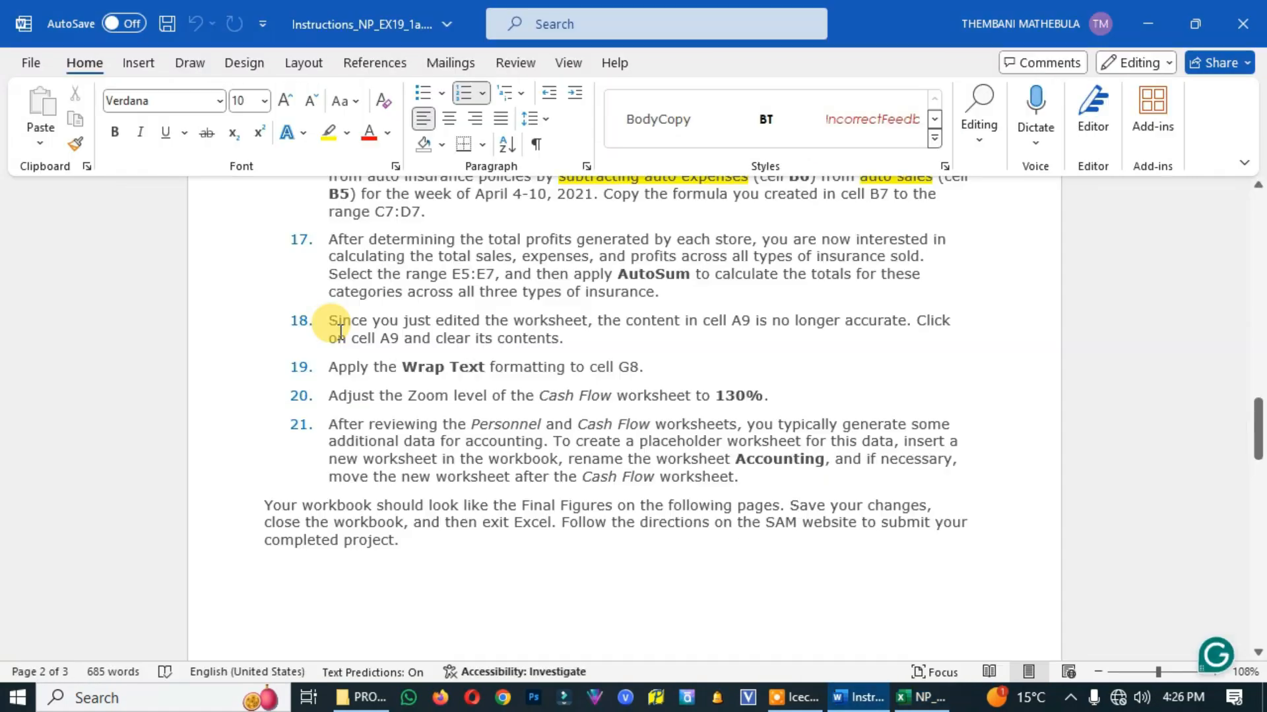
pyautogui.scroll(-1, 327, 320)
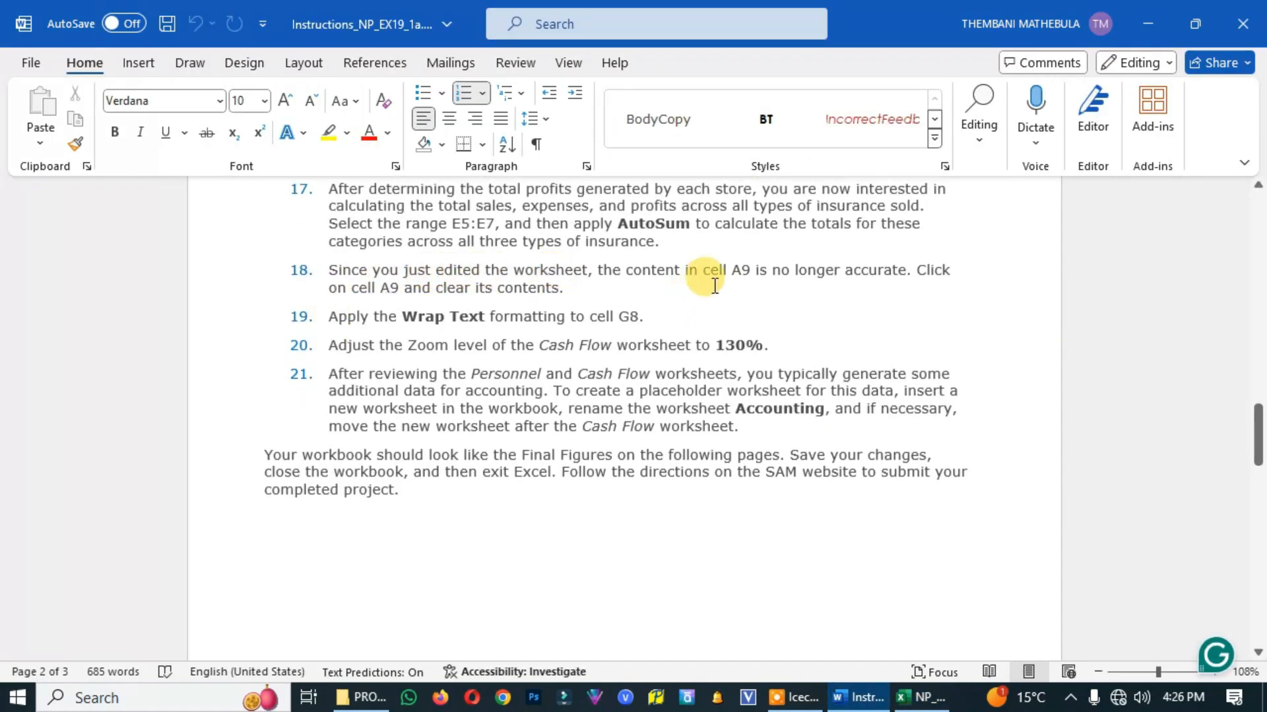
pyautogui.click(920, 697)
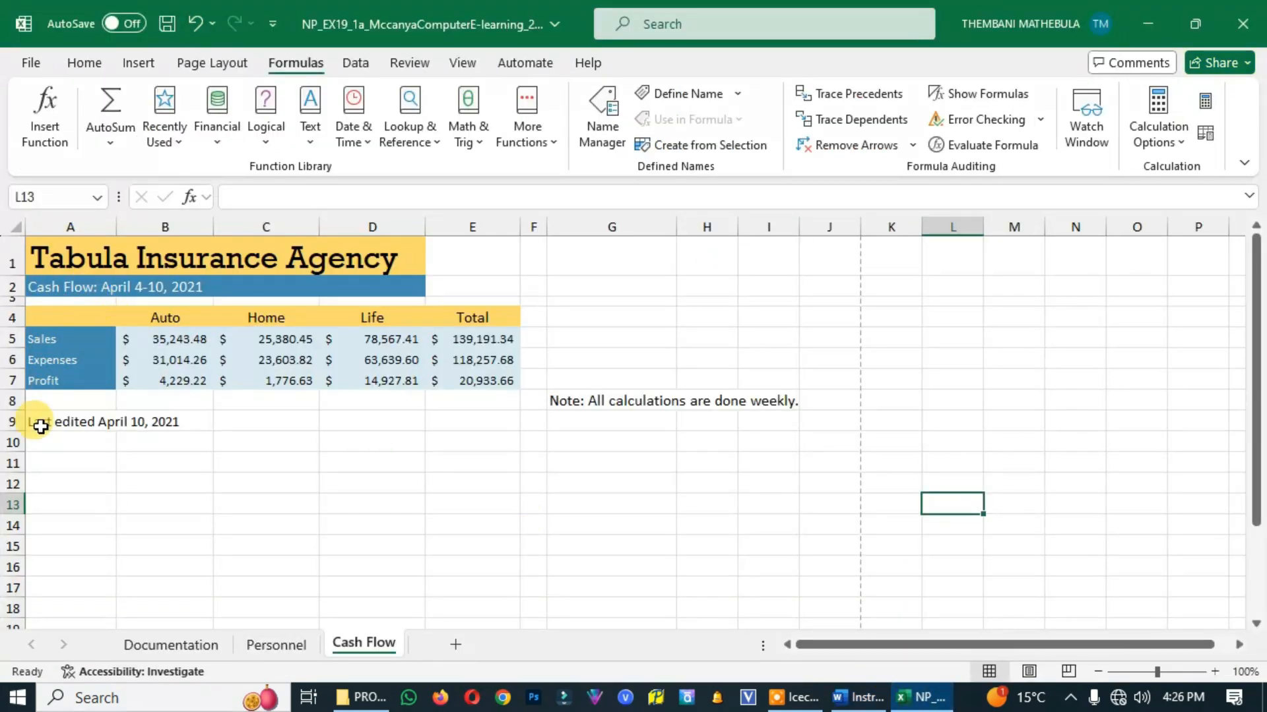
pyautogui.click(43, 422)
pyautogui.hotkey('alt', 'Tab')
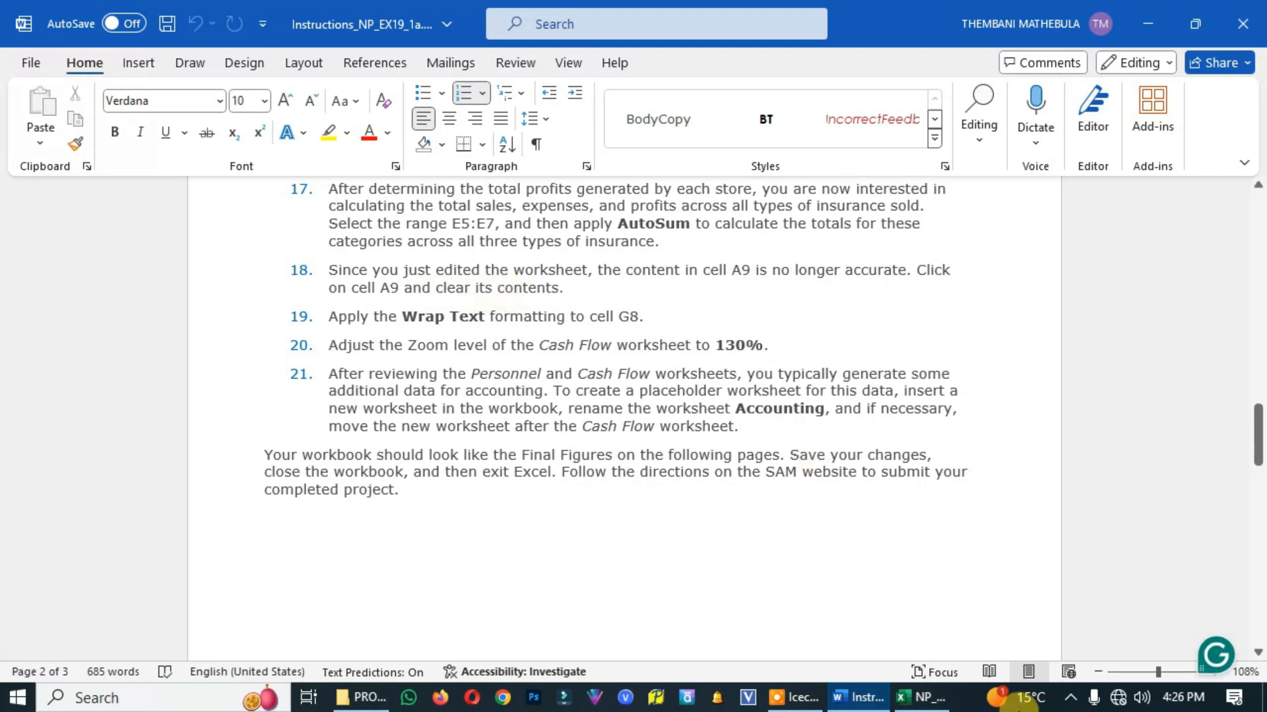
pyautogui.click(920, 698)
pyautogui.press('BackSpace')
pyautogui.click(130, 468)
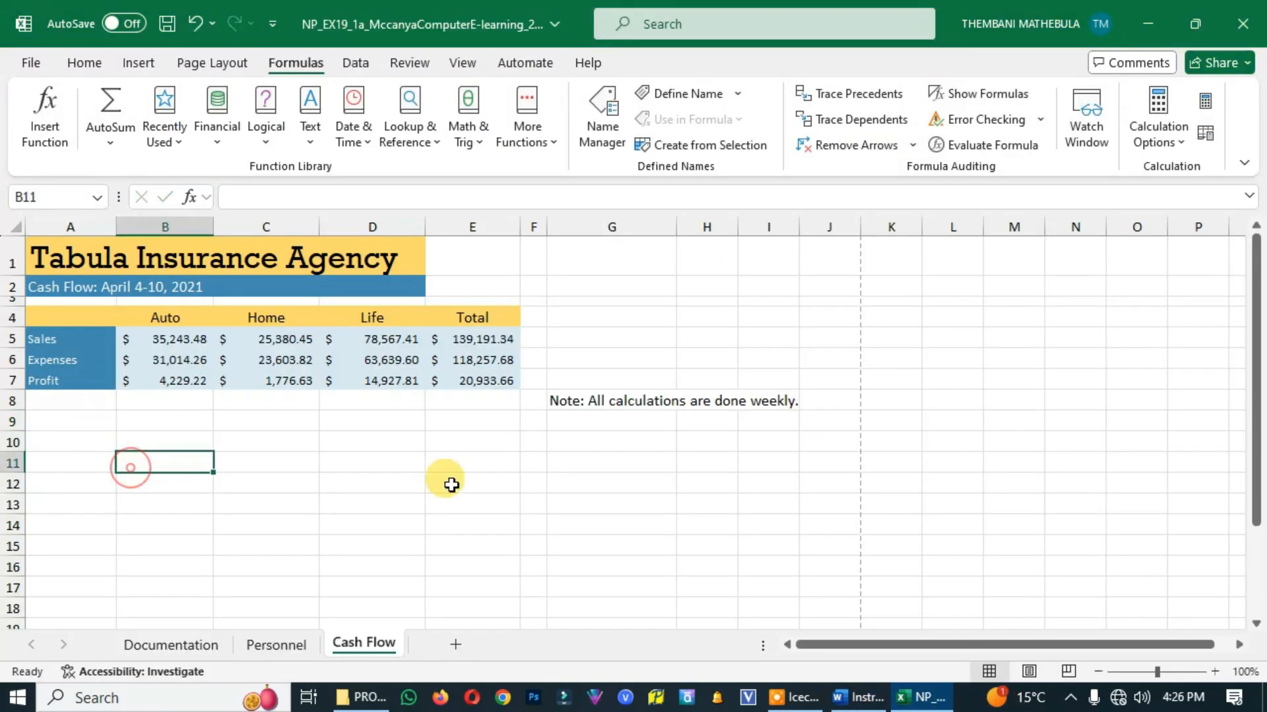
# Read project step 19 in the Word instructions and apply Wrap Text to cell G8 on the Excel Cash Flow worksheet
pyautogui.click(856, 698)
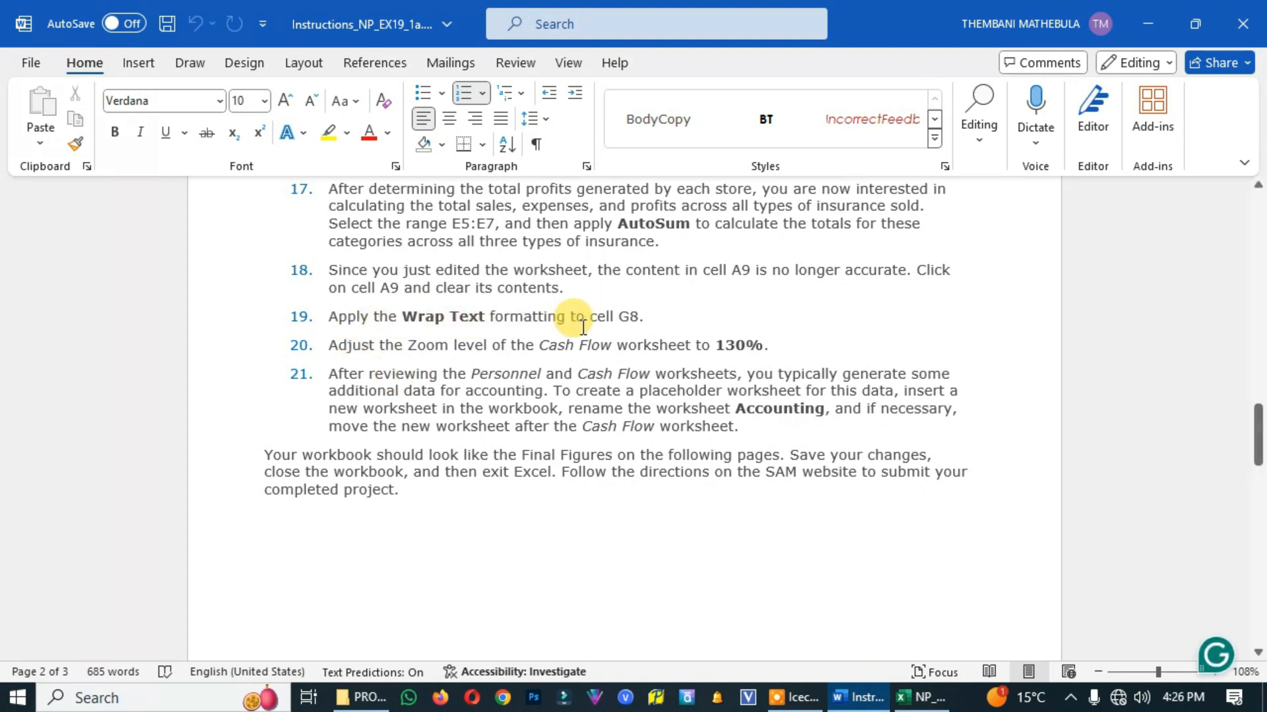
pyautogui.hotkey('alt', 'Tab')
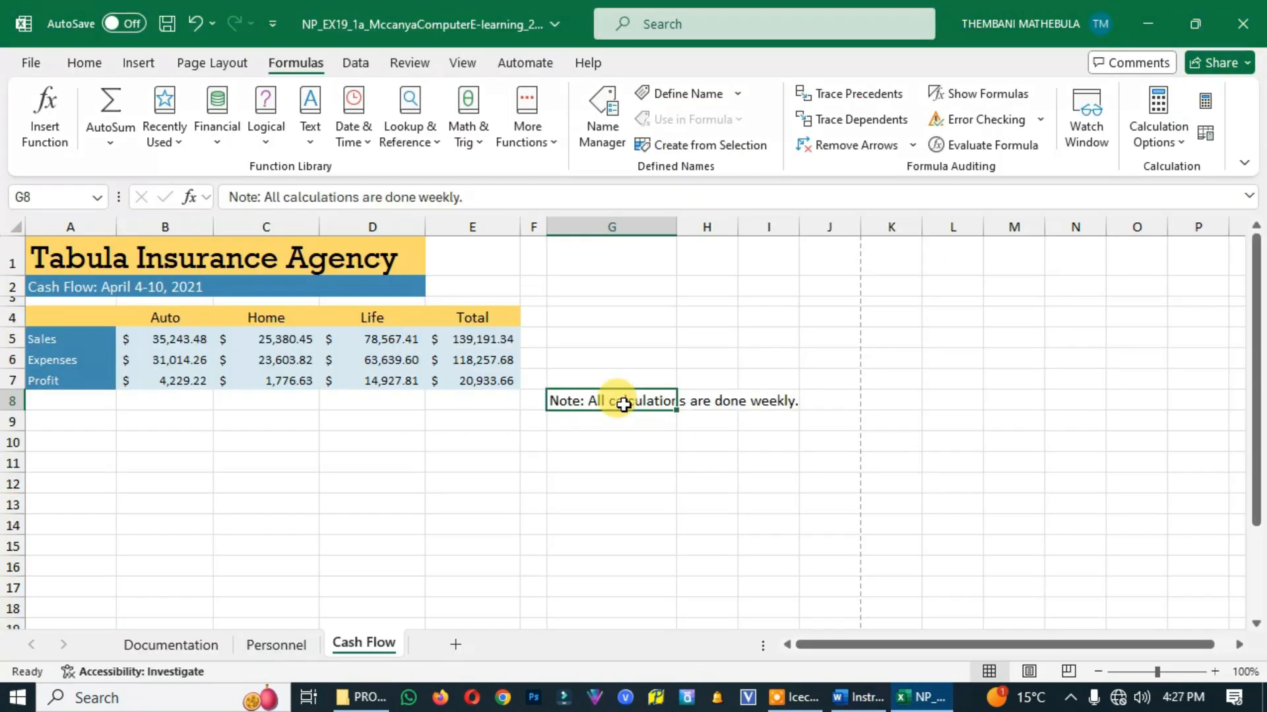
pyautogui.click(77, 64)
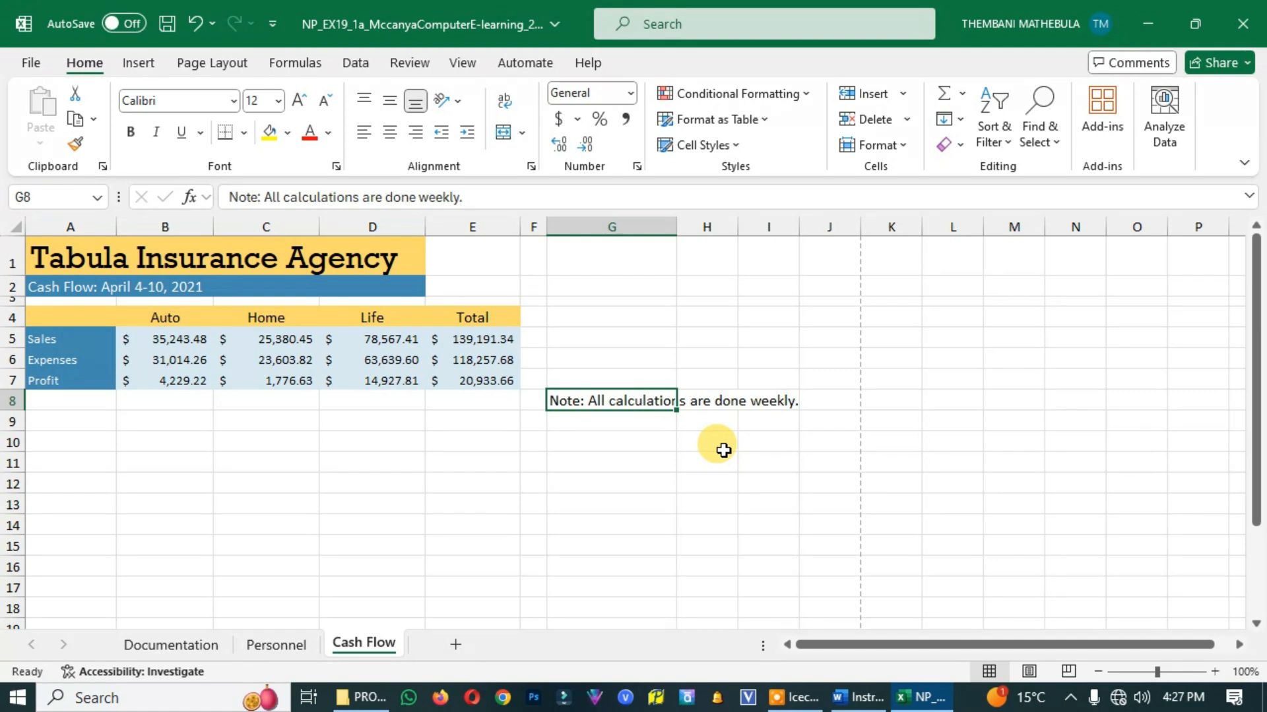
pyautogui.click(504, 97)
# Check project step 20 in the Word instructions and set the Excel Cash Flow worksheet's zoom level to 130%
pyautogui.hotkey('alt', 'Tab')
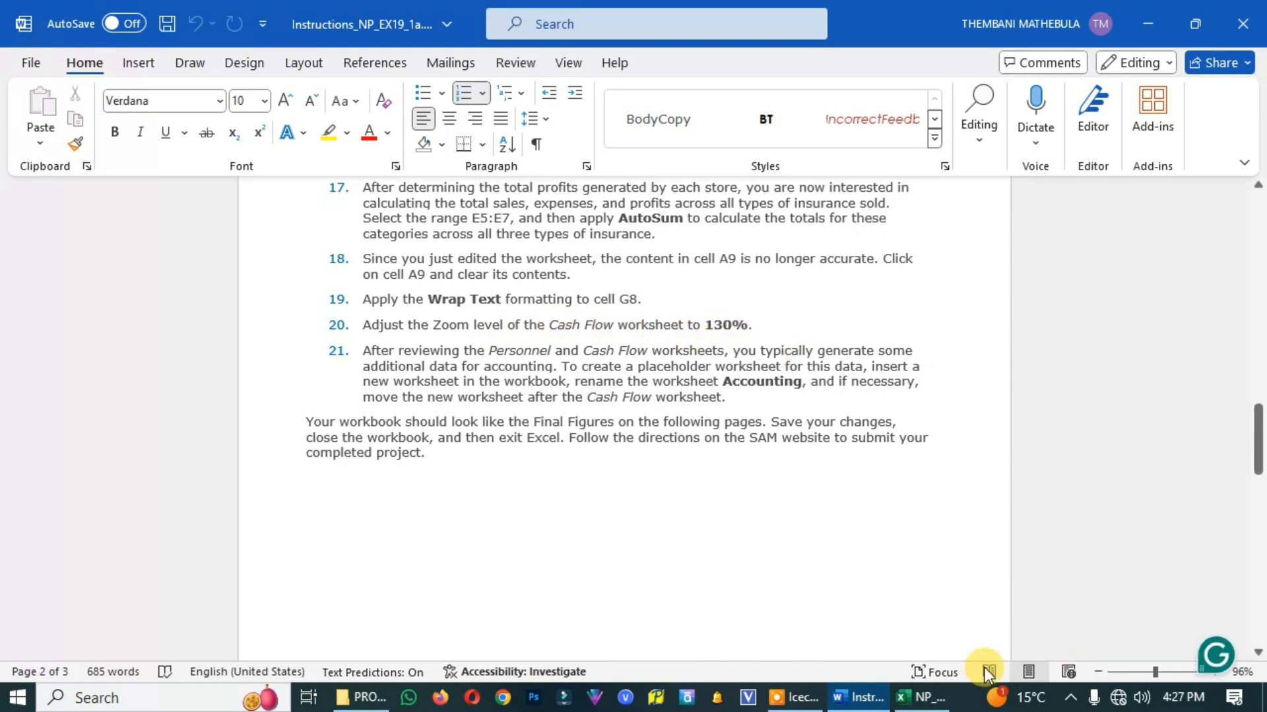
pyautogui.click(921, 698)
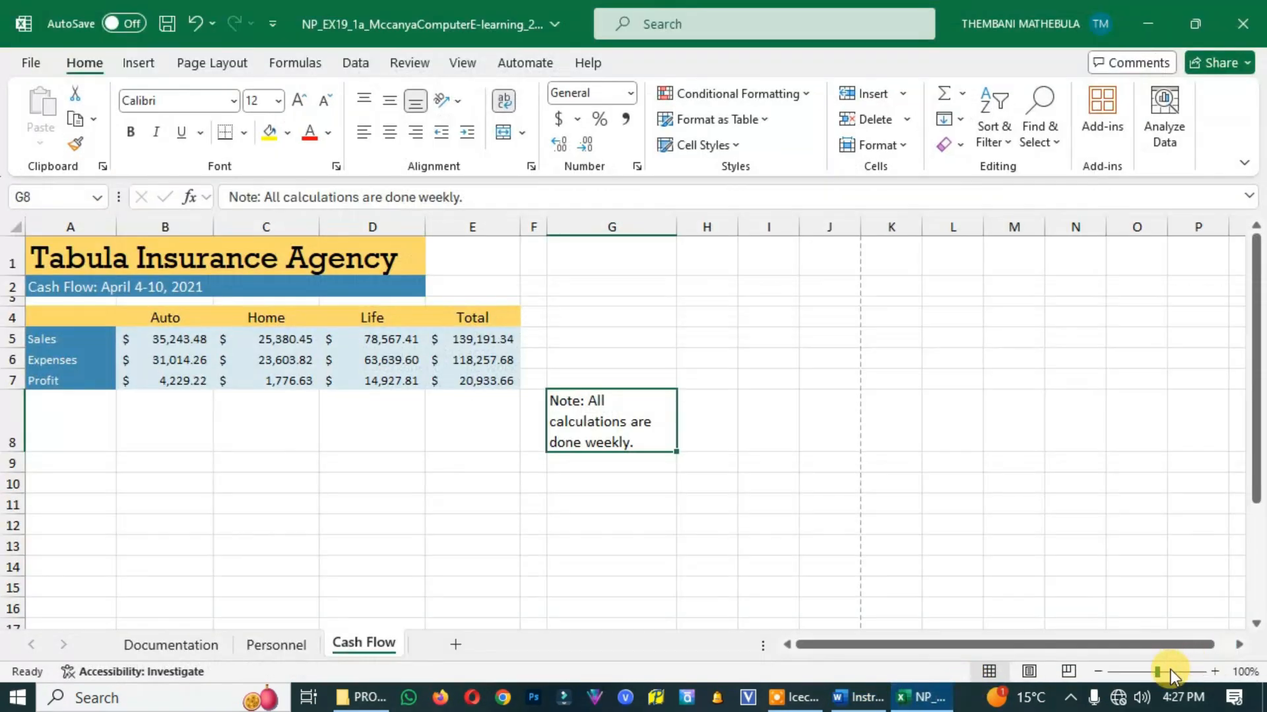
pyautogui.click(1213, 672)
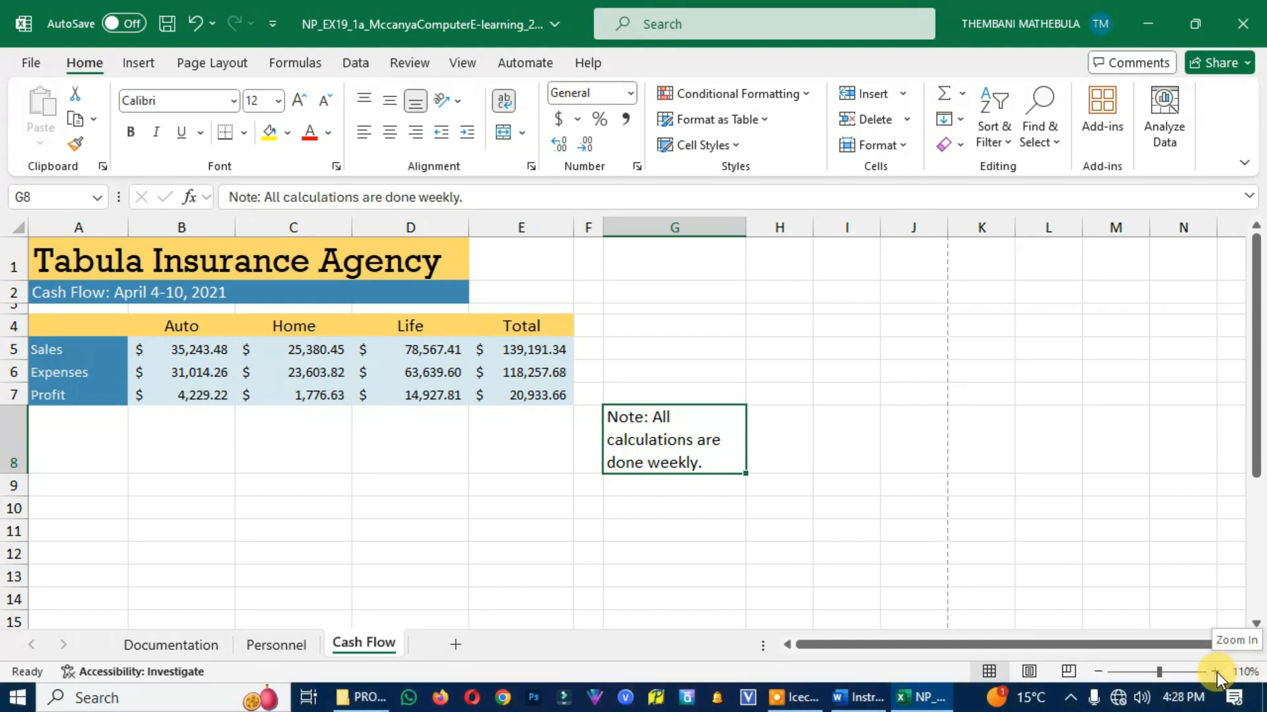
pyautogui.click(1216, 671)
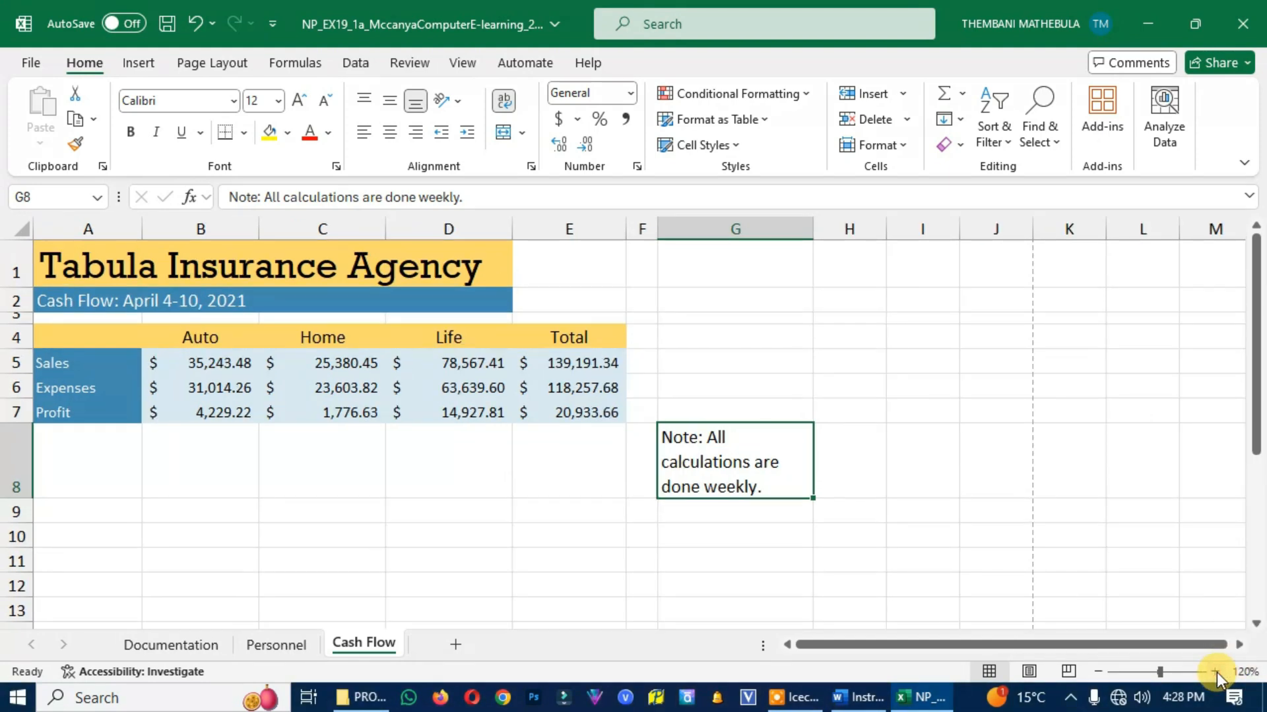
pyautogui.click(1217, 672)
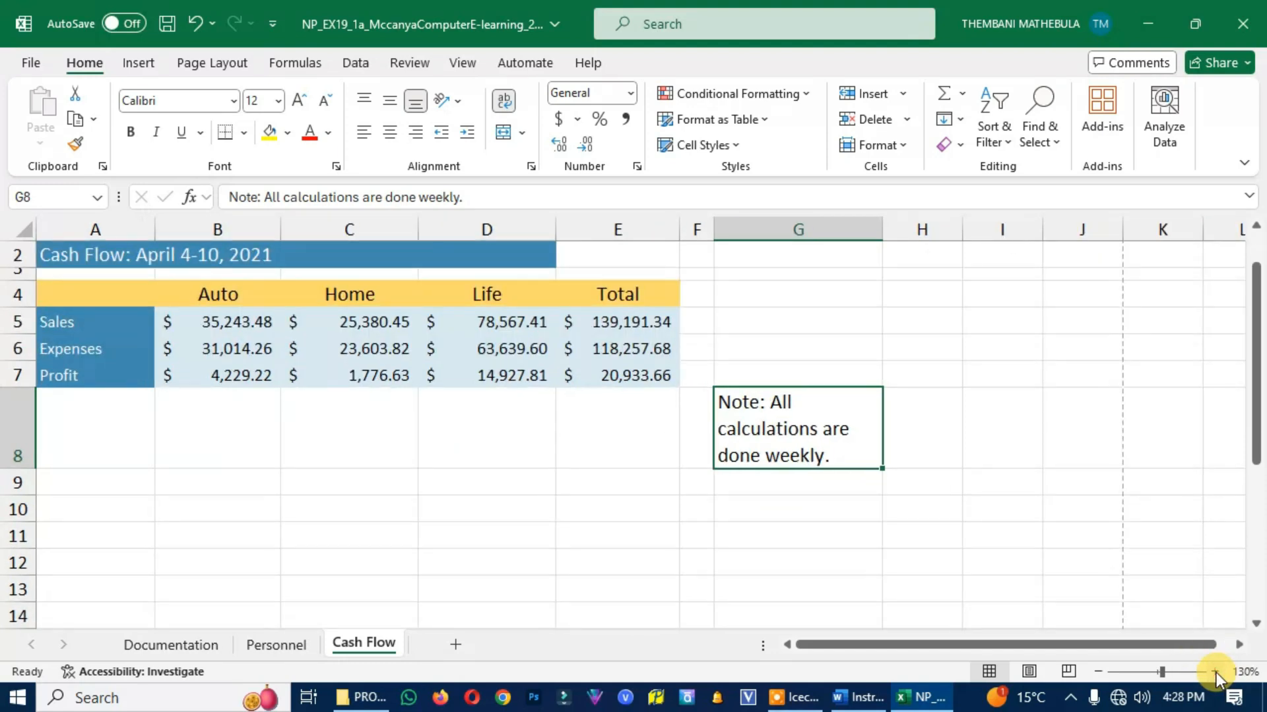
# Read project step 21 in the Word instructions and copy the worksheet name Accounting from it
pyautogui.click(858, 697)
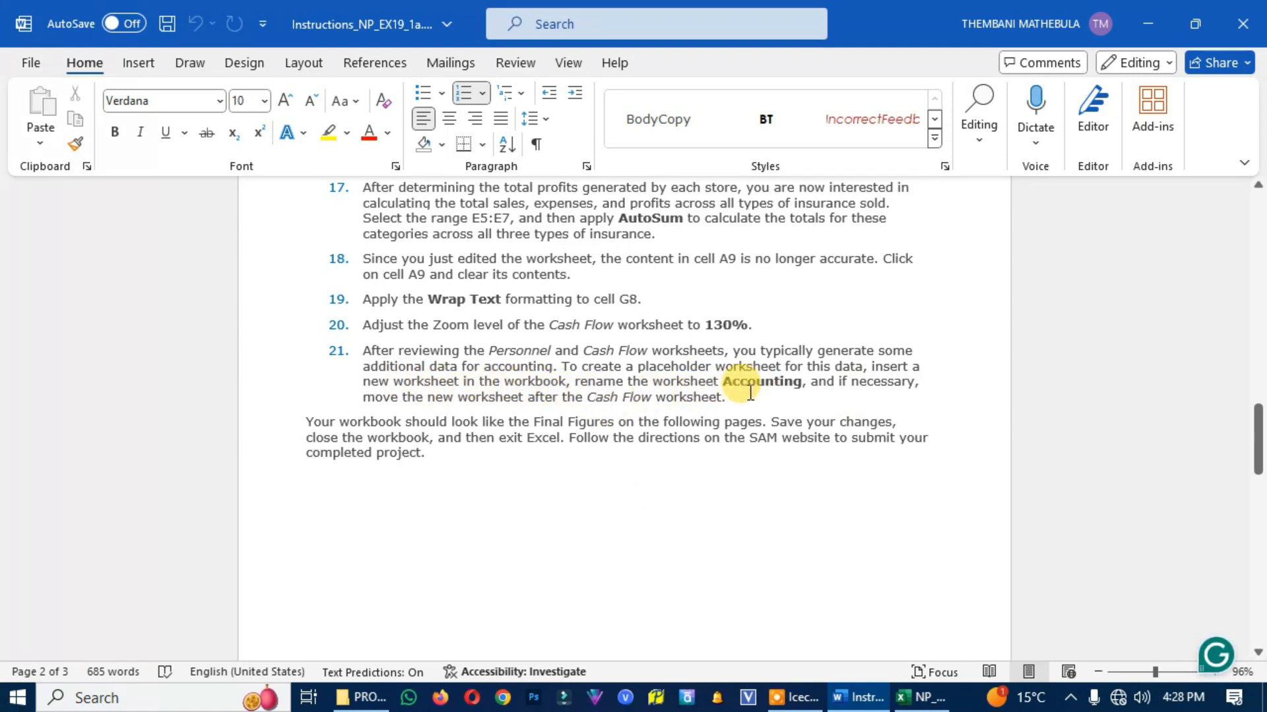
pyautogui.moveTo(724, 382); pyautogui.dragTo(798, 383)
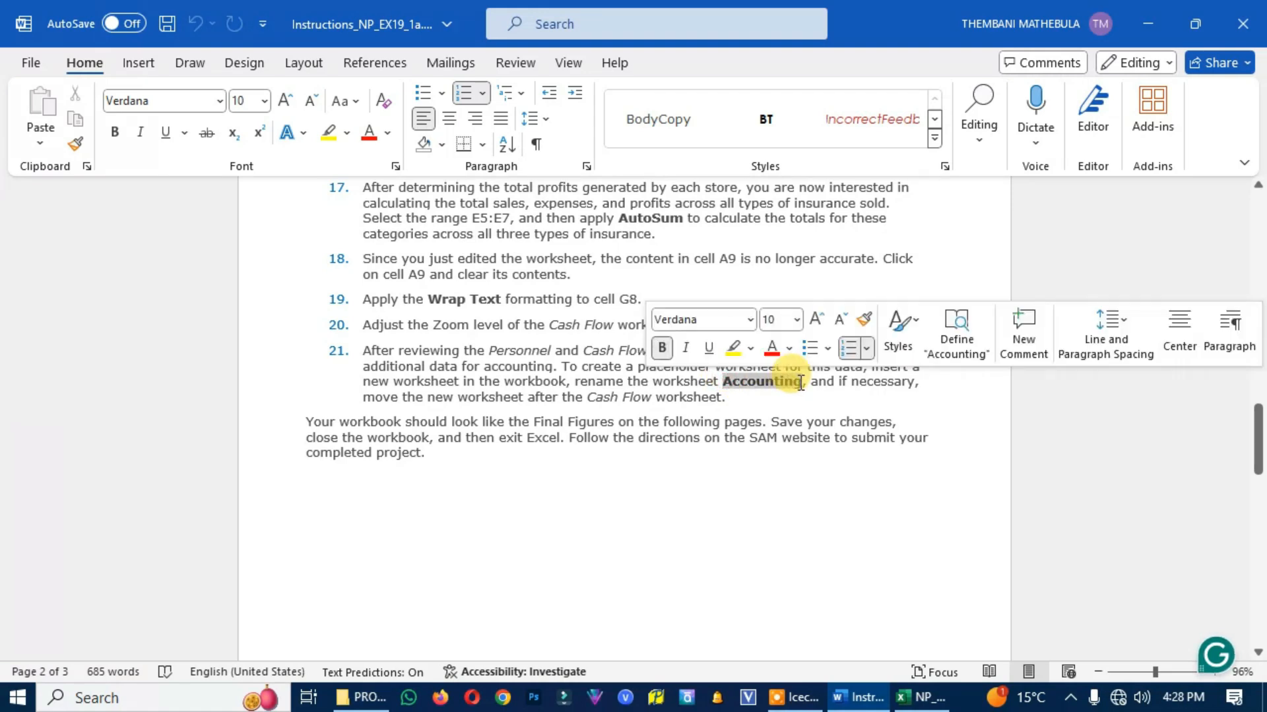
pyautogui.click(111, 136)
pyautogui.click(78, 120)
pyautogui.click(114, 136)
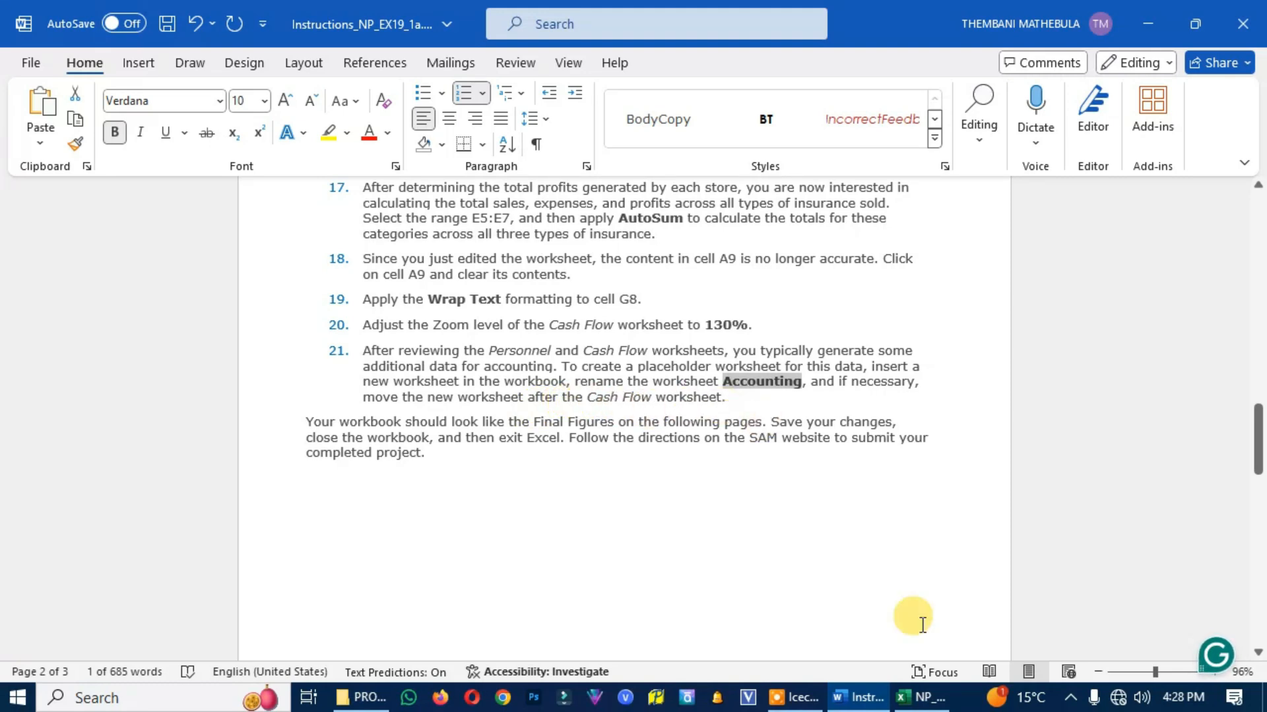
# Insert a new worksheet after Cash Flow in the Excel workbook, rename it Accounting and check the sheet order
pyautogui.click(898, 699)
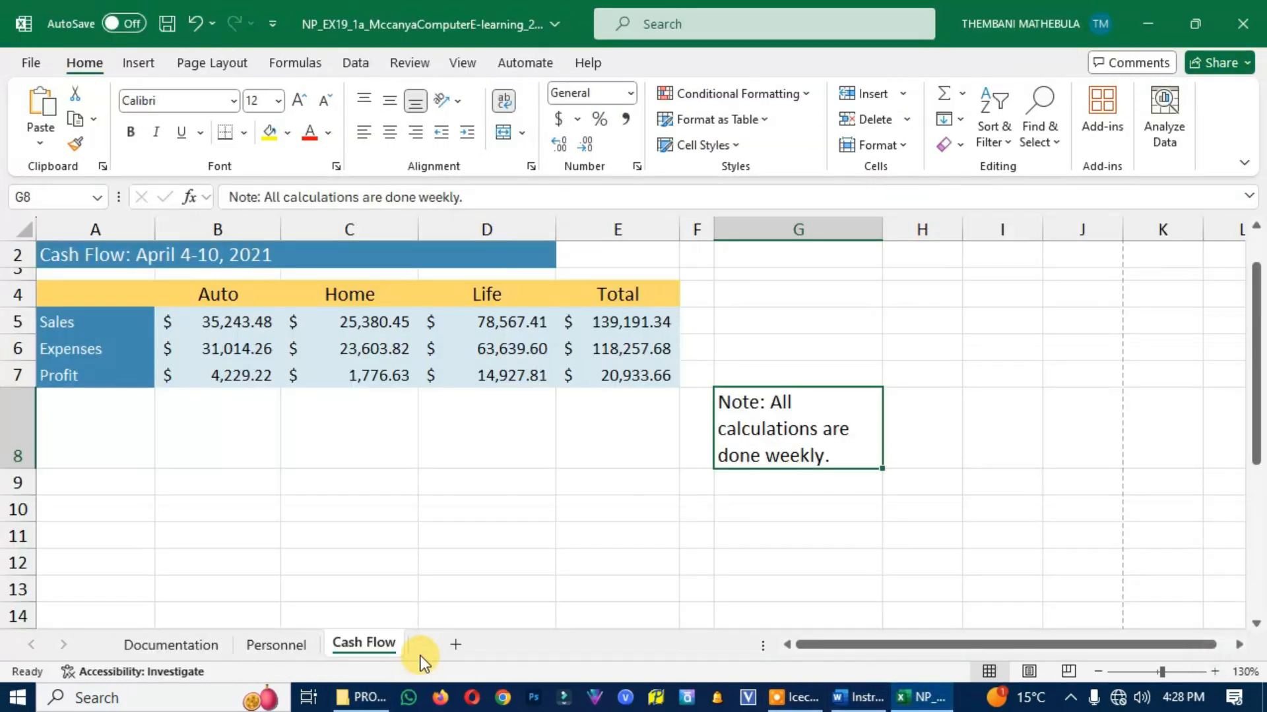
pyautogui.click(457, 642)
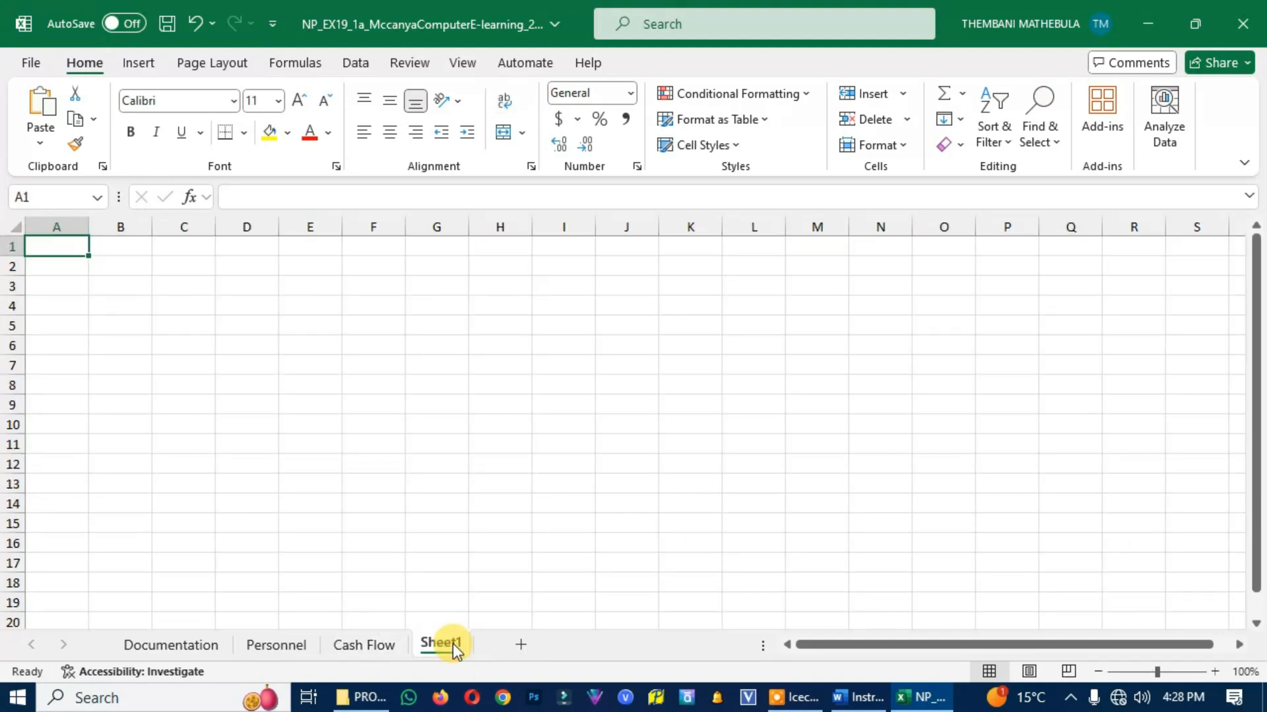
pyautogui.doubleClick(451, 643)
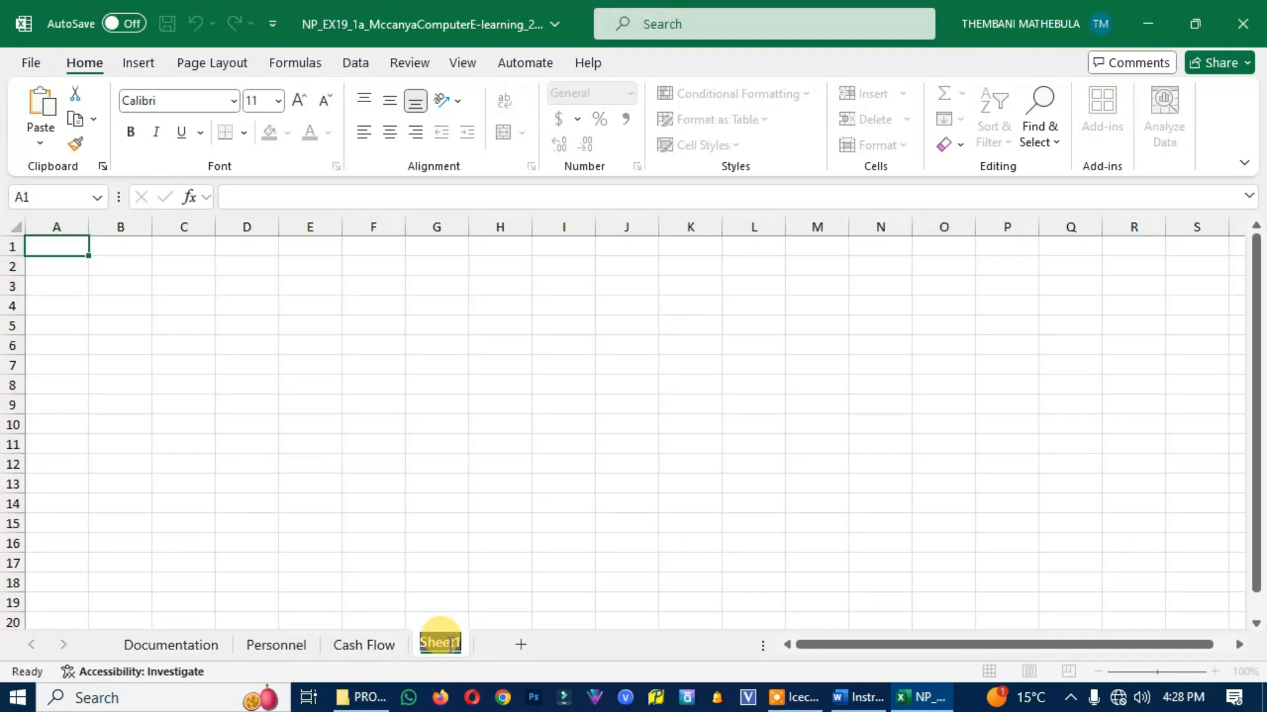
pyautogui.click(523, 566)
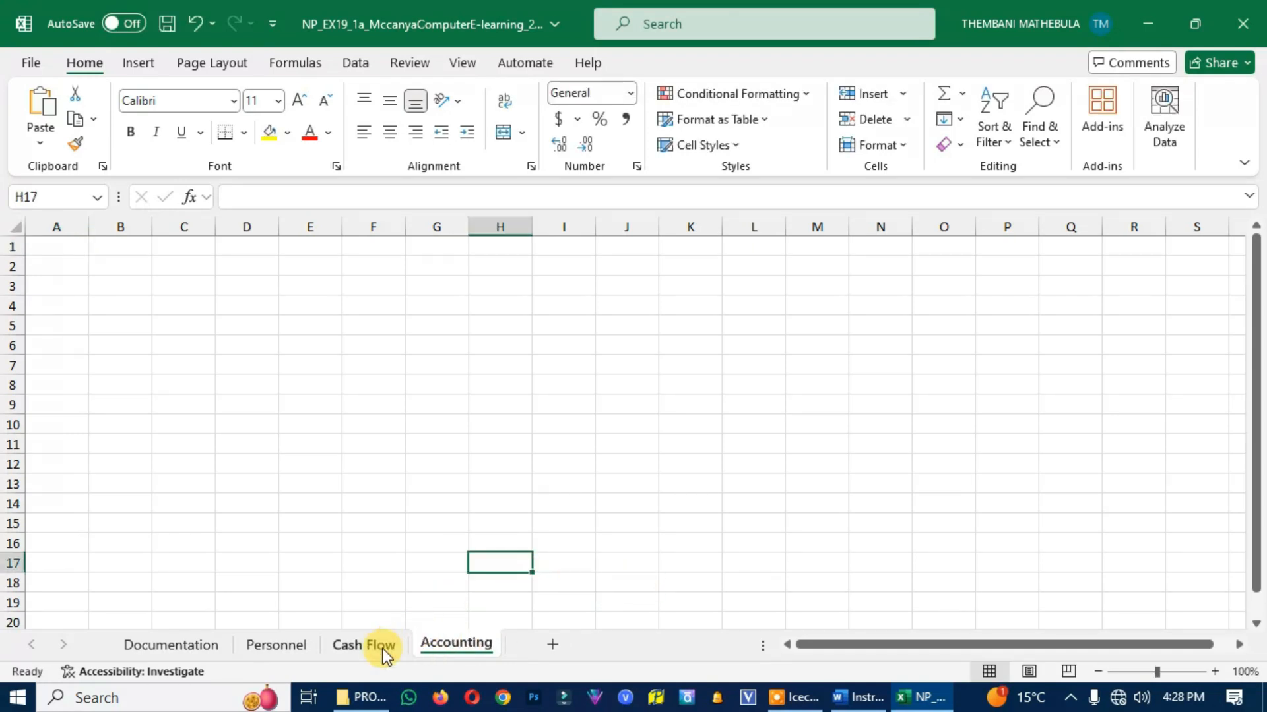
pyautogui.click(161, 647)
pyautogui.click(275, 645)
pyautogui.click(364, 645)
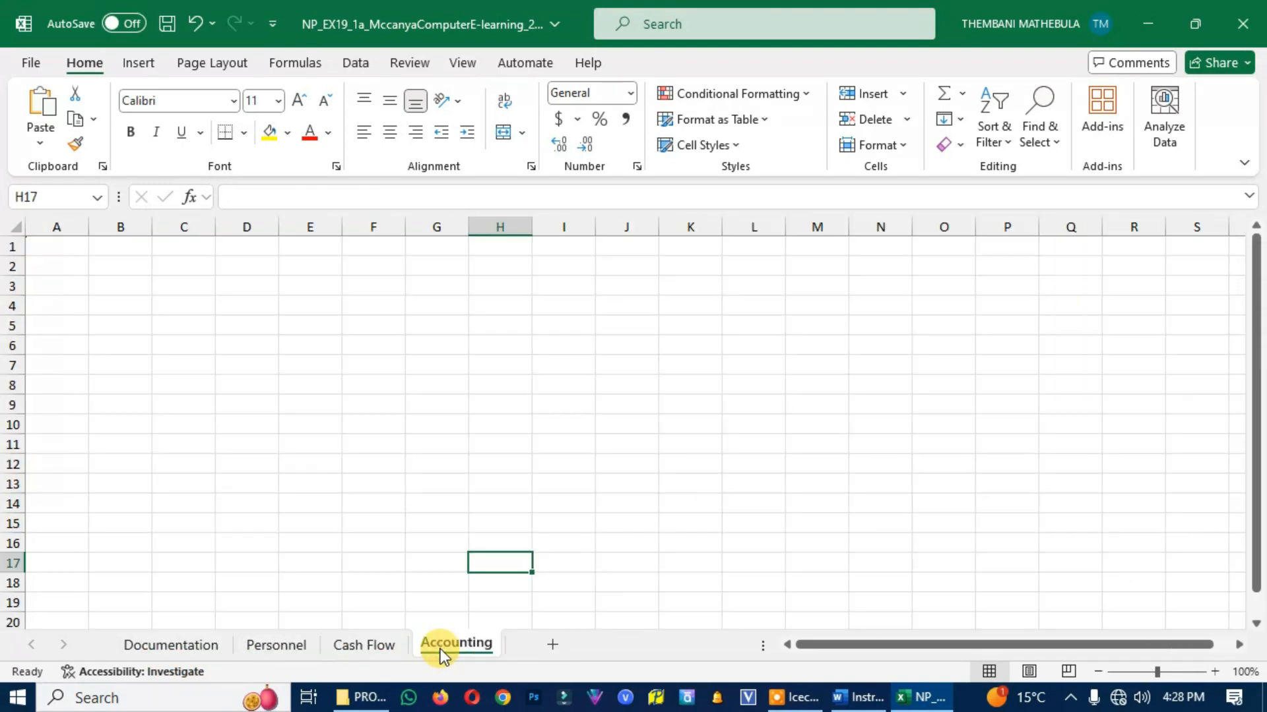
# Compare the Excel Personnel worksheet with Final Figure 1 in the Word instructions
pyautogui.click(858, 698)
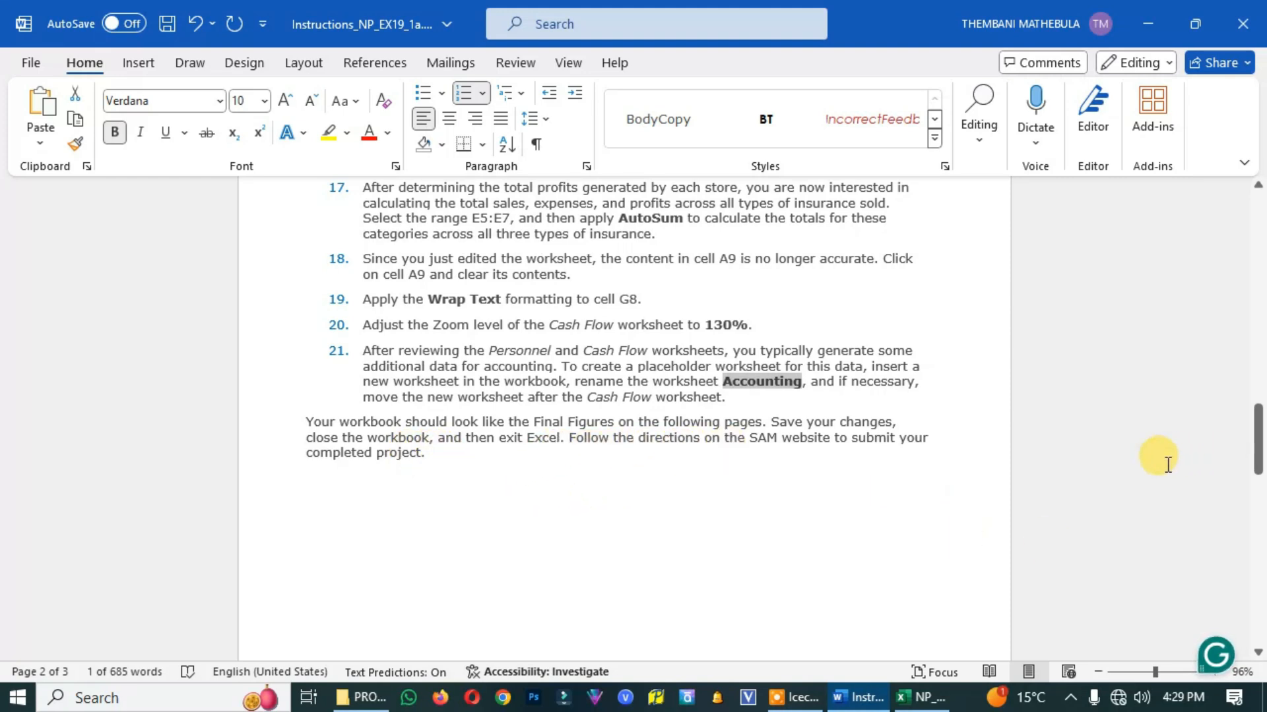
pyautogui.click(856, 480)
pyautogui.moveTo(1258, 422); pyautogui.dragTo(1258, 495)
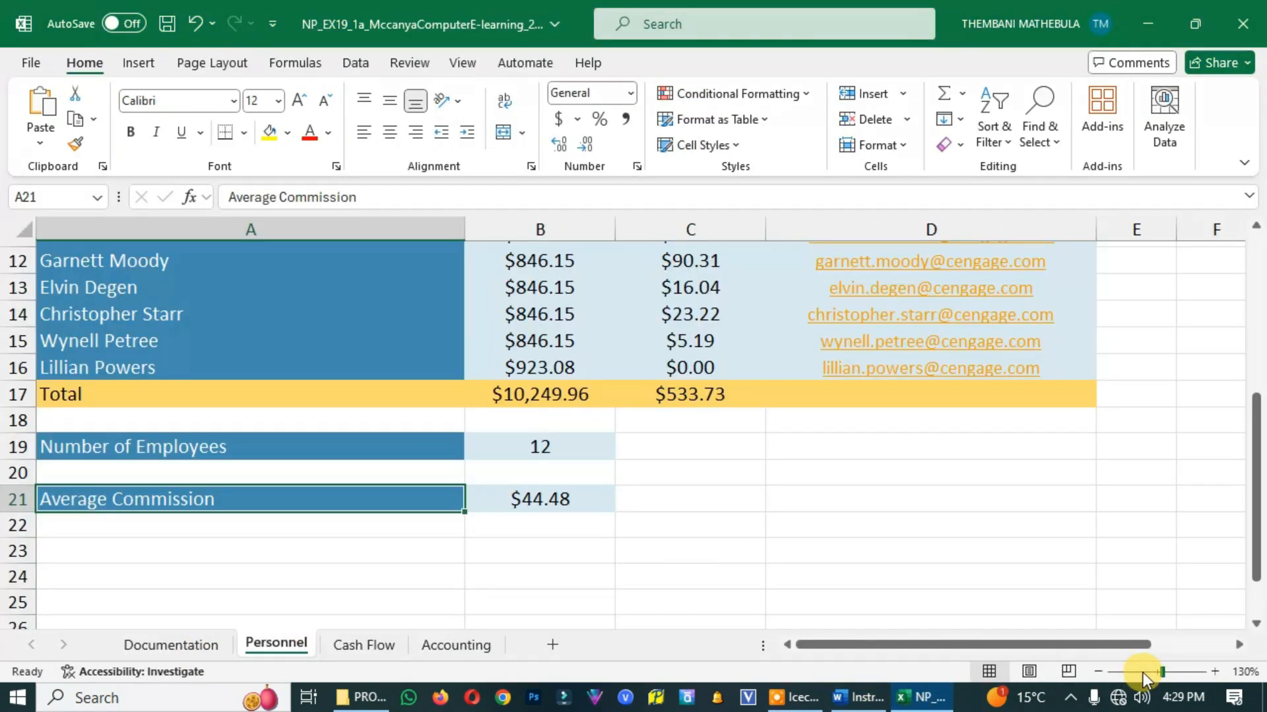
pyautogui.click(1143, 673)
pyautogui.scroll(1, 557, 570)
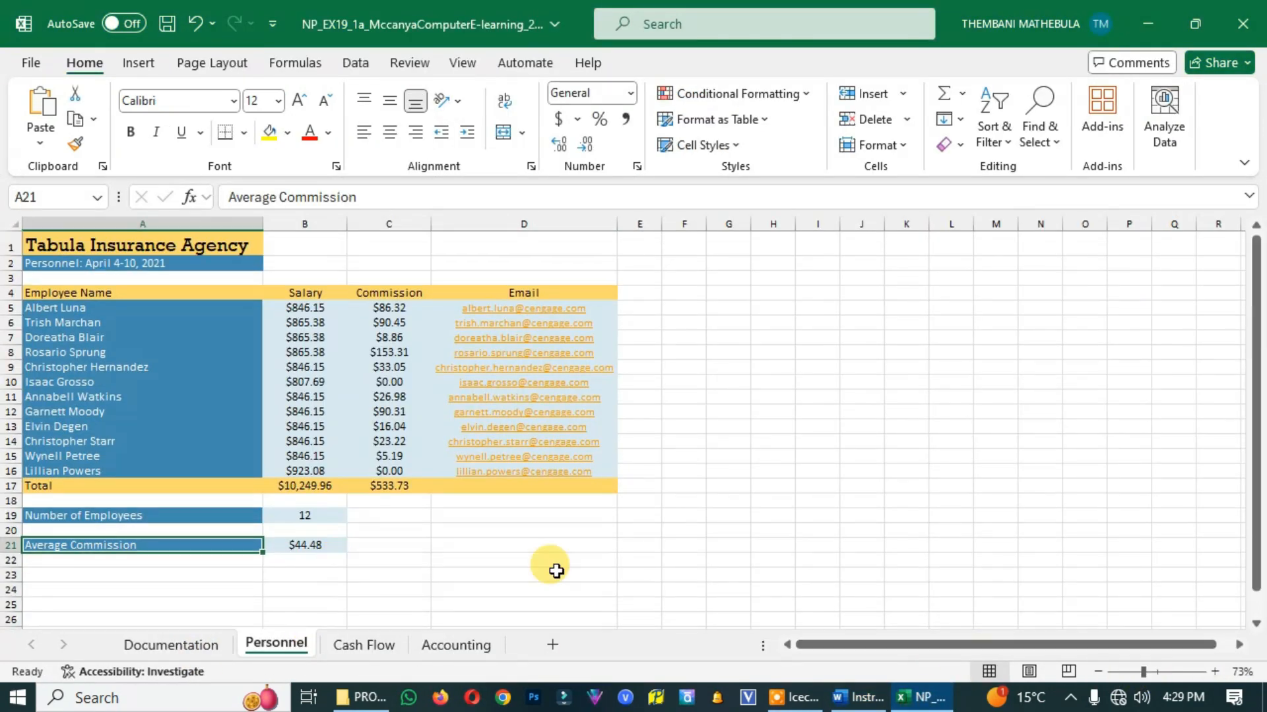
pyautogui.click(1156, 672)
pyautogui.click(874, 700)
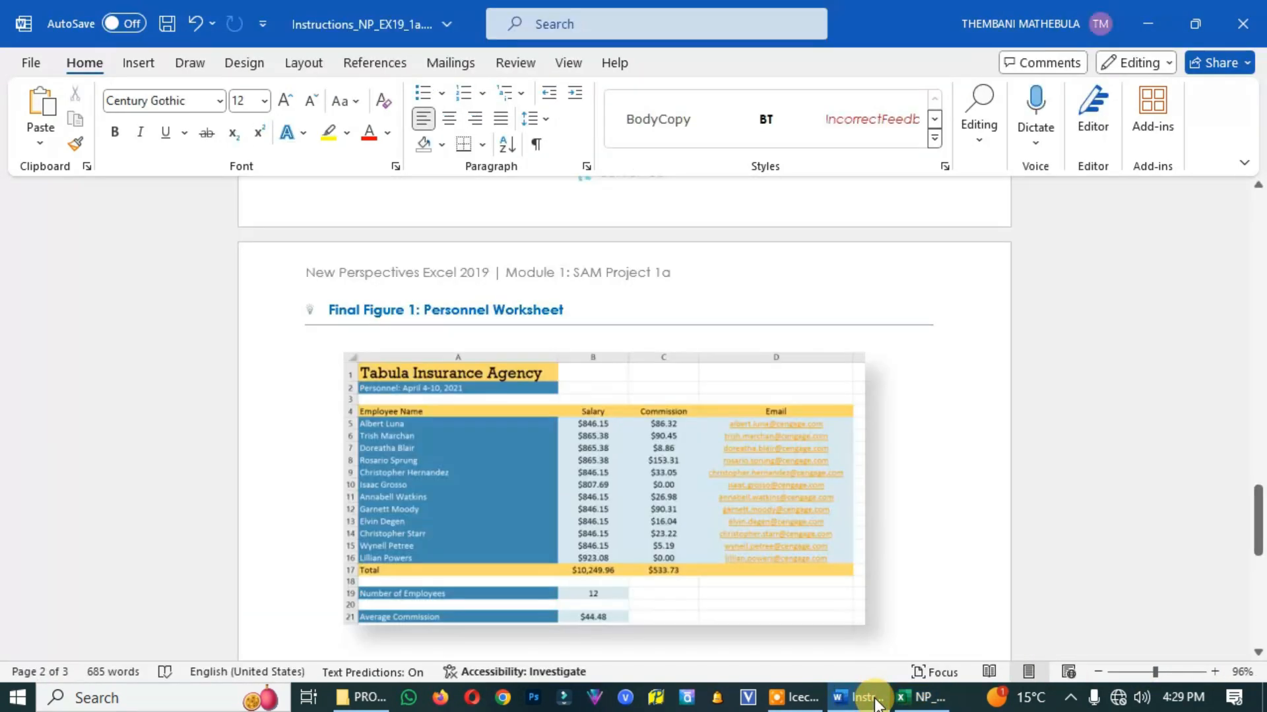
pyautogui.click(1167, 672)
pyautogui.scroll(-3, 749, 517)
pyautogui.click(922, 698)
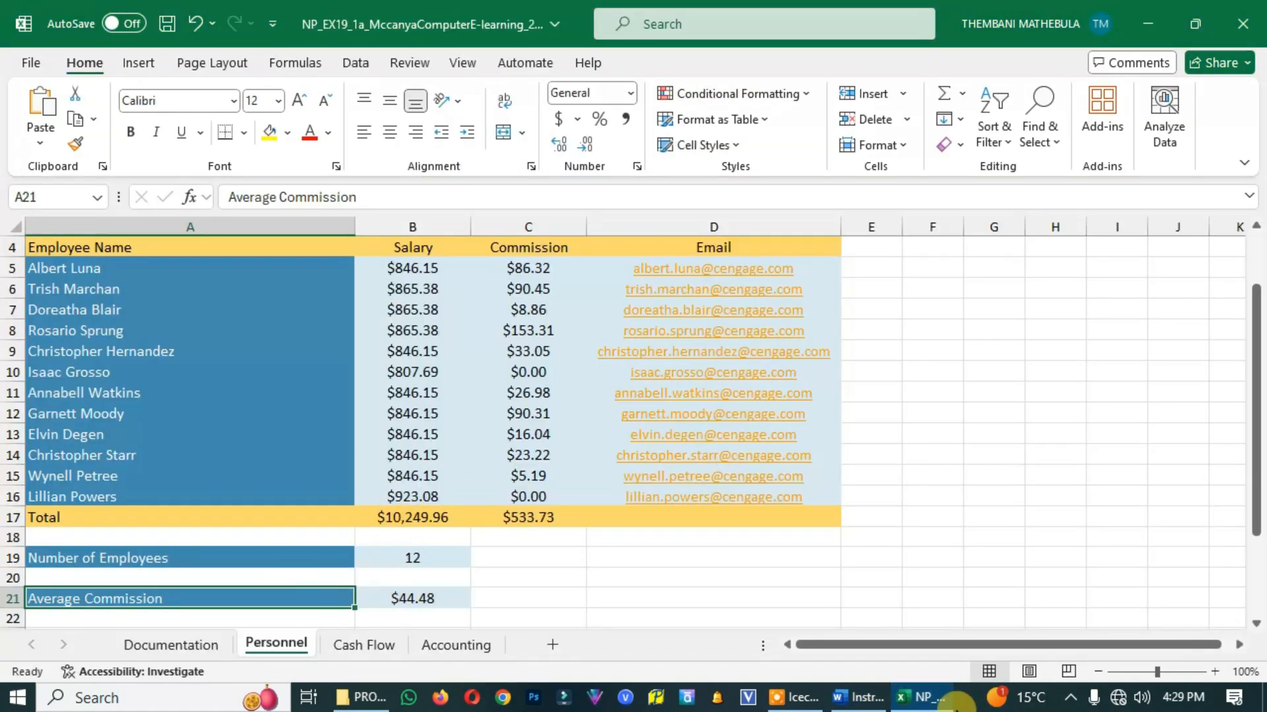
# Compare the Excel Cash Flow worksheet's figures, wrapped note and sheet order with Final Figure 2 in the Word instructions
pyautogui.click(870, 701)
pyautogui.scroll(-2, 771, 582)
pyautogui.scroll(2, 772, 582)
pyautogui.click(1153, 673)
pyautogui.scroll(-5, 805, 553)
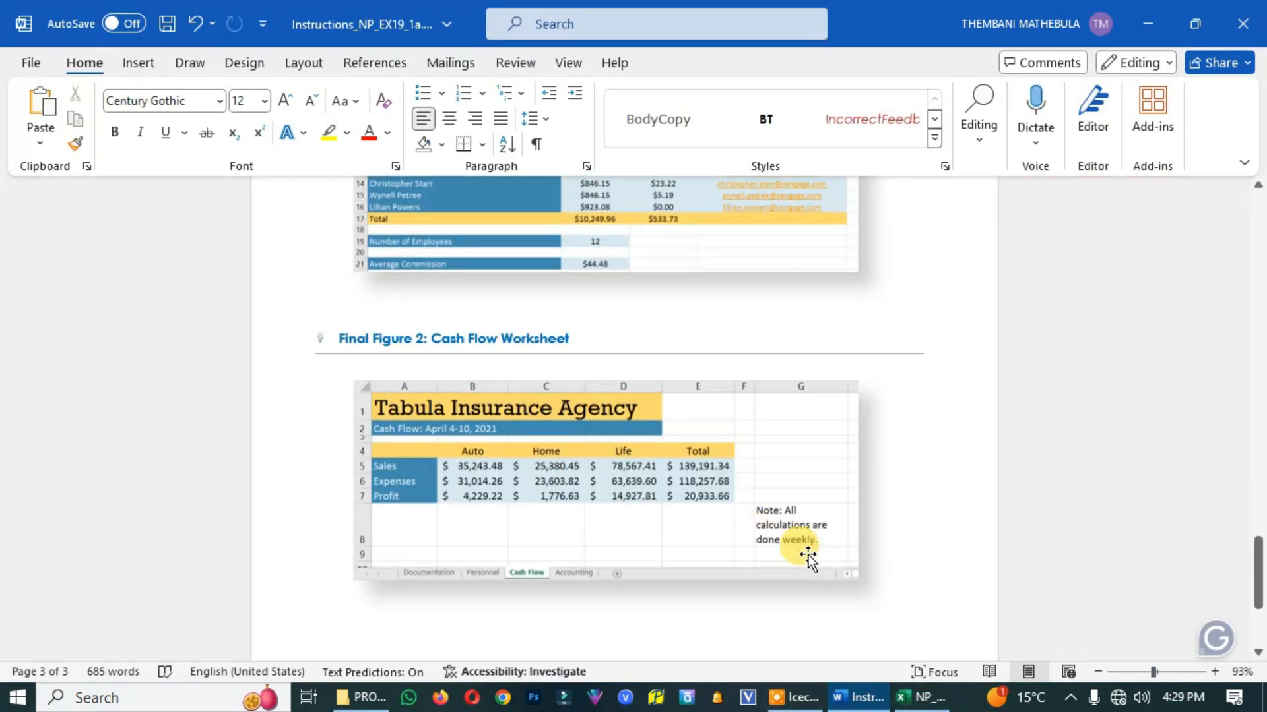
pyautogui.click(1178, 673)
pyautogui.moveTo(580, 652); pyautogui.dragTo(822, 653)
pyautogui.click(1176, 673)
pyautogui.scroll(10, 923, 587)
pyautogui.moveTo(919, 651); pyautogui.dragTo(775, 651)
pyautogui.scroll(-10, 961, 586)
pyautogui.click(1167, 672)
pyautogui.scroll(1, 781, 604)
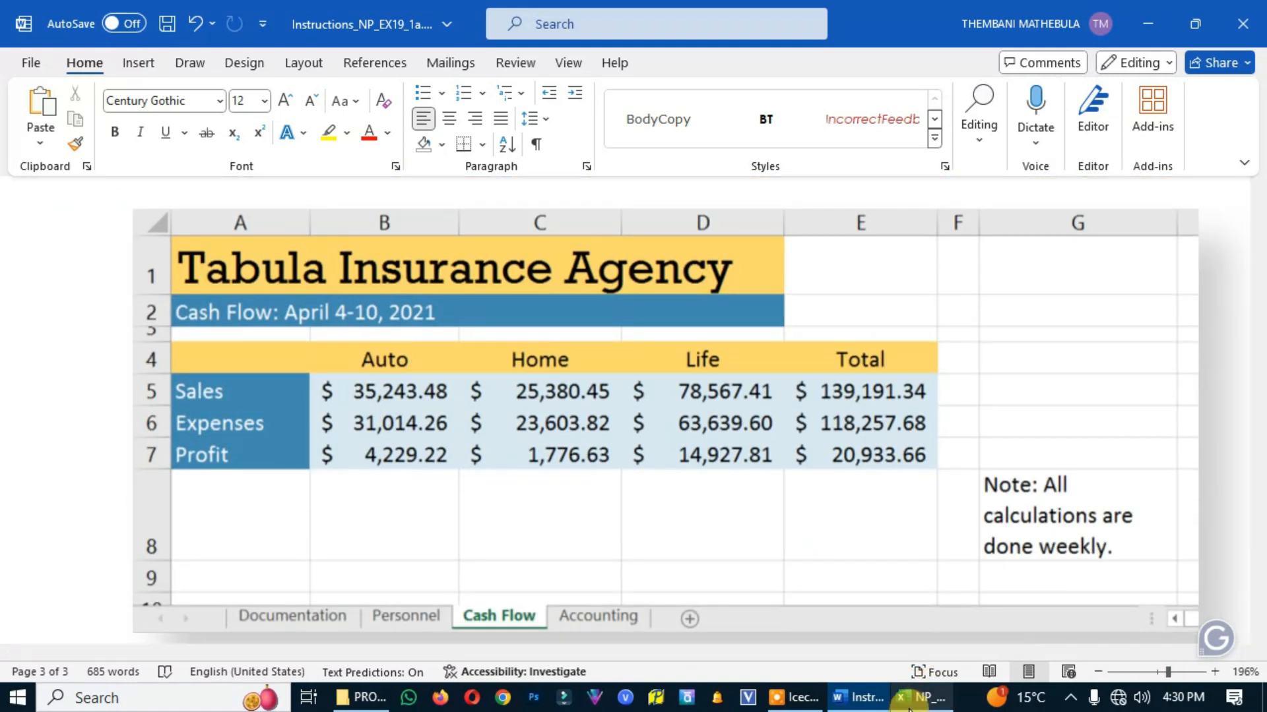
pyautogui.click(921, 698)
pyautogui.scroll(-1, 783, 580)
pyautogui.click(364, 644)
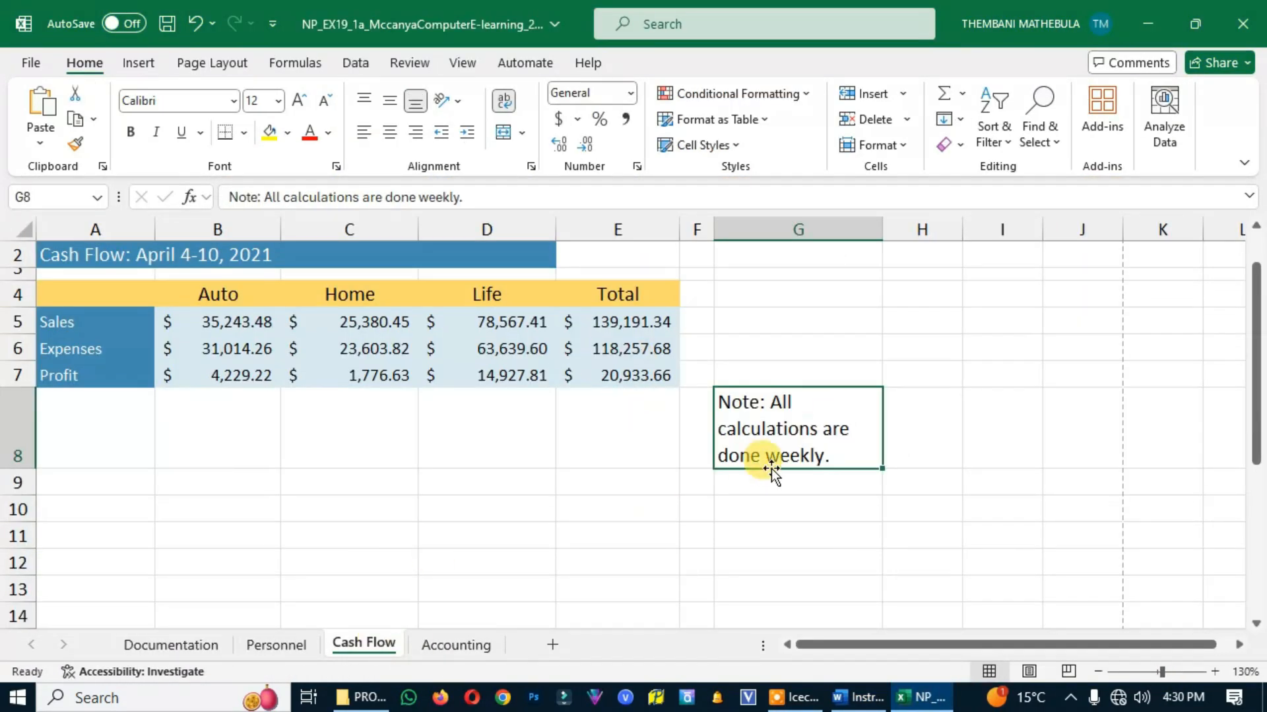
pyautogui.hotkey('alt', 'Tab')
pyautogui.hotkey('alt', 'Tab')
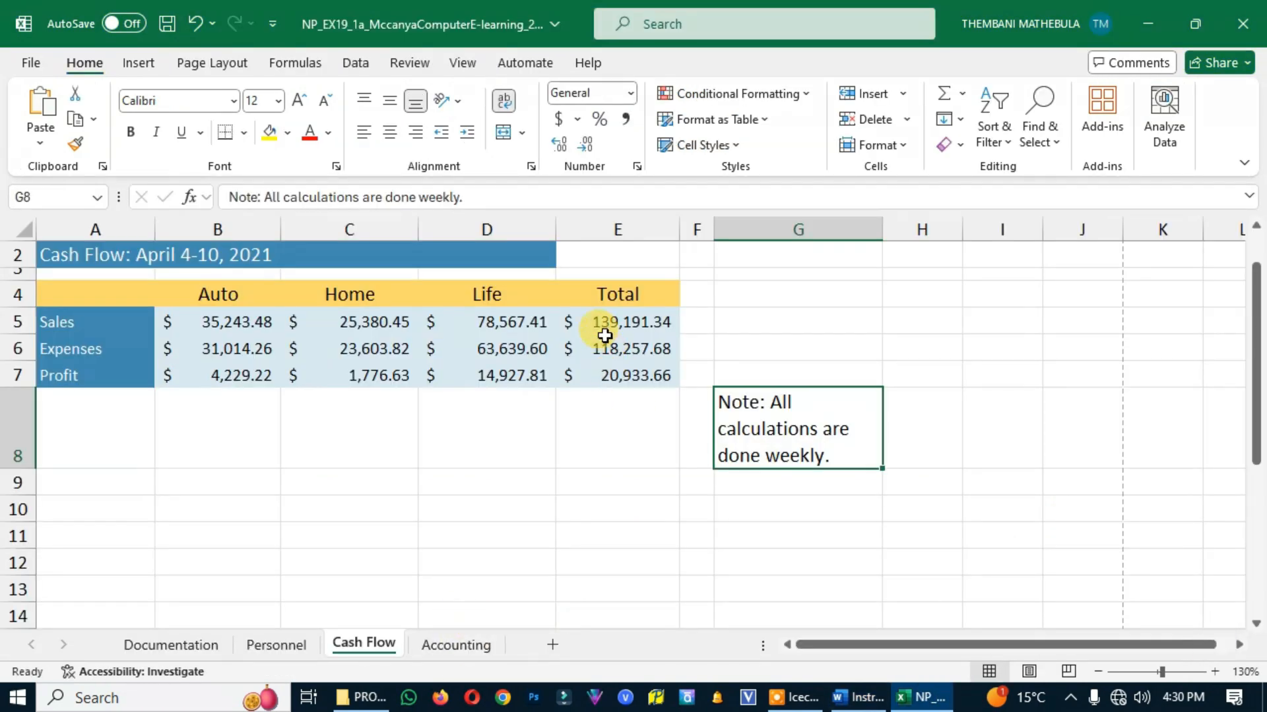
pyautogui.hotkey('alt', 'Tab')
pyautogui.hotkey('alt', 'Tab')
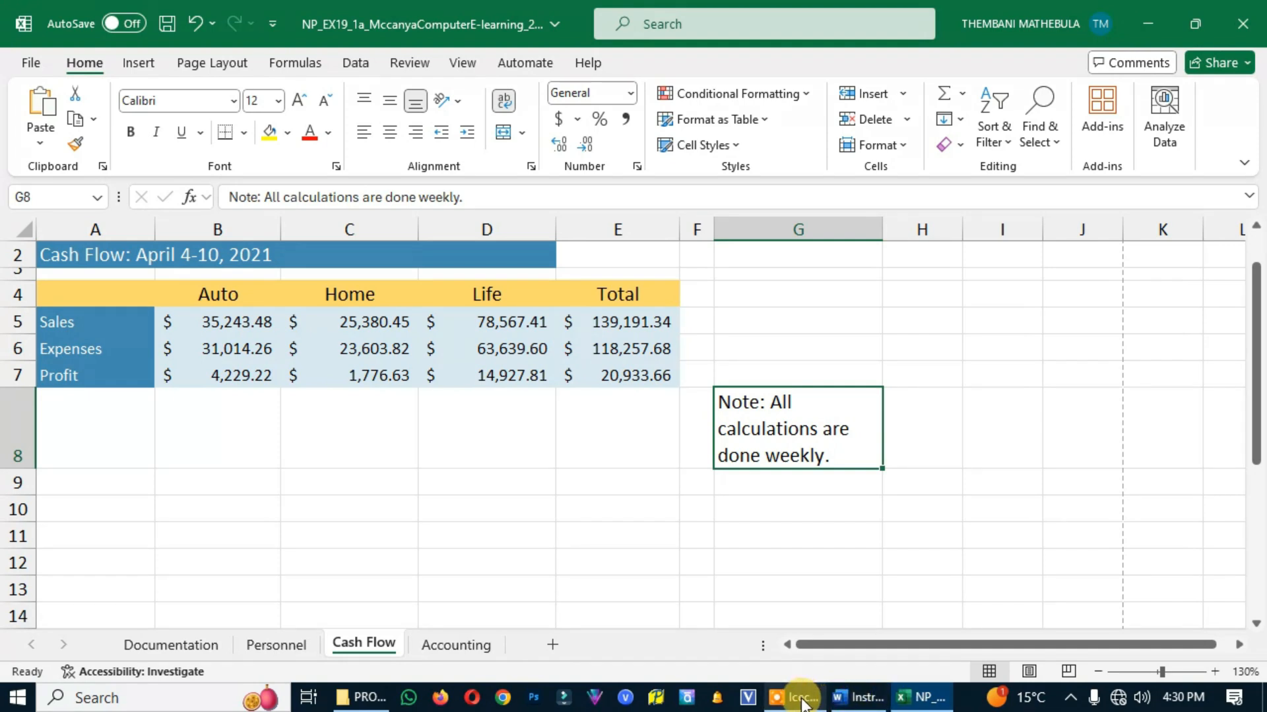
pyautogui.moveTo(804, 704)
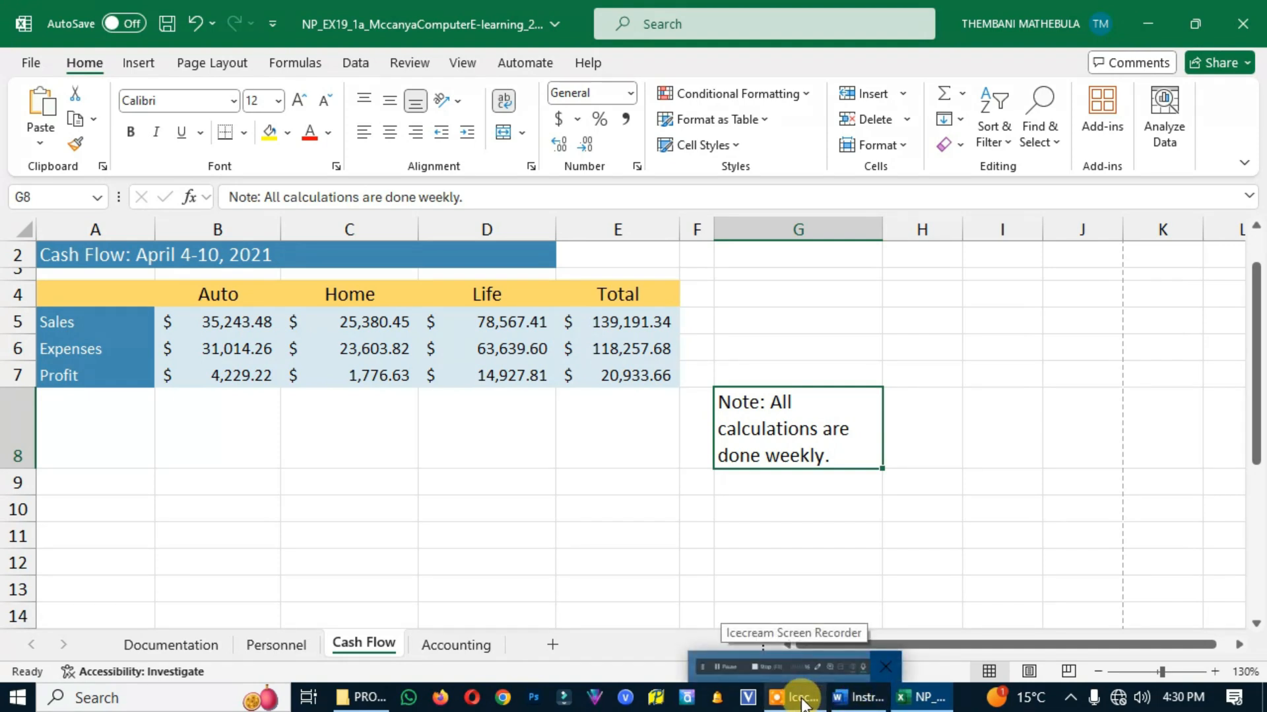